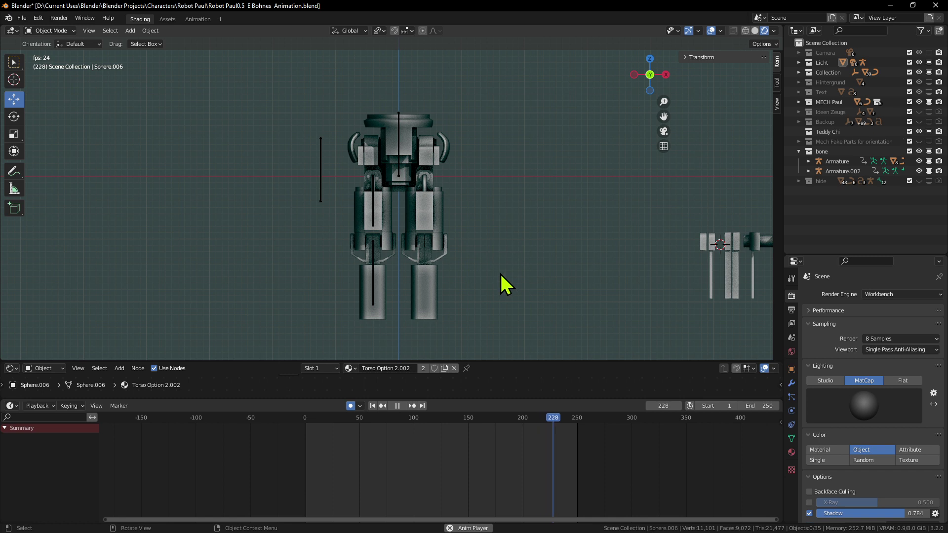
Examine the robot's leg animation during playback from angled, top and front views
middle_click_drag(458, 317, 512, 309)
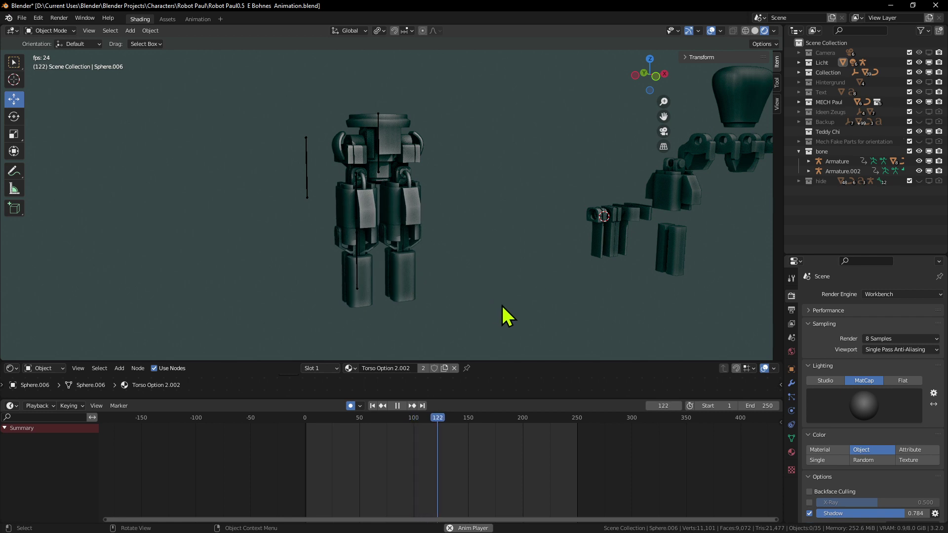
middle_click_drag(502, 306, 470, 299)
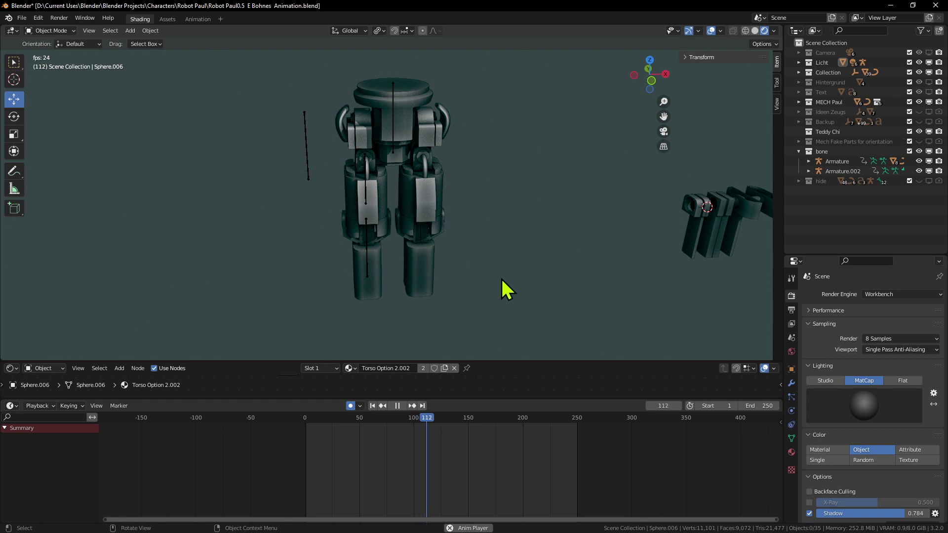
scroll(533, 264, "down", 2)
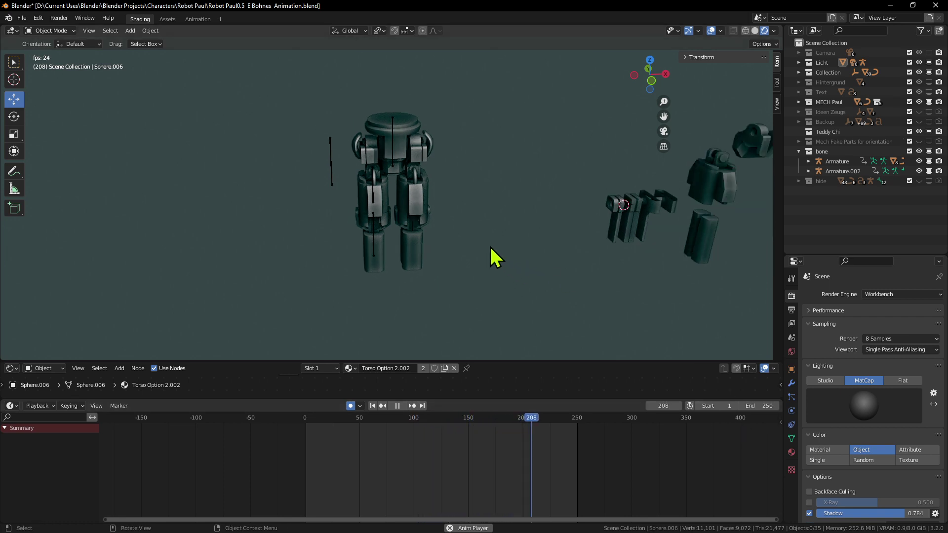
middle_click_drag(497, 235, 565, 243)
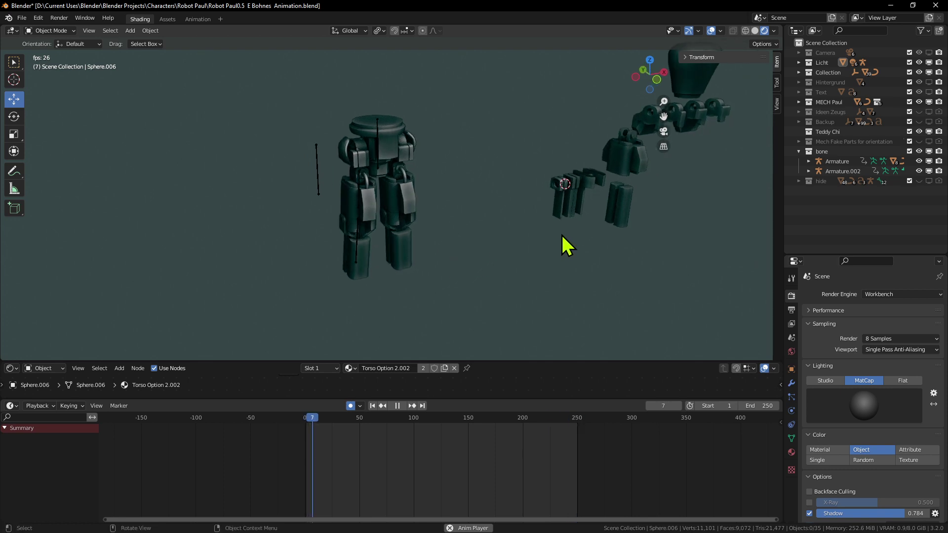
middle_click_drag(607, 324, 512, 248)
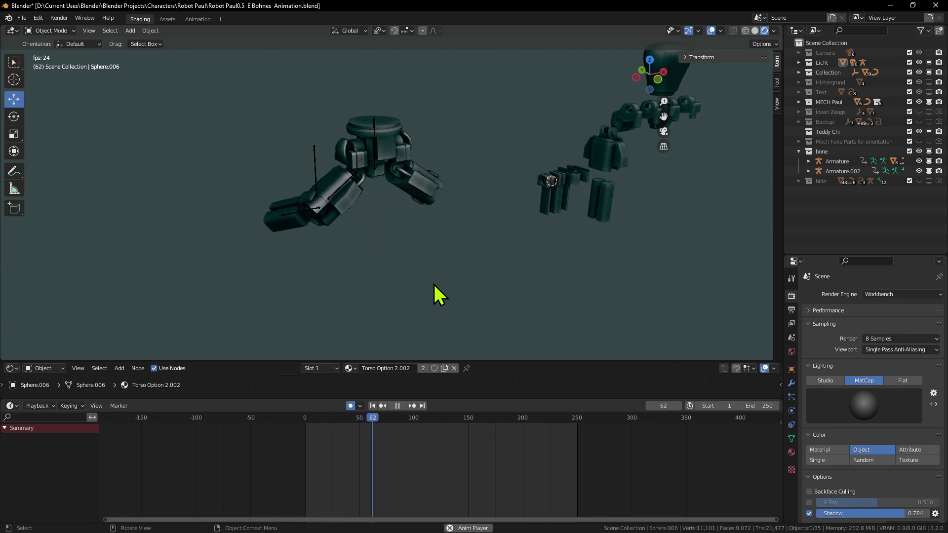
middle_click_drag(211, 180, 250, 195)
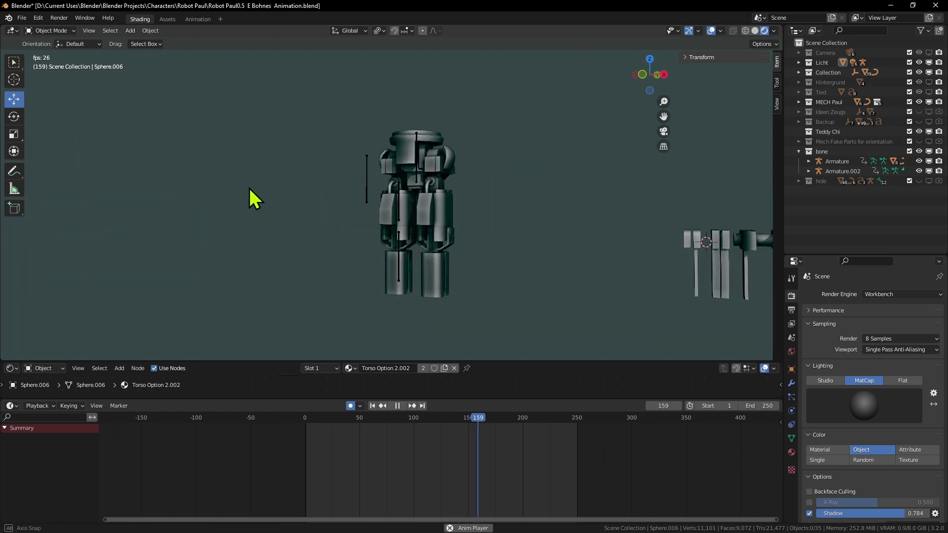
middle_click_drag(493, 225, 506, 245)
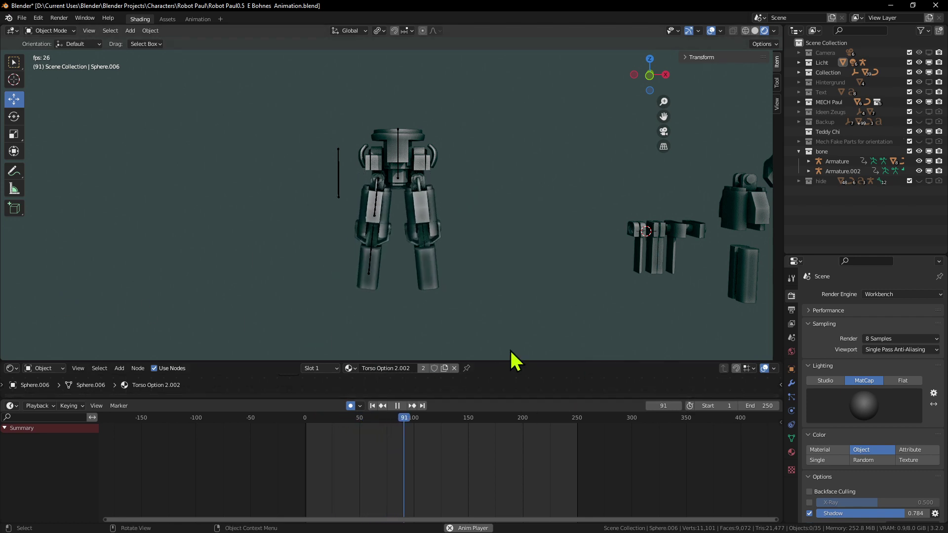
key("KP_7")
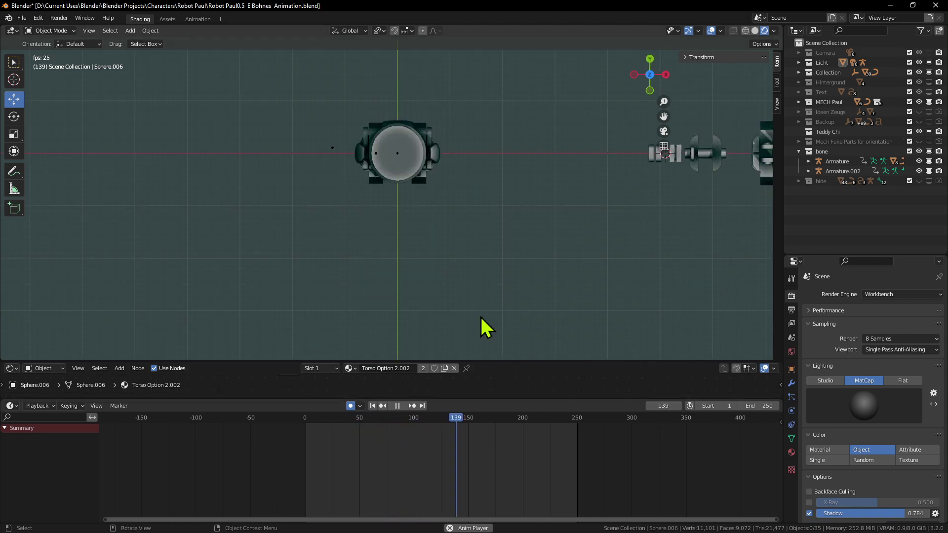
key("KP_1")
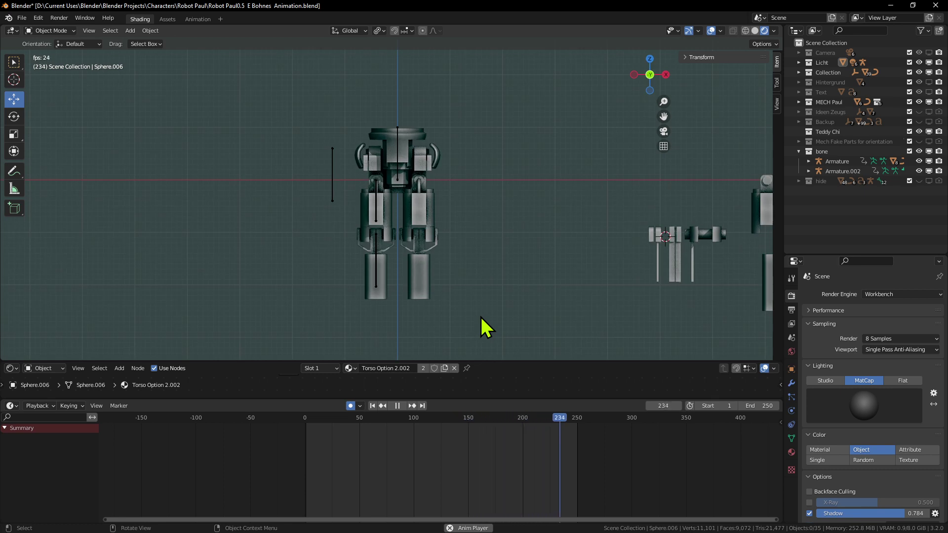
Shrink the timeline and shader editor areas to enlarge the 3D viewport
scroll(561, 304, "up", 1)
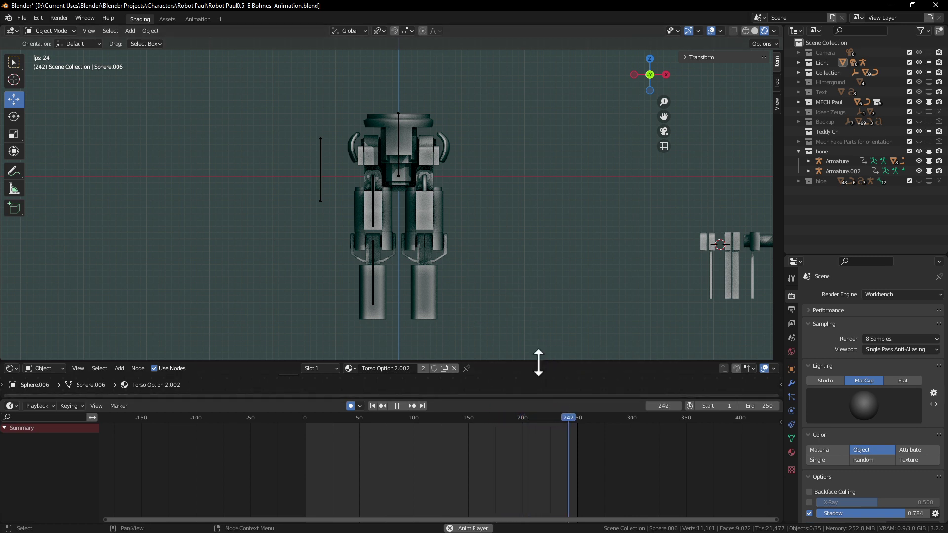
left_click_drag(546, 397, 550, 432)
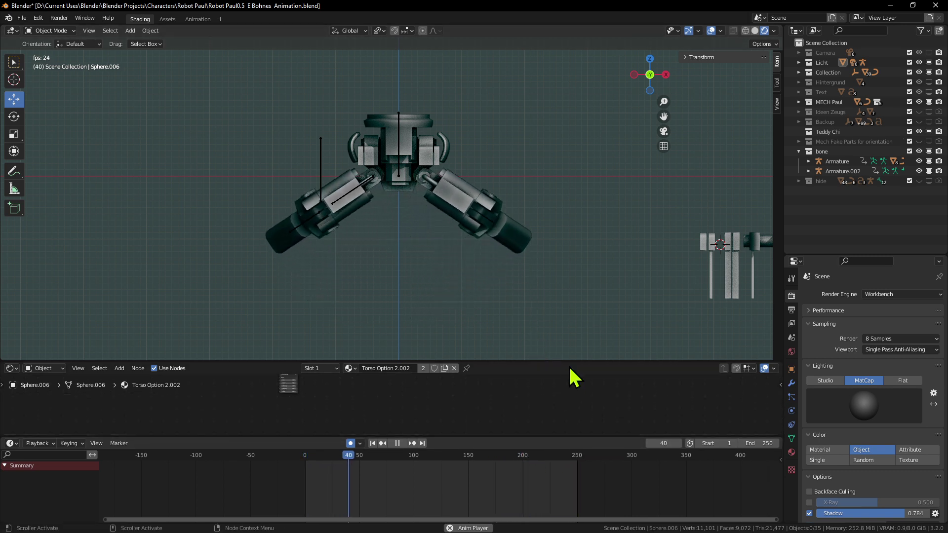
left_click_drag(566, 362, 568, 391)
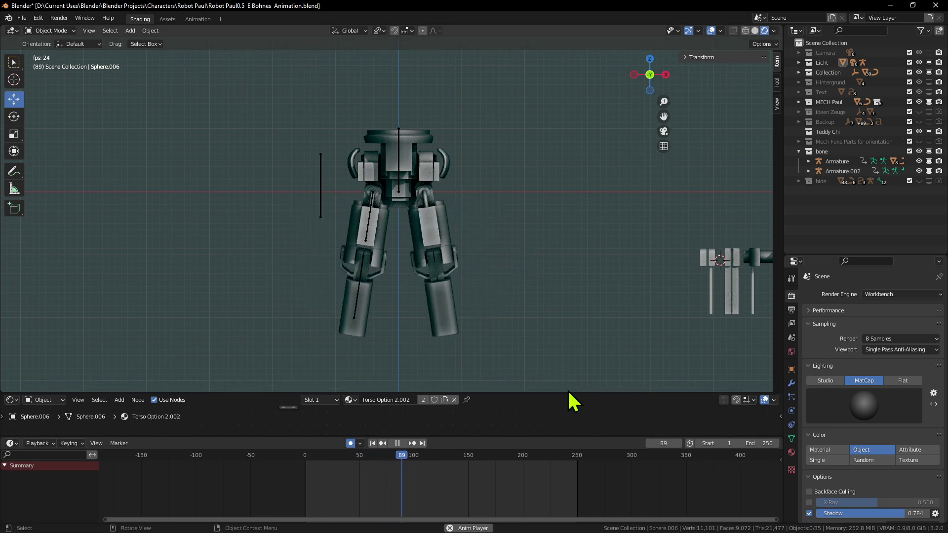
Inspect the playing leg motion in the enlarged viewport from both oblique sides, above and straight ahead, ending in front view
middle_click_drag(463, 279, 121, 312)
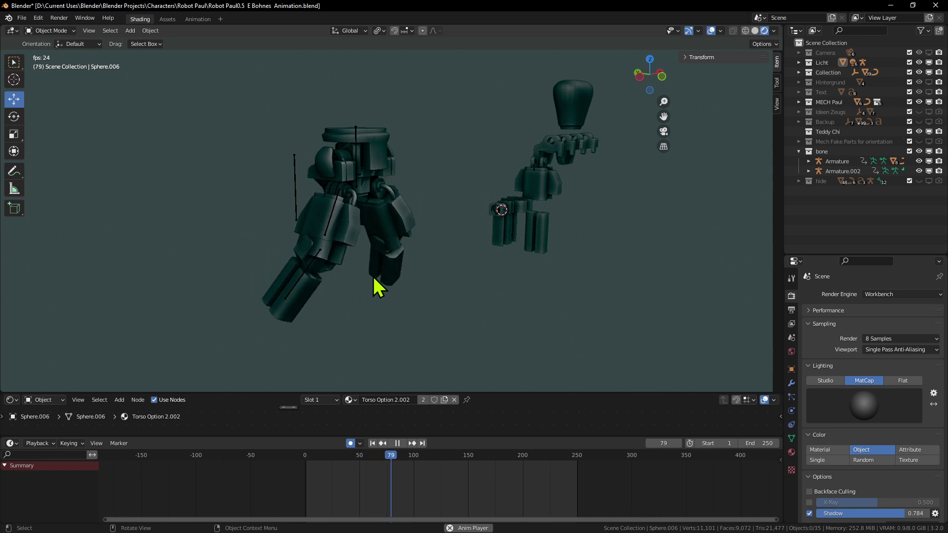
middle_click_drag(536, 309, 459, 300)
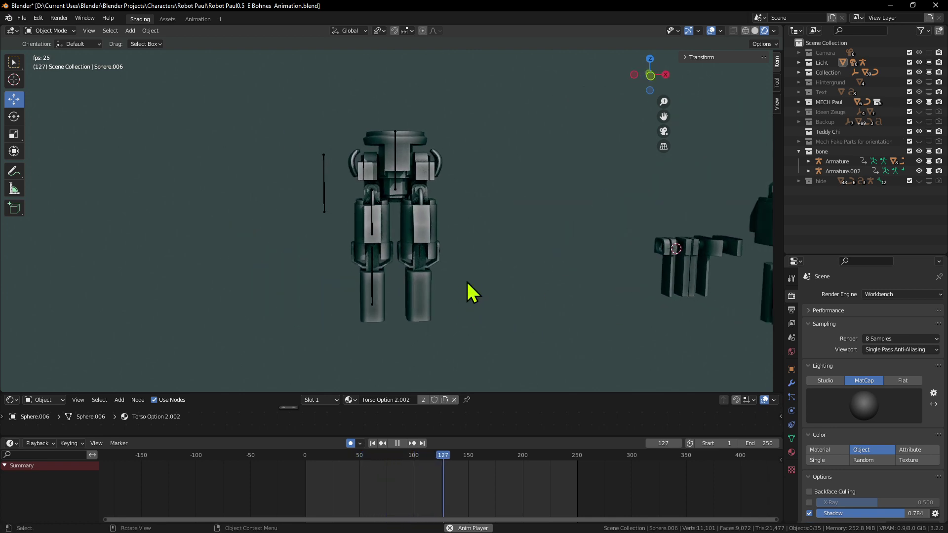
key("KP_7")
key("KP_1")
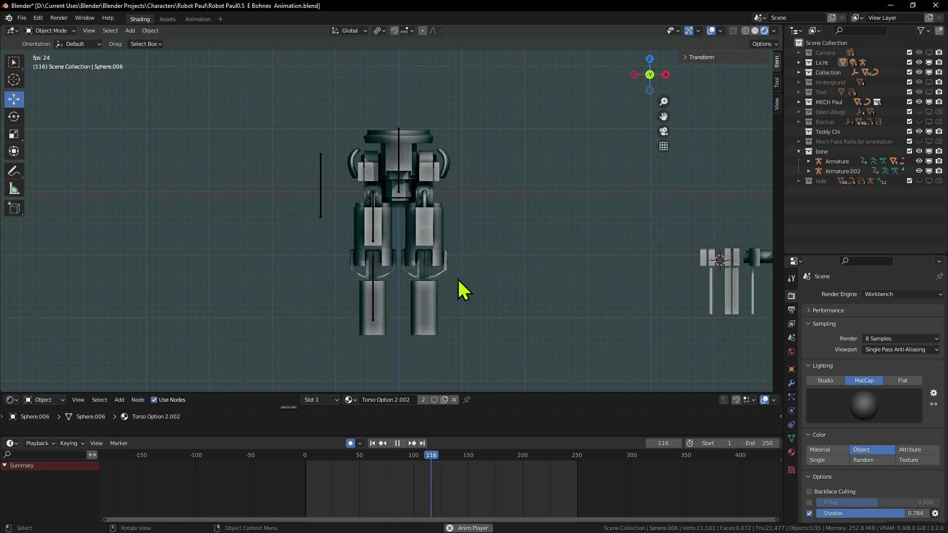
scroll(547, 300, "up", 1)
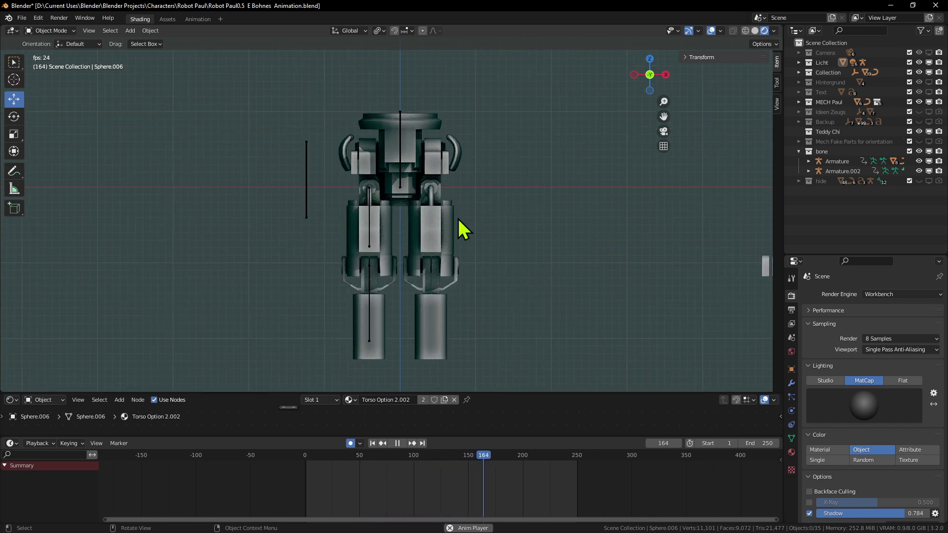
middle_click_drag(587, 311, 502, 292)
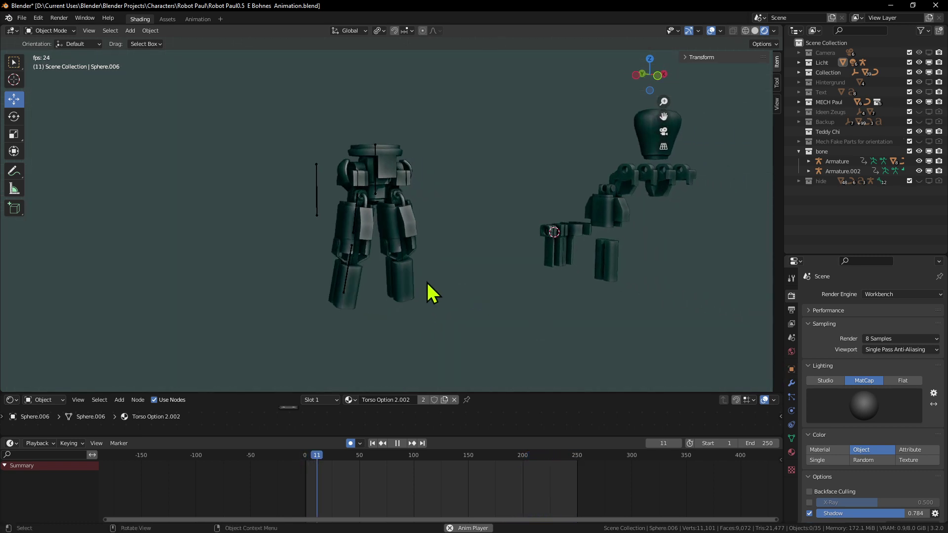
middle_click_drag(461, 265, 319, 259)
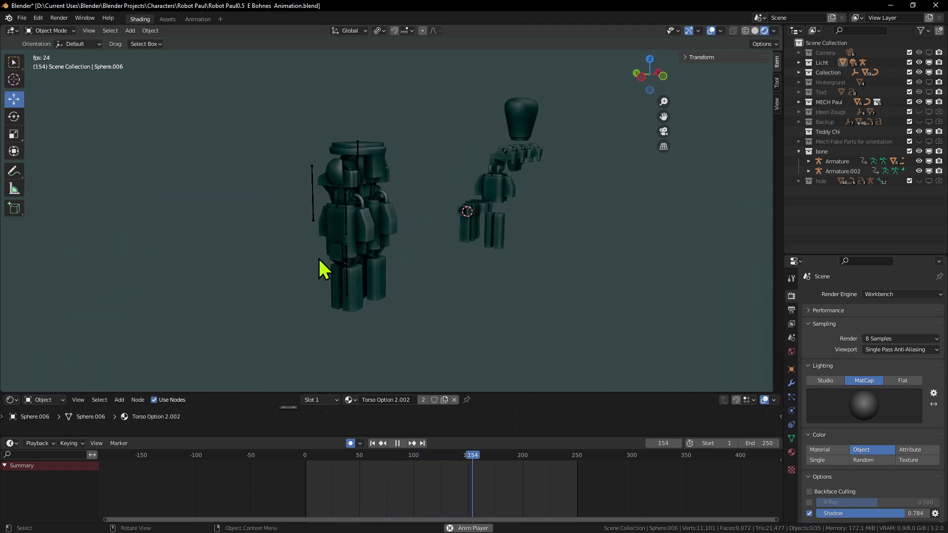
middle_click_drag(385, 258, 368, 254)
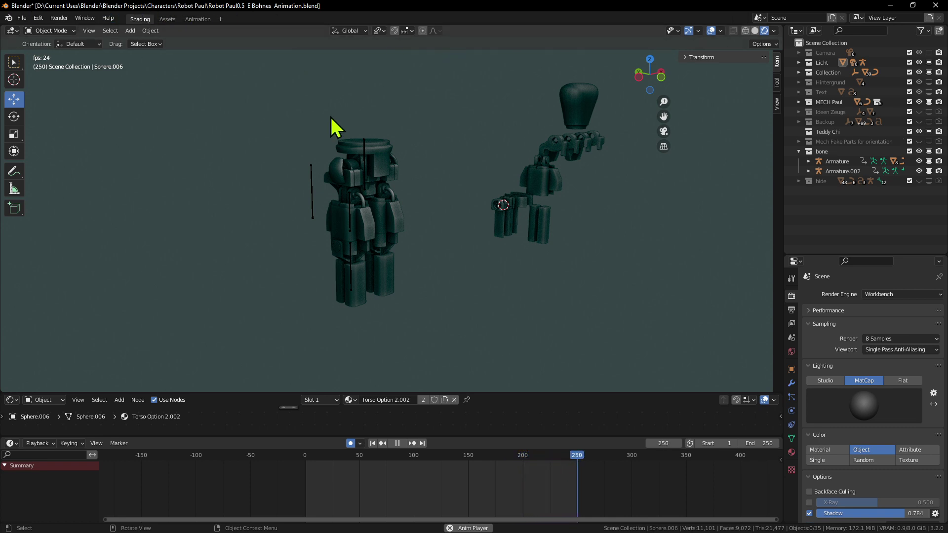
middle_click_drag(501, 293, 403, 142)
scroll(435, 303, "up", 1)
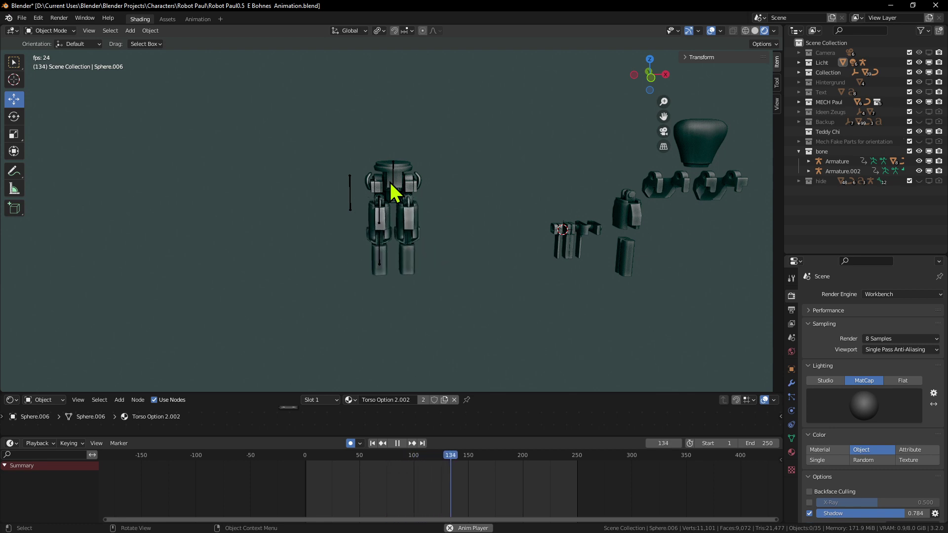
scroll(456, 185, "up", 5)
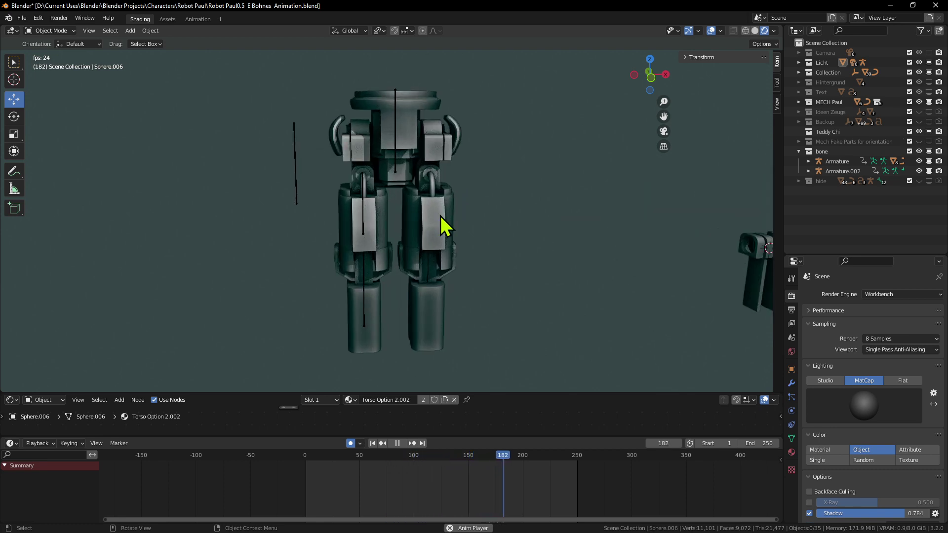
key("KP_1")
scroll(550, 250, "down", 3)
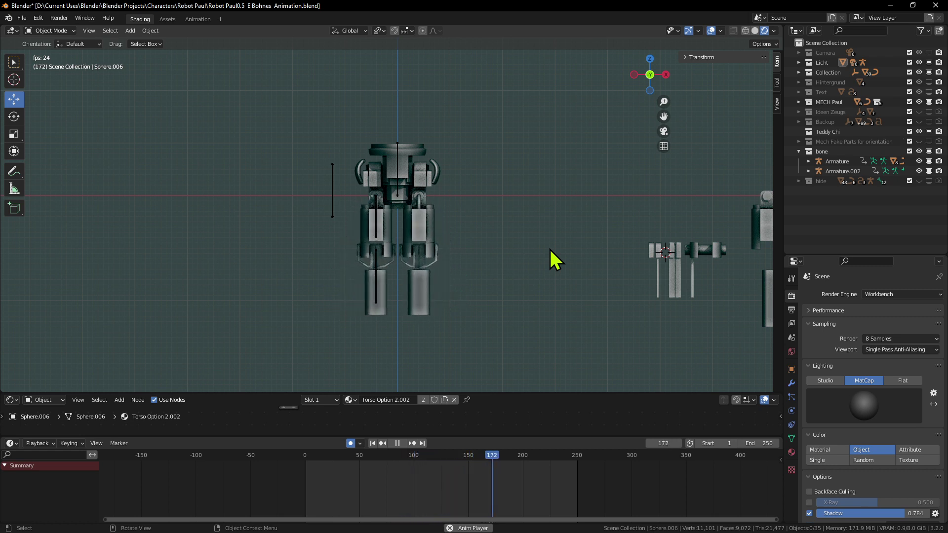
Select the Hip object and the pelvis part Cube.111 in turn, and inspect the leg joints around them during playback
left_click(390, 150)
mouse_move(387, 205)
middle_mouse_down()
mouse_move(571, 211)
mouse_move(407, 200)
mouse_move(380, 212)
middle_mouse_up()
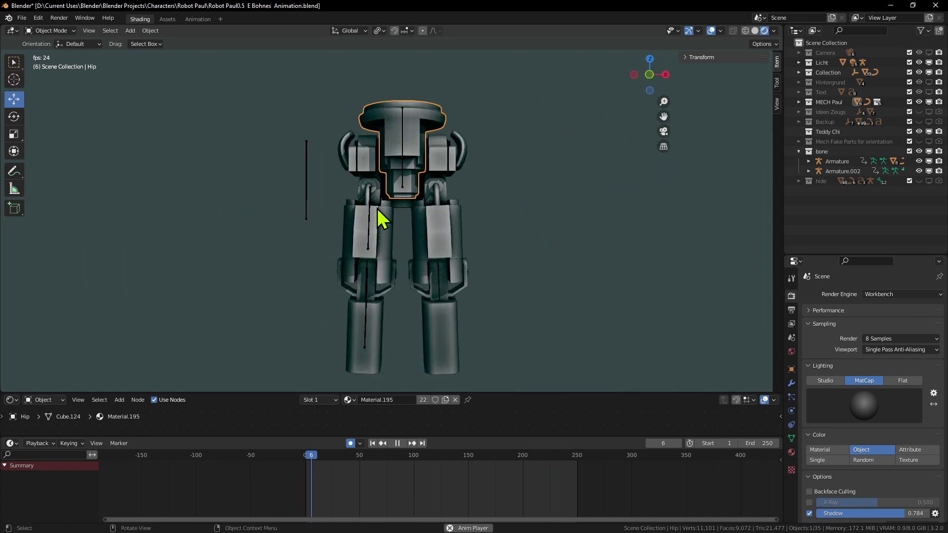
left_click(370, 165)
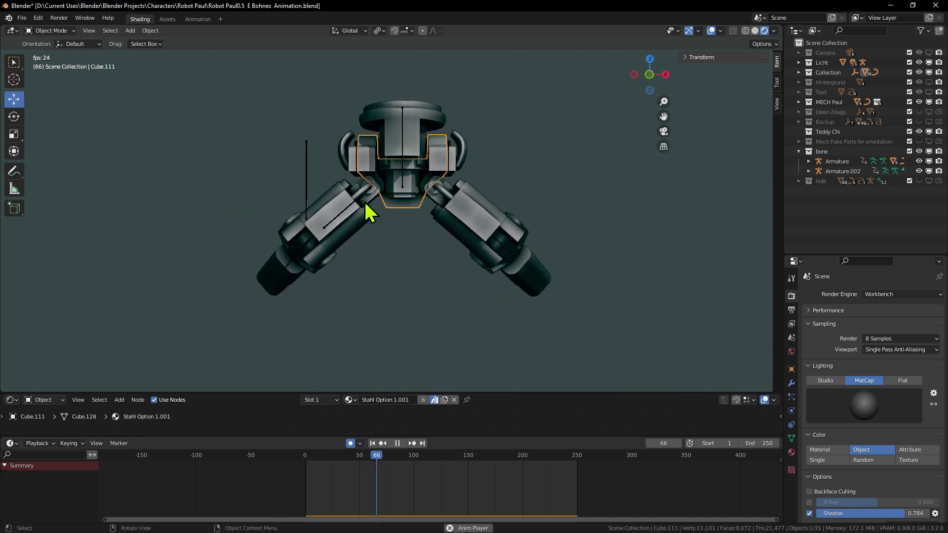
middle_click_drag(373, 205, 308, 181)
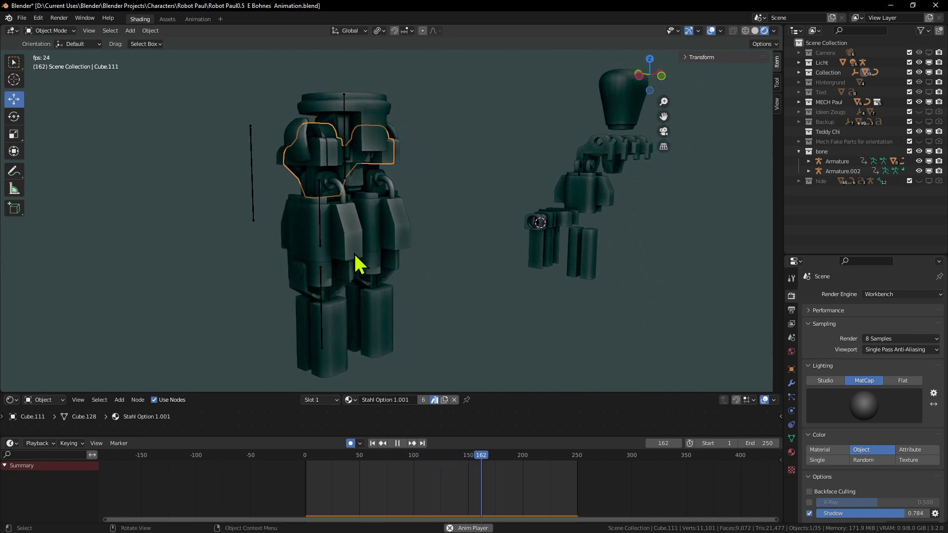
middle_click_drag(381, 296, 351, 255)
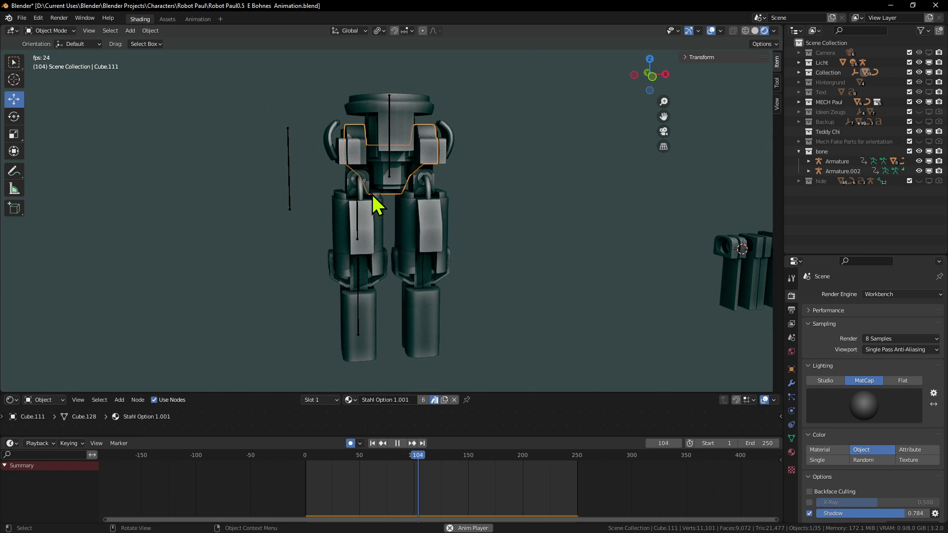
middle_click_drag(533, 226, 343, 217)
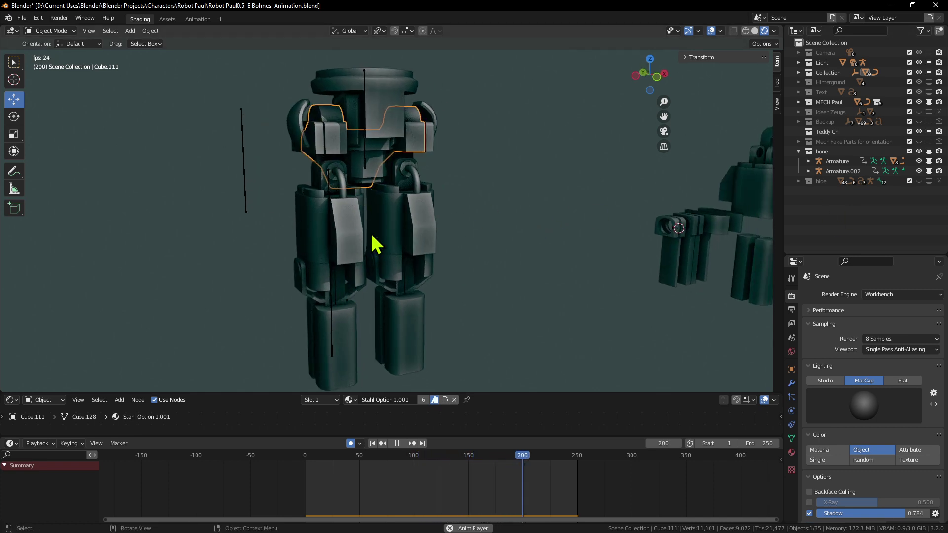
middle_click_drag(339, 376, 430, 280)
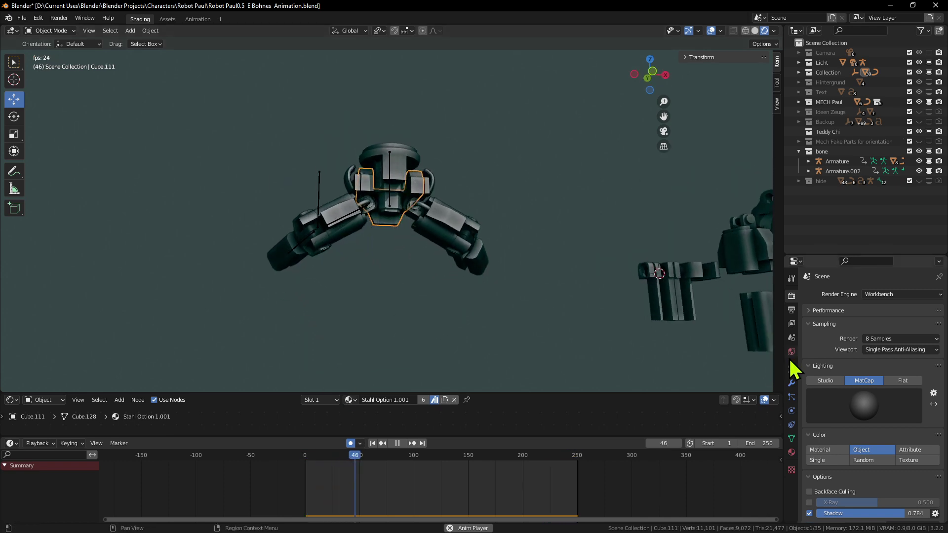
scroll(459, 273, "up", 2)
middle_click_drag(520, 225, 496, 288)
scroll(495, 288, "up", 3)
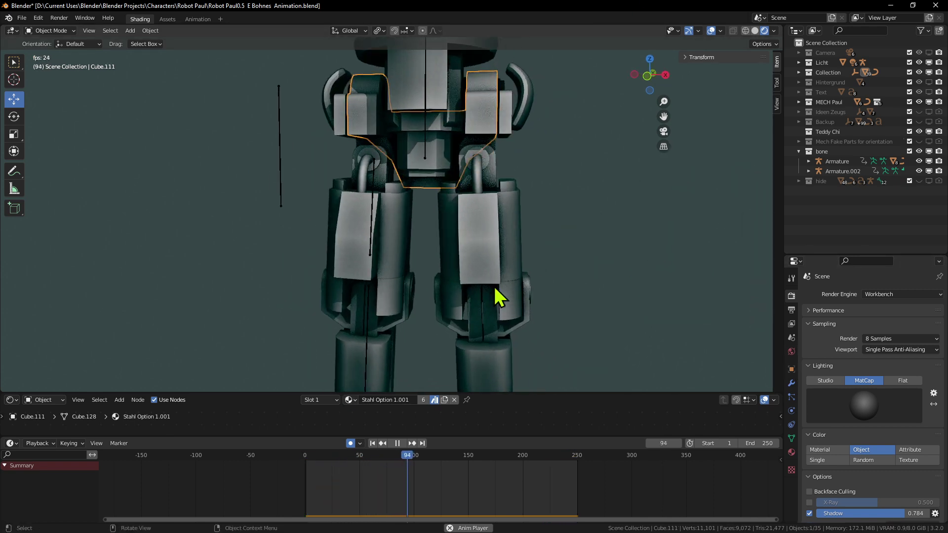
scroll(464, 292, "down", 2)
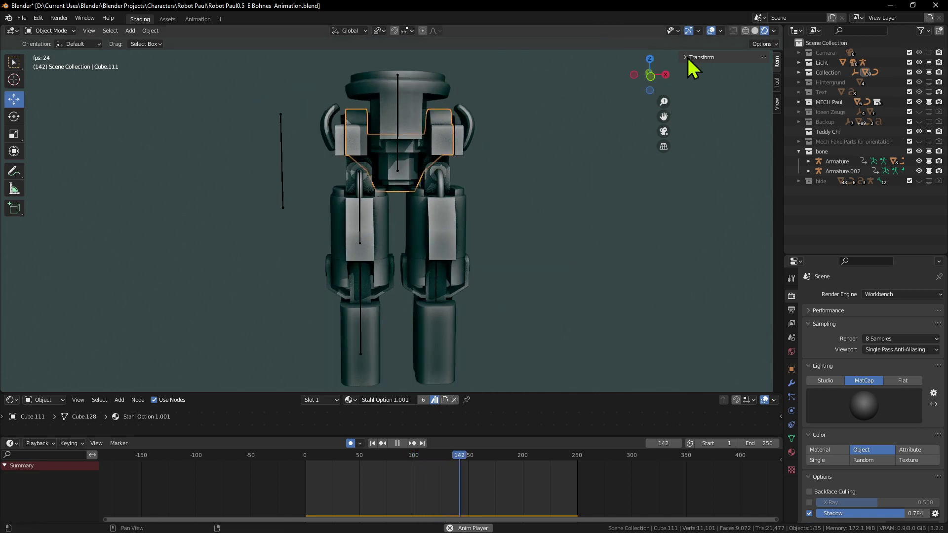
Stop the animation playback and show the transform properties of the selected pelvis part
key("space")
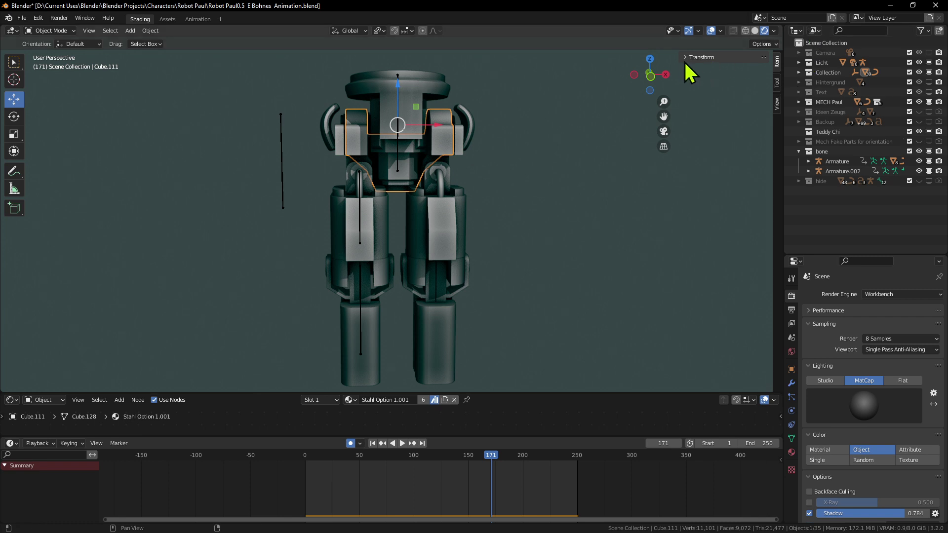
scroll(511, 193, "up", 3)
scroll(512, 194, "down", 2)
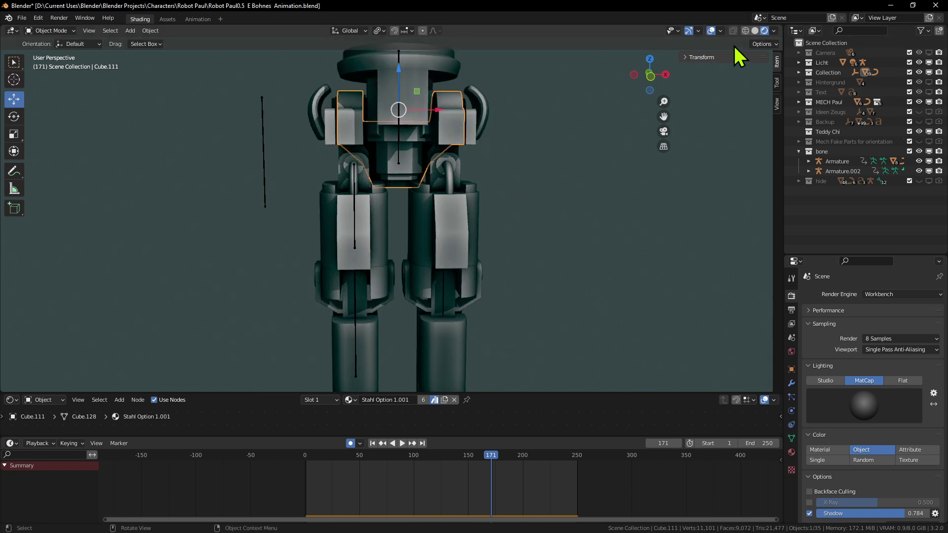
left_click(686, 57)
scroll(483, 277, "down", 2)
scroll(493, 267, "up", 3)
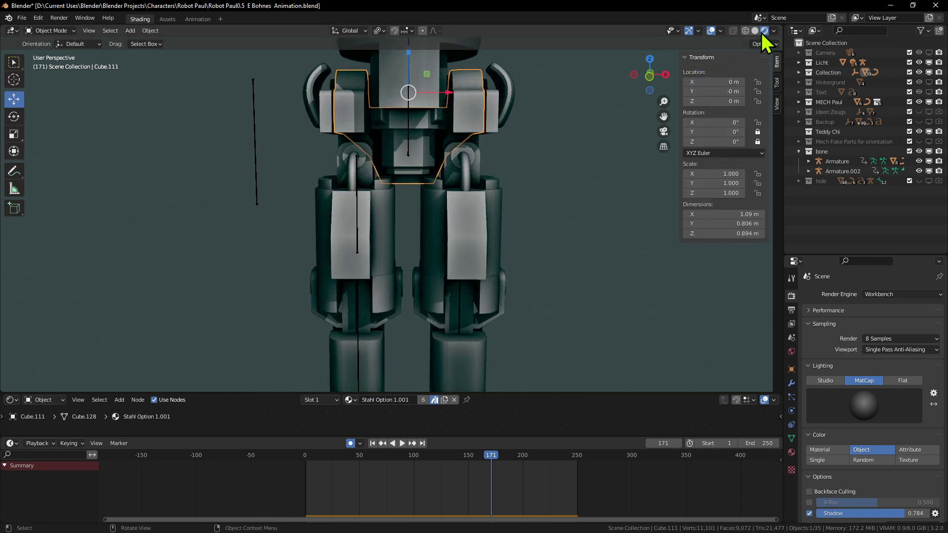
middle_click_drag(543, 168, 261, 244)
scroll(731, 309, "down", 4)
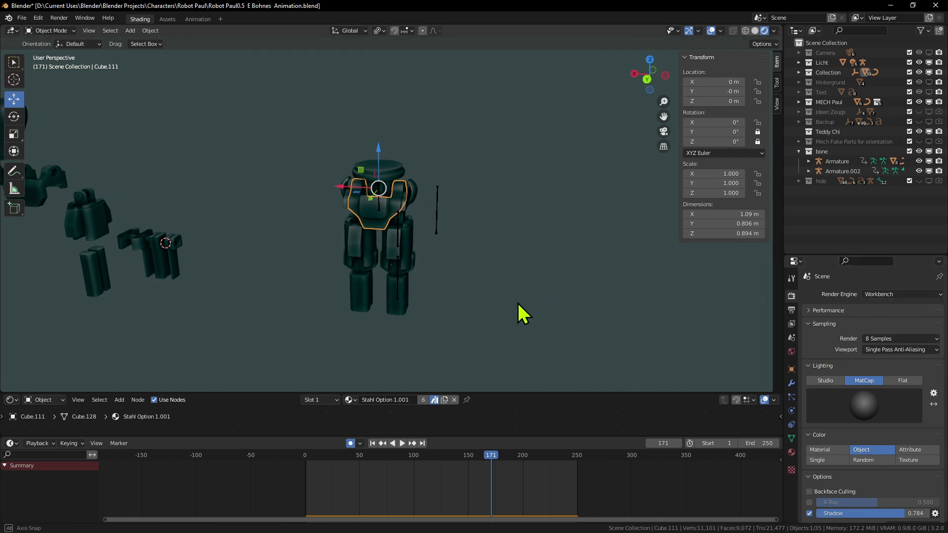
middle_click_drag(518, 309, 719, 377)
scroll(633, 270, "up", 4)
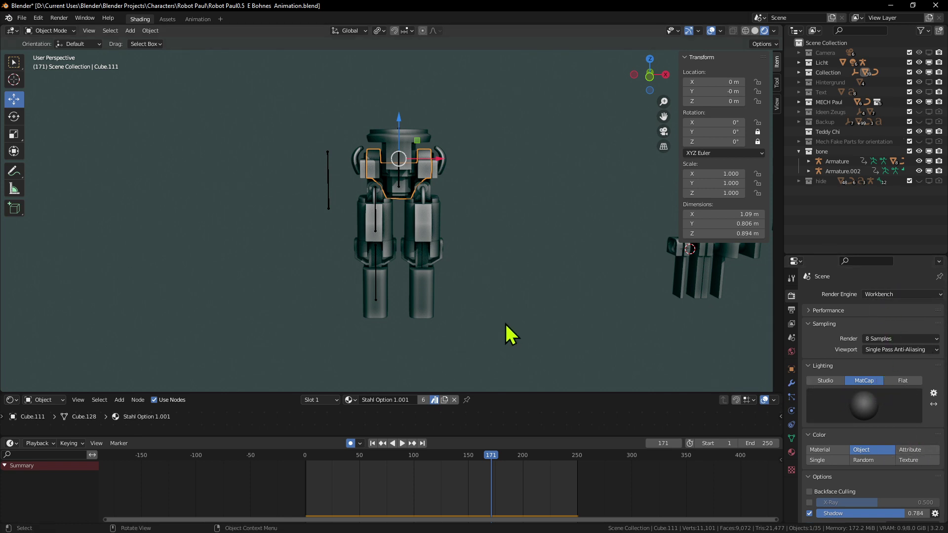
Try Studio lighting on the mech legs in front view, and switch the lighting back to MatCap
key("KP_7")
key("KP_1")
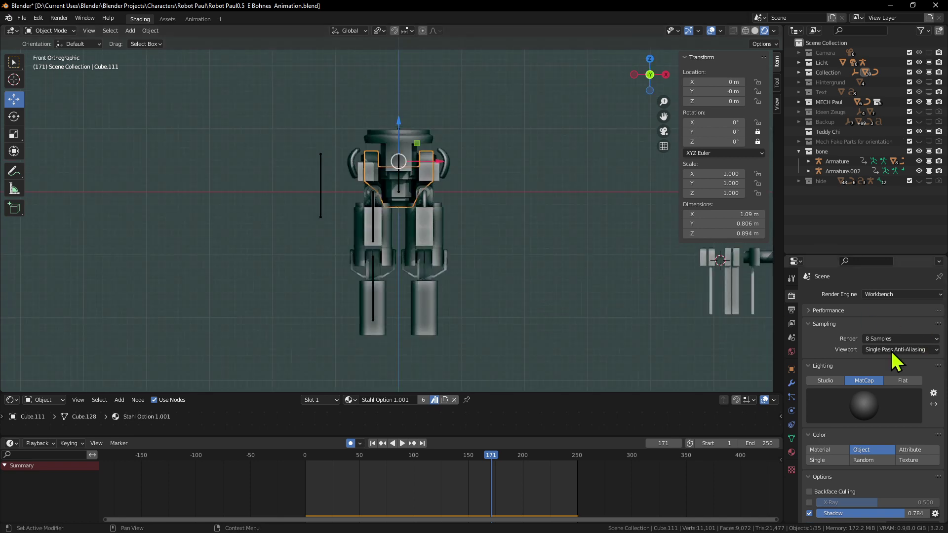
left_click(832, 381)
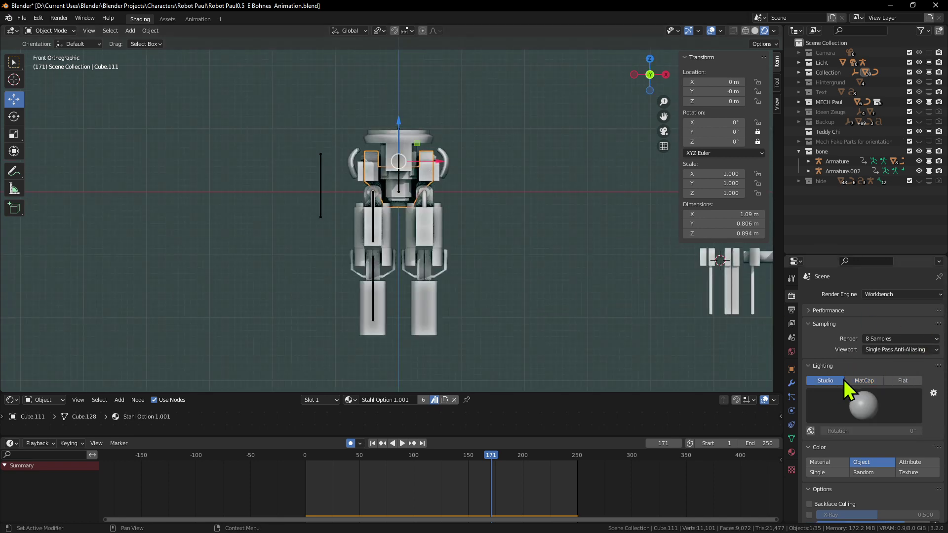
left_click(852, 378)
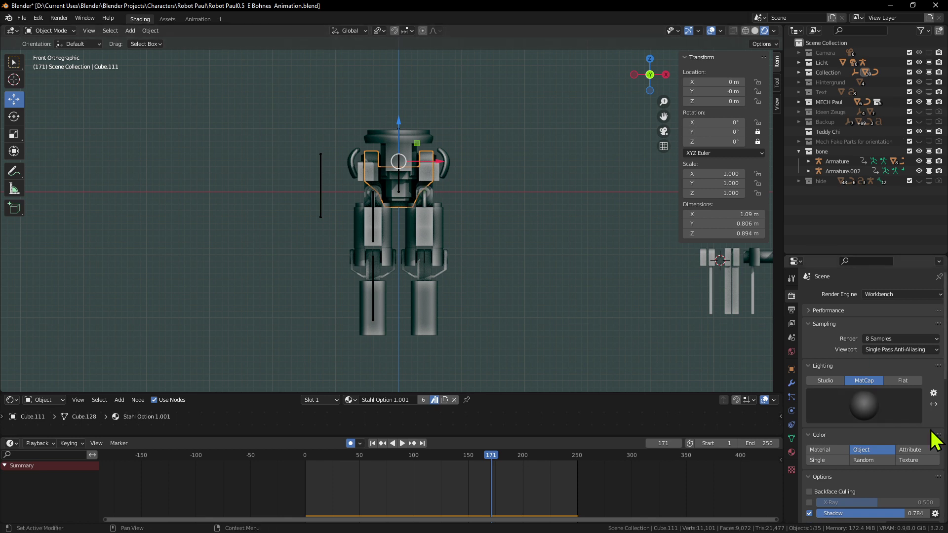
scroll(617, 315, "down", 1)
scroll(618, 316, "up", 1)
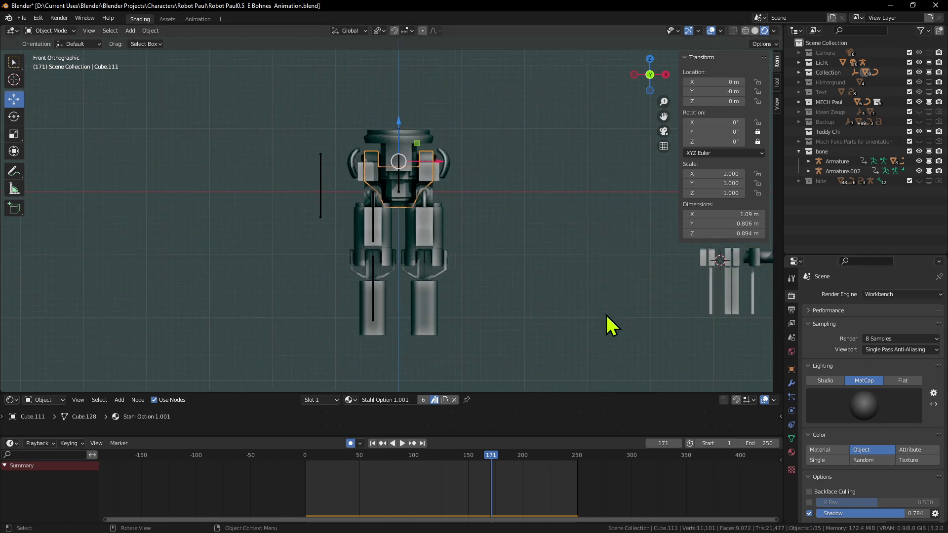
Examine the mech legs from above, from the front and at an angle, and look through the Workbench shading options
middle_click_drag(448, 257, 474, 284)
key("KP_7")
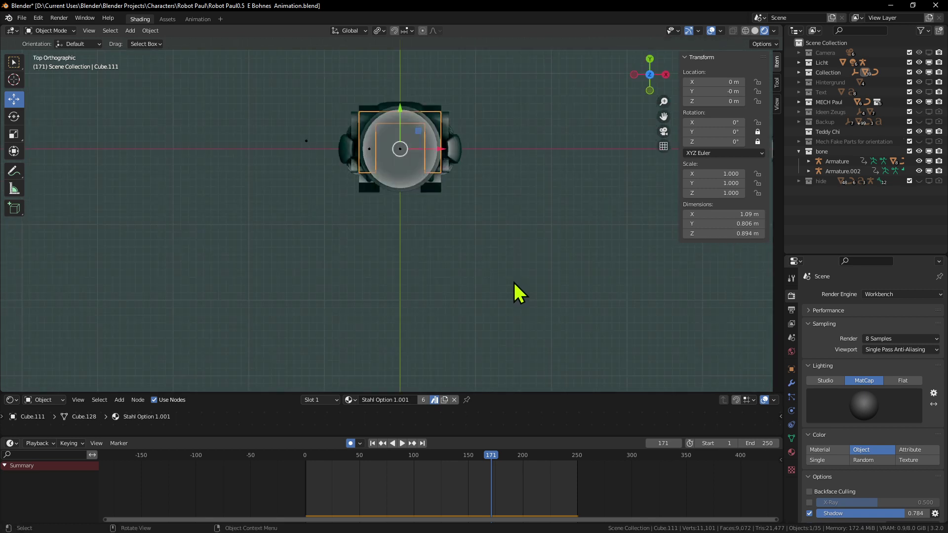
key("KP_1")
scroll(871, 474, "down", 2)
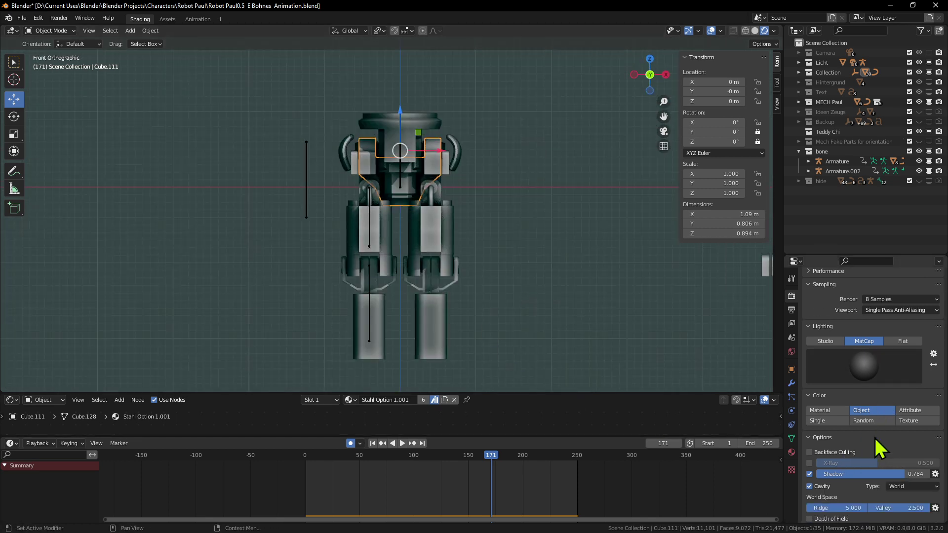
scroll(878, 443, "down", 2)
scroll(532, 319, "up", 3)
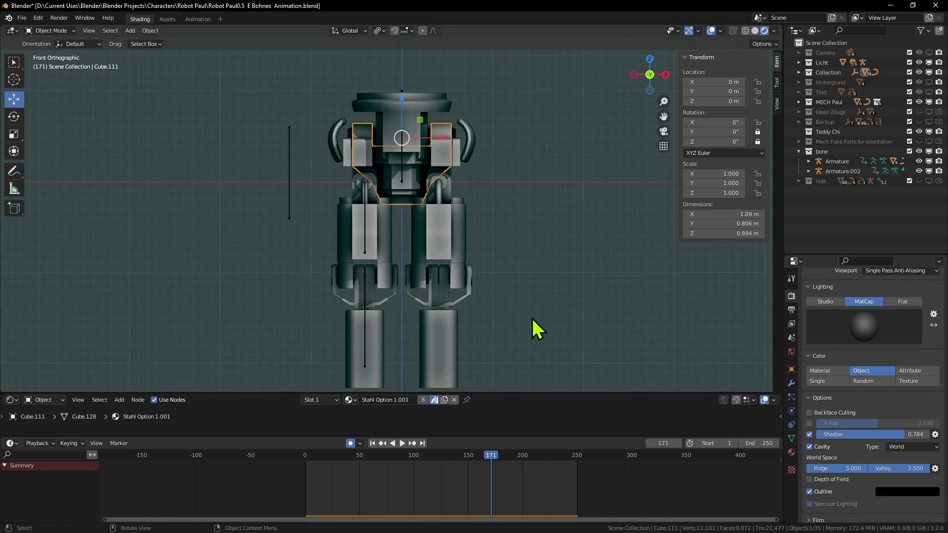
middle_click_drag(529, 326, 461, 326)
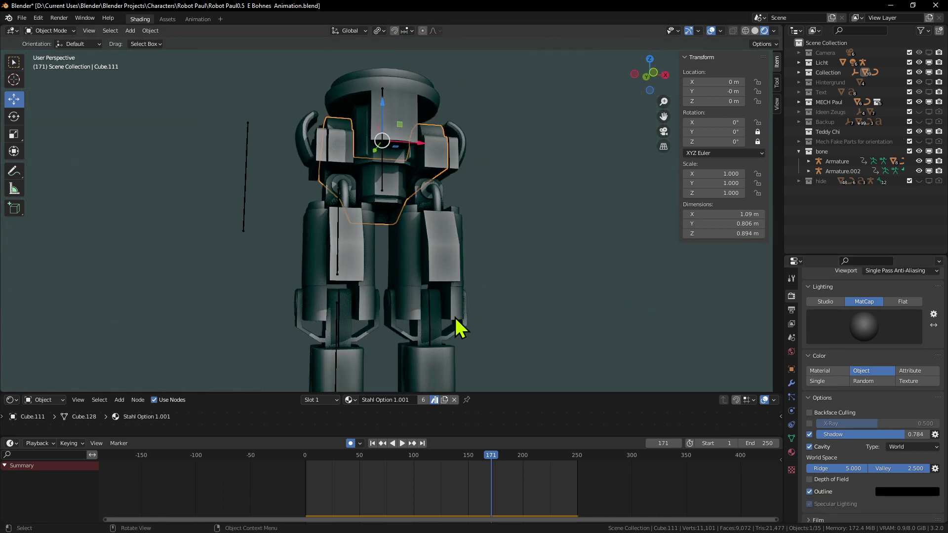
Compare the legs in Solid viewport shading from another angle, and return to Rendered shading
left_click(755, 30)
scroll(450, 269, "down", 3)
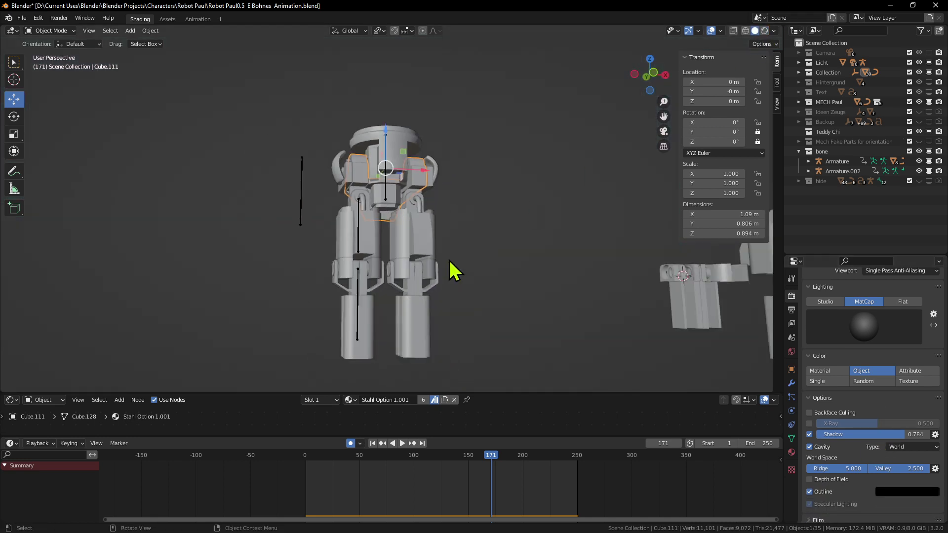
mouse_move(451, 270)
middle_mouse_down()
mouse_move(417, 307)
mouse_move(558, 299)
mouse_move(542, 288)
mouse_move(583, 288)
middle_mouse_up()
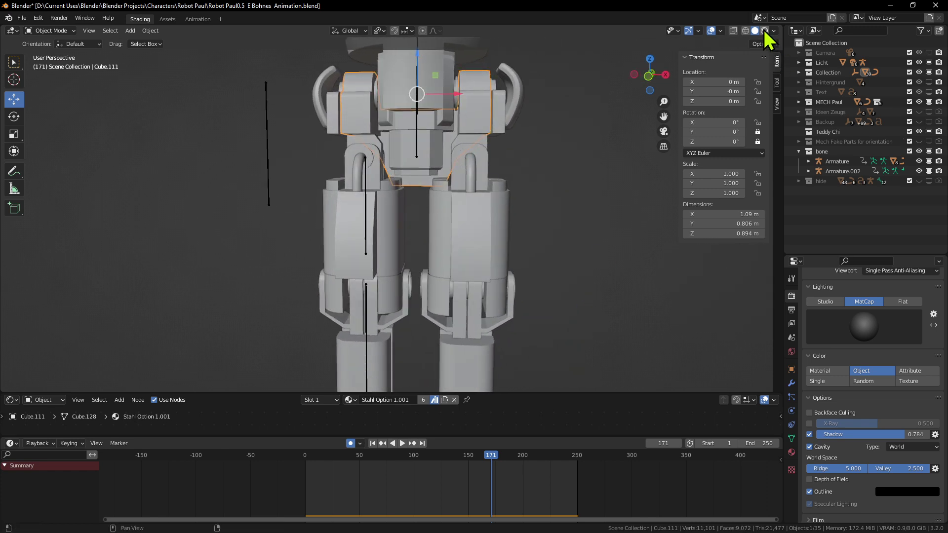
left_click(764, 30)
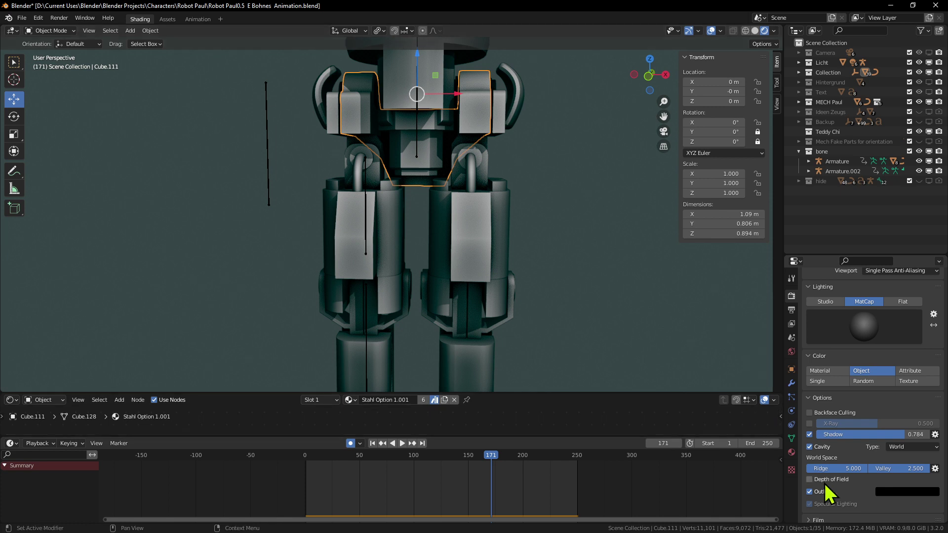
Turn the Cavity shading off and on repeatedly to compare its effect on the legs, leaving it enabled
left_click(811, 449)
left_click(811, 448)
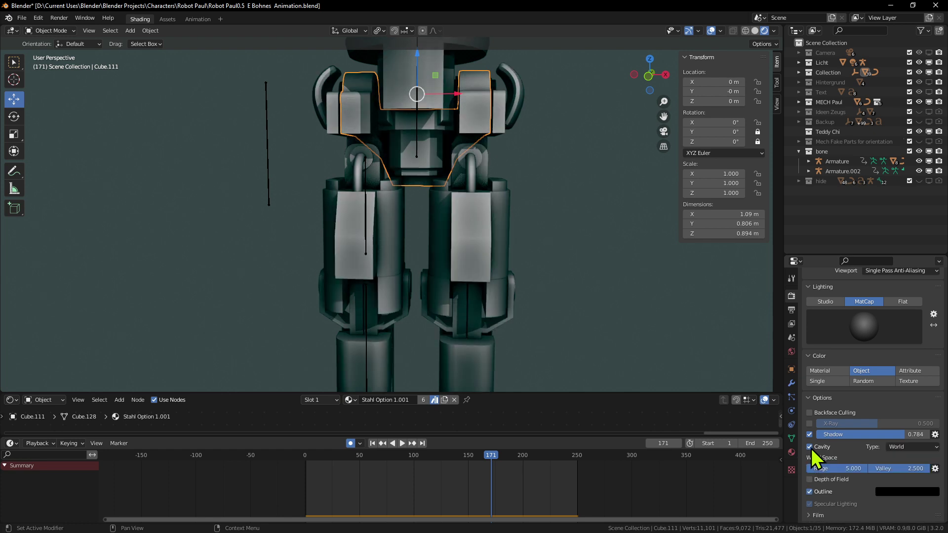
left_click(811, 449)
left_click(811, 448)
left_click(811, 449)
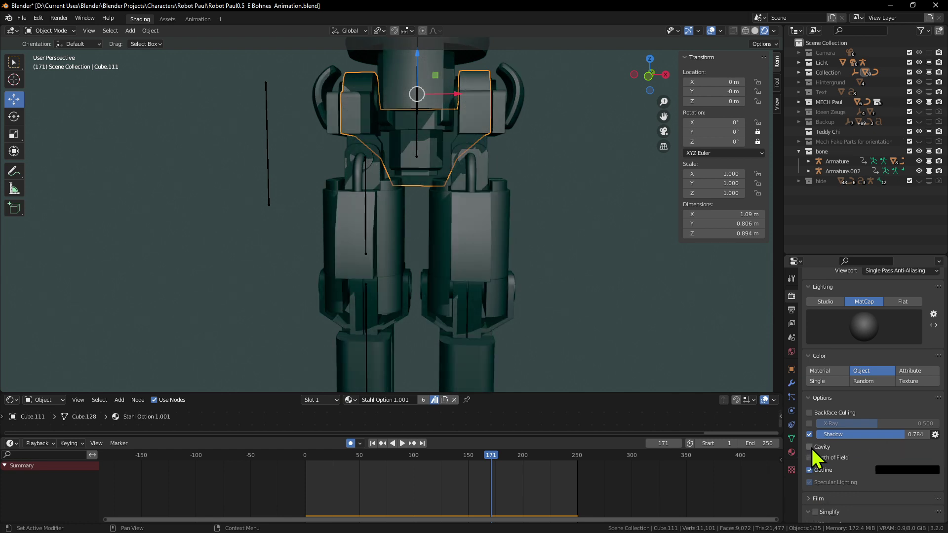
left_click(812, 449)
middle_click_drag(381, 265, 359, 256)
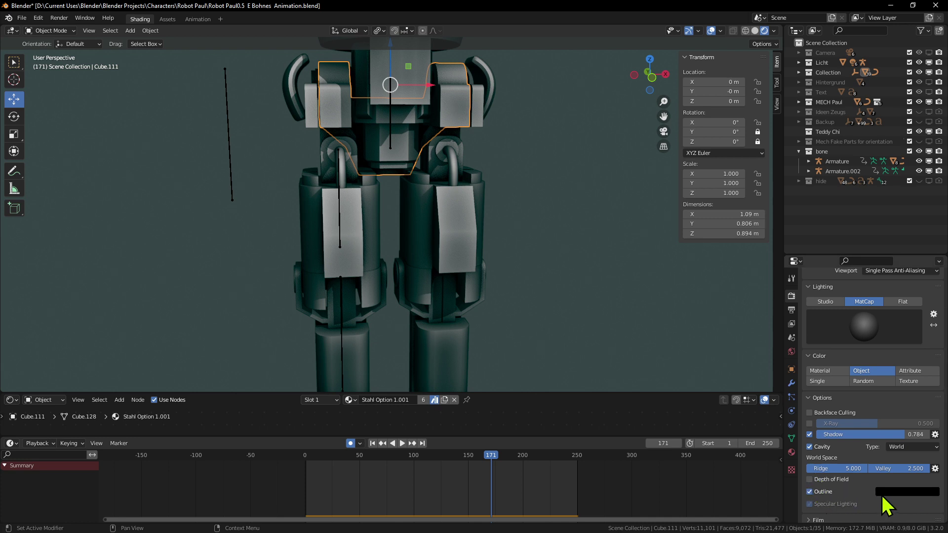
Try the cavity's Valley strength at 0, undo it, and try 10 while examining the legs' shading
left_click_drag(917, 470, 884, 470)
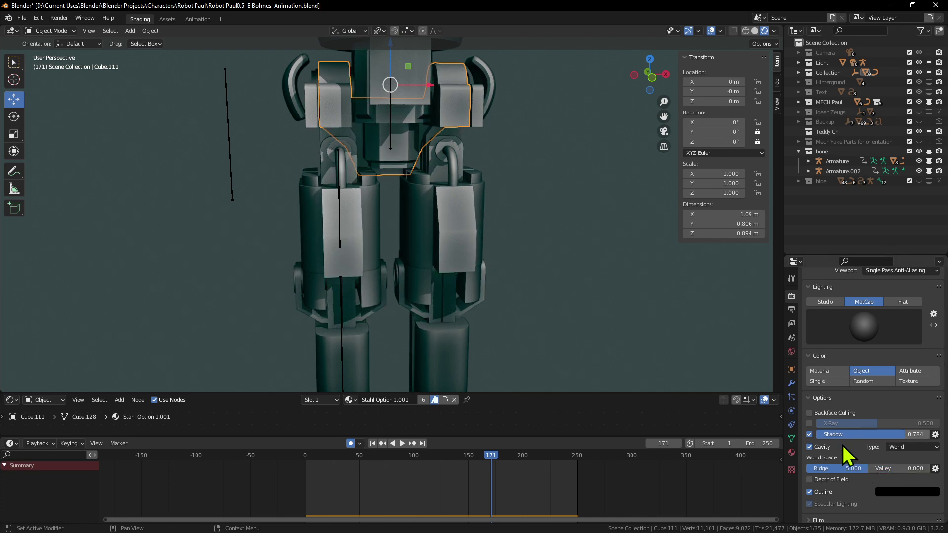
key("ctrl+z")
left_click(917, 470)
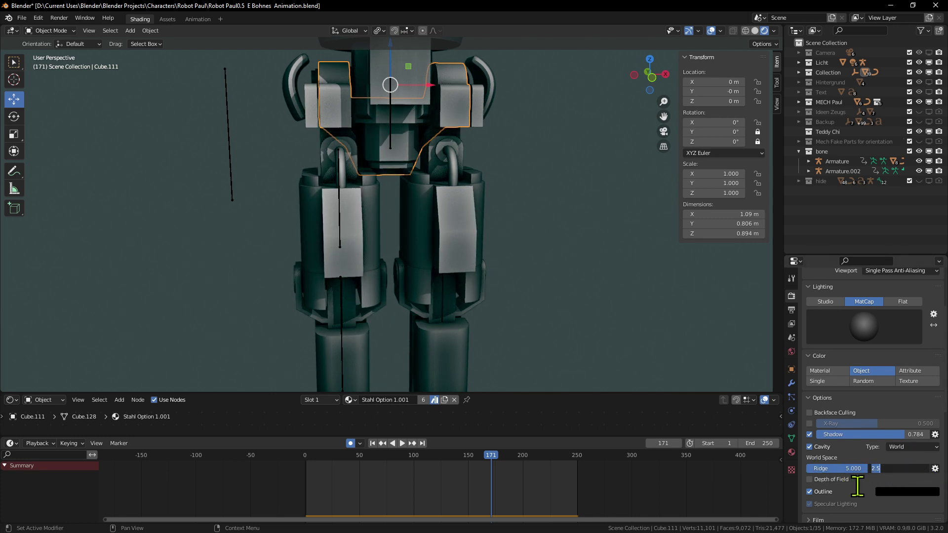
key("Return")
type("0")
key("Return")
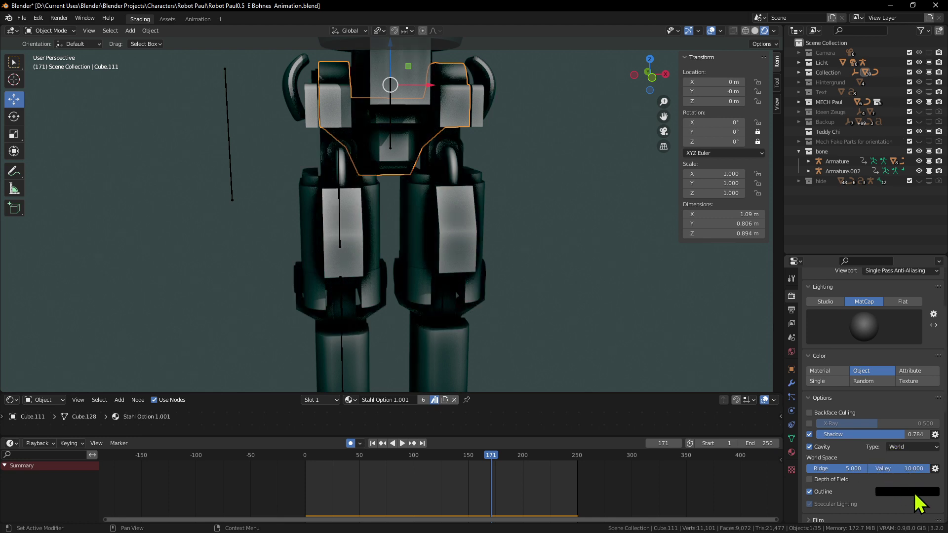
left_click(914, 468)
key("Return")
scroll(555, 253, "down", 4)
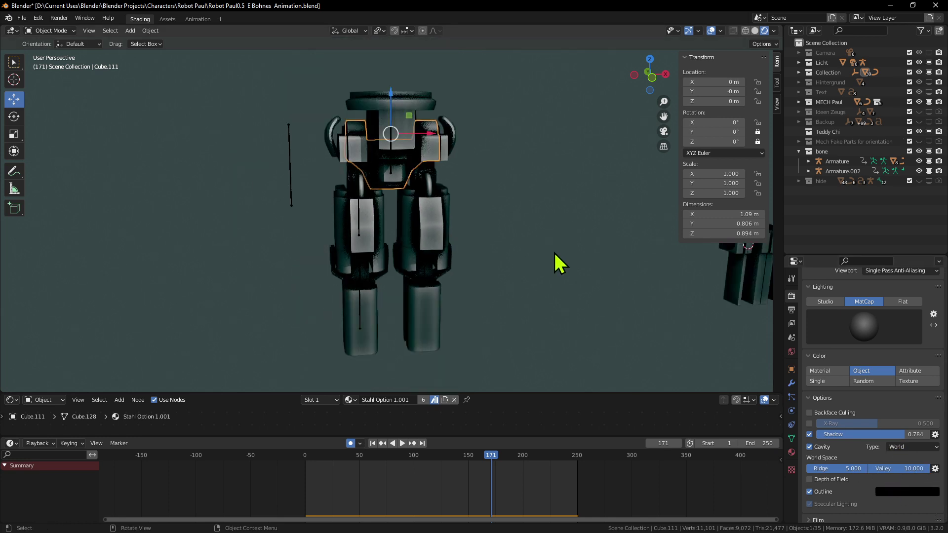
mouse_move(555, 253)
middle_mouse_down()
mouse_move(419, 277)
mouse_move(541, 259)
middle_mouse_up()
Set the cavity's Valley strength to 7 and examine the hips and thighs up close
left_click(903, 468)
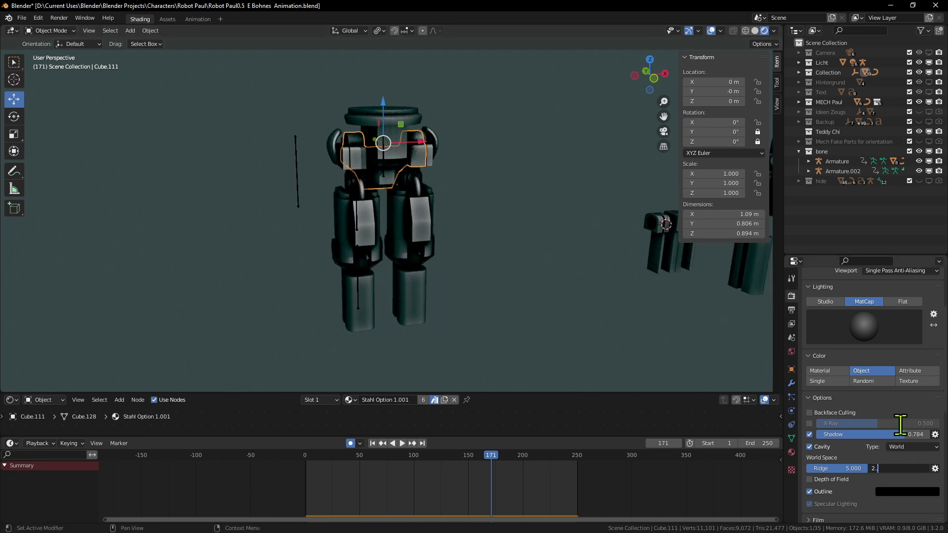
key("Return")
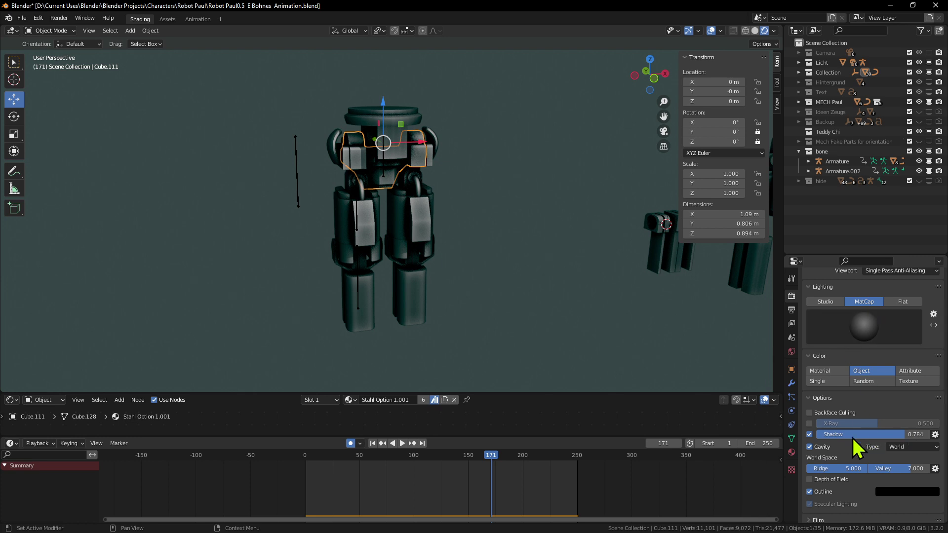
scroll(475, 231, "up", 2)
scroll(518, 280, "up", 3)
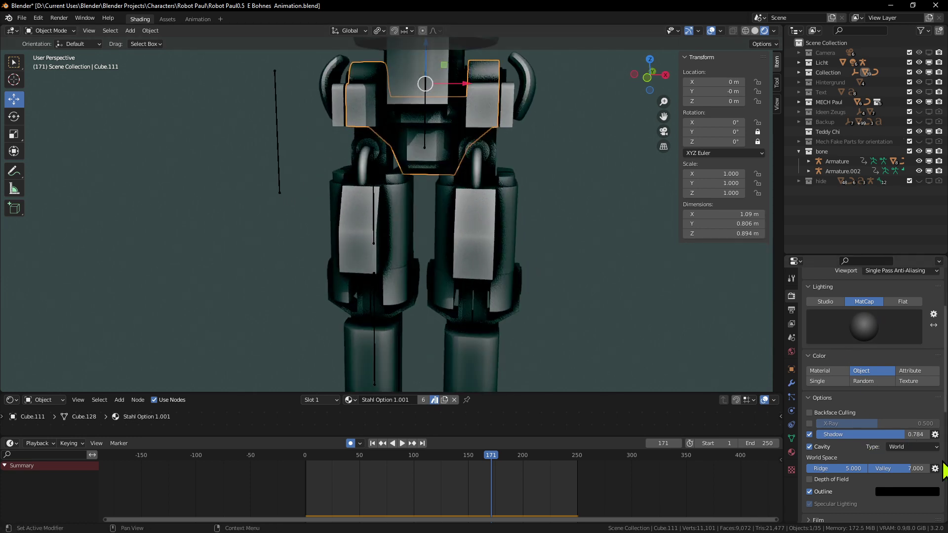
Lower the cavity's Valley strength to 1.365
mouse_move(905, 472)
left_mouse_down()
mouse_move(894, 469)
mouse_move(908, 468)
mouse_move(901, 464)
left_mouse_up()
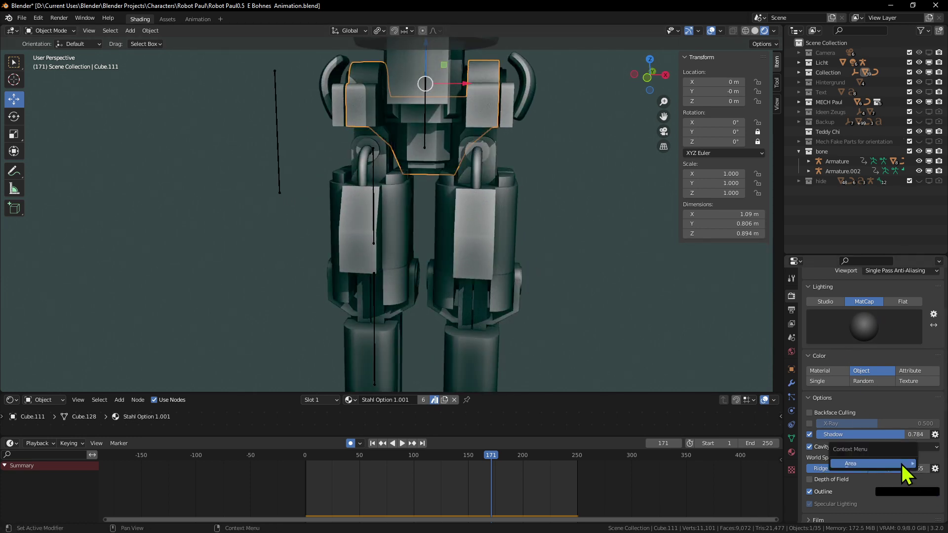
right_click(901, 464)
mouse_move(888, 466)
key("Escape")
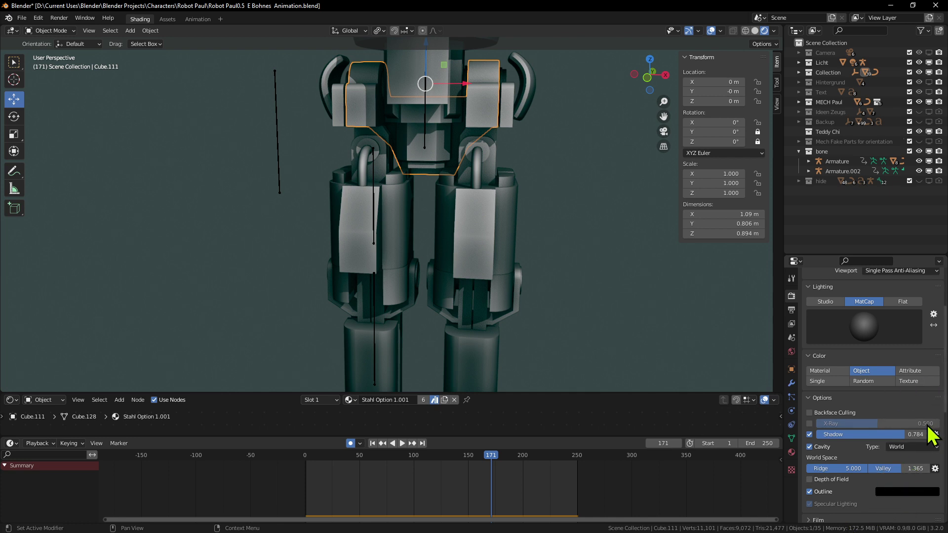
Turn the X-Ray shading option on and off again to compare its effect
scroll(895, 441, "down", 2)
scroll(883, 415, "up", 2)
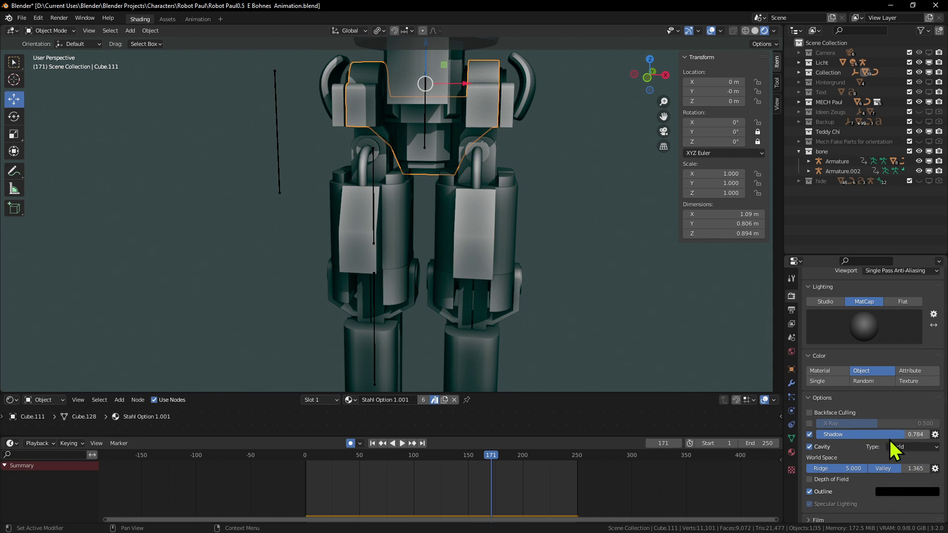
scroll(894, 469, "down", 1)
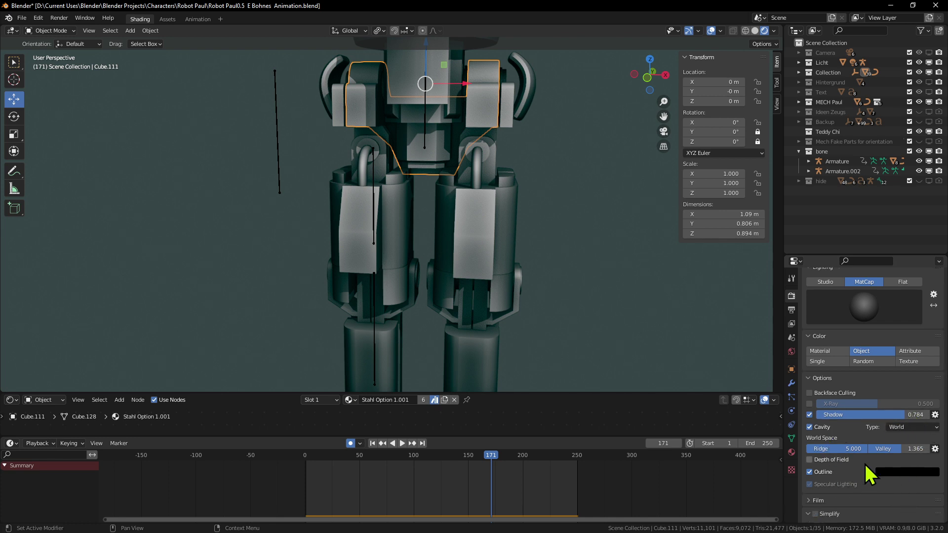
left_click(809, 404)
left_click(809, 404)
Set the cavity's Valley strength to 2.500 and view the whole legs from the front
scroll(833, 513, "down", 1)
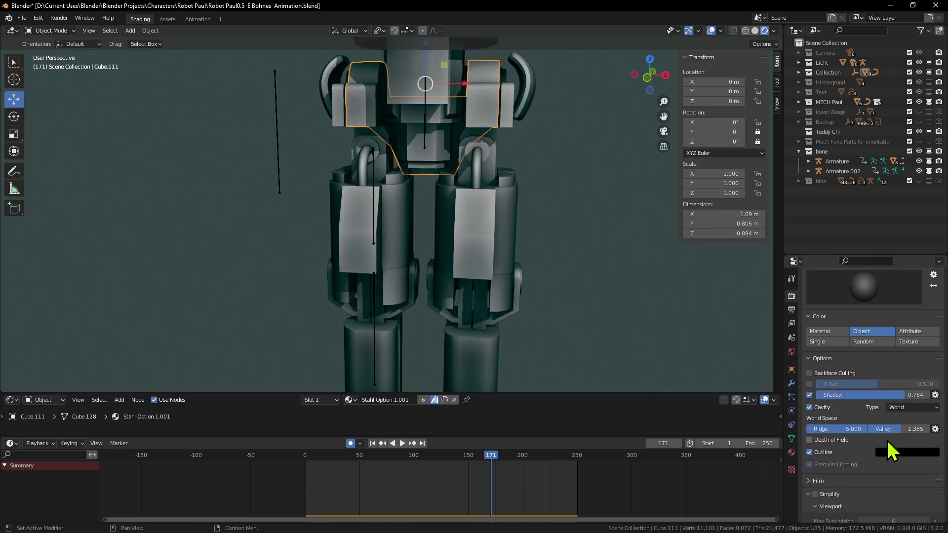
right_click(905, 428)
left_click(901, 437)
left_click_drag(893, 432, 928, 432)
scroll(576, 334, "down", 5)
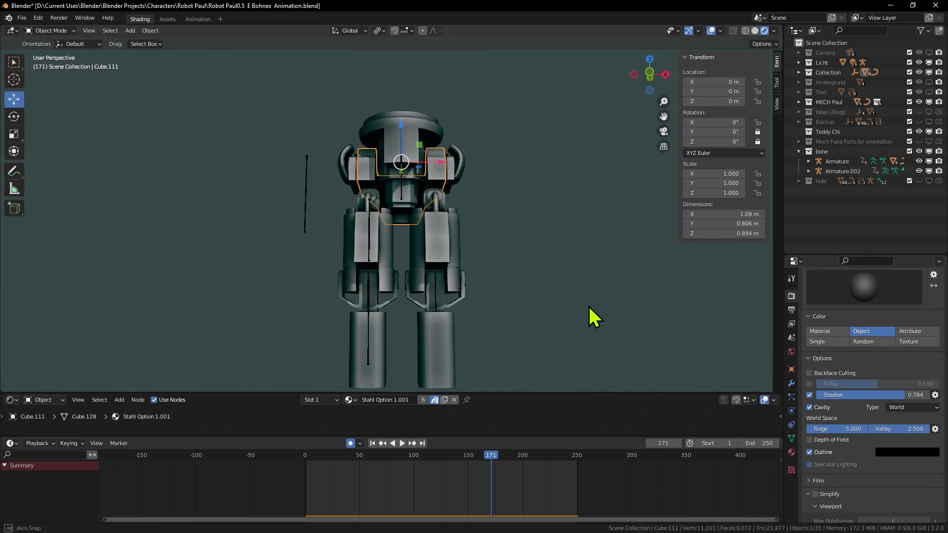
middle_click_drag(547, 336, 454, 280)
key("KP_1")
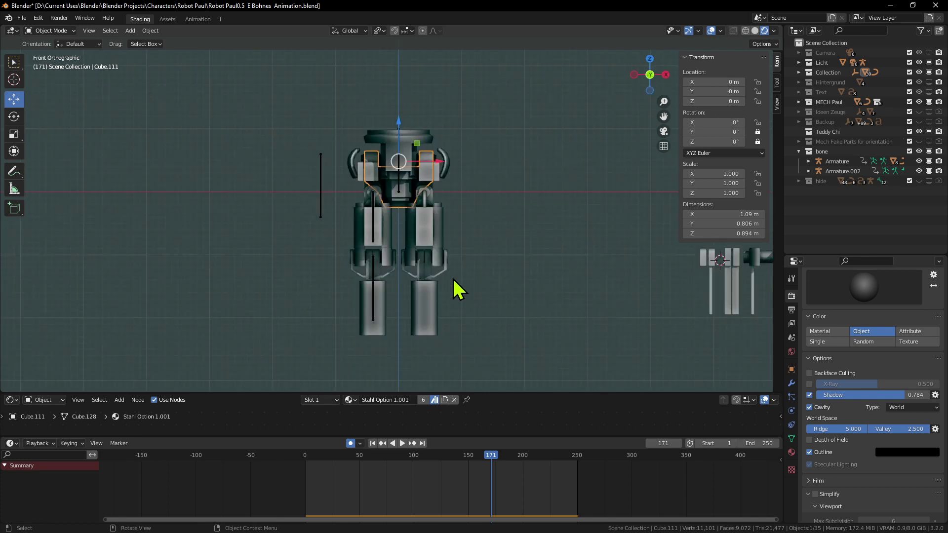
Collapse the transform properties and deselect the pelvis part
scroll(469, 270, "up", 3)
left_click(693, 57)
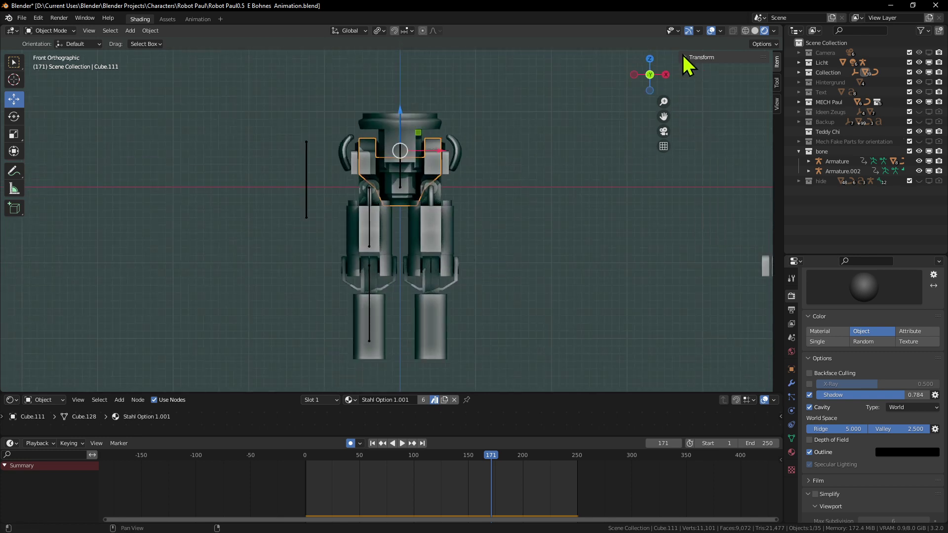
scroll(572, 197, "up", 2)
scroll(535, 262, "down", 3)
scroll(531, 220, "up", 1)
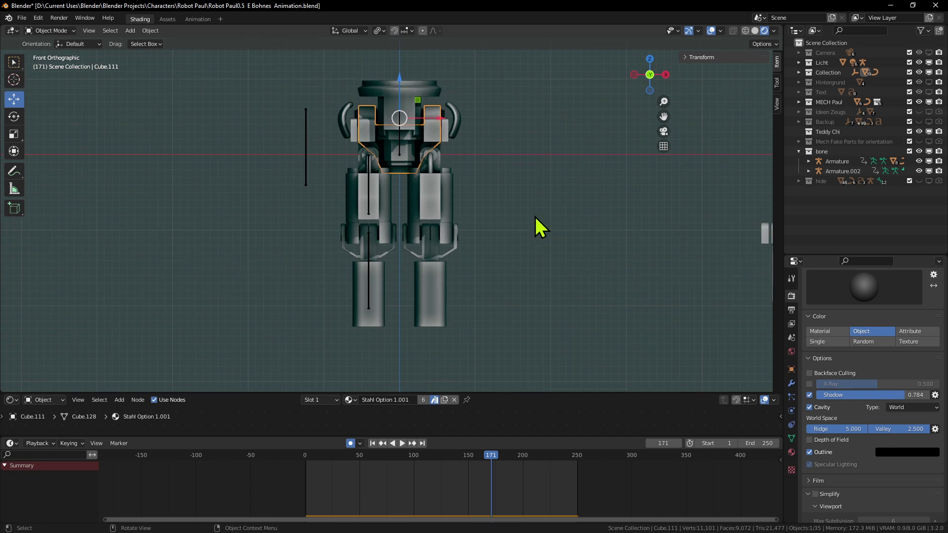
left_click(535, 216)
Examine the legs and their bones with nothing selected, from around and above, ending in front orthographic view
scroll(536, 217, "up", 1)
middle_click_drag(535, 217, 191, 215)
key("KP_1")
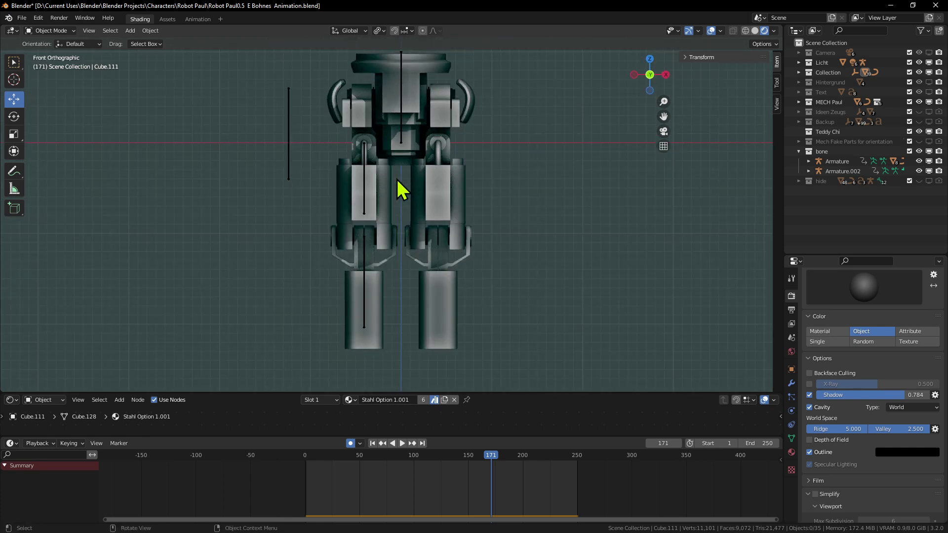
scroll(490, 290, "up", 2)
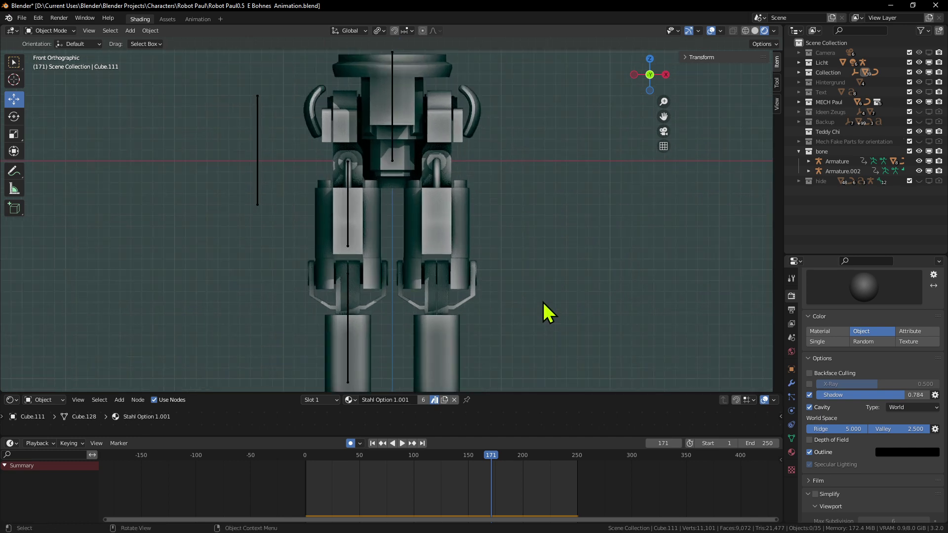
scroll(543, 302, "down", 1)
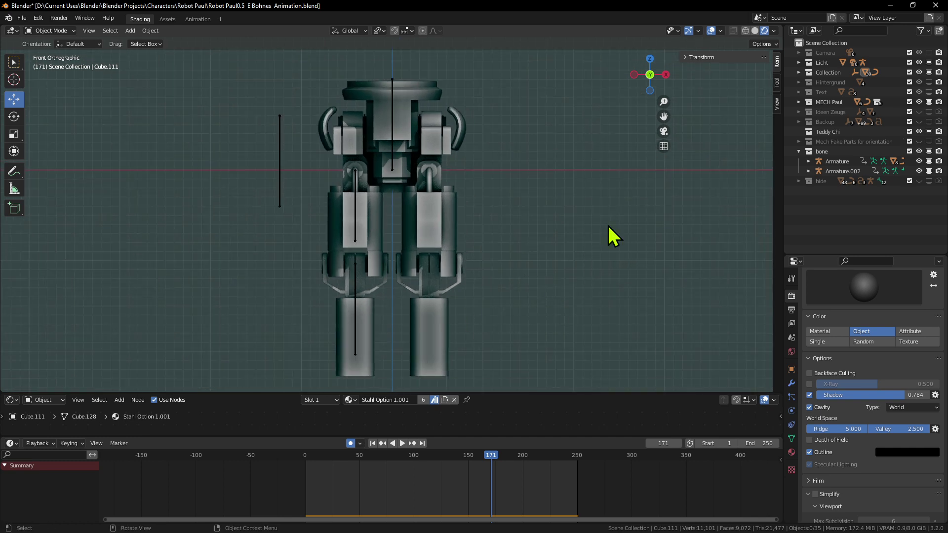
mouse_move(525, 200)
middle_mouse_down()
mouse_move(406, 212)
mouse_move(506, 188)
mouse_move(514, 248)
middle_mouse_up()
key("KP_7")
key("KP_1")
key("KP_7")
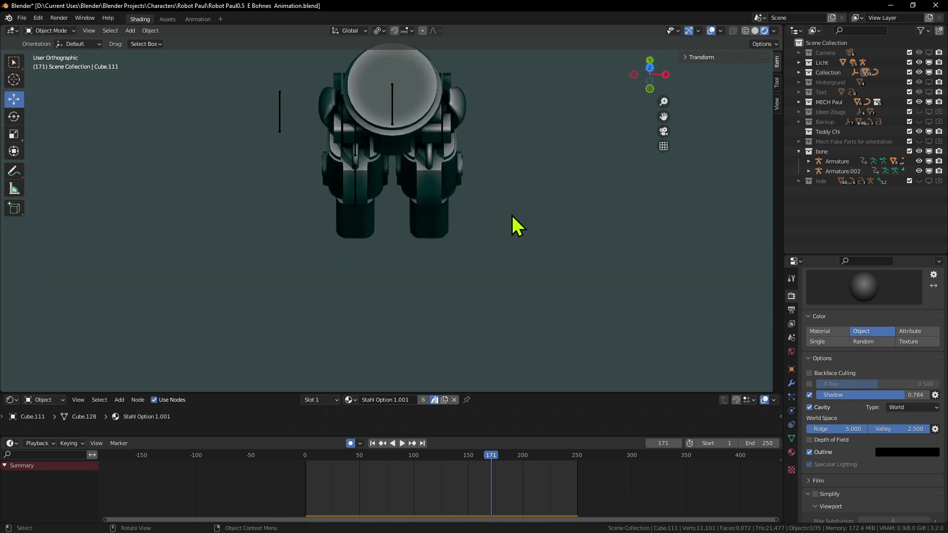
key("KP_1")
middle_click_drag(577, 237, 567, 211, "shift")
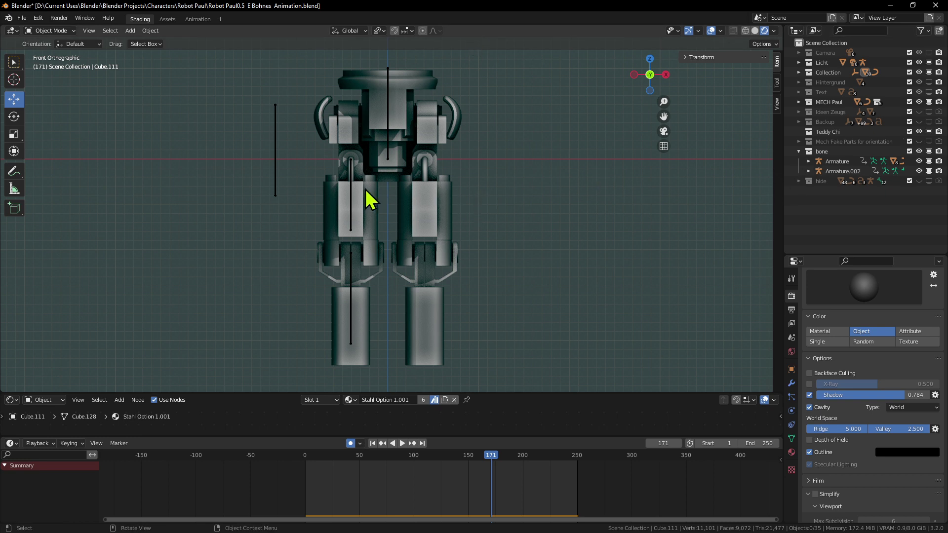
Move the single-bone armature beside the legs about 0.77 m in the negative X direction and deselect it
left_click(275, 169)
key("g")
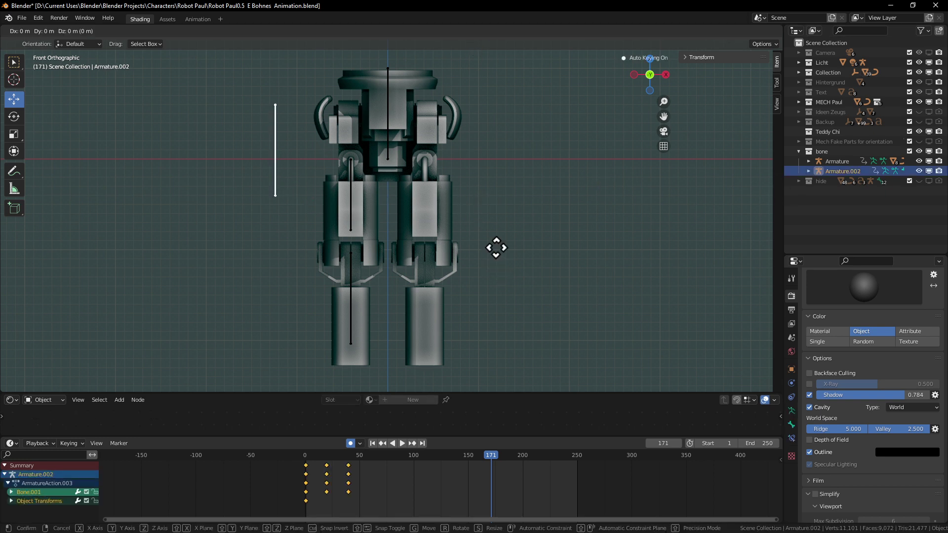
key("x")
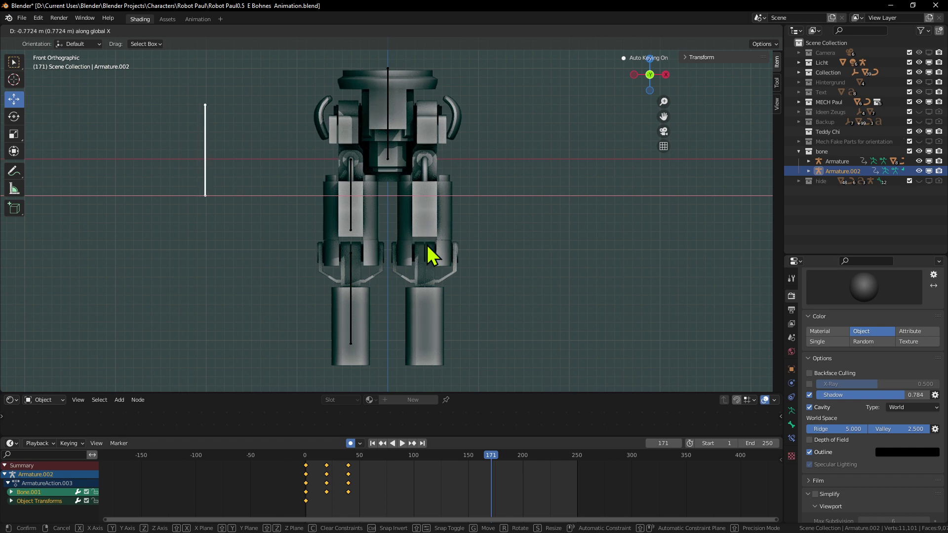
left_click(429, 249)
scroll(569, 269, "up", 2)
scroll(534, 282, "down", 4)
scroll(535, 274, "up", 2)
left_click(536, 276)
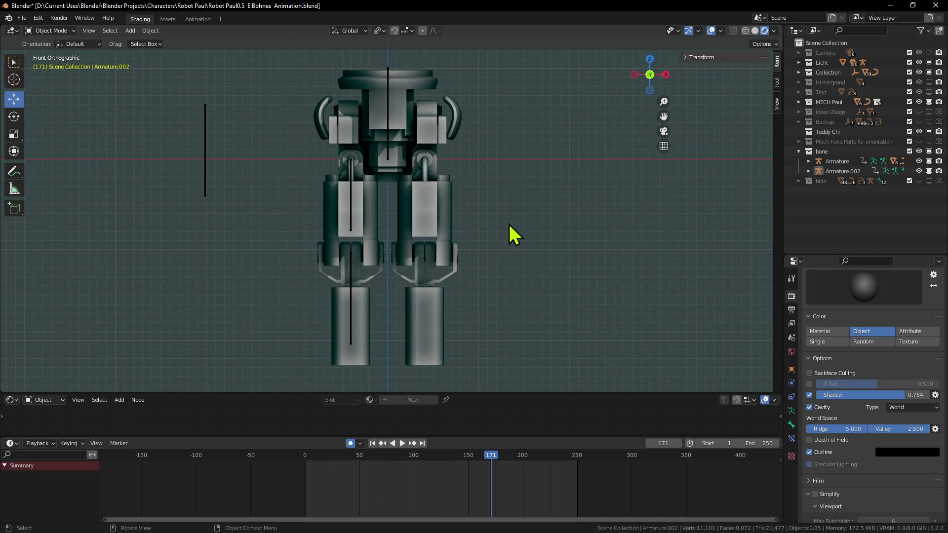
Switch the viewport to solid shading and select the mirrored thigh part near the hip joint
mouse_move(576, 244)
middle_mouse_down()
mouse_move(456, 252)
mouse_move(606, 243)
mouse_move(585, 242)
middle_mouse_up()
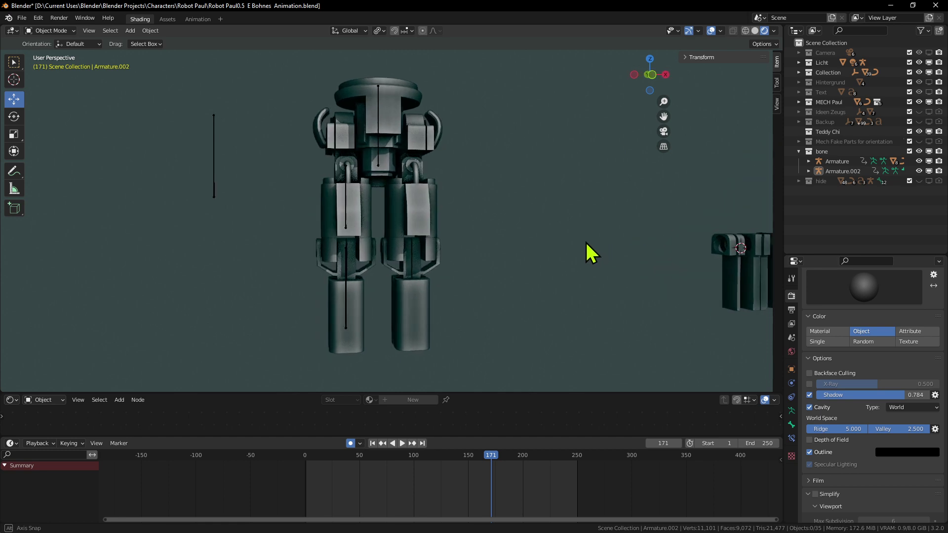
left_click(755, 31)
scroll(445, 155, "up", 8)
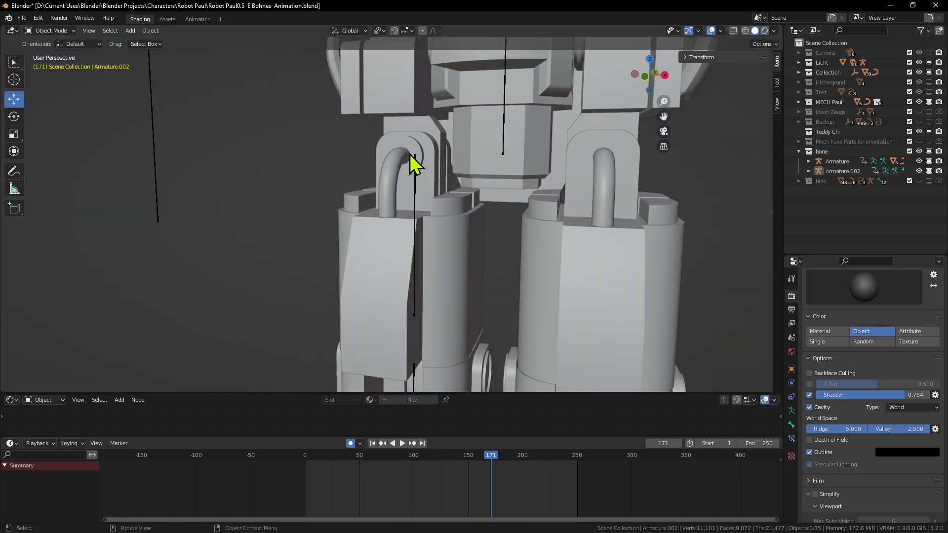
left_click(410, 154)
middle_click_drag(410, 154, 461, 155)
left_click(364, 144)
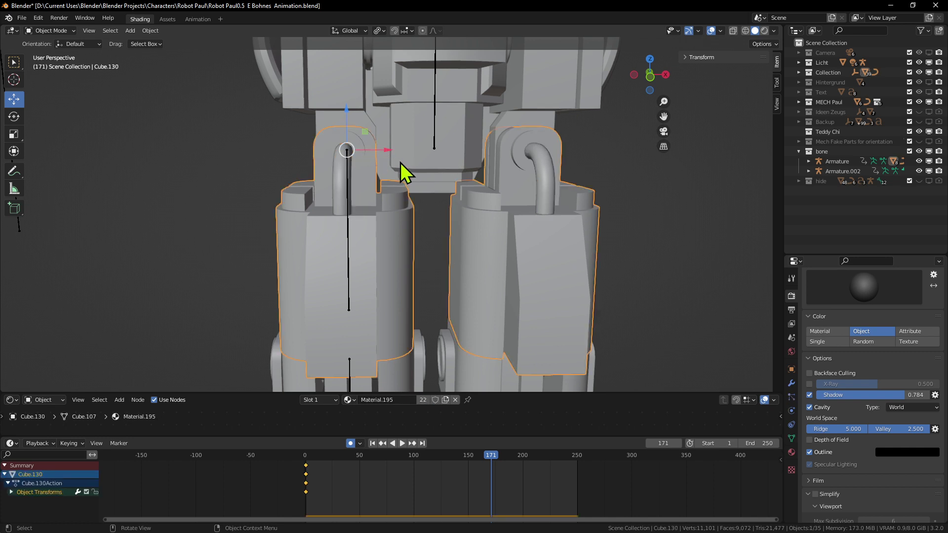
Try rotating the selected thigh part about its pivot at the hip joint
scroll(418, 191, "down", 4)
scroll(428, 182, "up", 2)
middle_click_drag(432, 176, 480, 188)
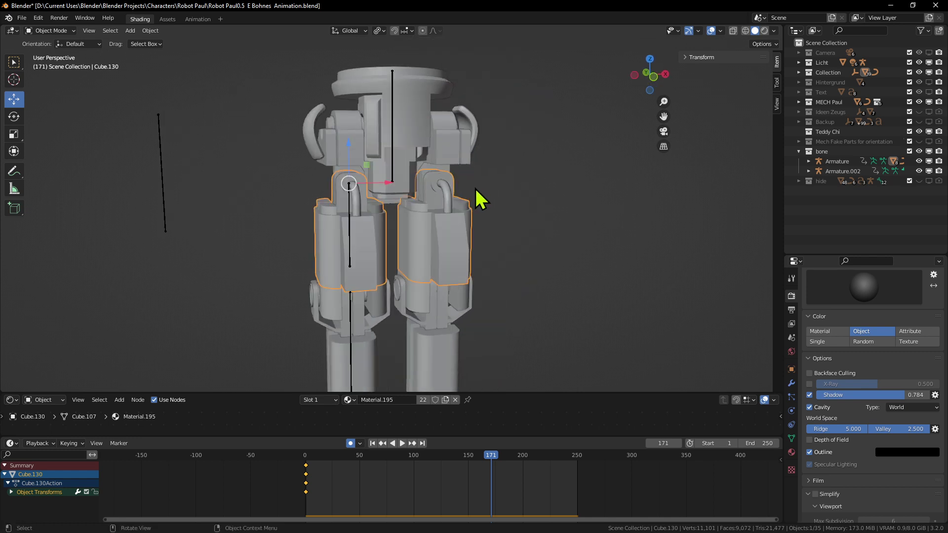
scroll(490, 202, "up", 6)
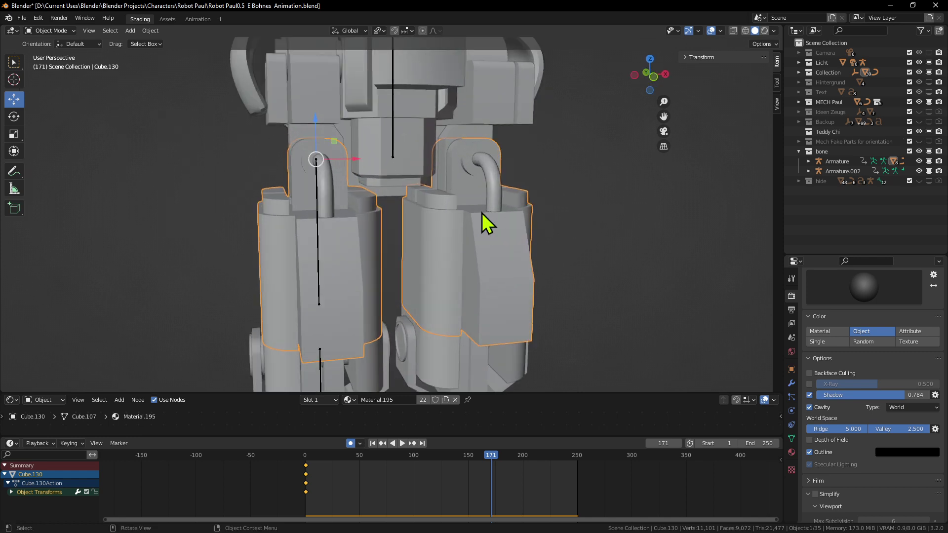
key("r")
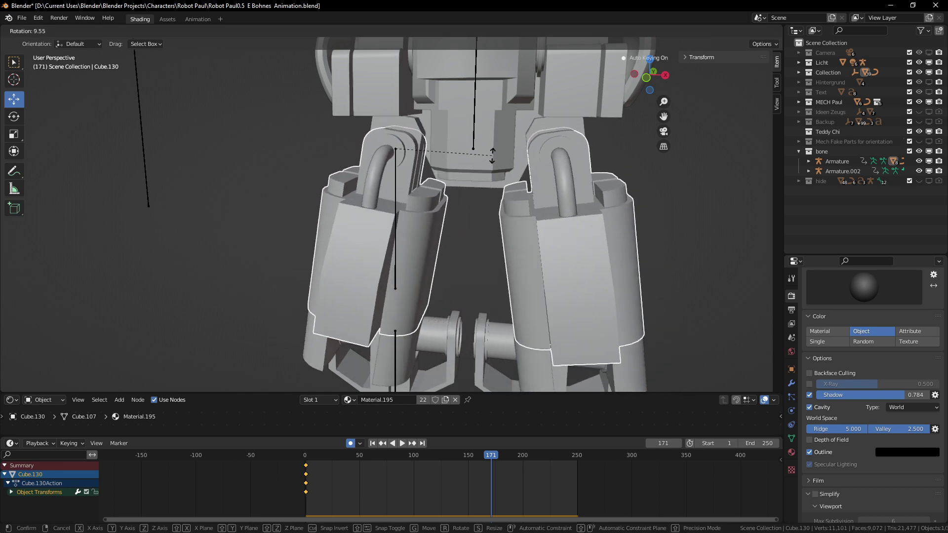
right_click(470, 199)
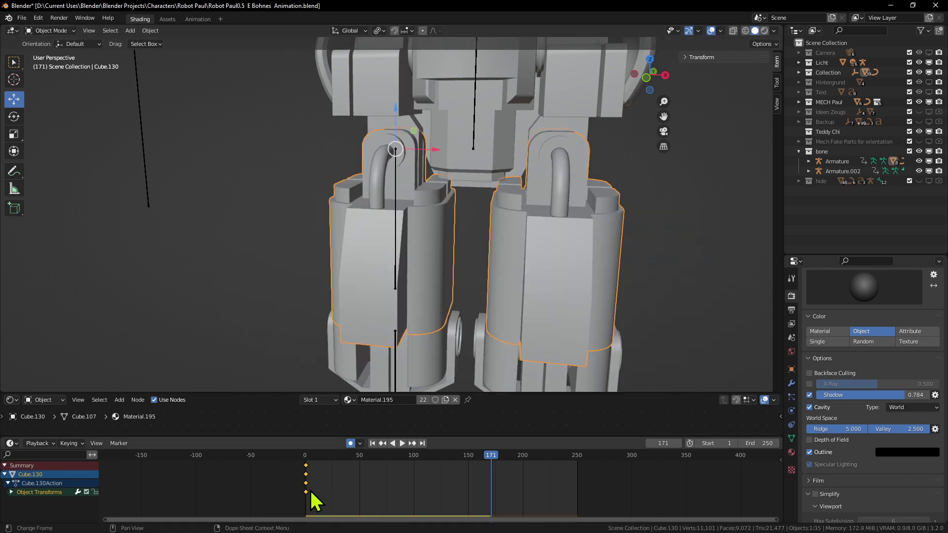
Scrub the animation to frame 31 and back to frame 0 to check the thigh's rotation at the hip joint
left_click_drag(320, 460, 338, 455)
scroll(406, 153, "up", 6)
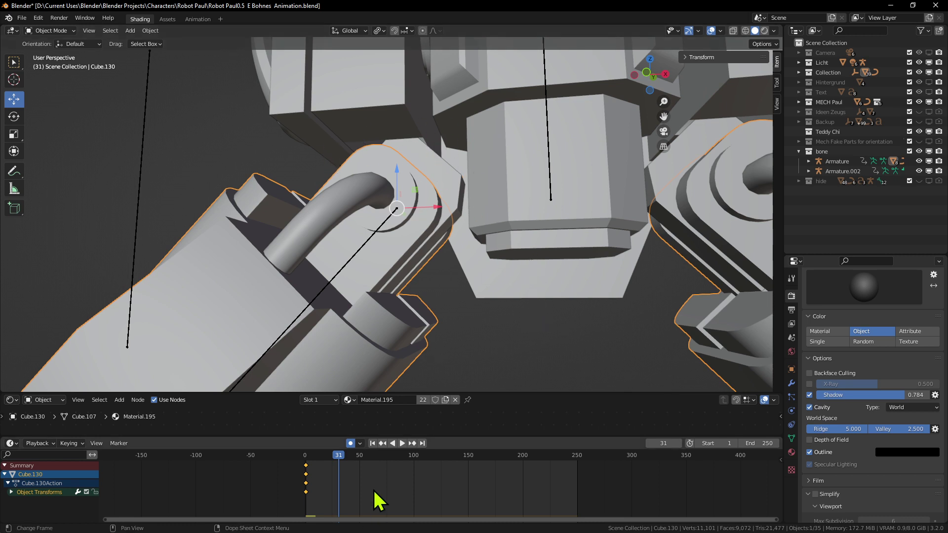
left_click_drag(338, 464, 304, 457)
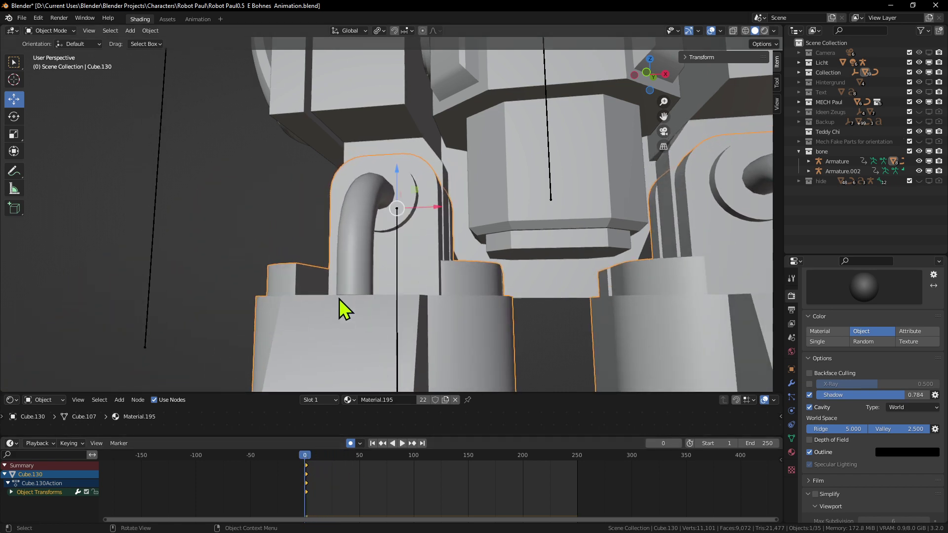
scroll(423, 237, "down", 8)
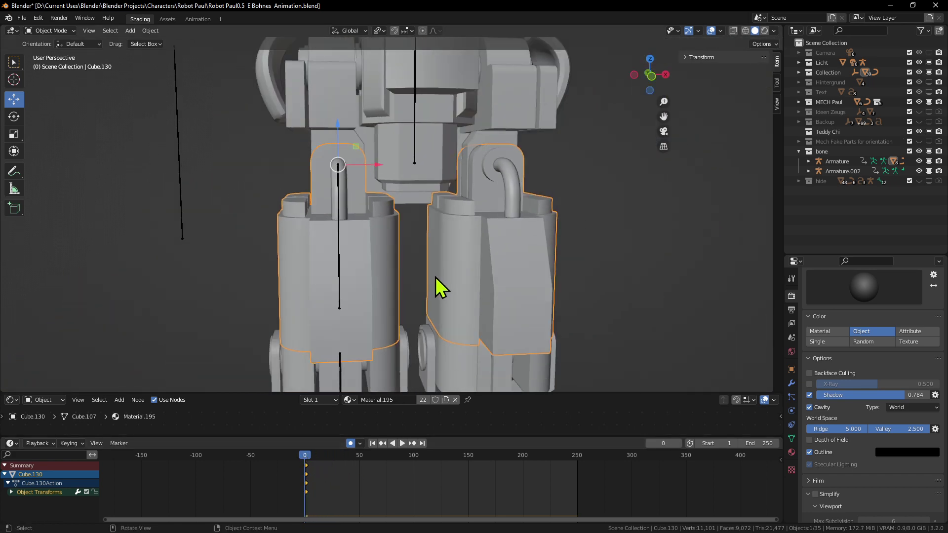
Examine the selected thighs, hip joints and bones from several angles around the legs
scroll(441, 247, "up", 2)
scroll(428, 269, "down", 1)
left_click(531, 300)
middle_click_drag(532, 300, 345, 266)
middle_click_drag(509, 234, 252, 224)
left_click(328, 223)
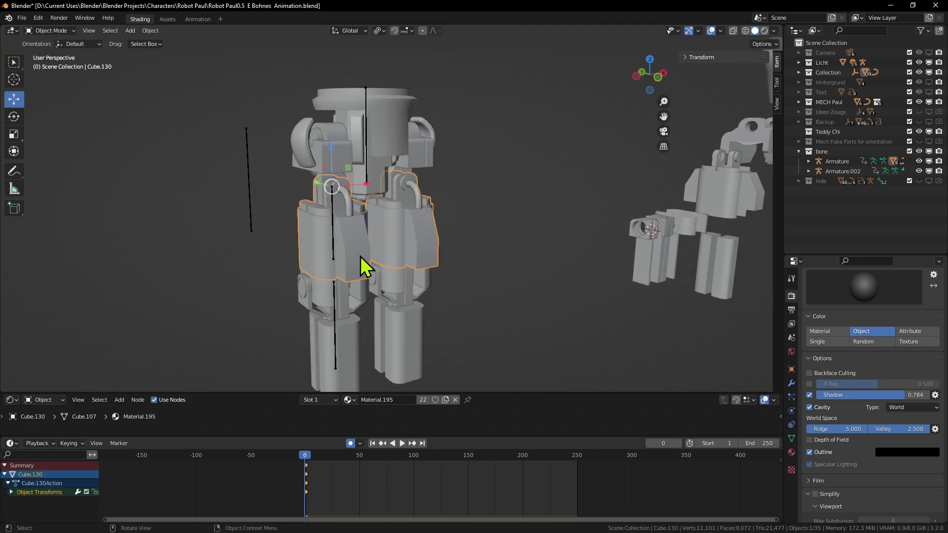
middle_click_drag(385, 229, 472, 284)
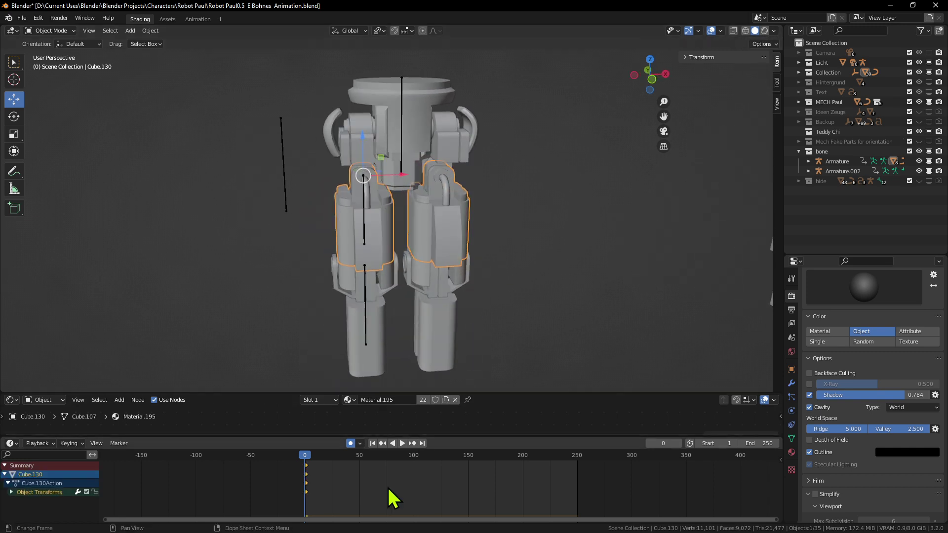
middle_click_drag(487, 377, 451, 251)
scroll(450, 250, "up", 1)
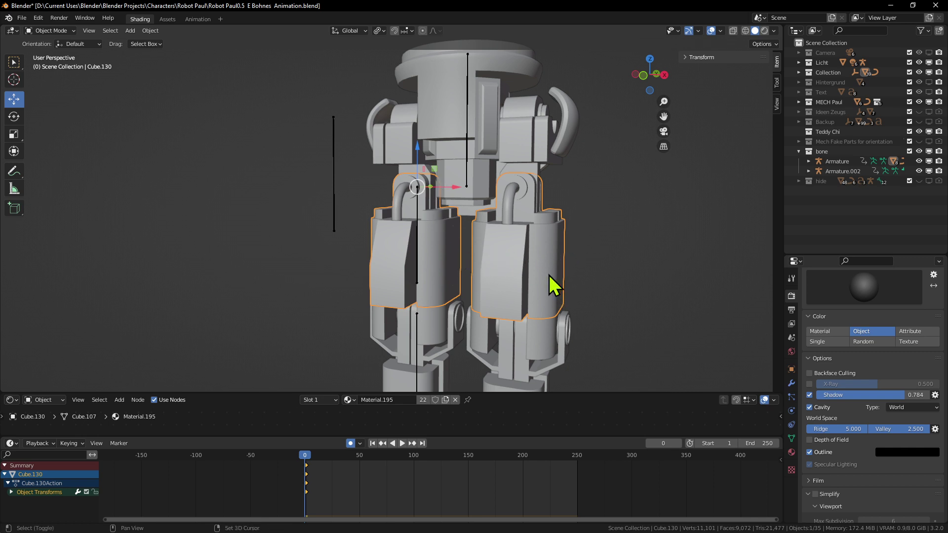
scroll(508, 230, "down", 3, "shift")
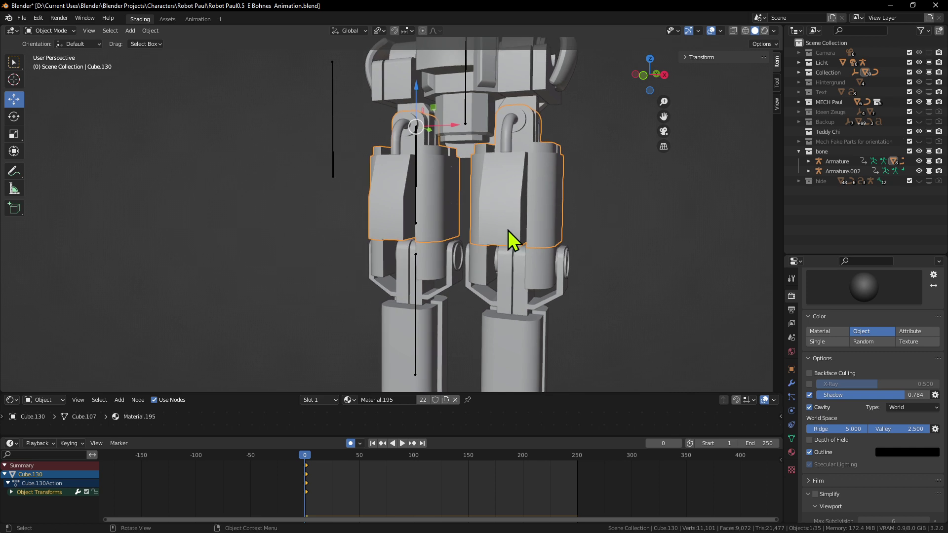
Switch the viewport to rendered shading, show the whole legs in front orthographic view and deselect the thigh part
left_click(764, 31)
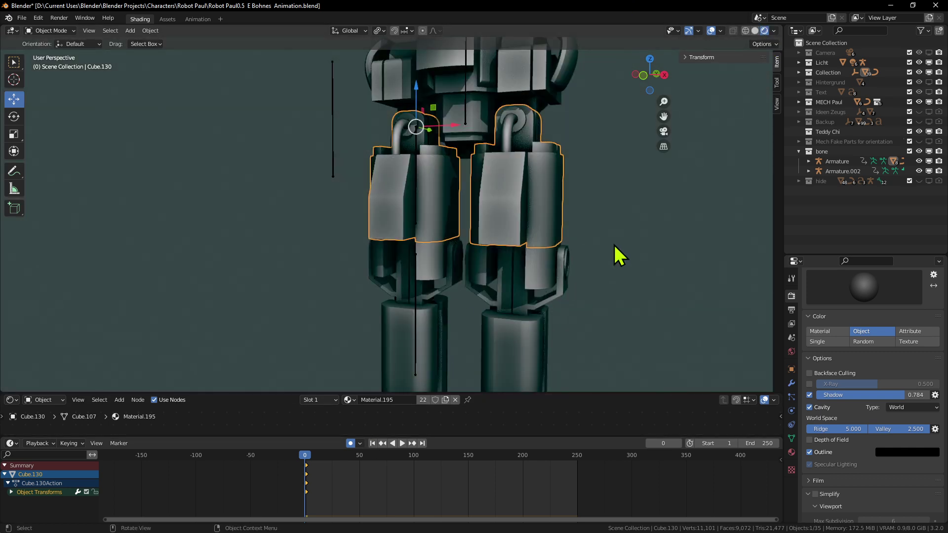
key("KP_1")
scroll(567, 253, "down", 2)
scroll(307, 170, "up", 4)
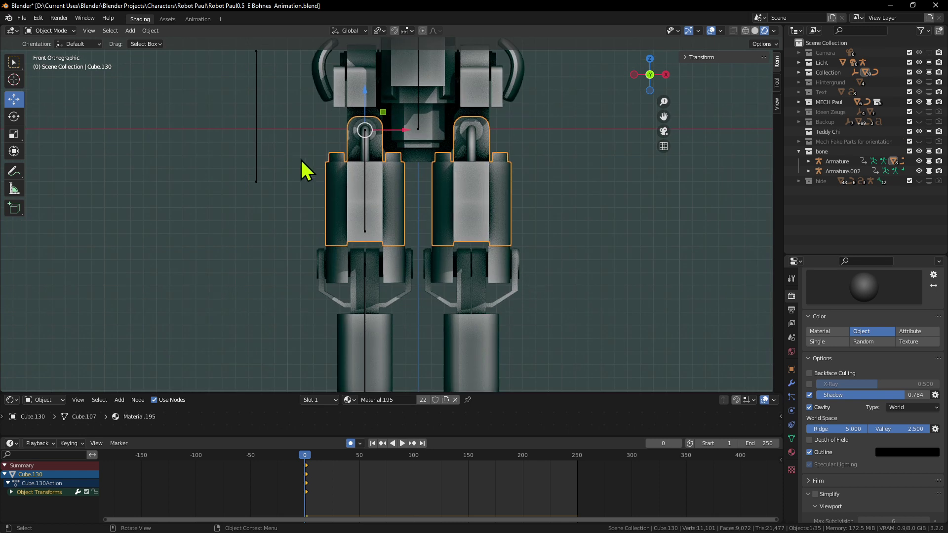
scroll(438, 321, "down", 4)
scroll(461, 376, "up", 2)
scroll(487, 337, "up", 1)
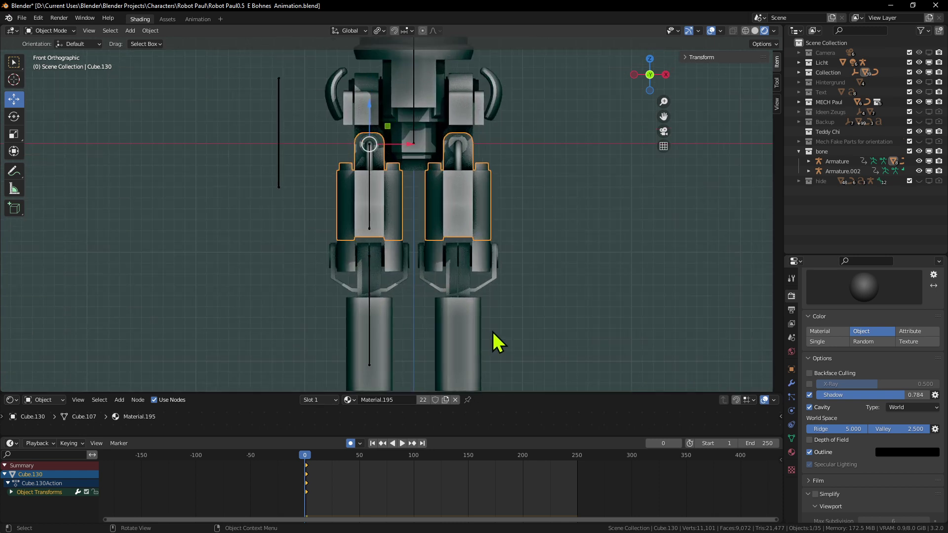
scroll(493, 339, "down", 1)
key("alt+a")
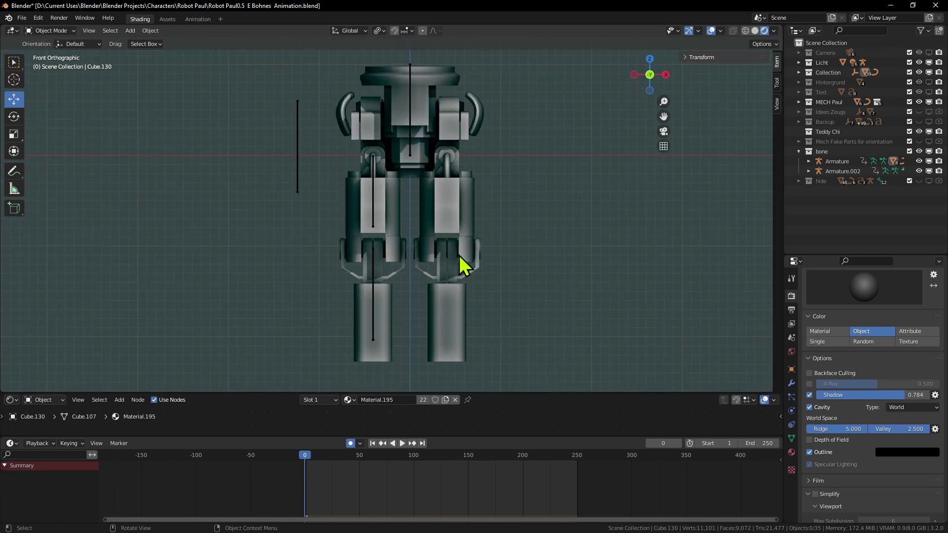
Switch to the Animation workspace, view the legs from the front and select the leg armature
left_click(168, 20)
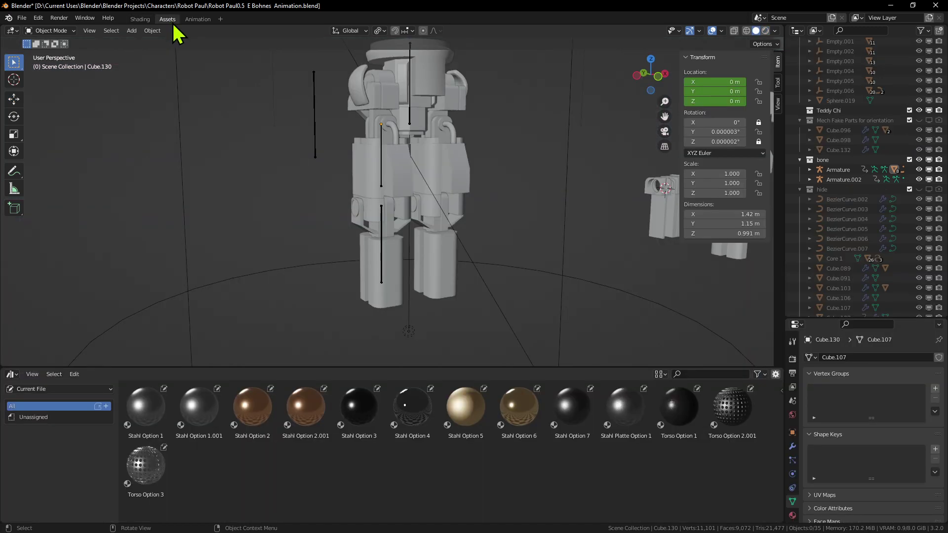
left_click(198, 21)
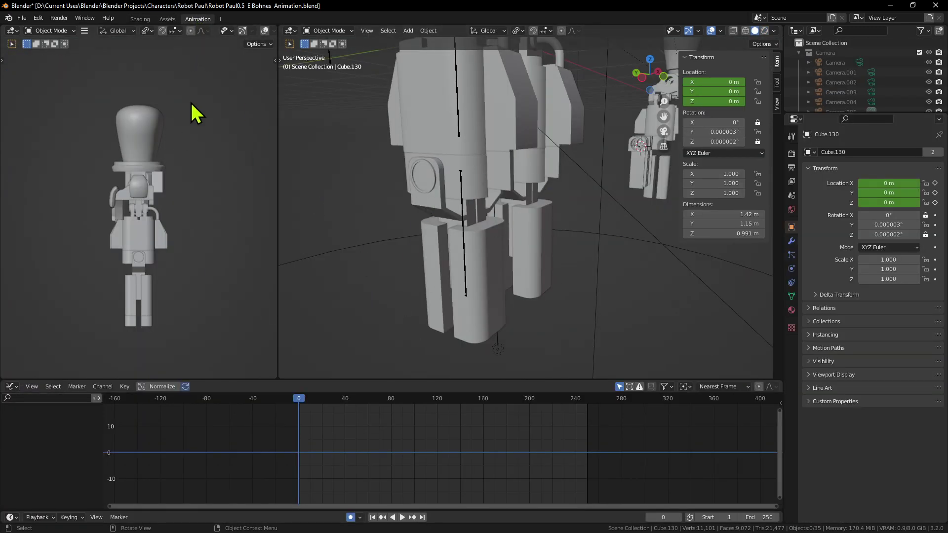
key("KP_1")
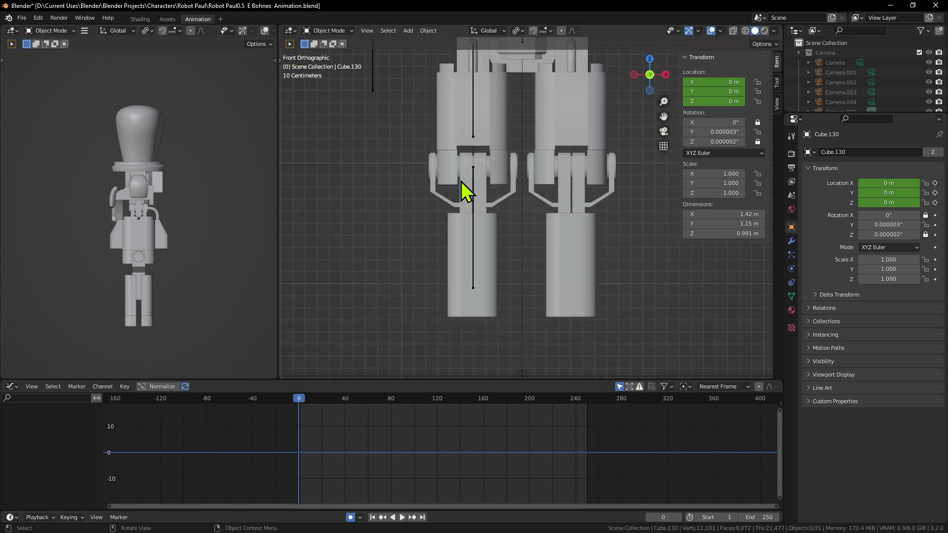
scroll(494, 187, "down", 5)
scroll(523, 232, "up", 3)
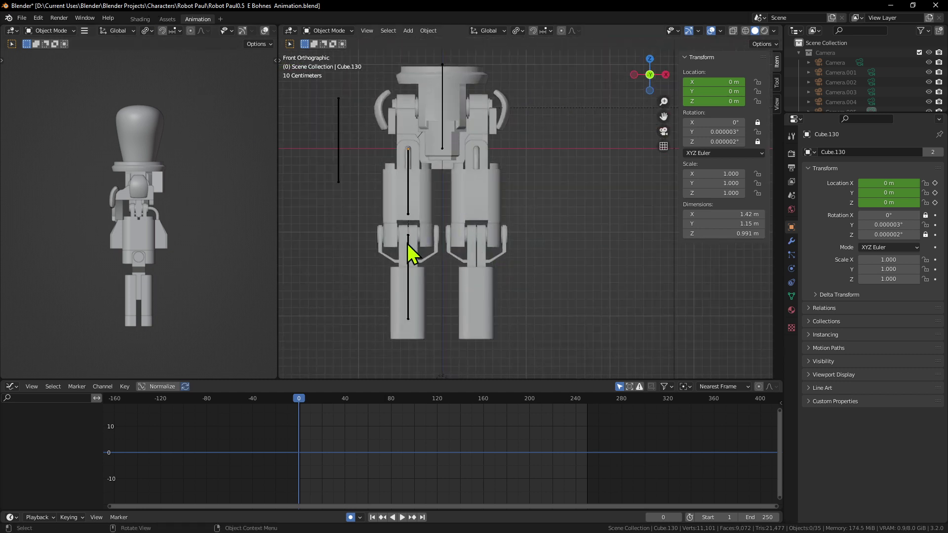
left_click(409, 191)
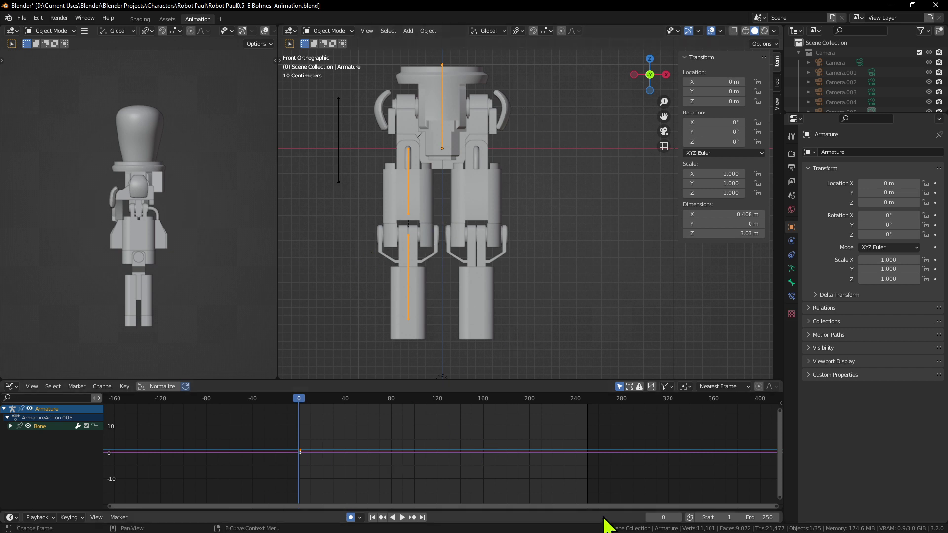
Enlarge the timeline below the graph editor and delete the armature's keyframe at frame 1
left_click_drag(584, 508, 590, 454)
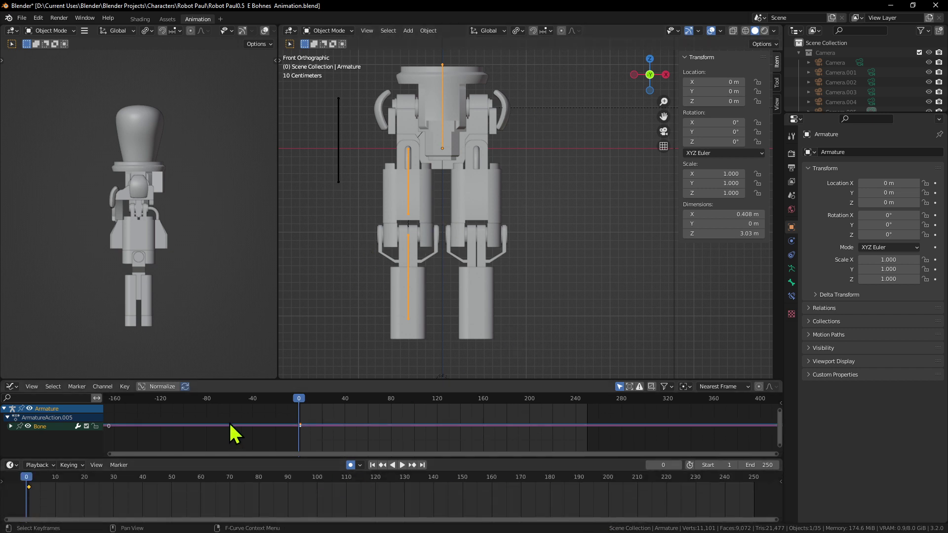
middle_click_drag(157, 513, 474, 473)
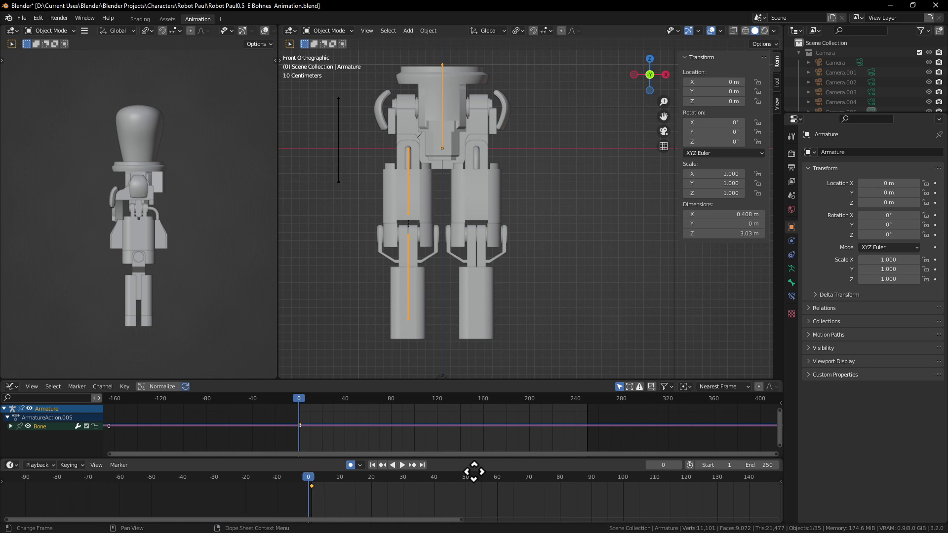
left_click(52, 31)
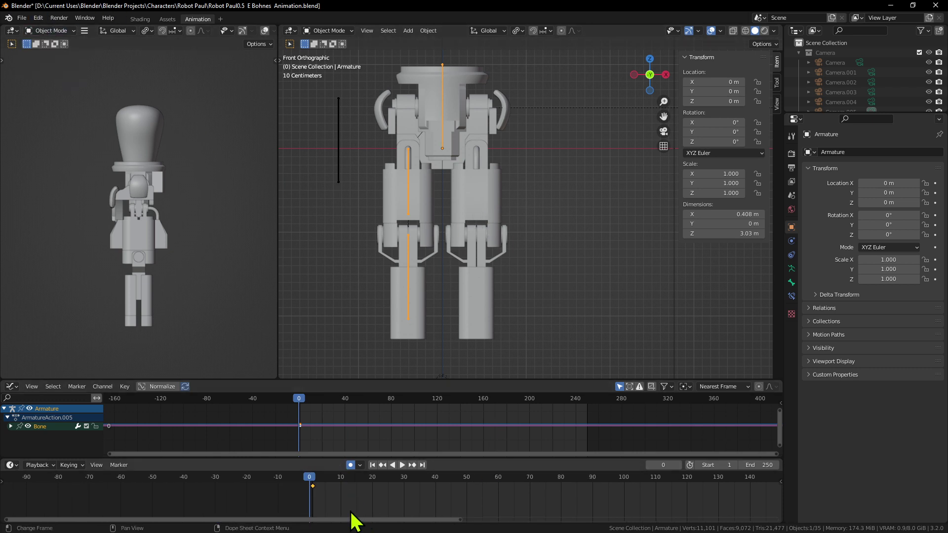
key("x")
left_click(285, 483)
Put the leg armature into Pose Mode and select all its bones
left_click(37, 30)
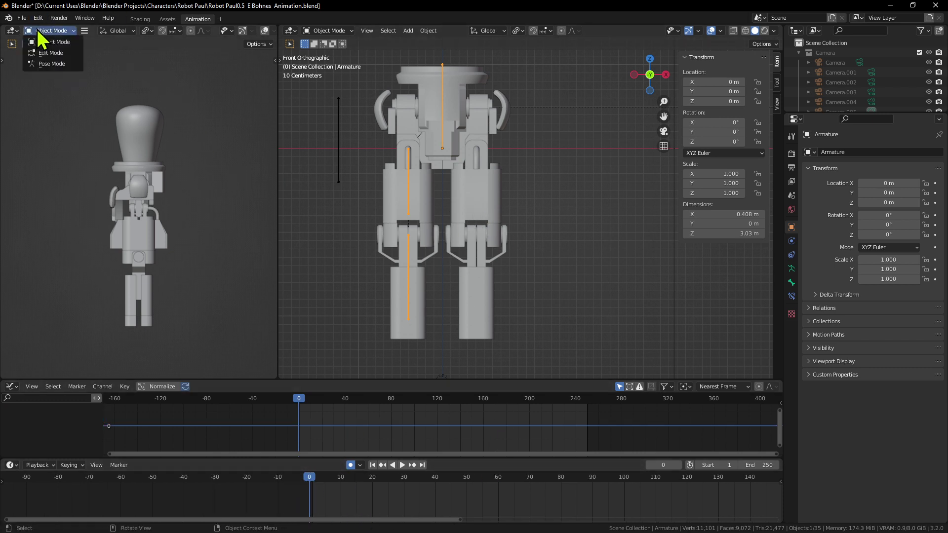
left_click(56, 65)
key("a")
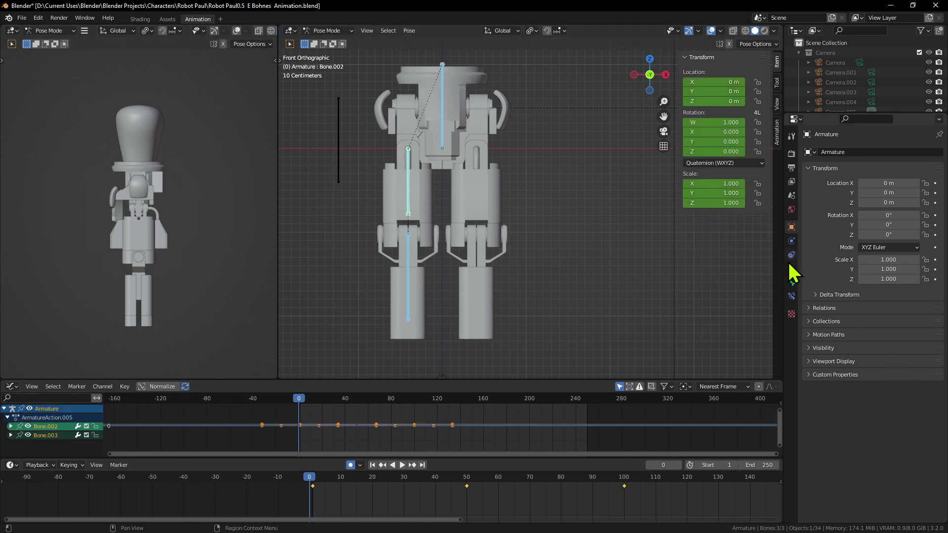
Open the thigh bone's properties and check its Viewport Display settings
left_click(791, 281)
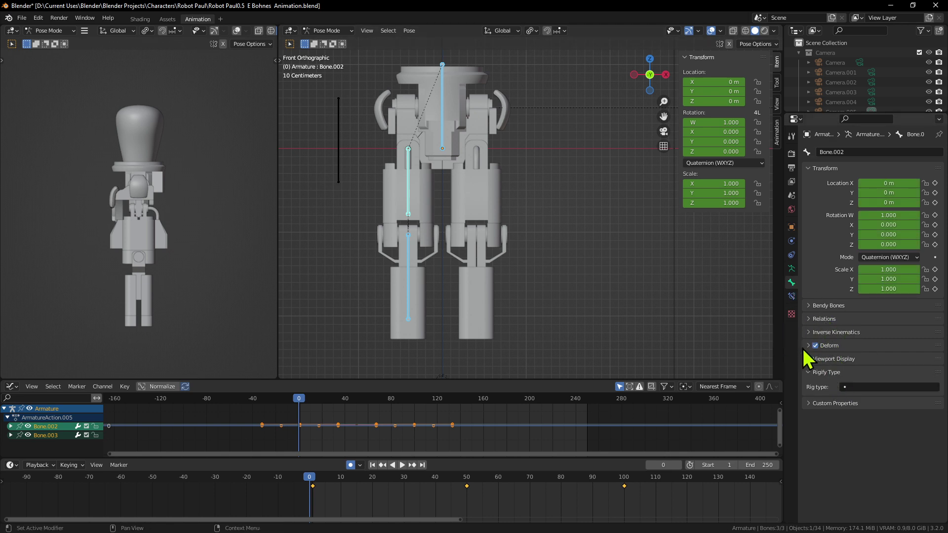
left_click(820, 359)
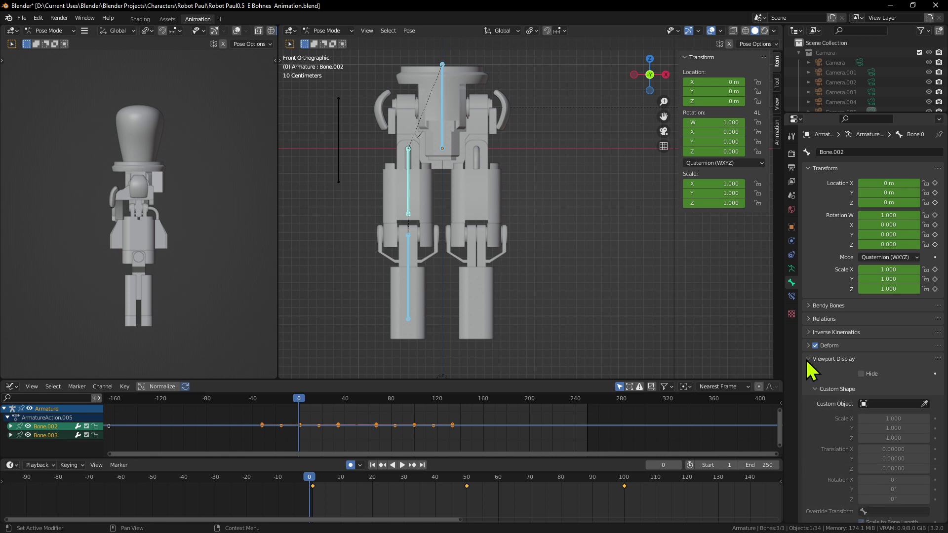
scroll(869, 376, "down", 1)
left_click(807, 339)
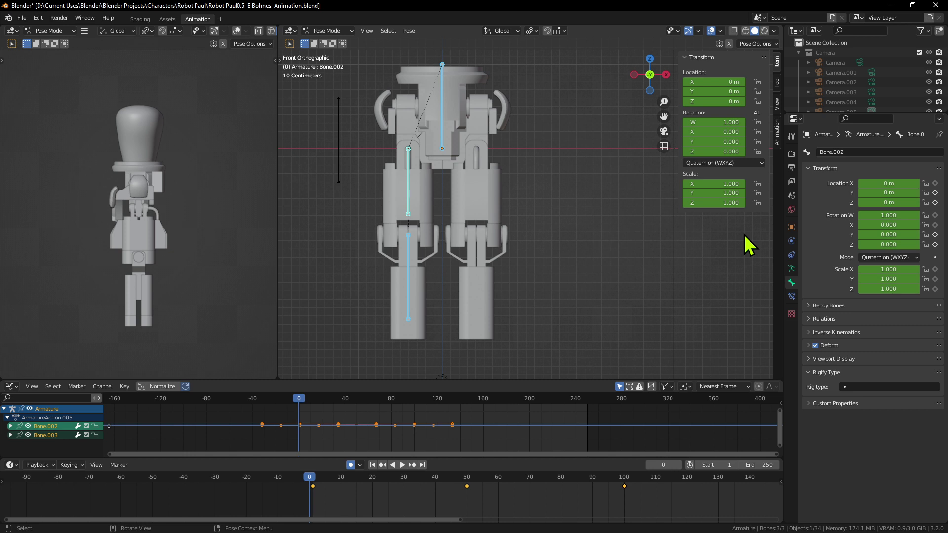
Look through the thigh bone's remaining property groups and expand its Deform settings
left_click(808, 311)
left_click(809, 311)
left_click(815, 332)
left_click(815, 331)
left_click(808, 345)
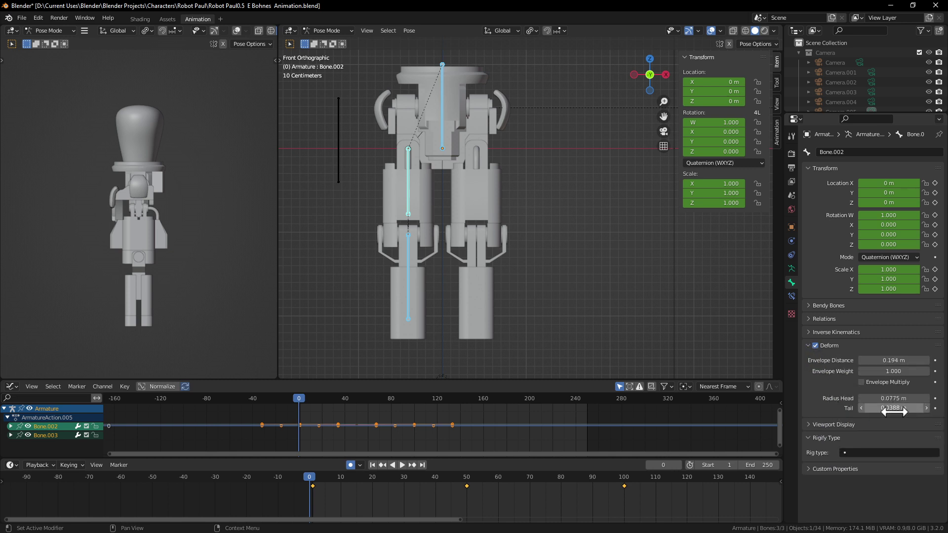
Look through the thigh bone's Deform and Viewport Display settings, including its Custom Shape options
left_click(807, 425)
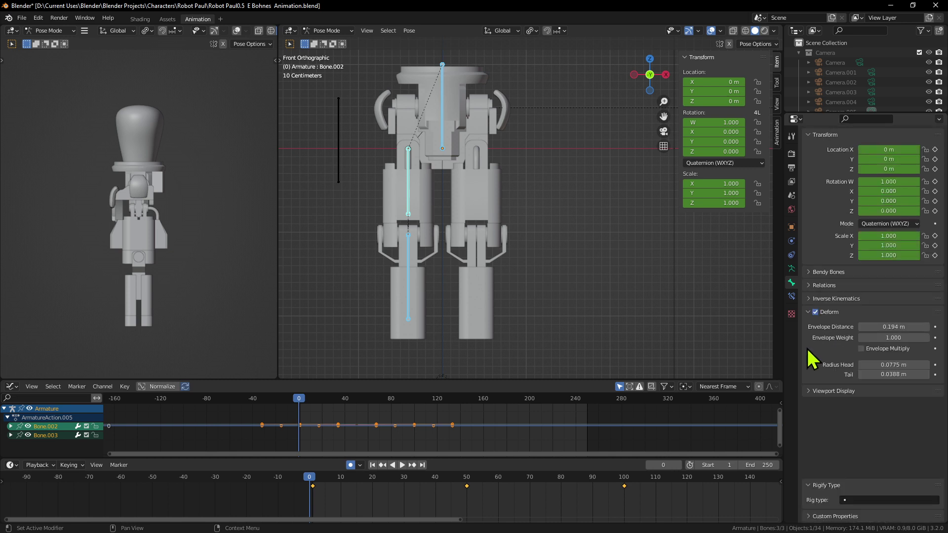
left_click(872, 424)
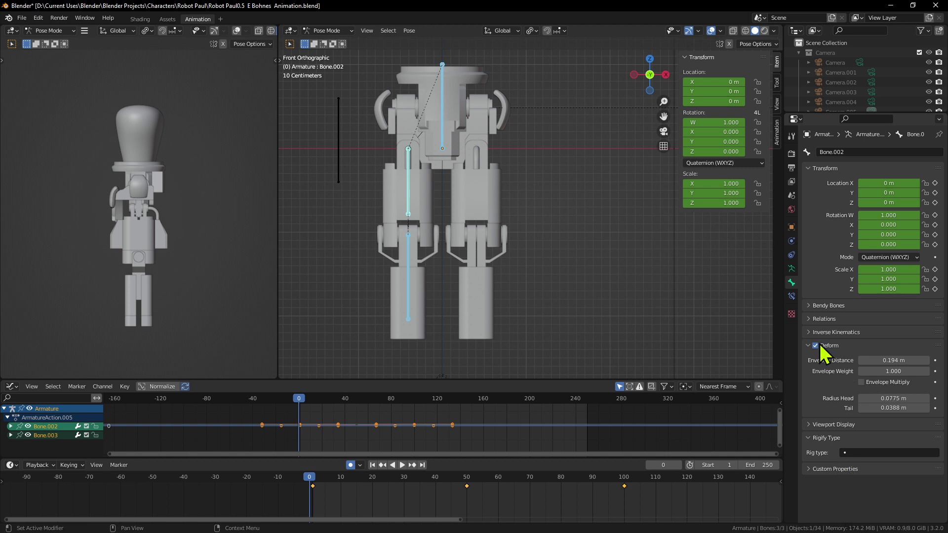
left_click(806, 305)
left_click(808, 307)
left_click(823, 425)
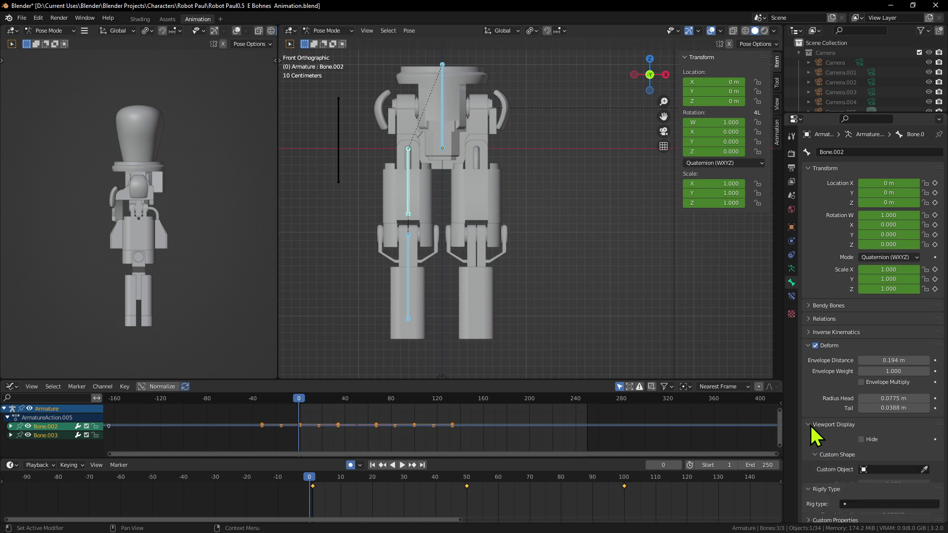
scroll(839, 442, "down", 5)
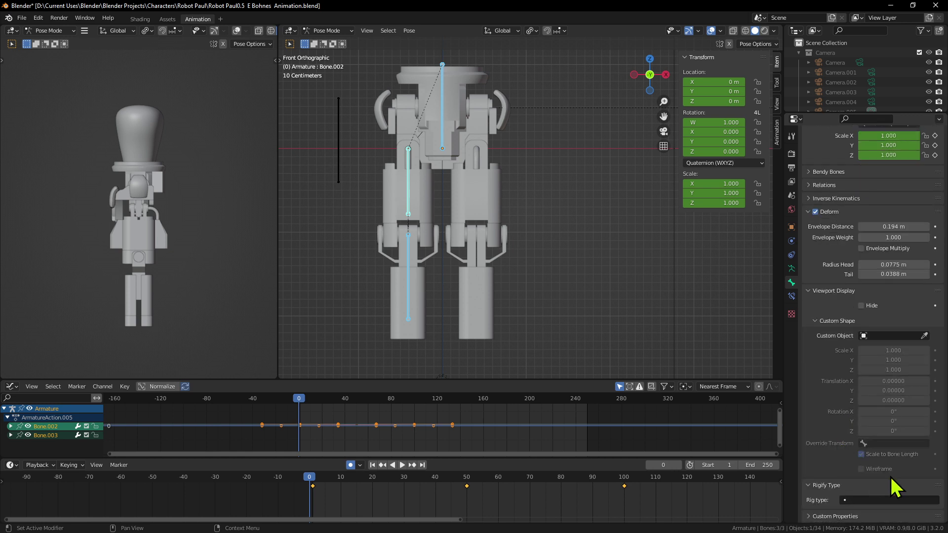
scroll(873, 360, "up", 1)
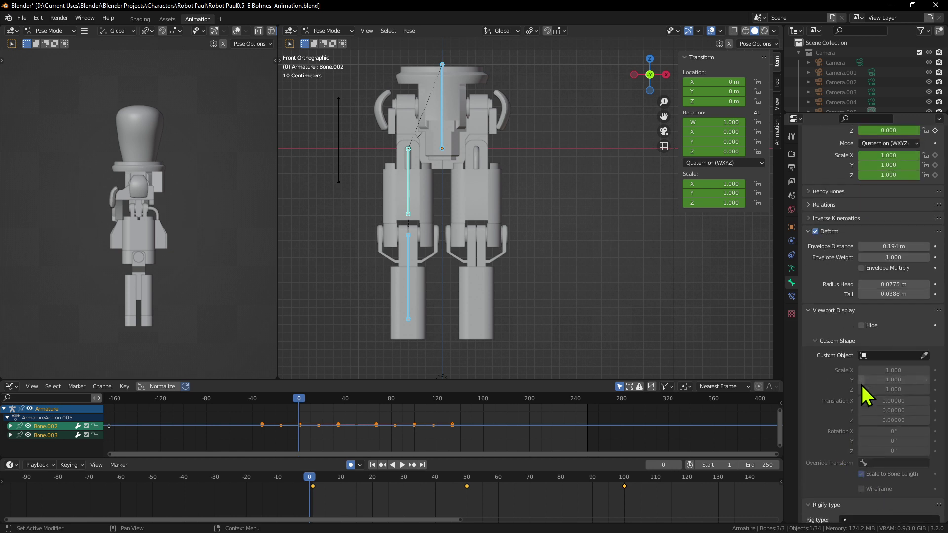
scroll(861, 390, "up", 1)
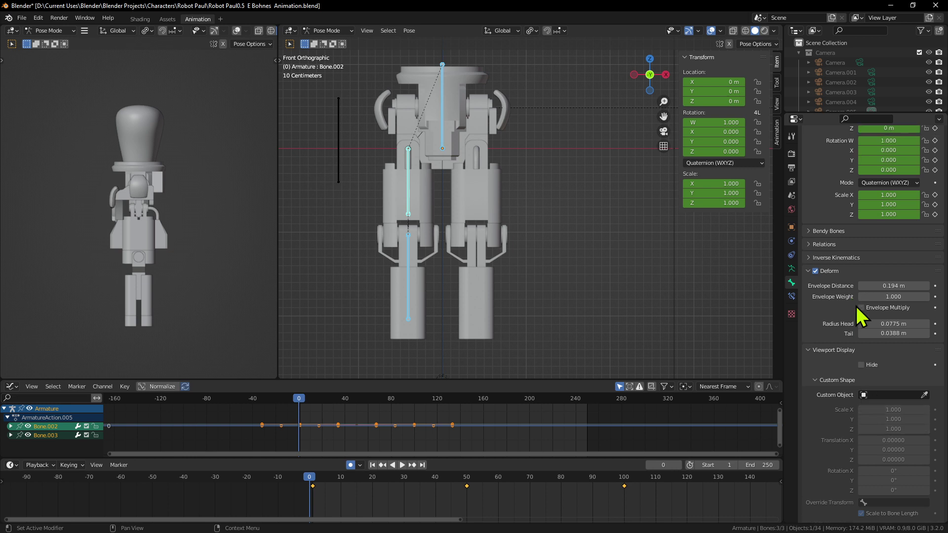
Check the thigh bone's Inverse Kinematics settings and its bone constraints, then review its remaining display options
left_click(809, 257)
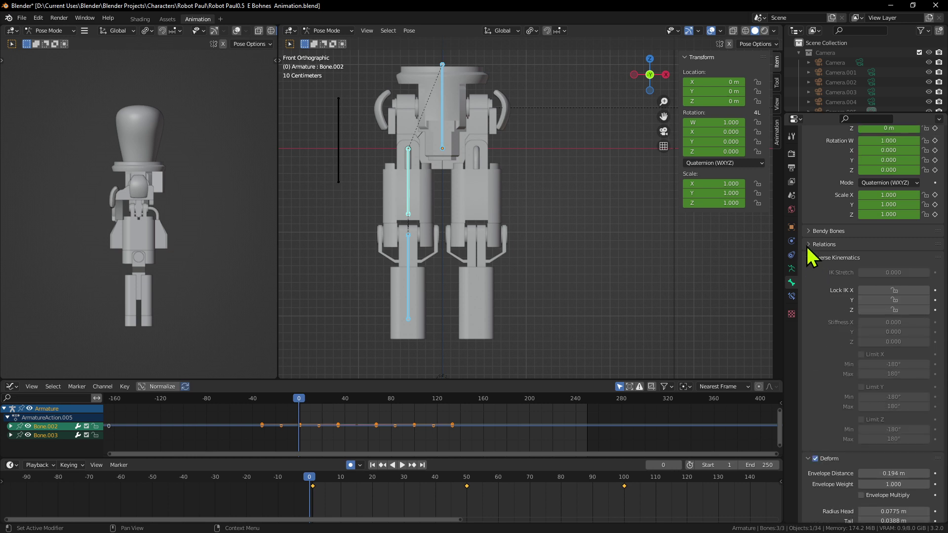
left_click(791, 297)
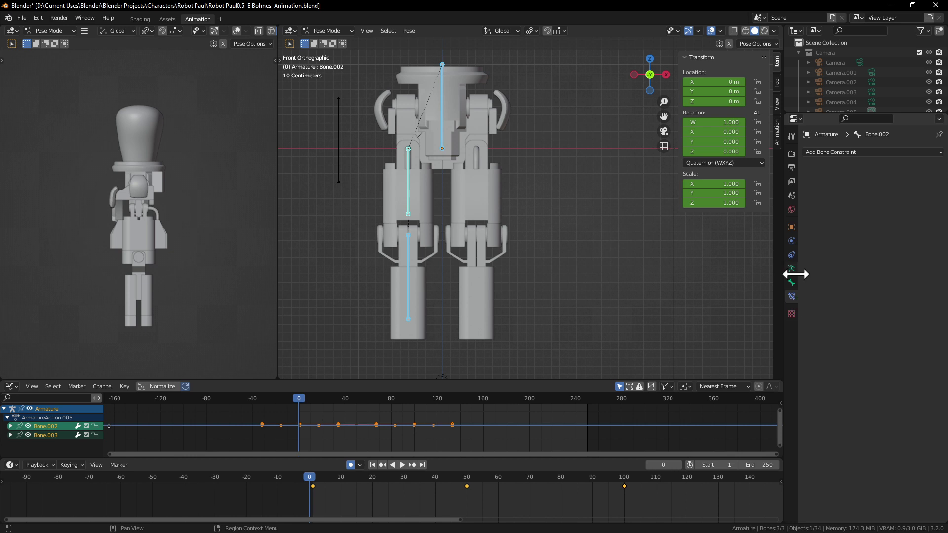
left_click(791, 282)
scroll(845, 384, "up", 2)
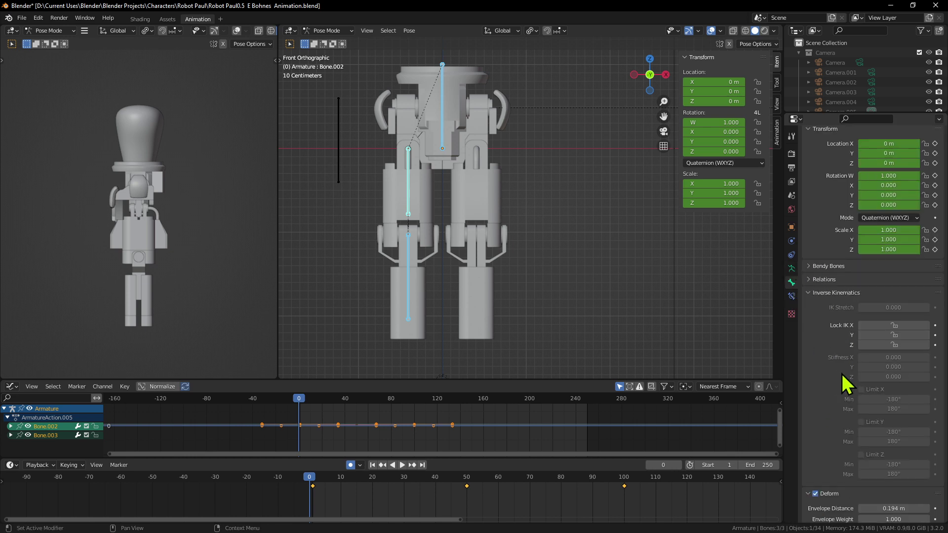
left_click(808, 293)
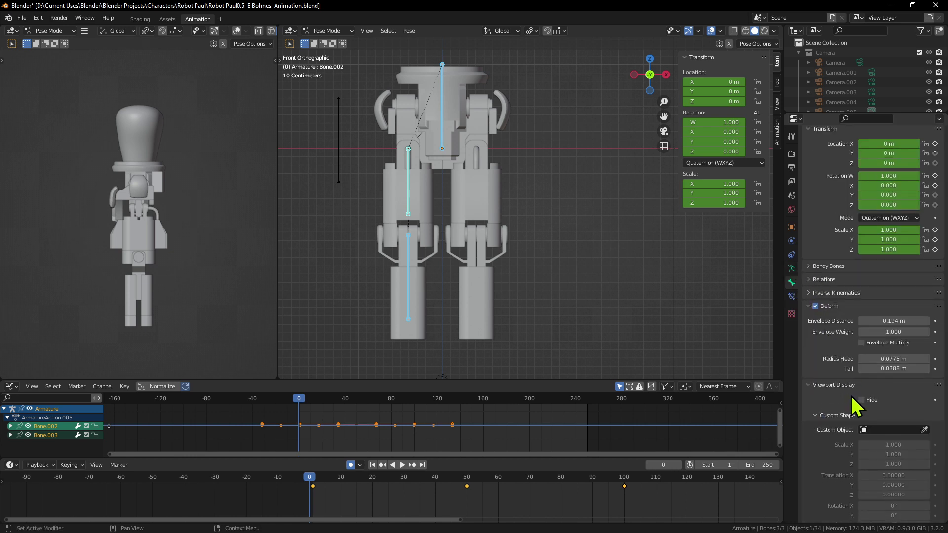
scroll(870, 408, "down", 1)
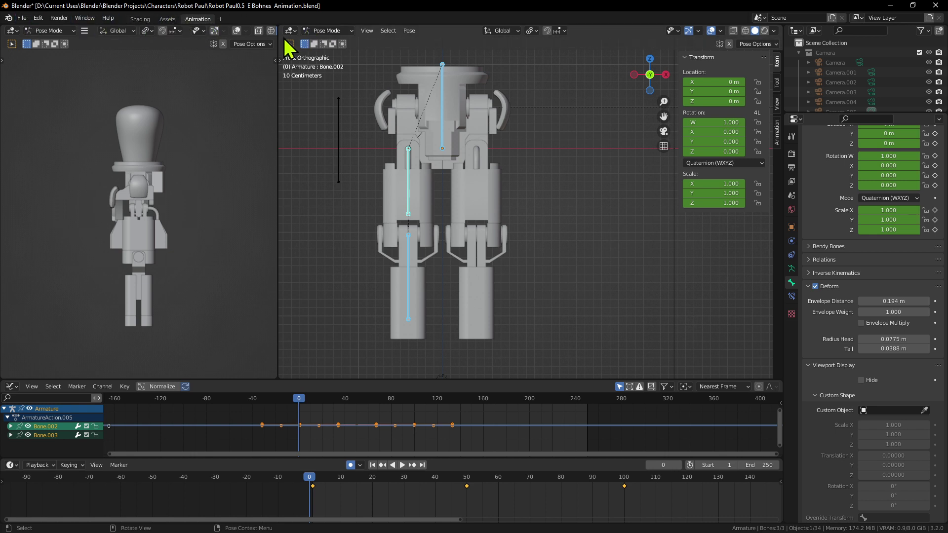
Switch the leg armature to Object Mode and open the Viewport Display settings in its armature data properties
left_click(297, 30)
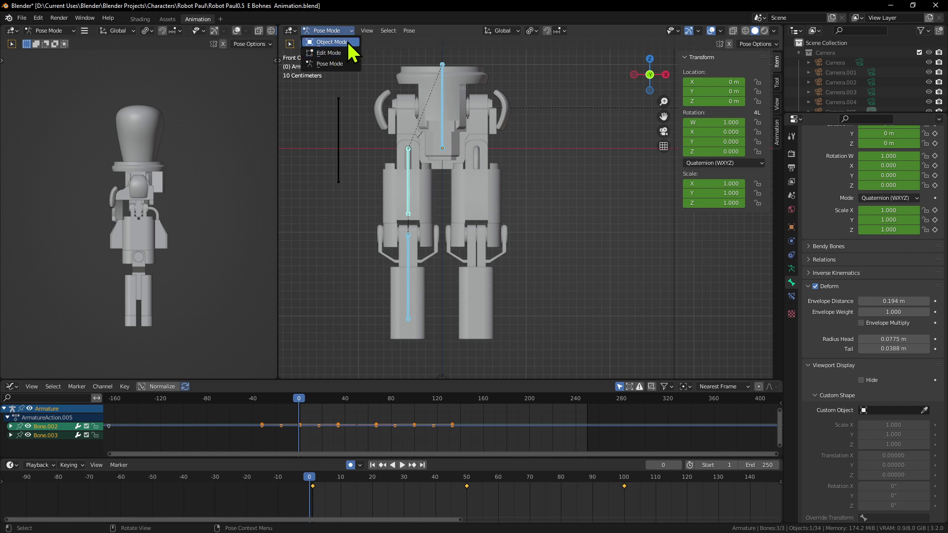
left_click(347, 42)
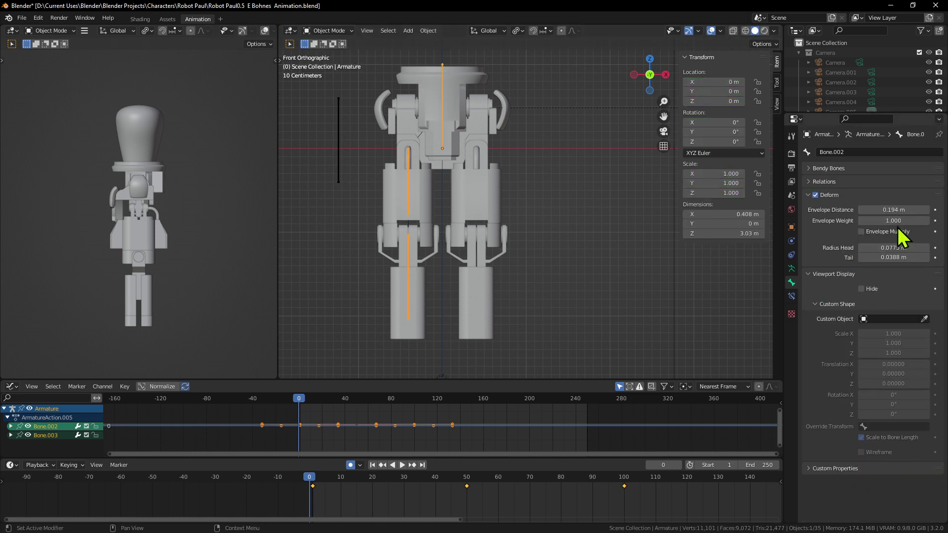
left_click(792, 269)
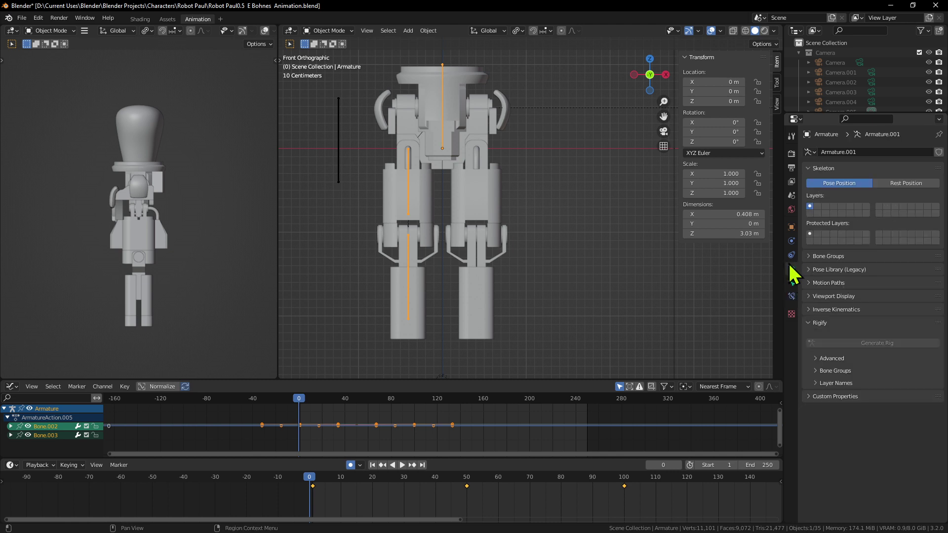
left_click(792, 283)
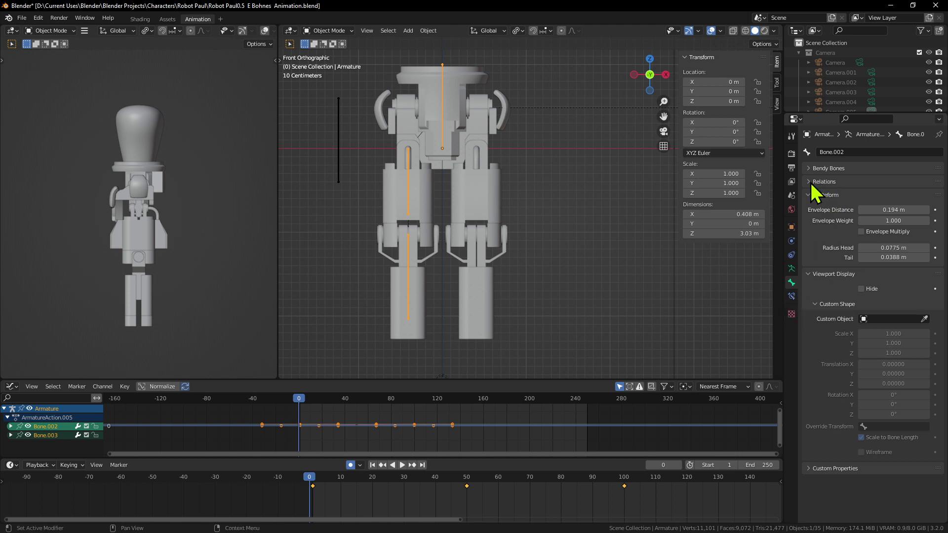
left_click(791, 296)
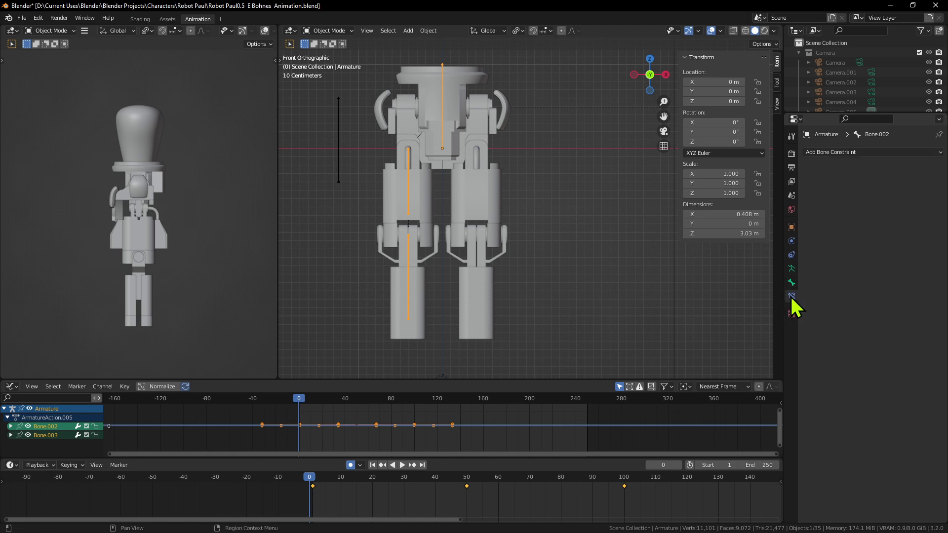
left_click(791, 270)
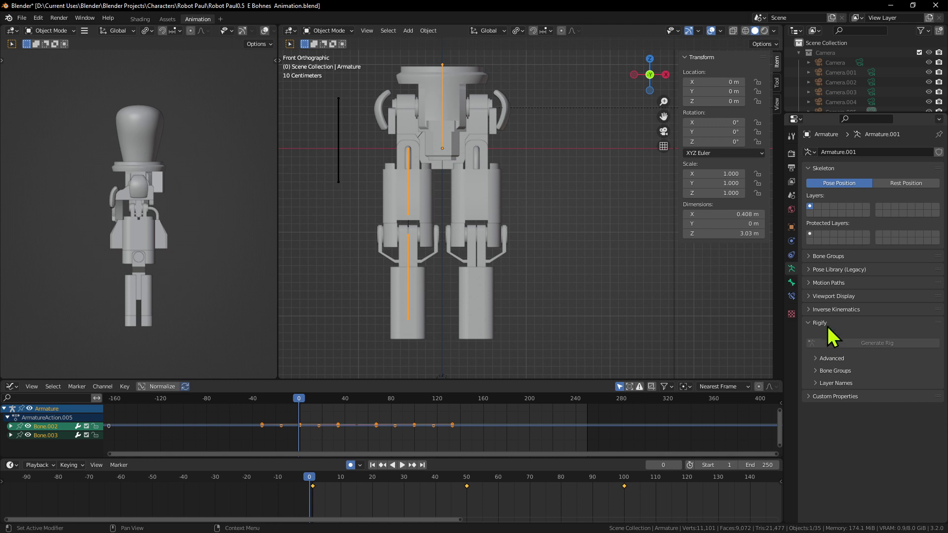
left_click(812, 297)
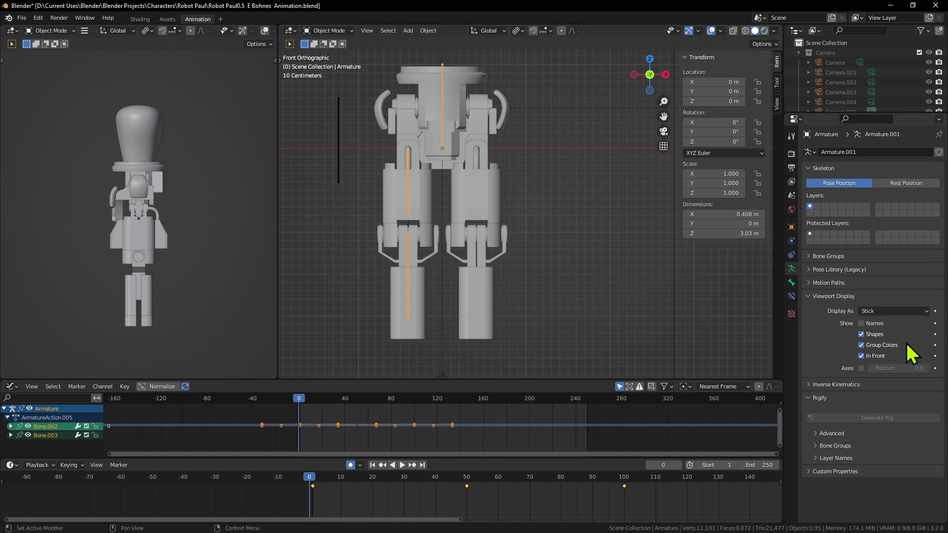
Display the armature's bones as Octahedral, view them from several angles, and deselect the armature
left_click(879, 311)
left_click(889, 324)
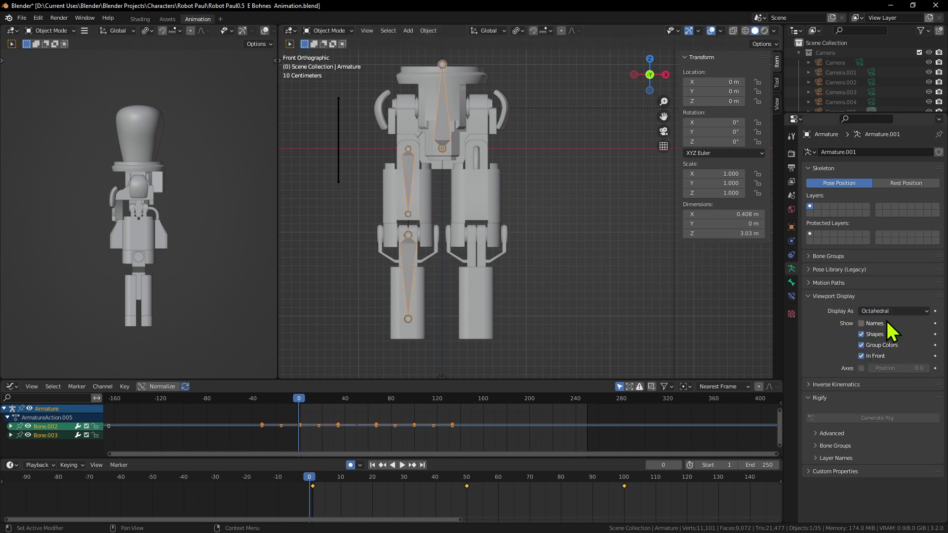
middle_click_drag(406, 118, 455, 148)
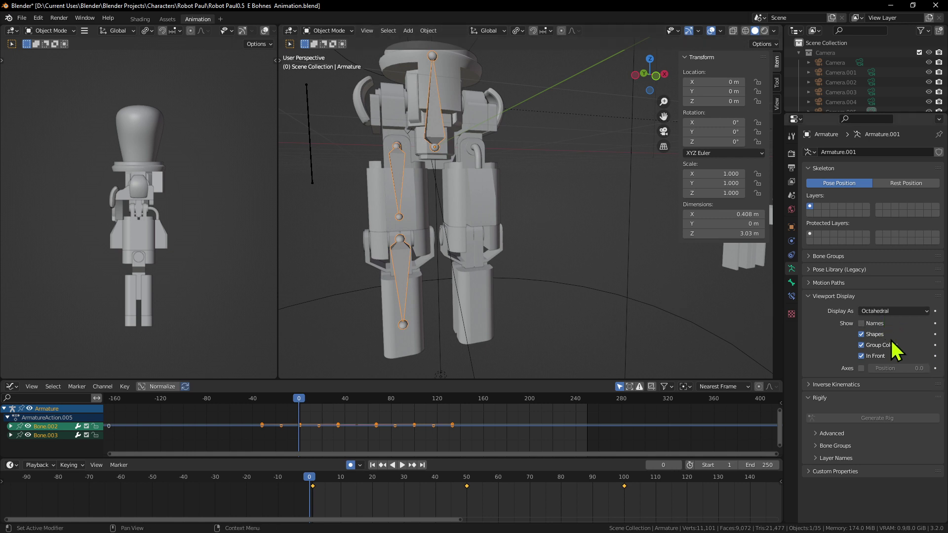
middle_click_drag(618, 260, 721, 199)
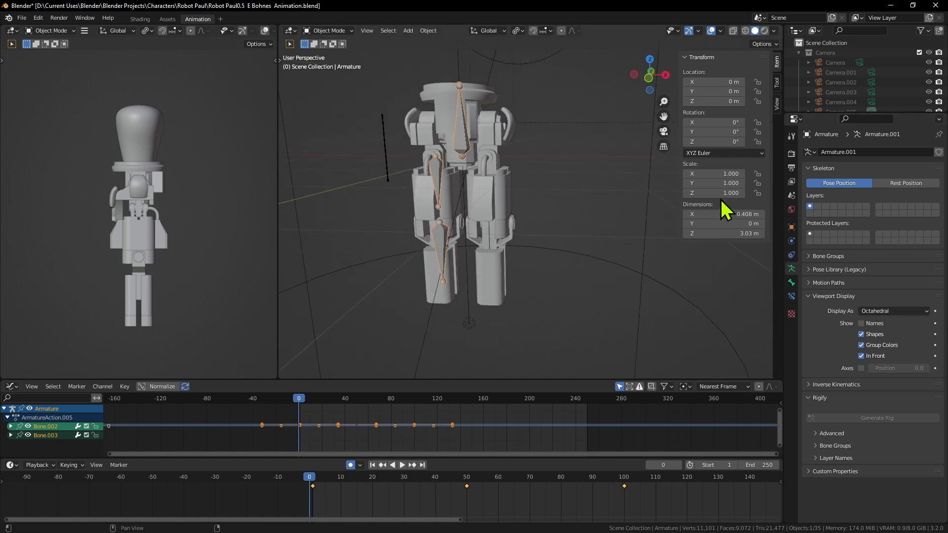
left_click(543, 224)
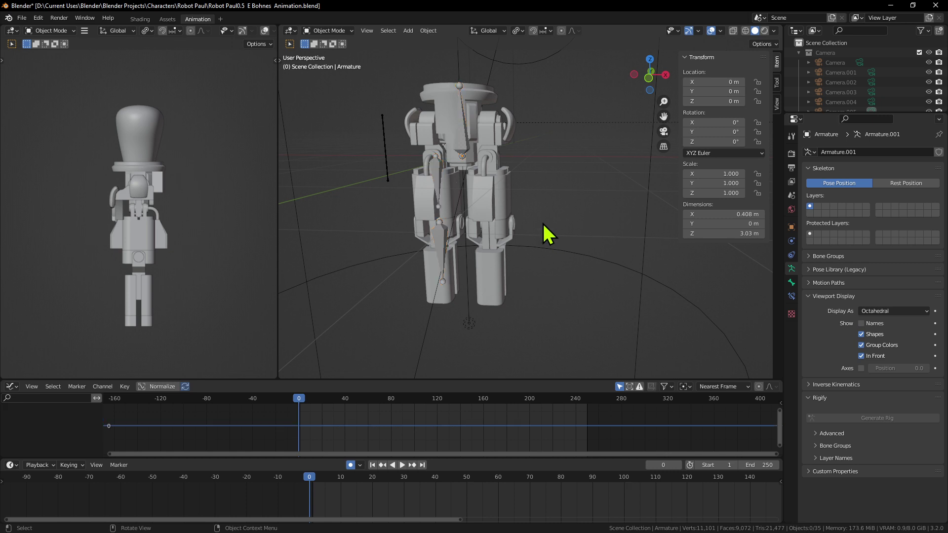
key("KP_7")
key("KP_1")
scroll(523, 215, "up", 2)
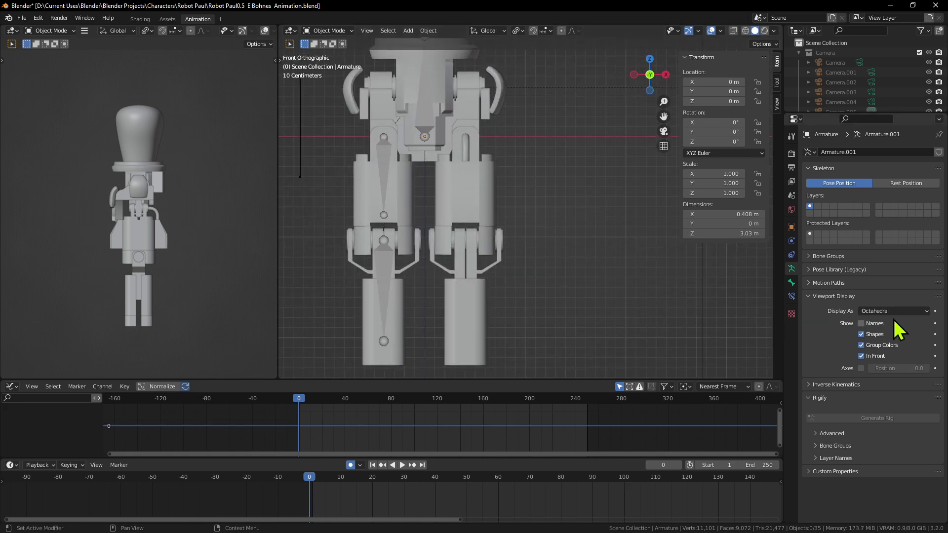
Set the armature's bone display back to Stick and inspect the bones from an angle and the front
left_click(893, 311)
left_click(874, 333)
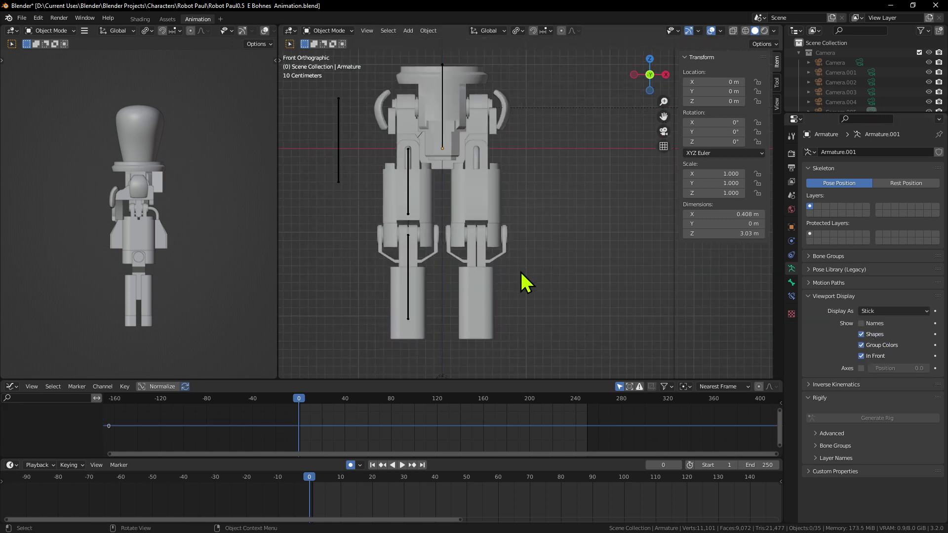
mouse_move(523, 274)
middle_mouse_down()
mouse_move(582, 310)
mouse_move(435, 197)
middle_mouse_up()
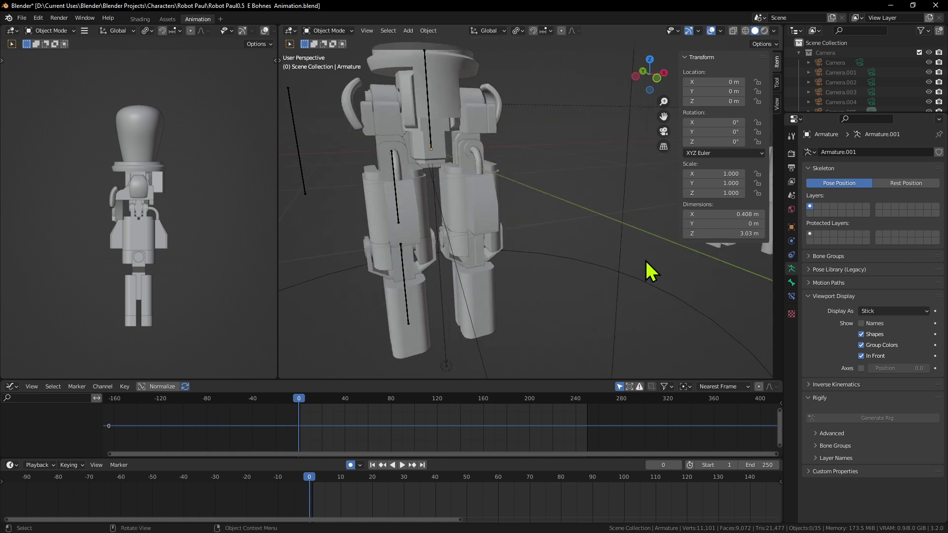
key("KP_7")
key("KP_1")
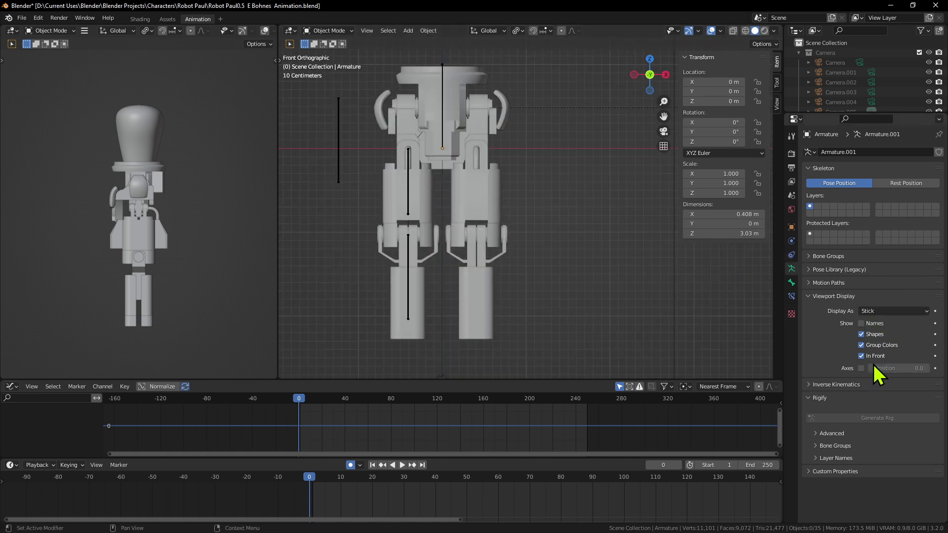
Turn off the armature's In Front display option and check the legs from another angle
left_click(862, 356)
left_click(862, 356)
middle_click_drag(683, 319, 878, 390)
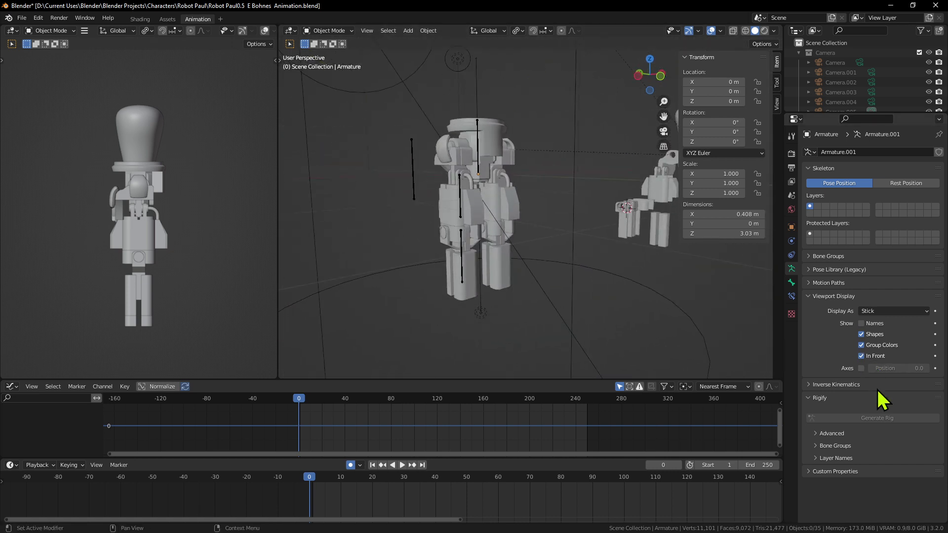
left_click(863, 359)
key("KP_7")
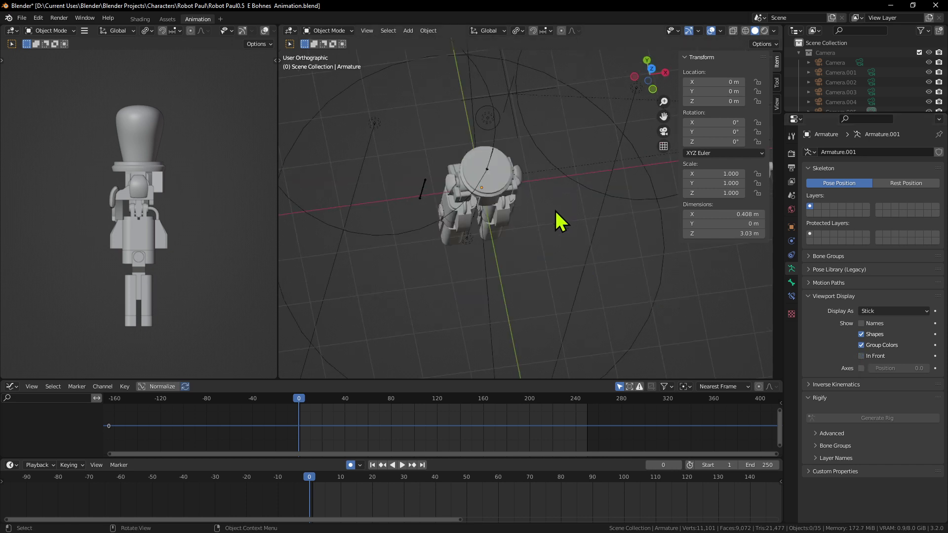
Hide and restore the main viewport's overlays, and briefly visit the Assets workspace before returning to Animation
left_click(711, 31)
scroll(520, 191, "up", 2)
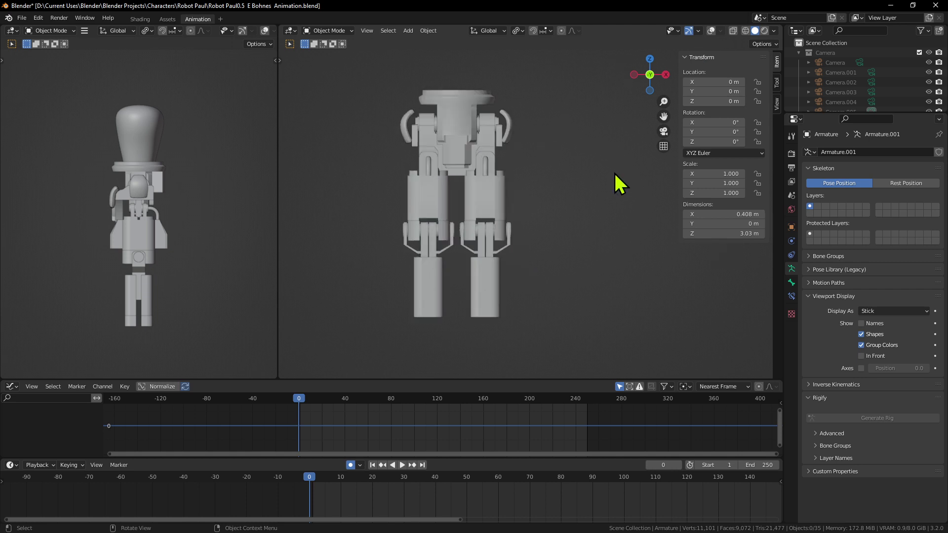
left_click(716, 31)
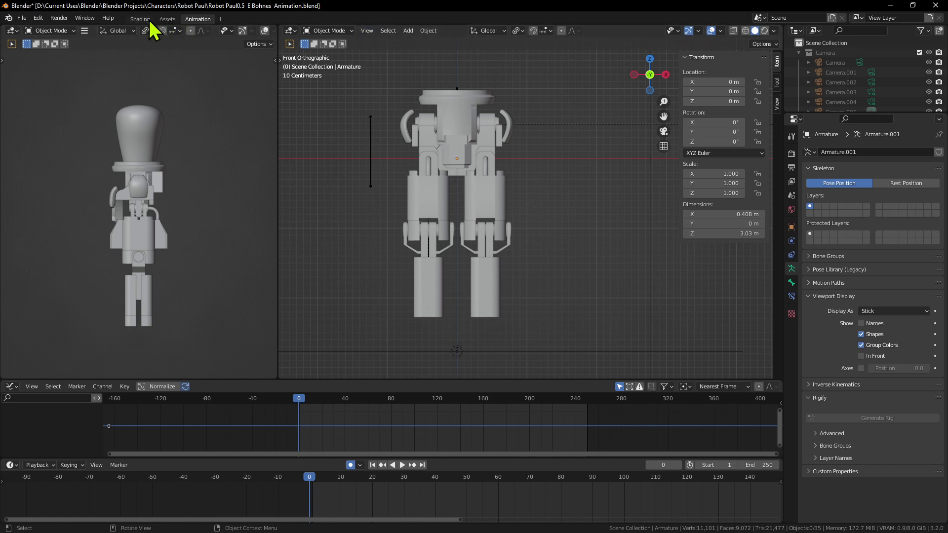
left_click(168, 20)
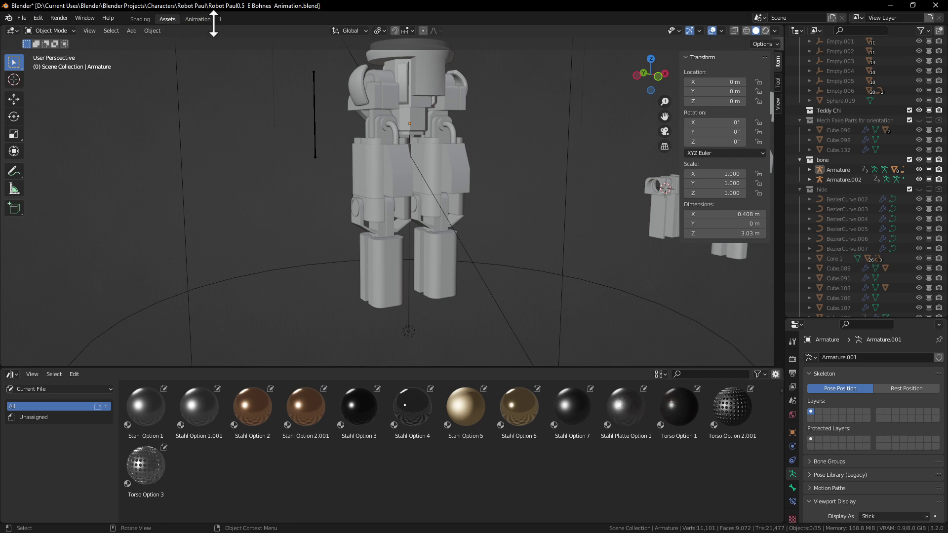
left_click(197, 19)
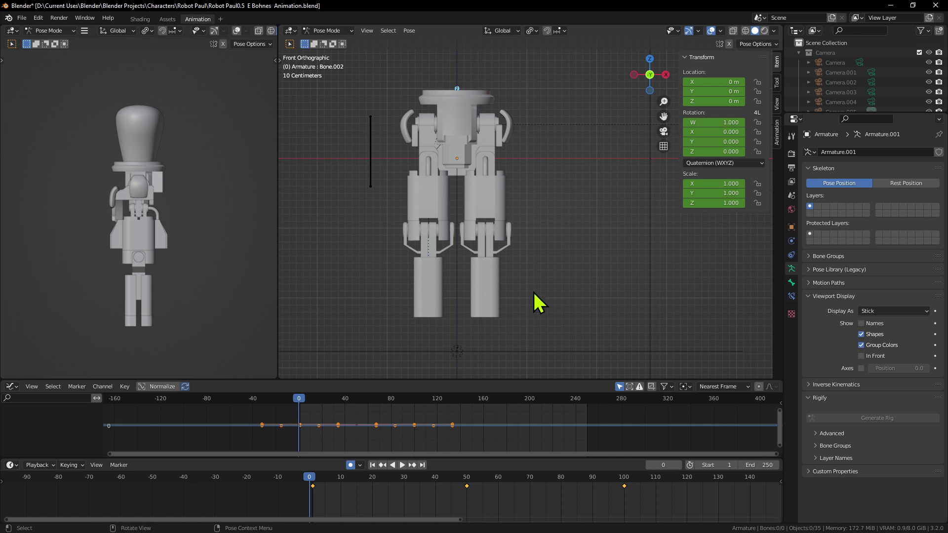
Inspect the leg armature in Pose Mode from above and the front, and widen the main 3D viewport
scroll(438, 319, "up", 1)
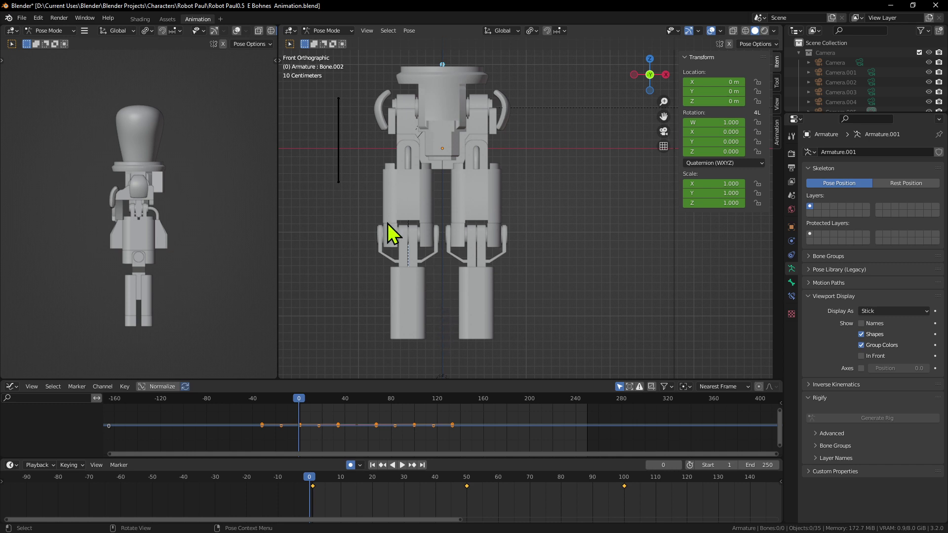
middle_click_drag(516, 258, 464, 279)
key("KP_1")
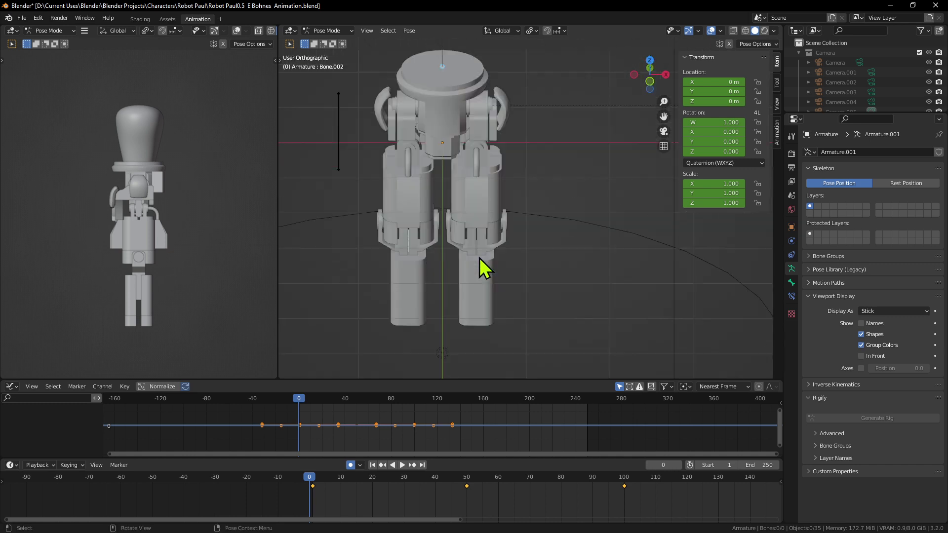
left_click_drag(275, 224, 252, 228)
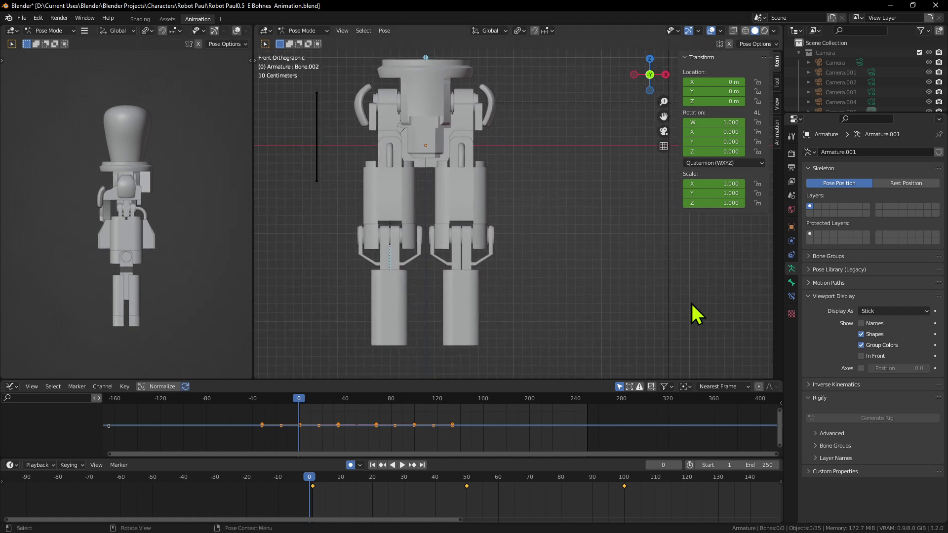
Add a Layout workspace from the General presets and show the scene from the front
middle_click_drag(534, 283, 591, 286, "shift")
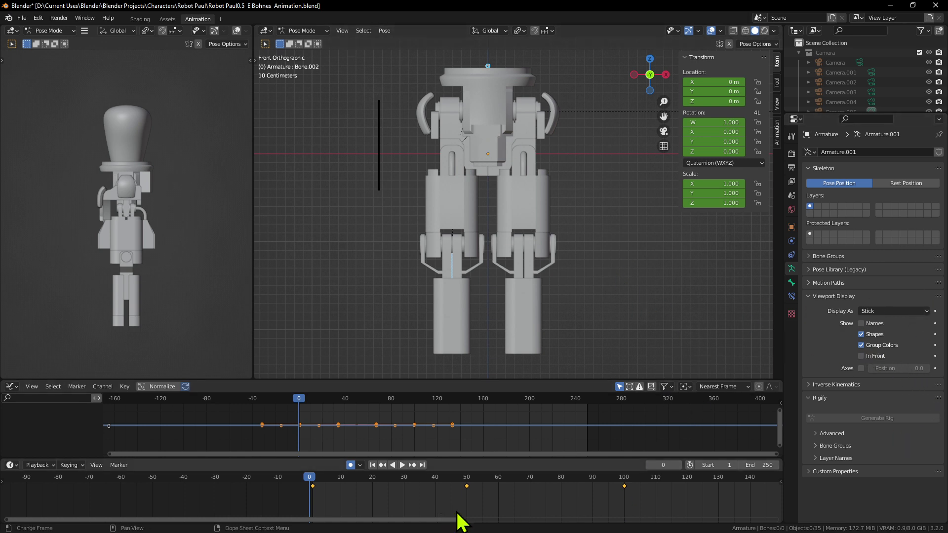
left_click_drag(459, 521, 603, 507)
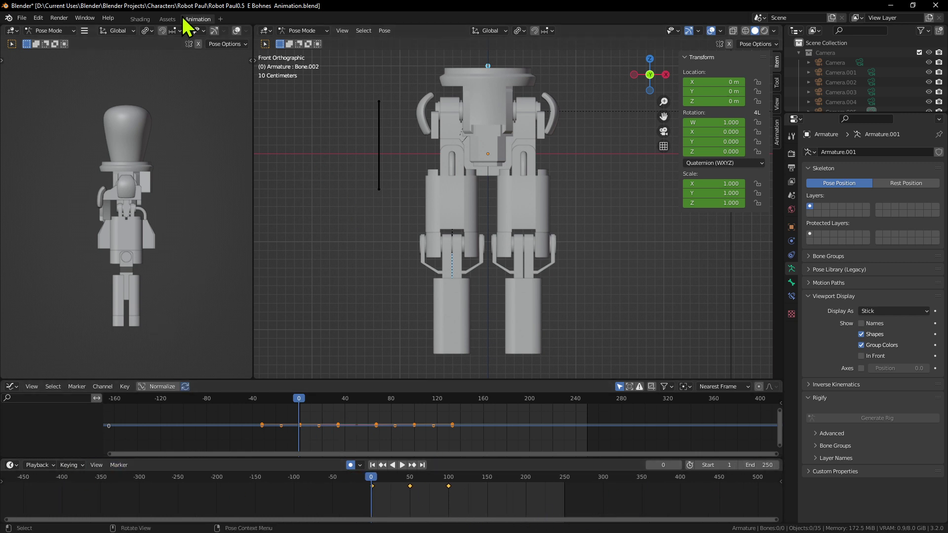
left_click(151, 20)
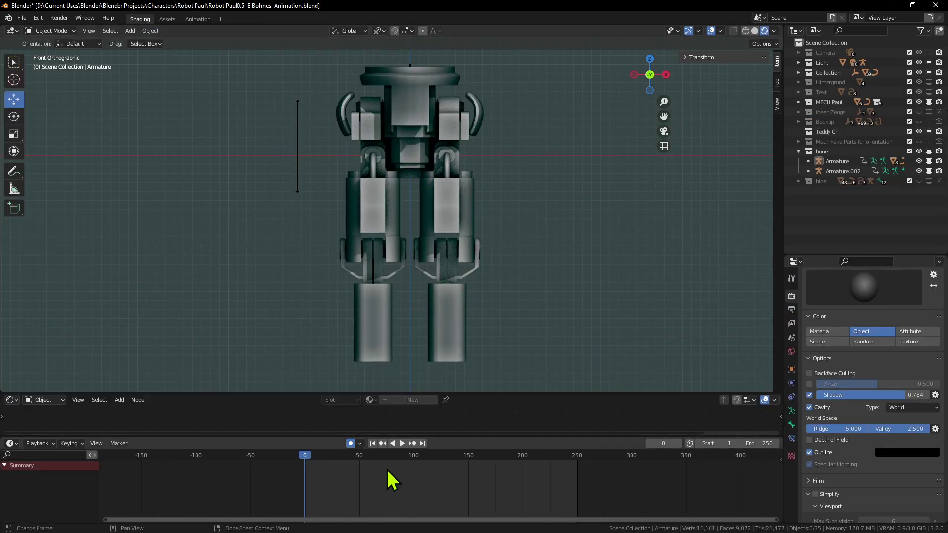
left_click(221, 19)
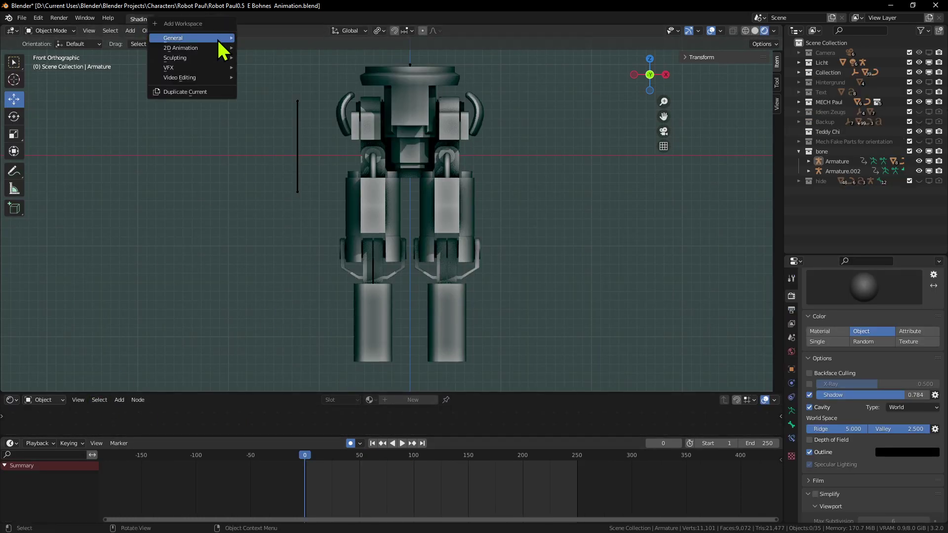
mouse_move(212, 38)
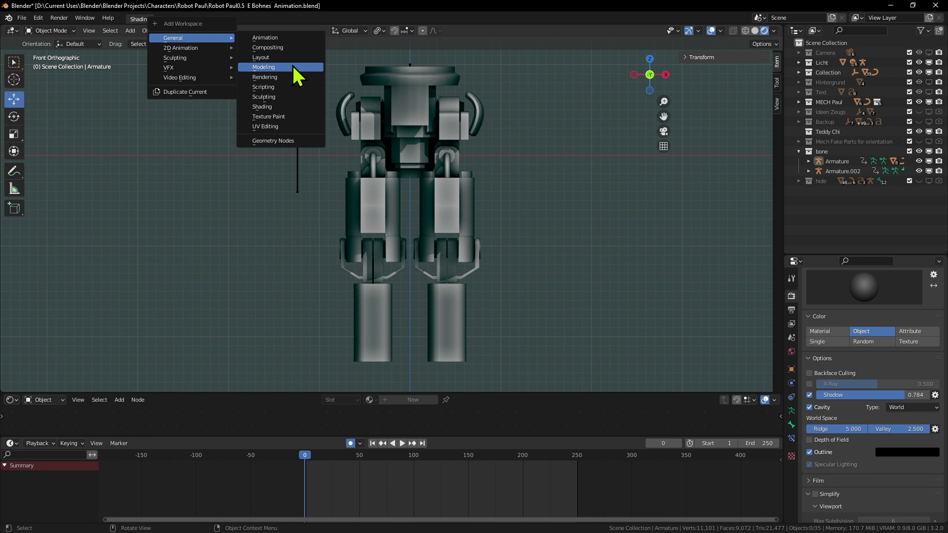
left_click(267, 57)
key("KP_1")
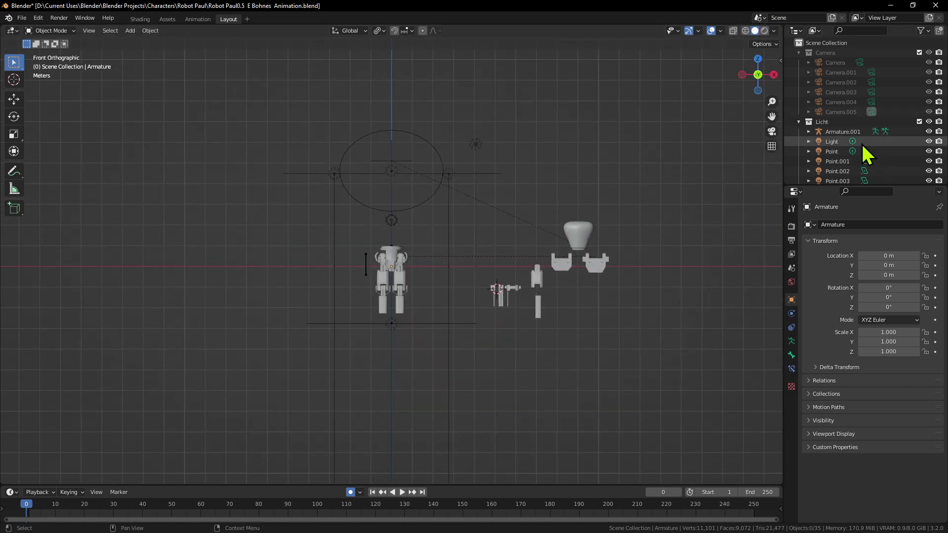
Hide the Licht collection and collapse the Licht, Collection, Hintergrund and Text collections in the Outliner
left_click(929, 122)
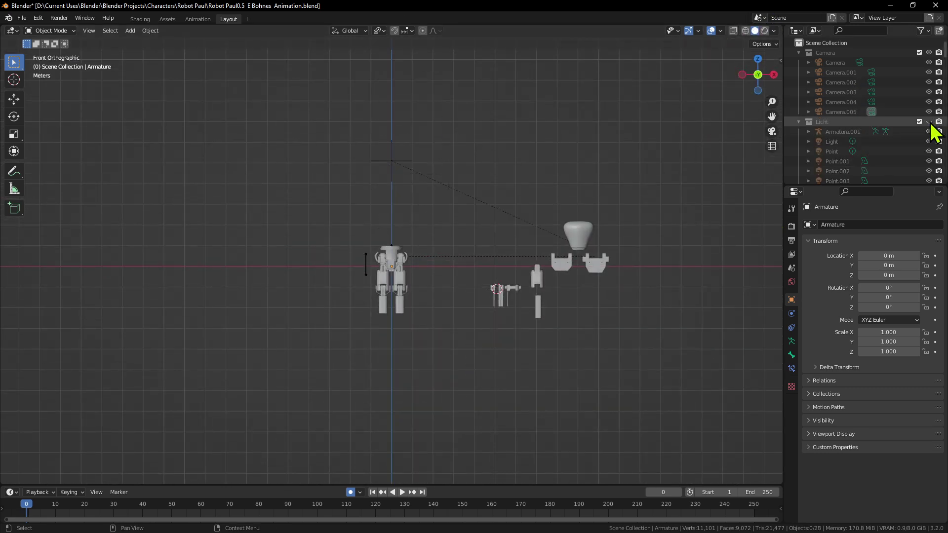
left_click(798, 122)
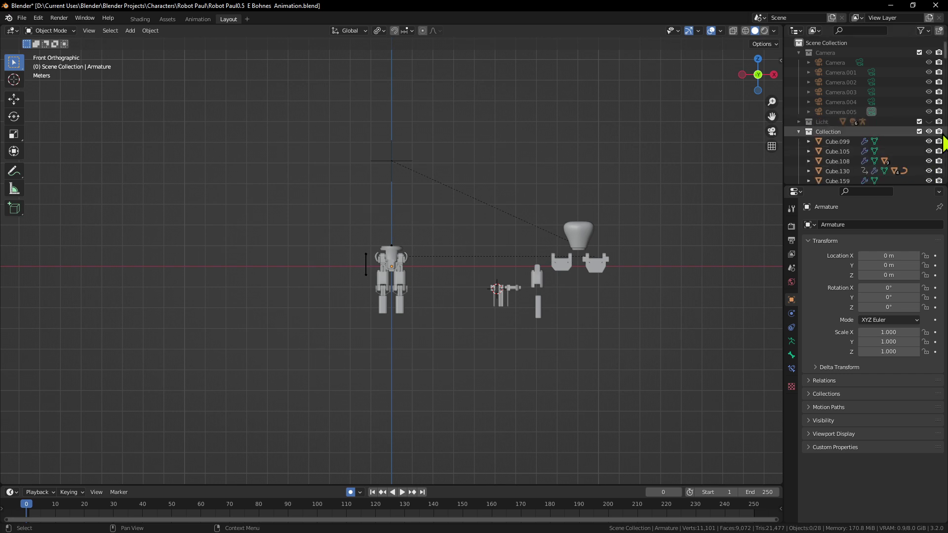
left_click(799, 132)
left_click(799, 151)
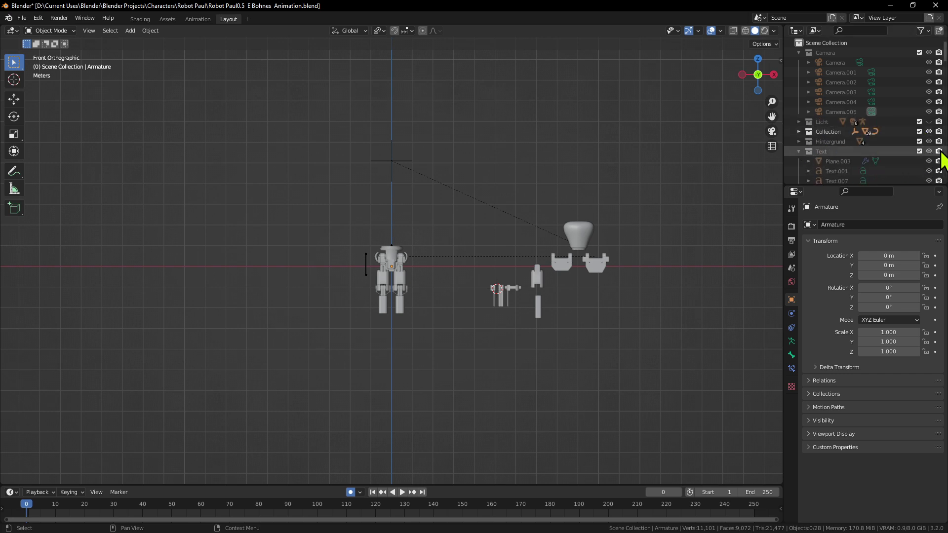
left_click(799, 161)
scroll(806, 173, "down", 1)
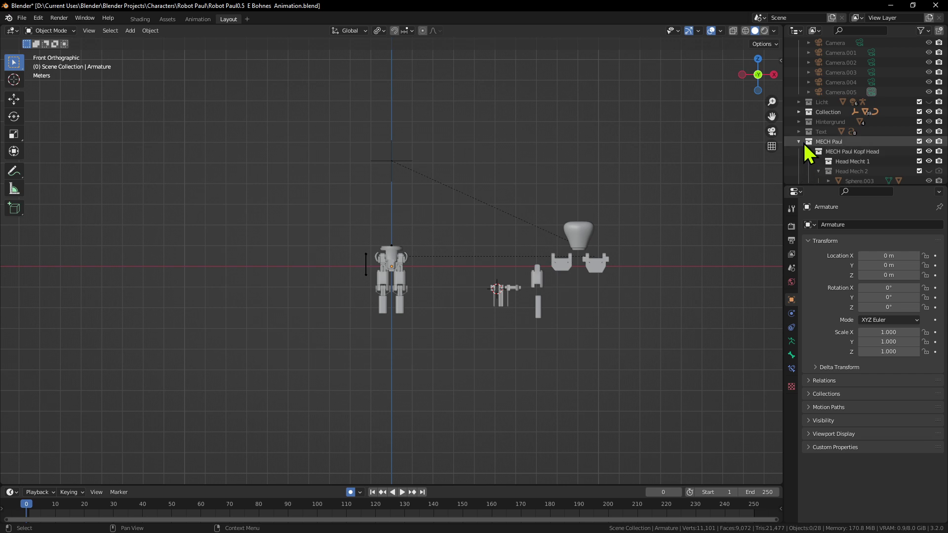
Collapse the remaining expanded collections in the Outliner, from MECH Paul through hide, as well as Camera
left_click(798, 141)
left_click(799, 161)
scroll(804, 168, "down", 2)
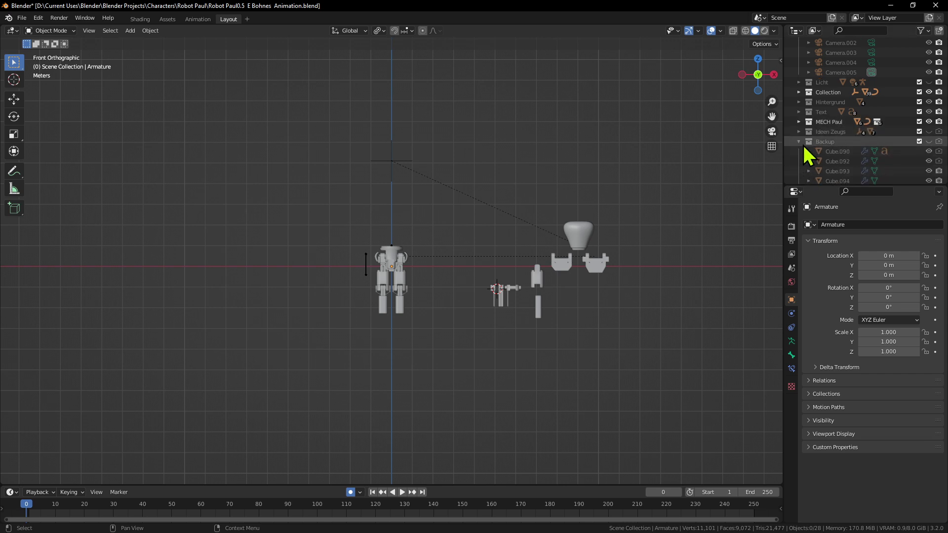
left_click(798, 141)
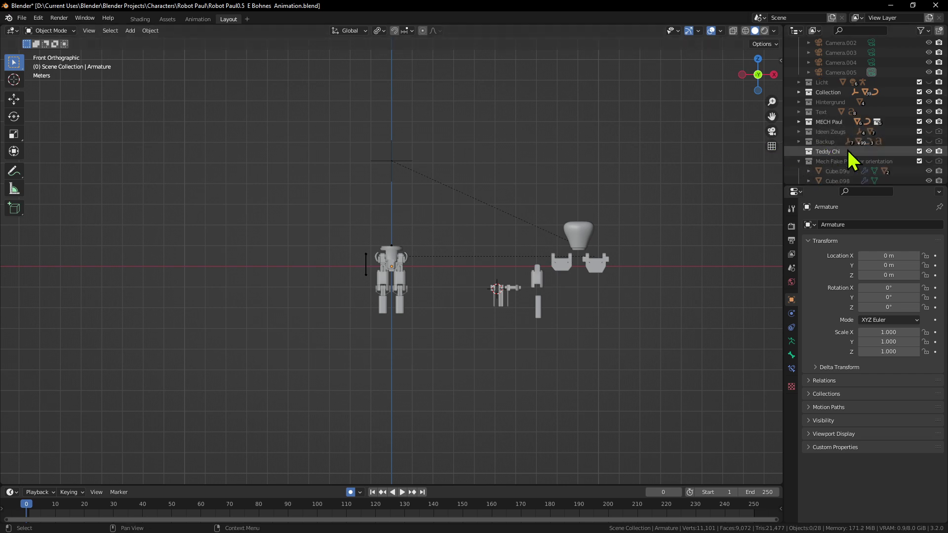
left_click(799, 161)
left_click(798, 161)
scroll(797, 168, "down", 4)
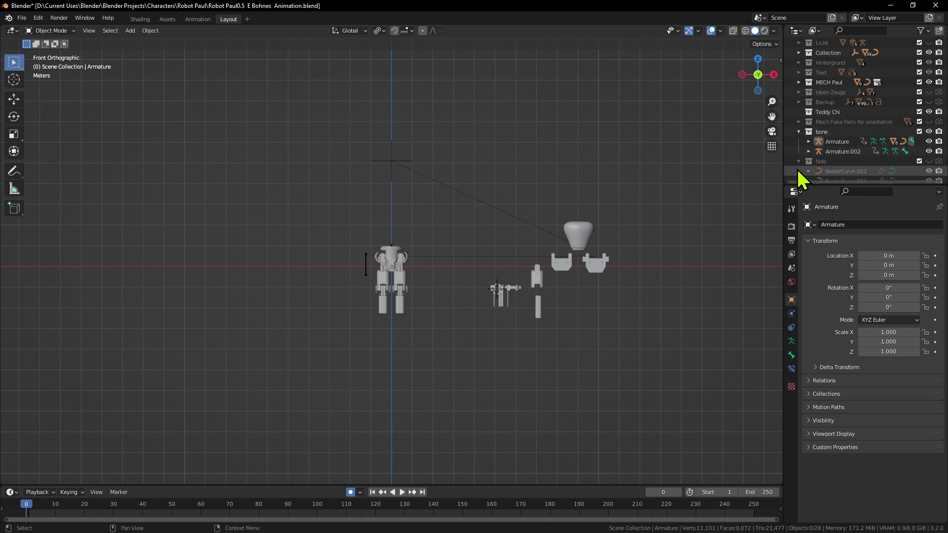
left_click(798, 141)
scroll(810, 161, "up", 6)
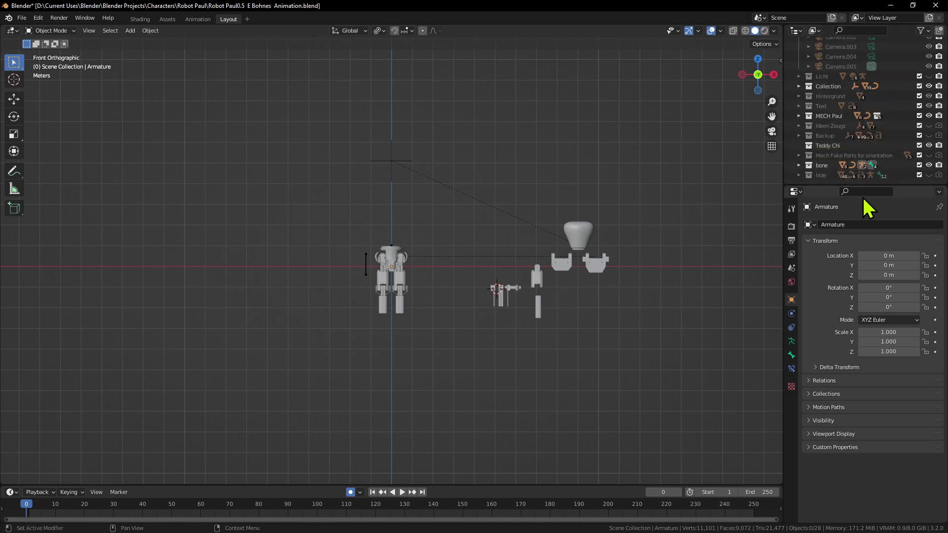
scroll(891, 178, "up", 1)
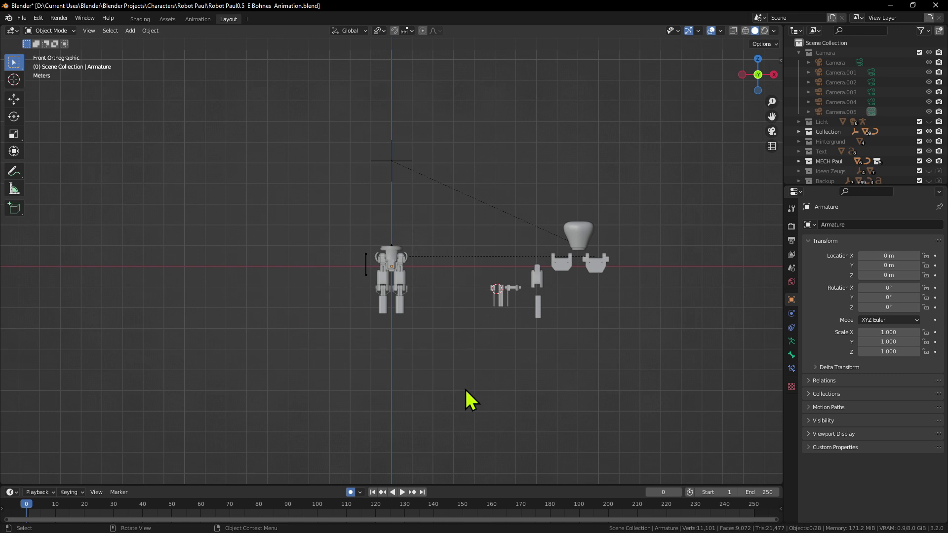
left_click(799, 54)
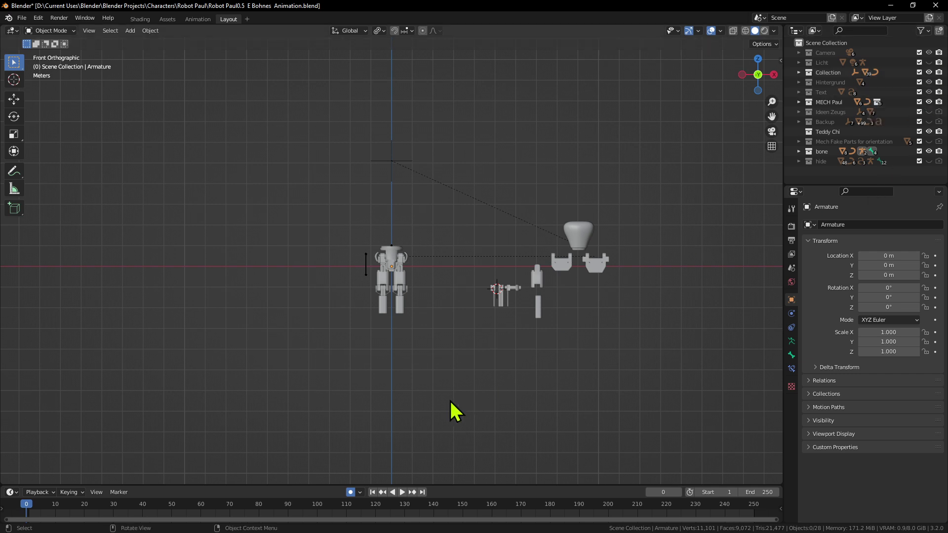
Enlarge the timeline area, split it horizontally and turn the lower half into a Graph Editor
scroll(451, 406, "up", 1)
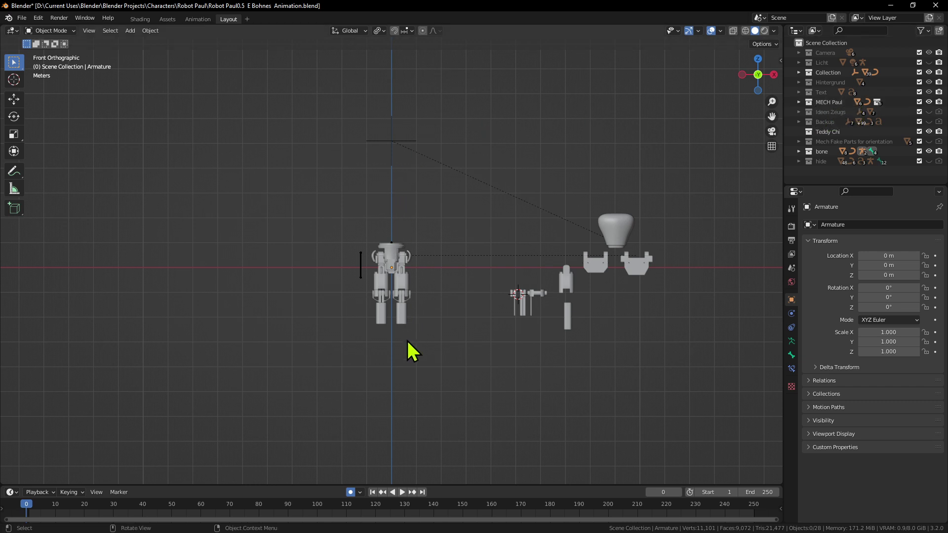
scroll(407, 340, "up", 3)
scroll(701, 255, "down", 2)
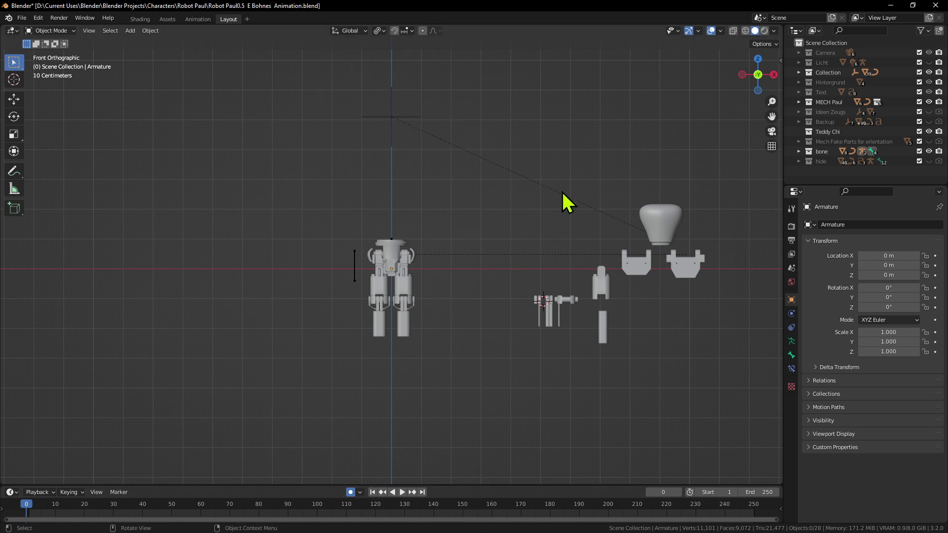
left_click(721, 32)
left_click_drag(485, 486, 511, 350)
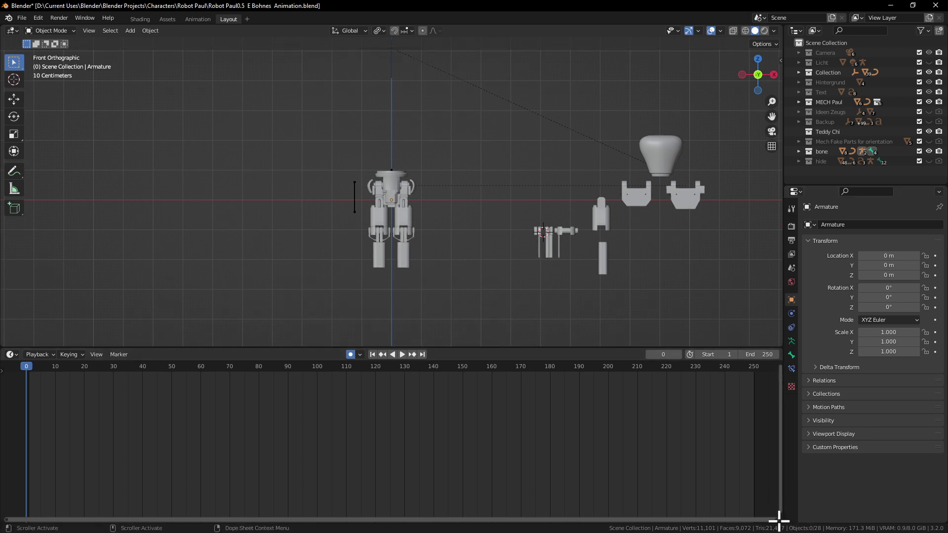
left_click_drag(780, 519, 766, 395)
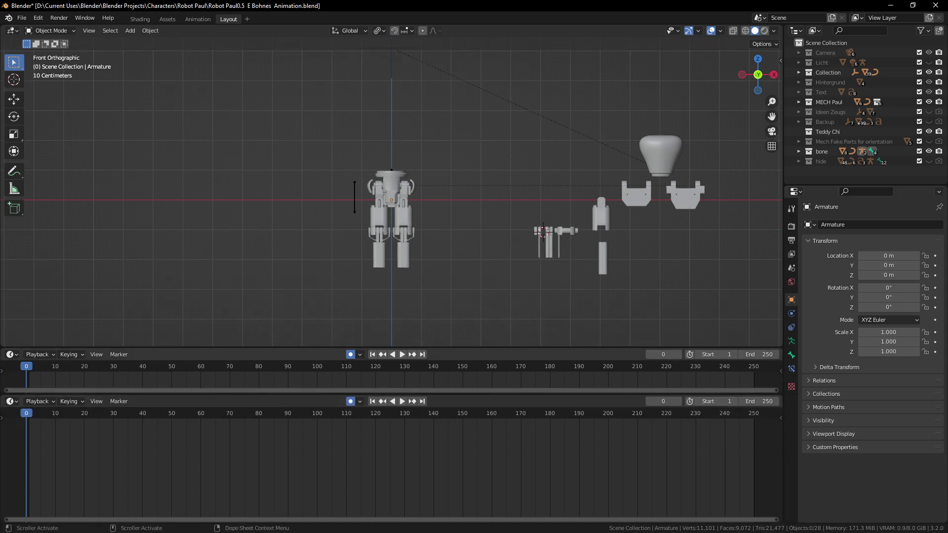
left_click(11, 401)
left_click(171, 452)
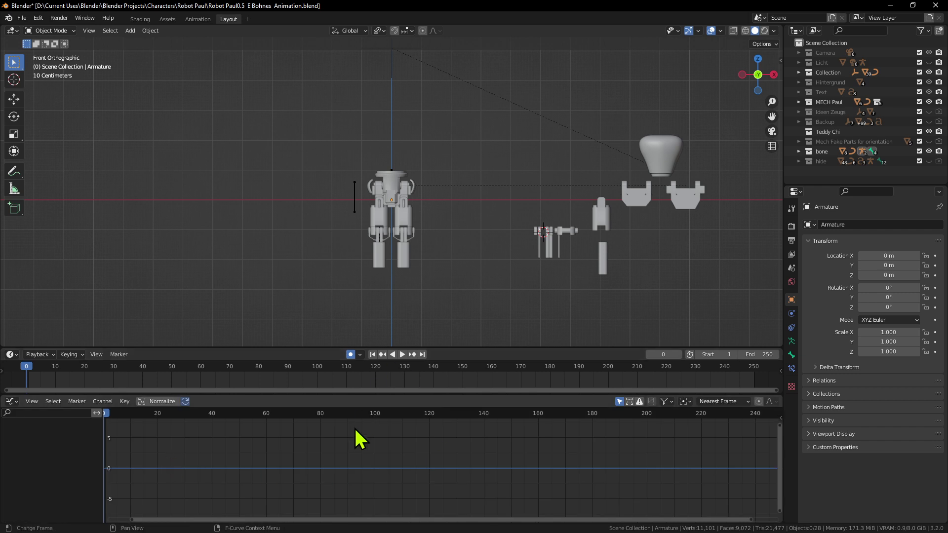
Select the leg armature and inspect its keyframes, armature data and the bone's Viewport Display settings
scroll(415, 267, "up", 1)
scroll(412, 259, "up", 2)
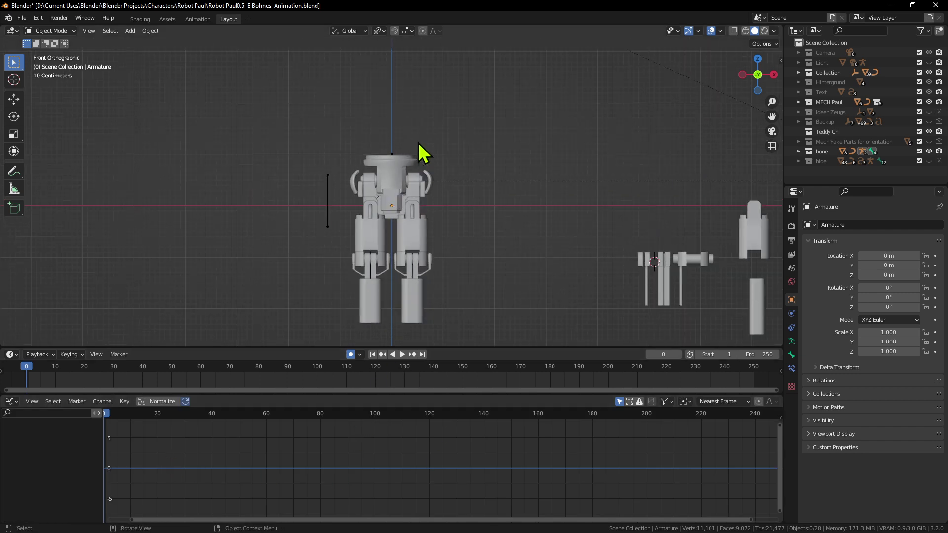
left_click(392, 153)
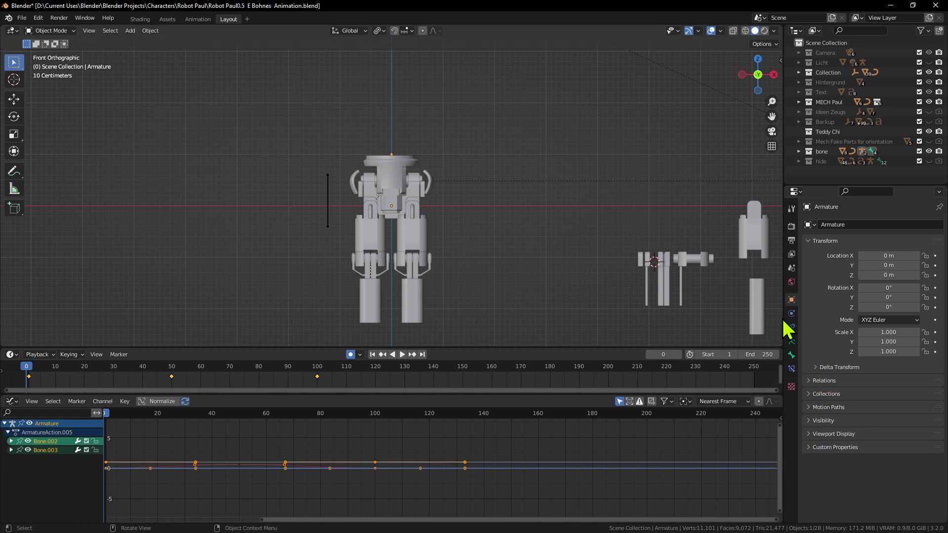
left_click(792, 341)
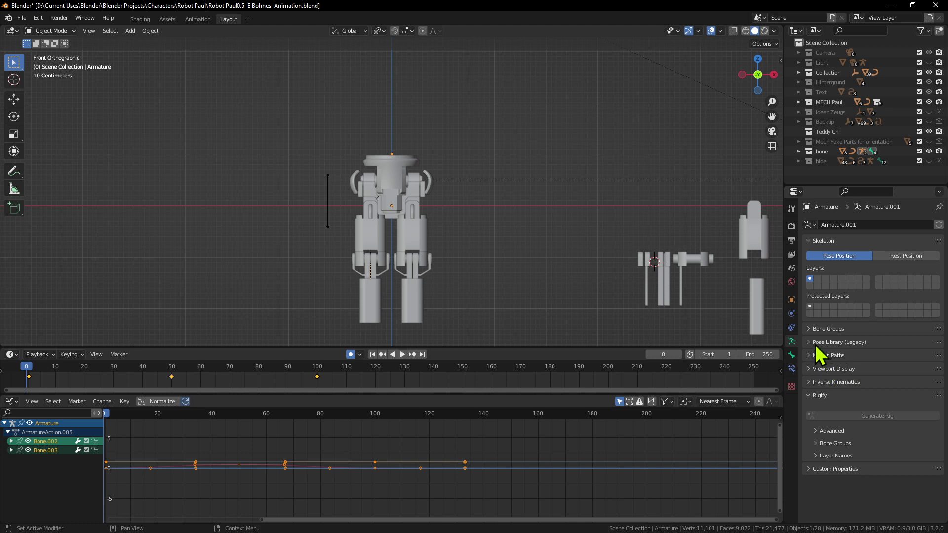
left_click(790, 356)
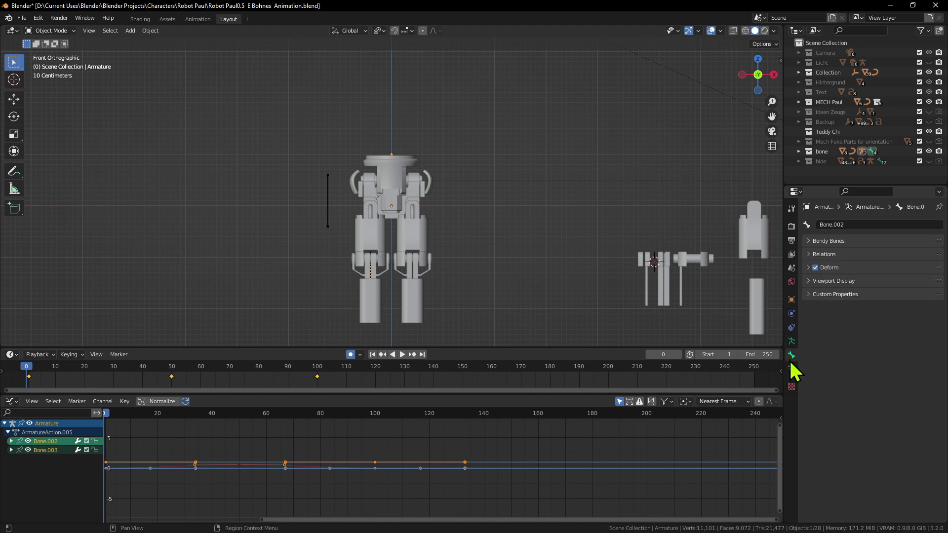
left_click(808, 281)
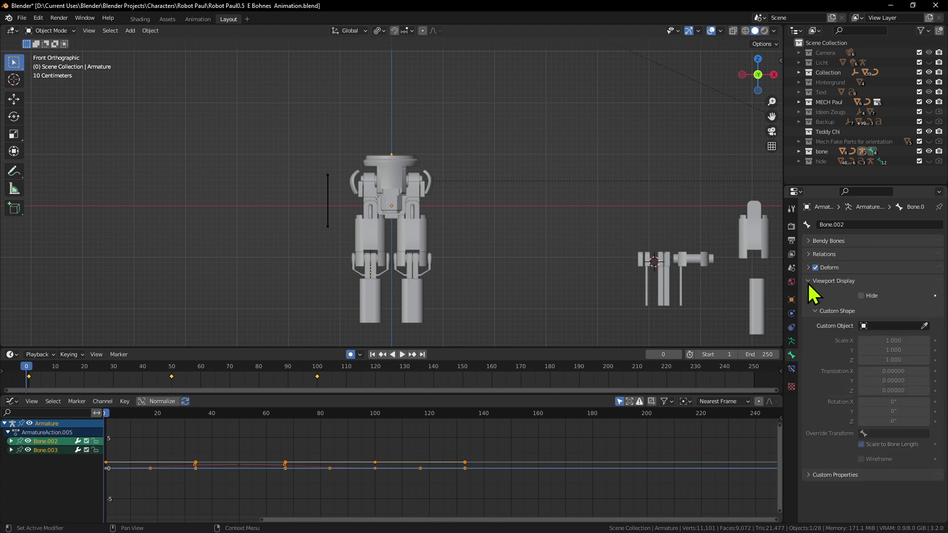
left_click(815, 281)
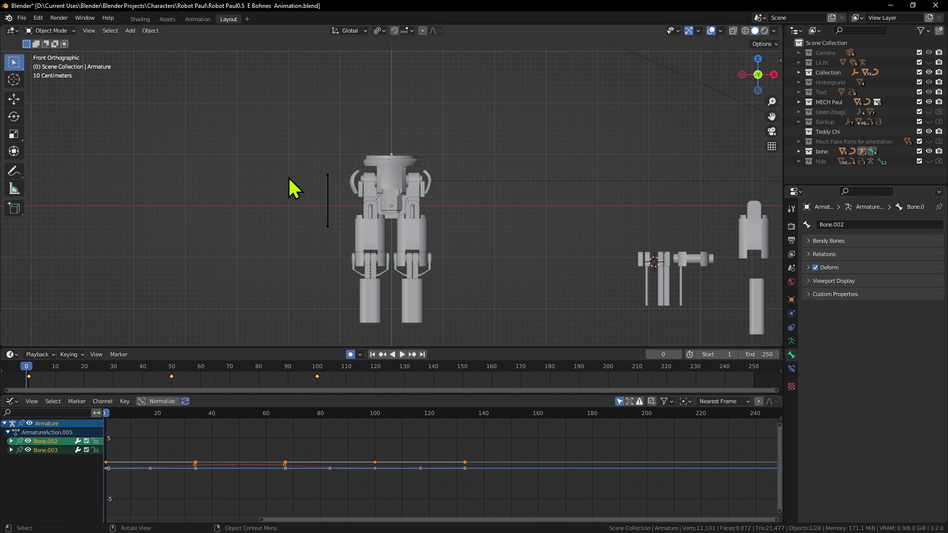
Select the separate armature beside the legs and check its settings in the Animation workspace, returning to Layout
scroll(381, 224, "up", 2)
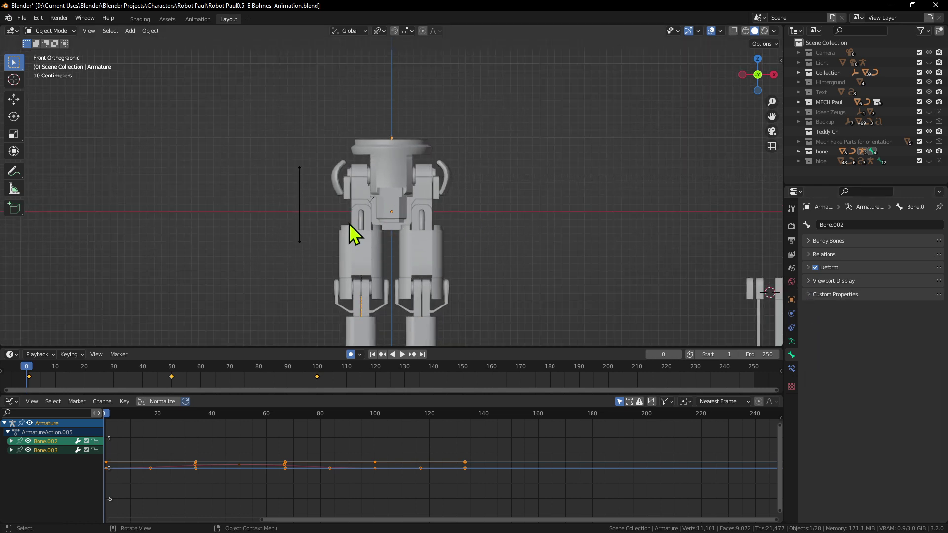
left_click(302, 228)
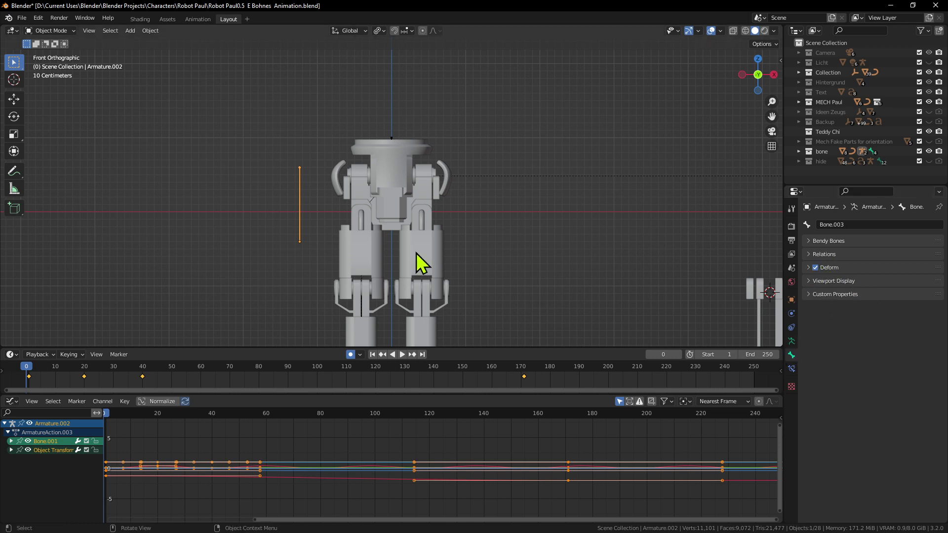
middle_click_drag(416, 265, 292, 79)
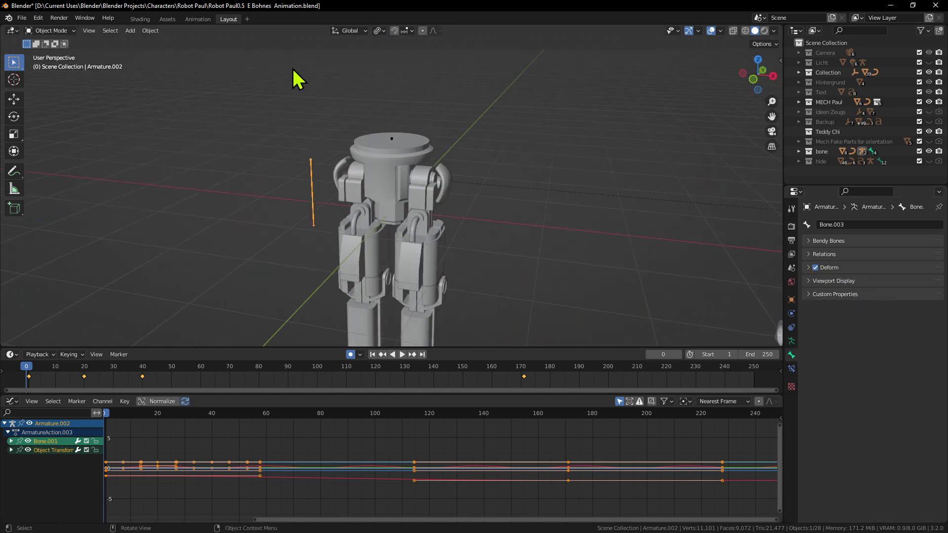
left_click(168, 20)
left_click(198, 20)
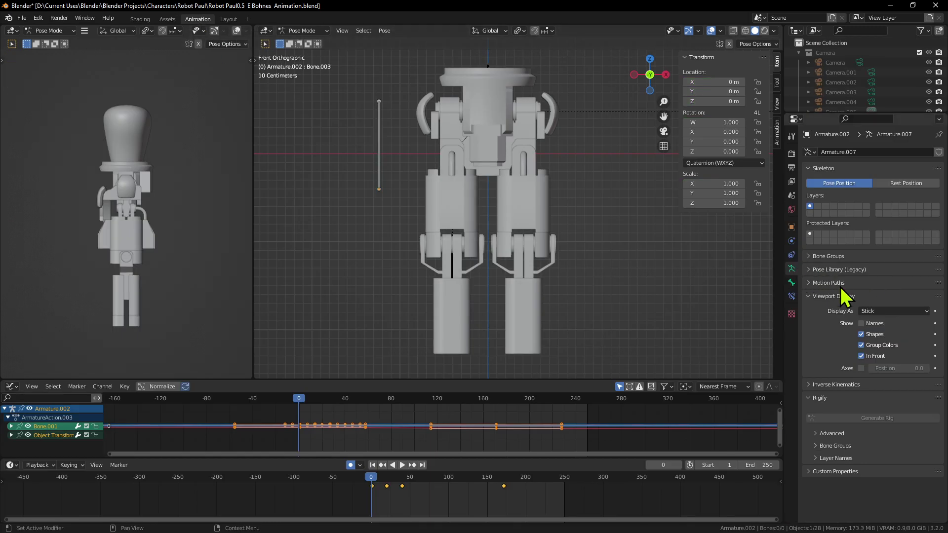
left_click(228, 20)
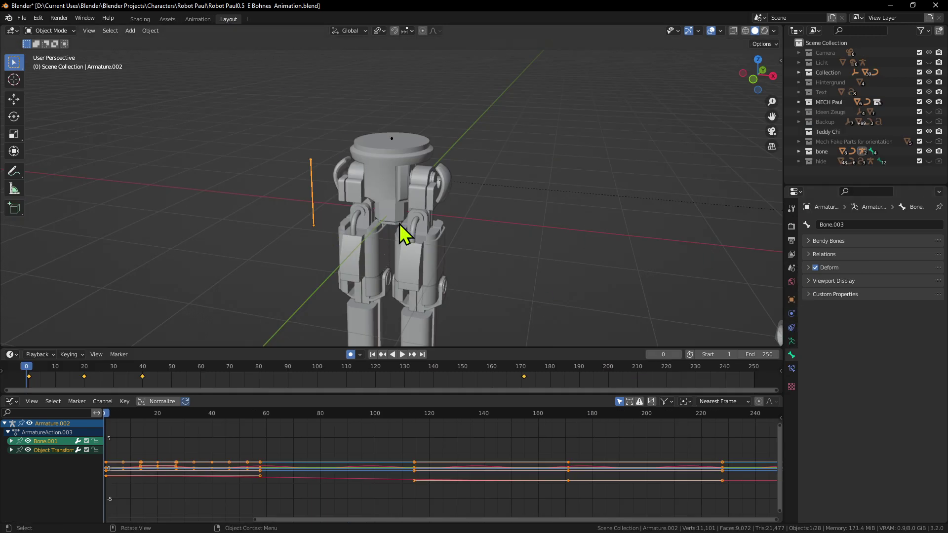
Return to the front view and expand the Viewport Display settings in the selected armature's data properties
key("KP_1")
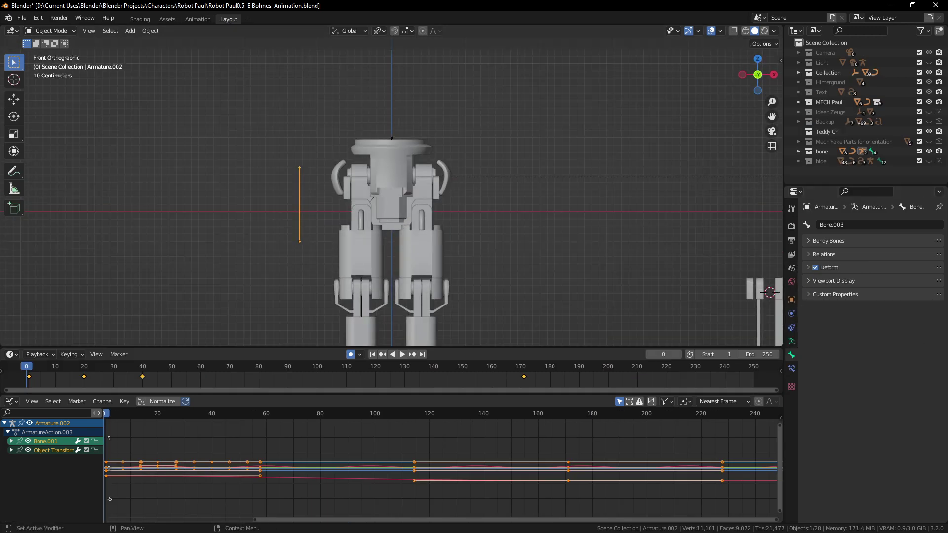
left_click(792, 342)
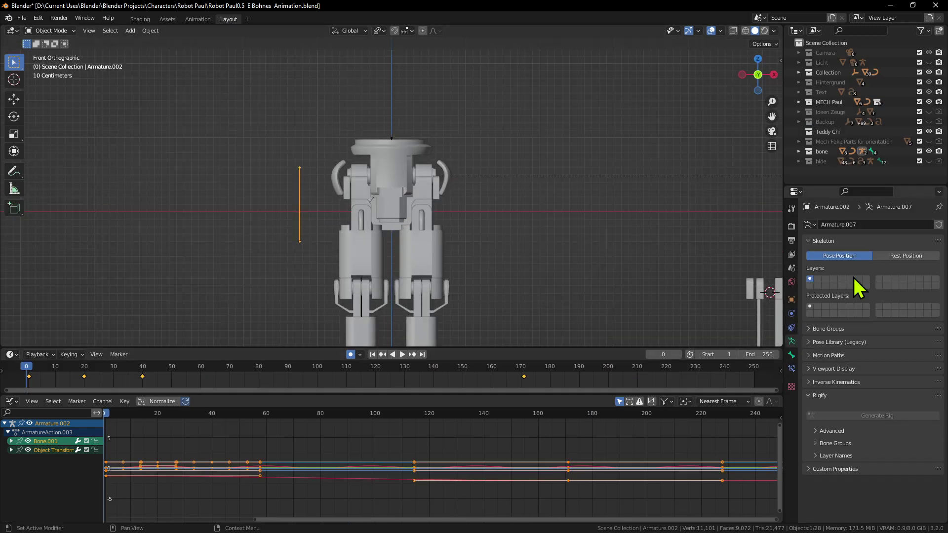
left_click(814, 368)
scroll(839, 390, "down", 2)
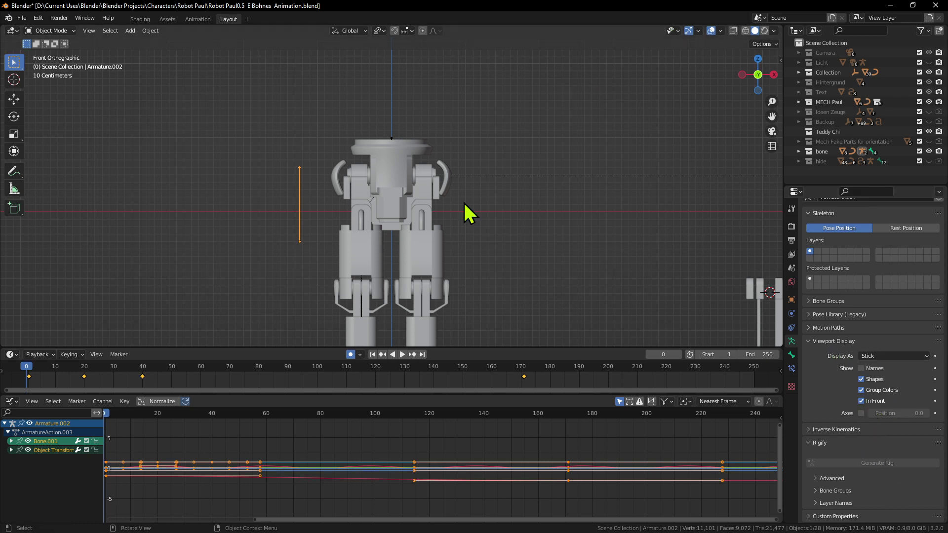
Enable In Front for the leg armature in the Animation workspace and return to a front view in the Layout workspace
middle_click_drag(464, 203, 423, 296)
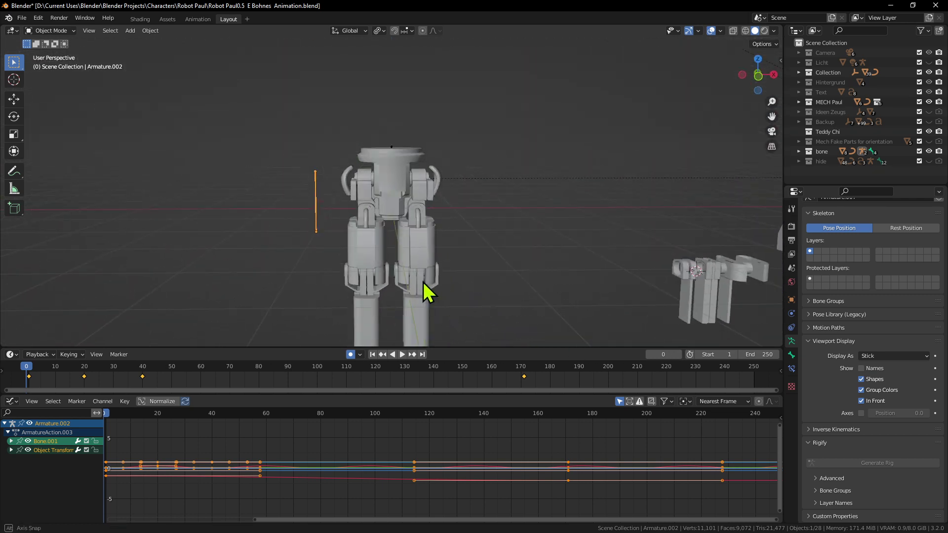
left_click(393, 147)
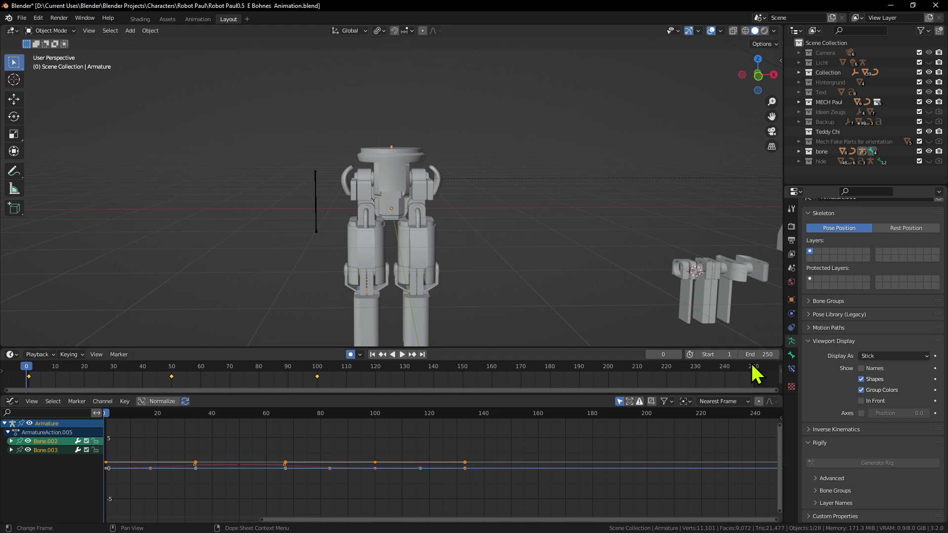
middle_click_drag(454, 286, 398, 268)
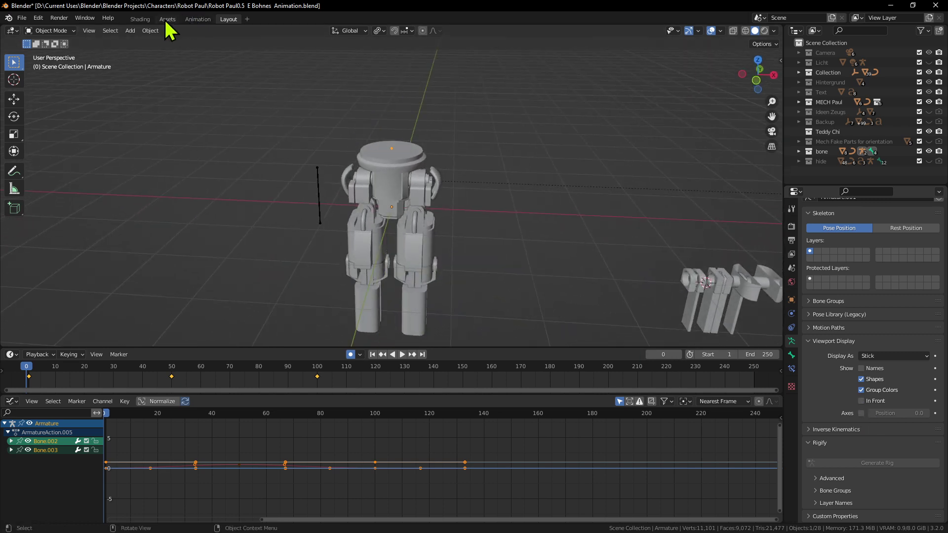
left_click(198, 19)
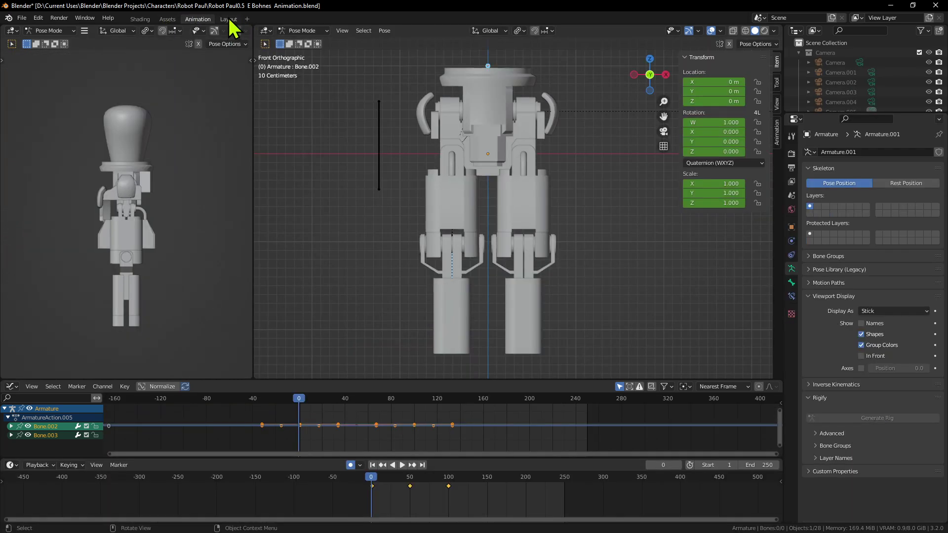
left_click(862, 356)
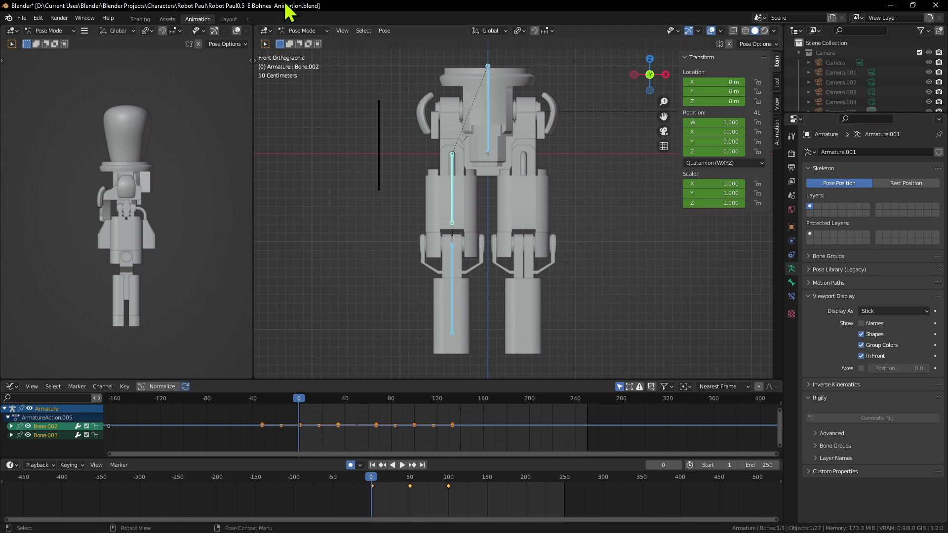
left_click(228, 19)
key("KP_1")
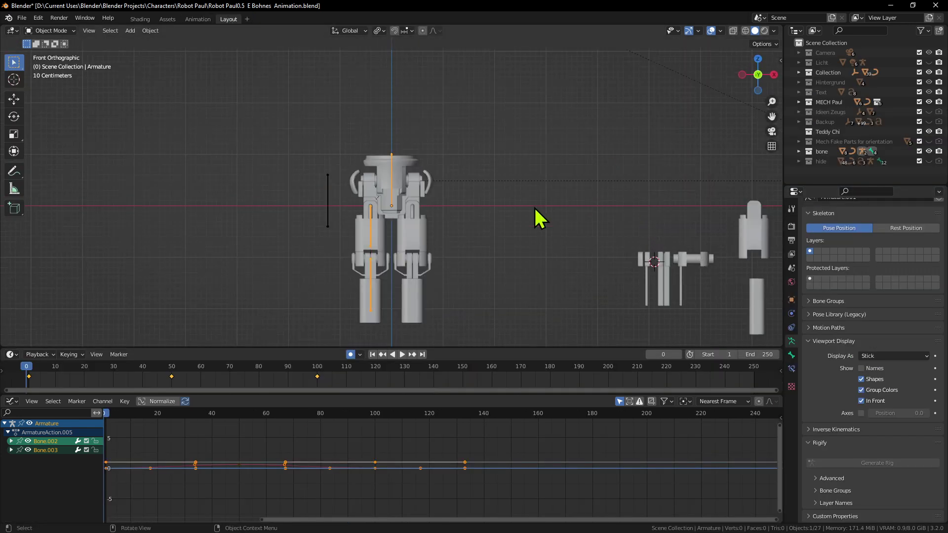
scroll(540, 217, "up", 2)
middle_click_drag(514, 214, 504, 180, "shift")
scroll(578, 170, "up", 1)
scroll(578, 168, "down", 2)
scroll(537, 161, "up", 2)
scroll(529, 119, "down", 1)
scroll(524, 125, "up", 1)
scroll(553, 209, "down", 2)
scroll(582, 247, "up", 2)
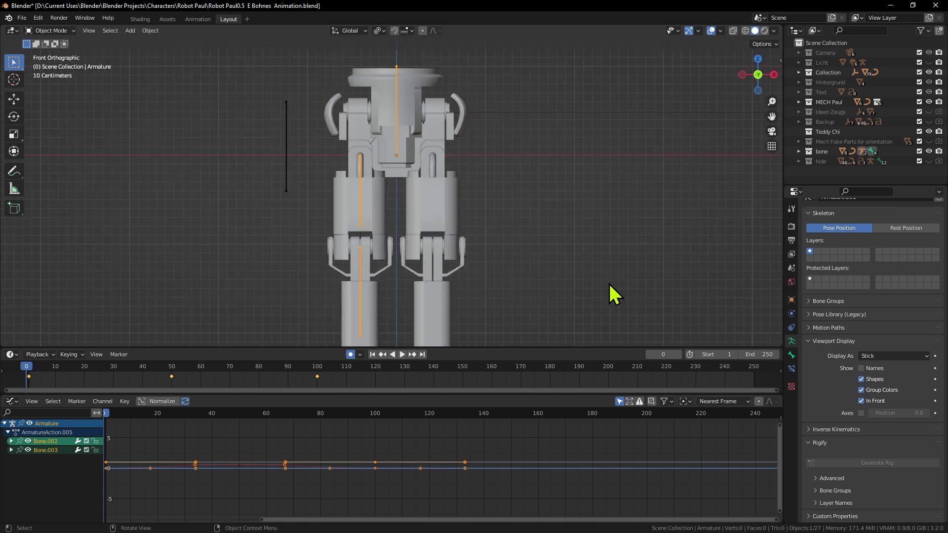
scroll(493, 191, "down", 1)
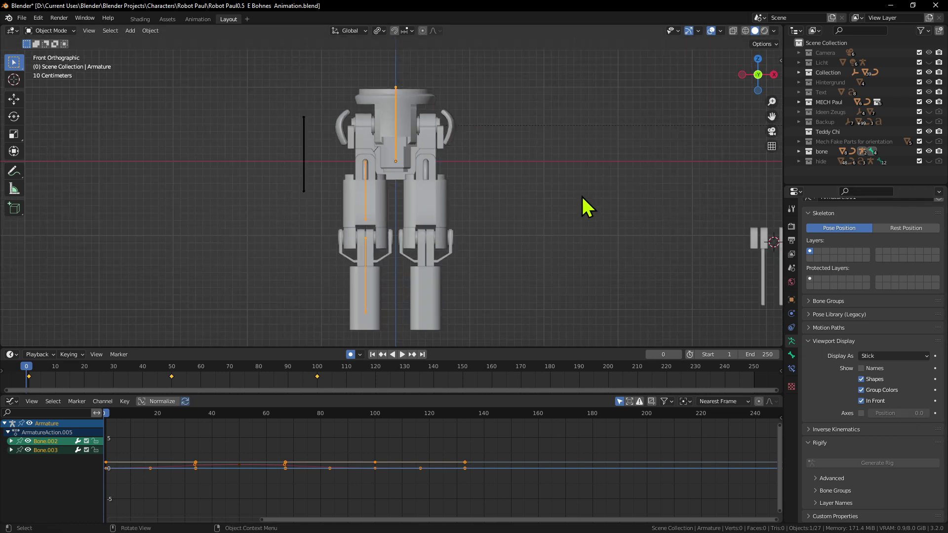
scroll(584, 227, "up", 1)
middle_click_drag(584, 227, 609, 216, "shift")
scroll(588, 215, "up", 2)
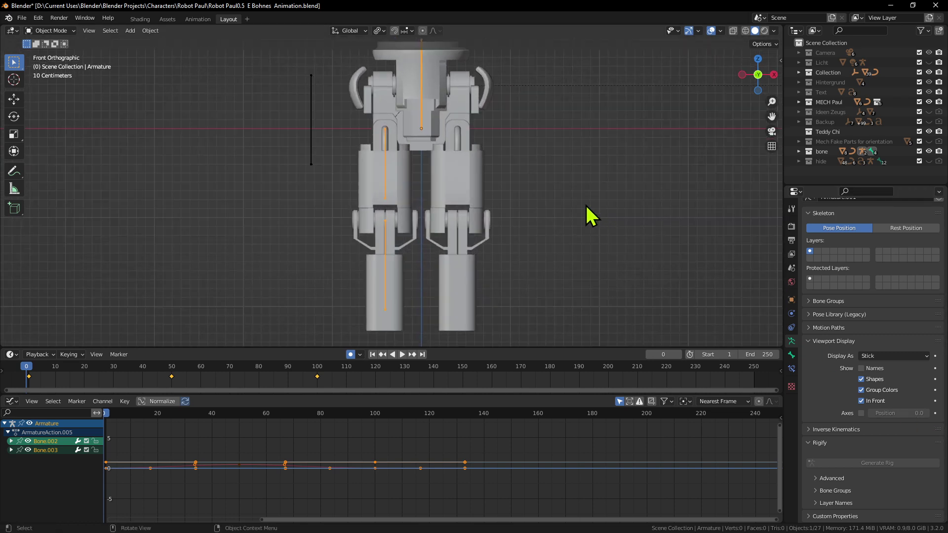
Move the separate armature beside the legs about 1.78 m farther away from them along the global X axis
scroll(538, 176, "down", 2)
left_click(340, 151)
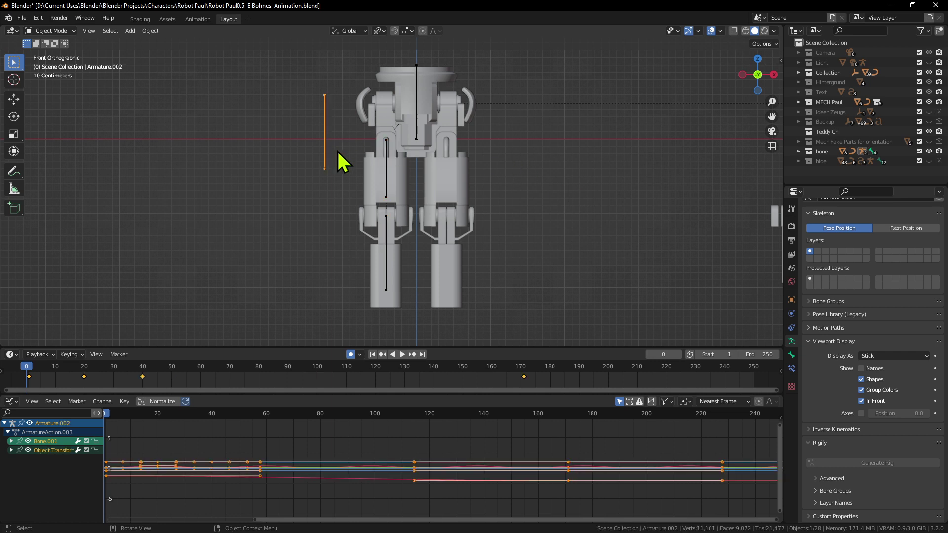
key("g")
key("x")
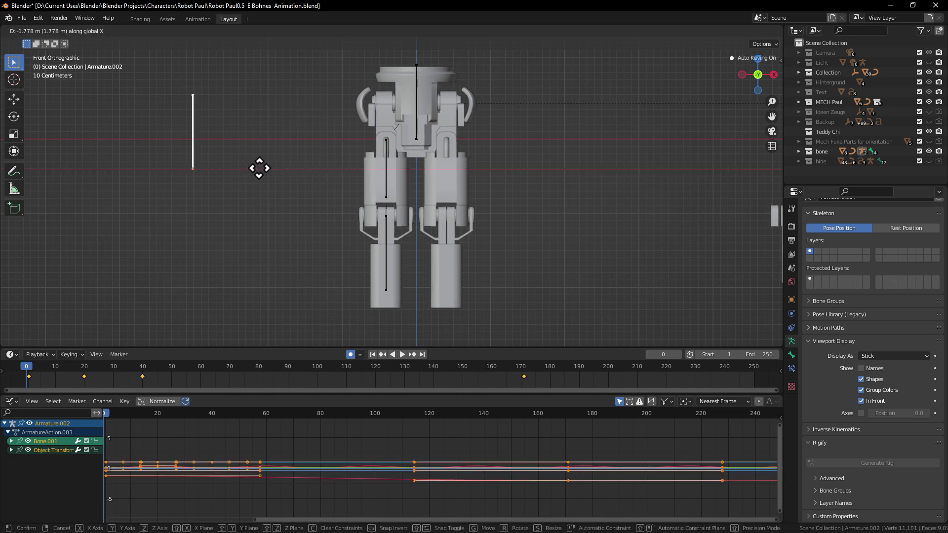
left_click(259, 168)
scroll(688, 317, "up", 1)
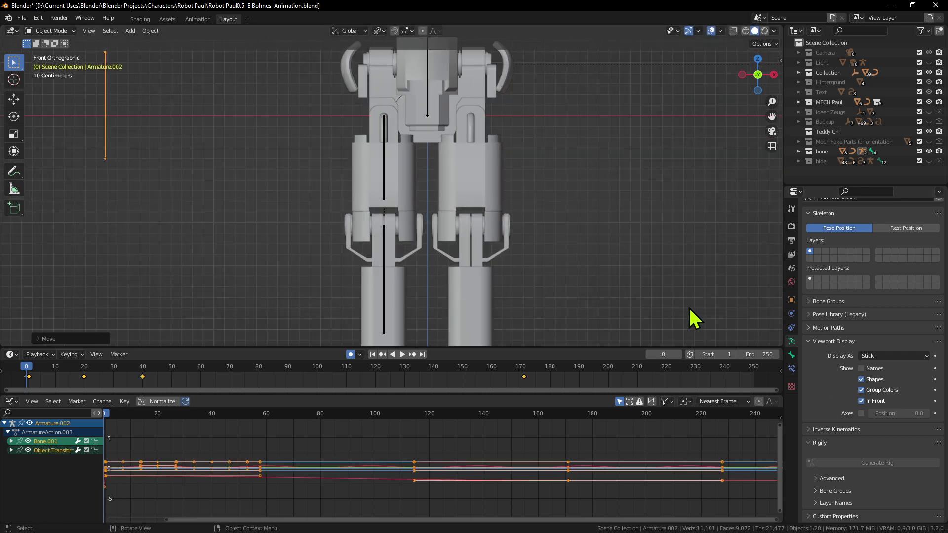
scroll(731, 335, "down", 1)
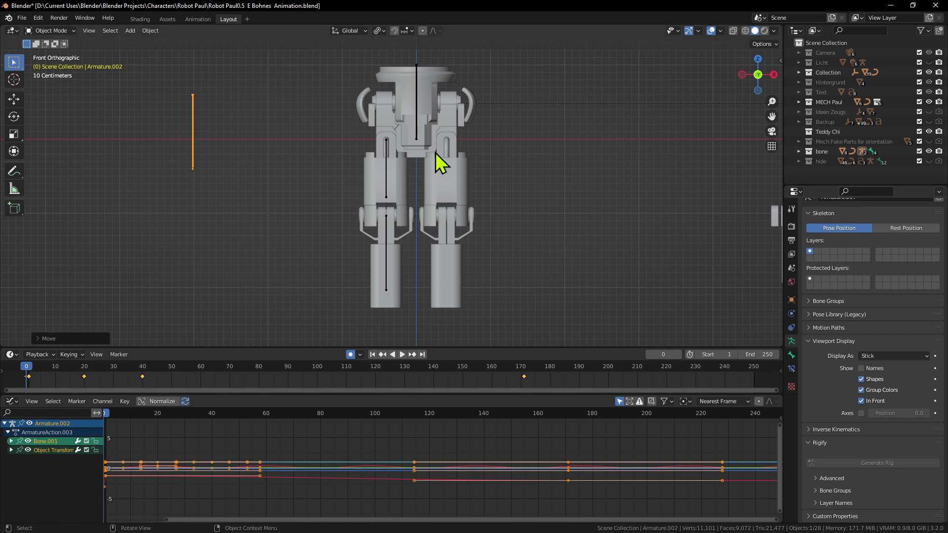
Select the leg armature and set the scene's end frame to 5000
left_click(423, 129)
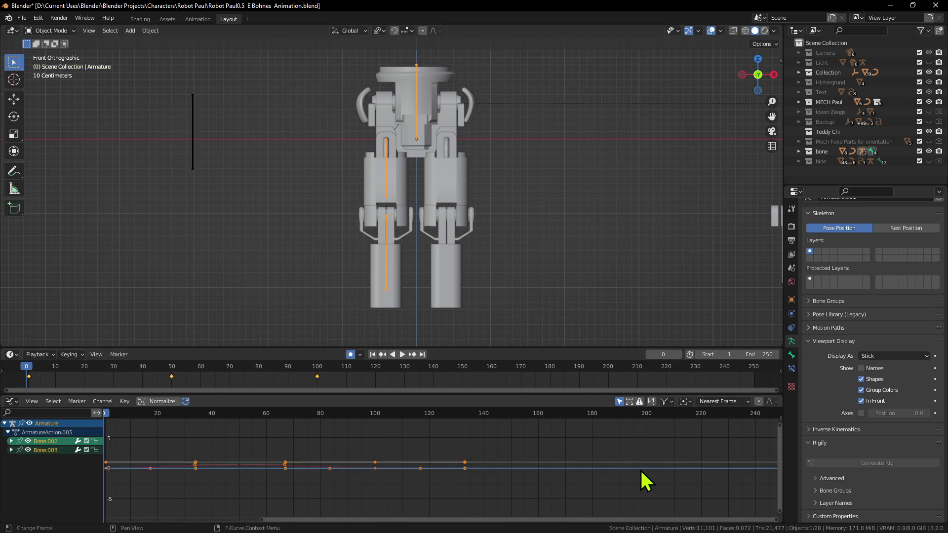
scroll(646, 481, "down", 4)
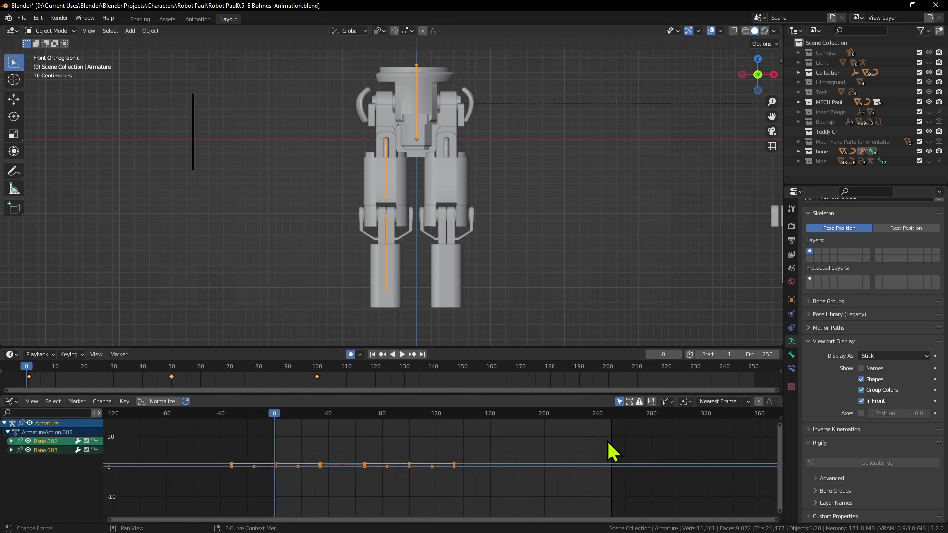
left_click(761, 355)
type("5000")
key("Return")
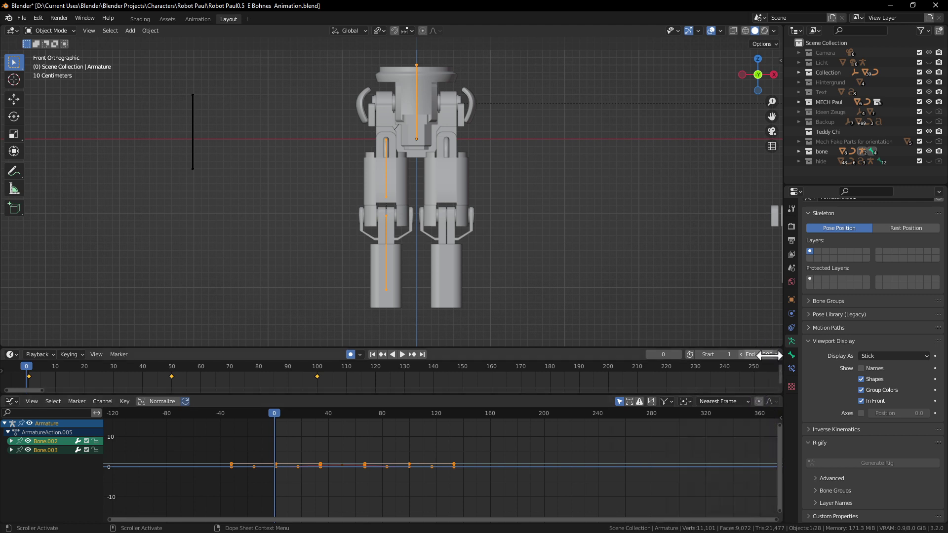
scroll(636, 448, "down", 4)
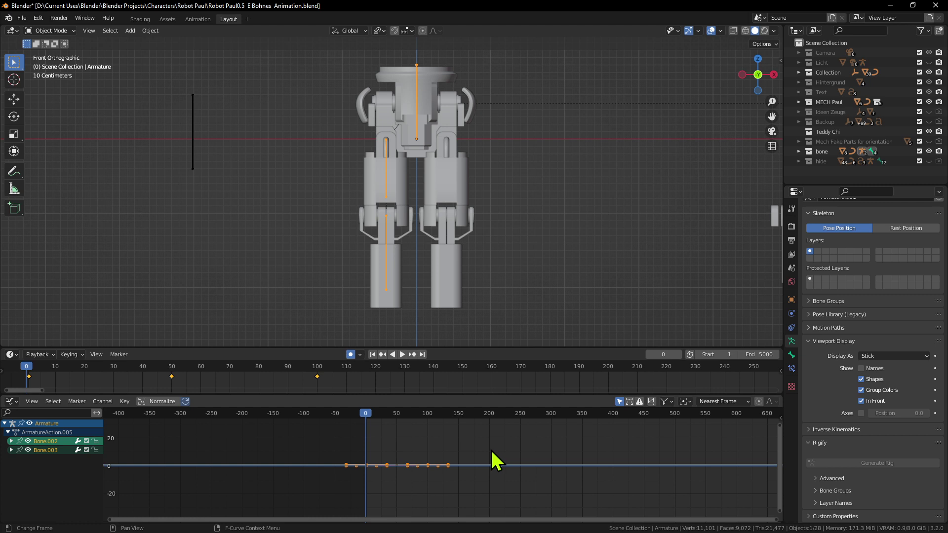
scroll(617, 473, "down", 1)
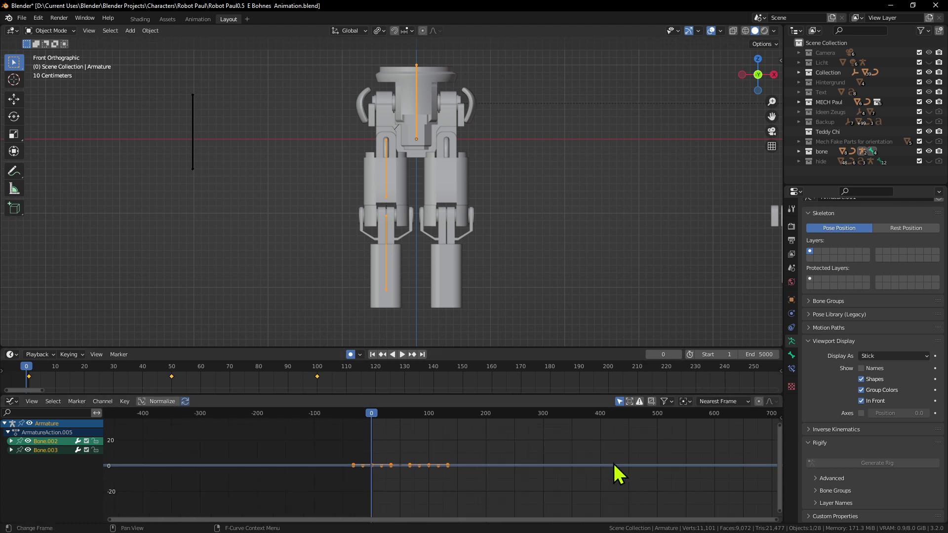
scroll(511, 514, "up", 2)
middle_click_drag(504, 485, 362, 486)
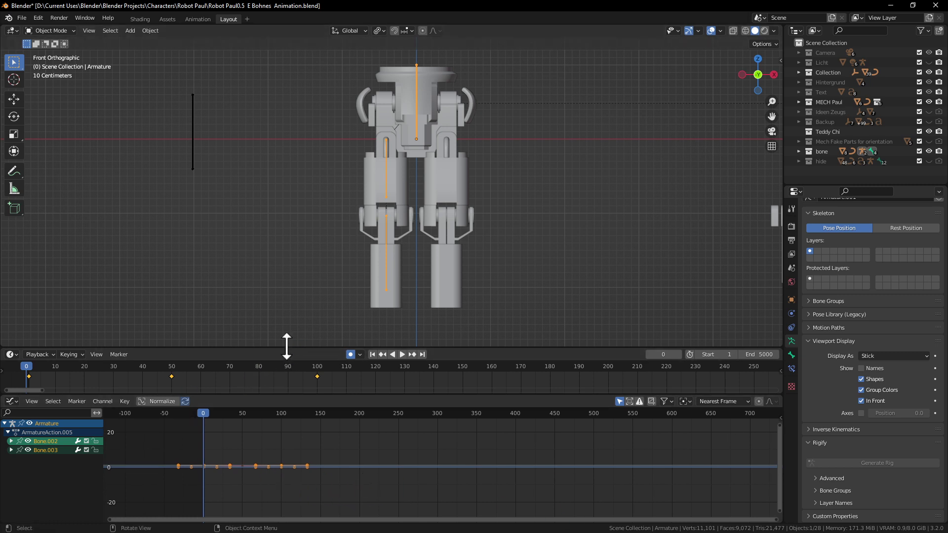
Enlarge the timeline area upward and move the current frame to 100
left_click_drag(287, 347, 288, 307)
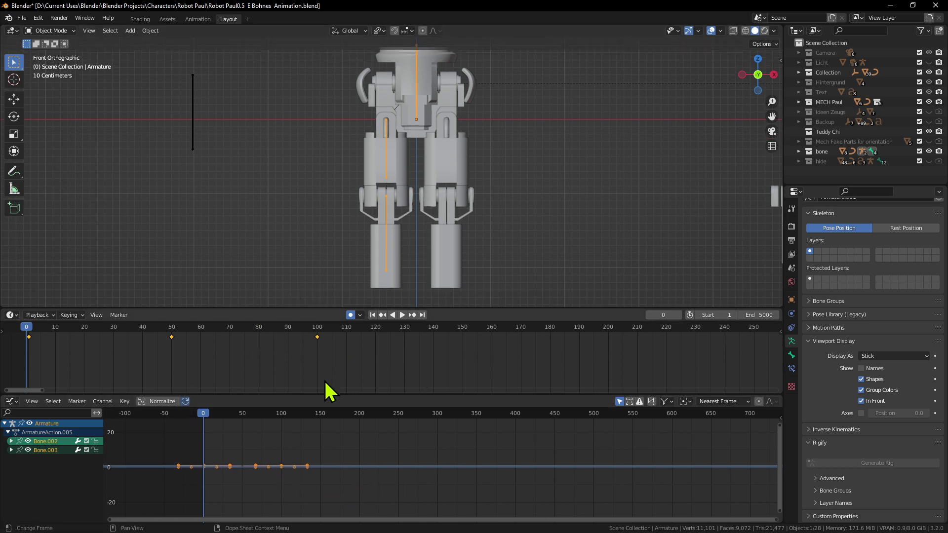
left_click(316, 340)
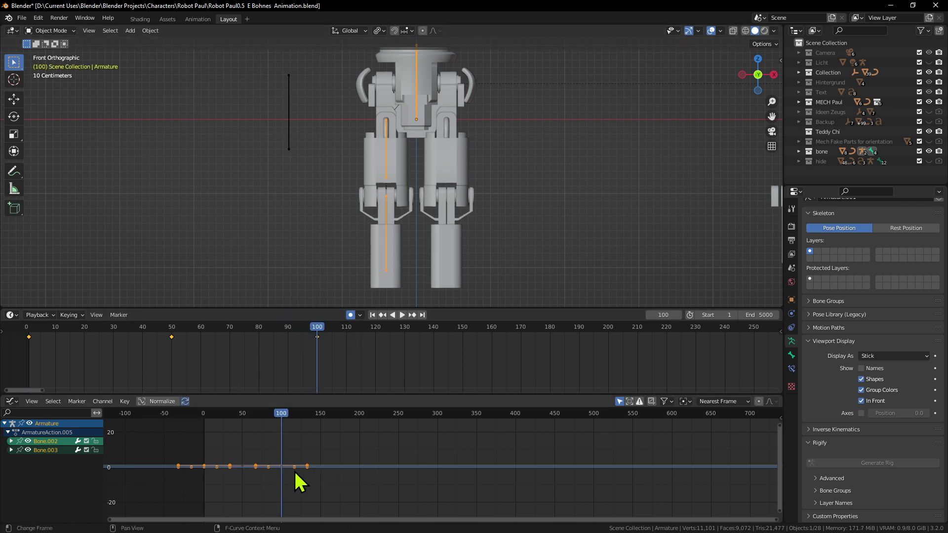
Select all objects in the scene to show their keyframes and scrub the animation to frame 11
left_click(639, 191)
scroll(593, 213, "down", 3)
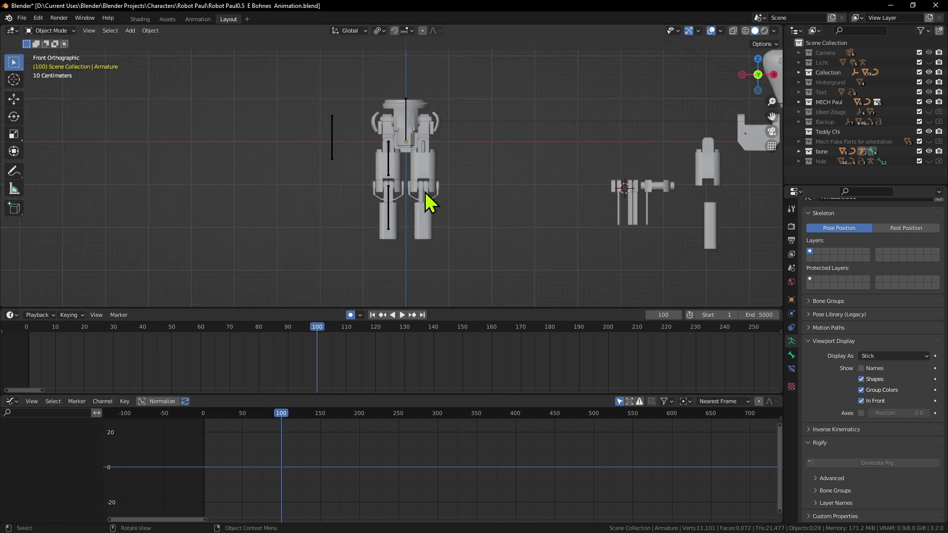
key("a")
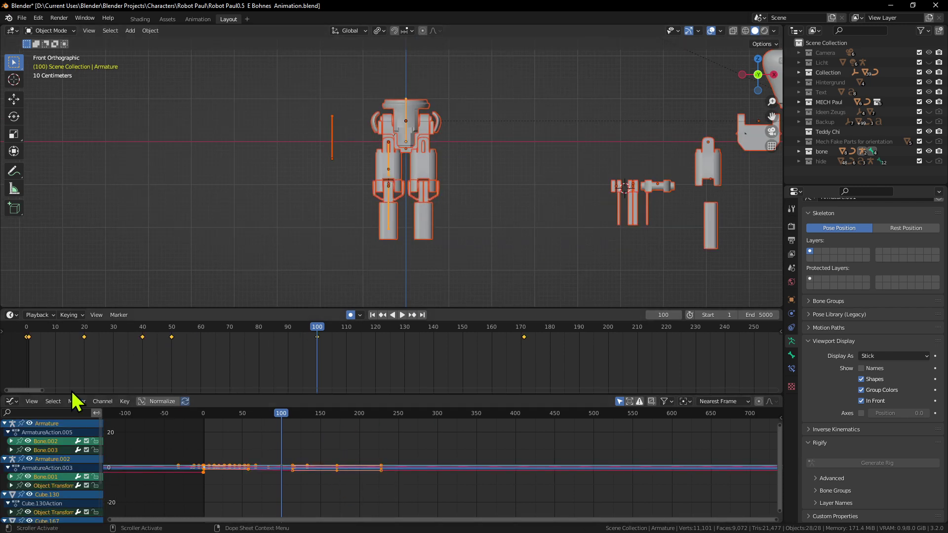
left_click_drag(283, 347, 58, 337)
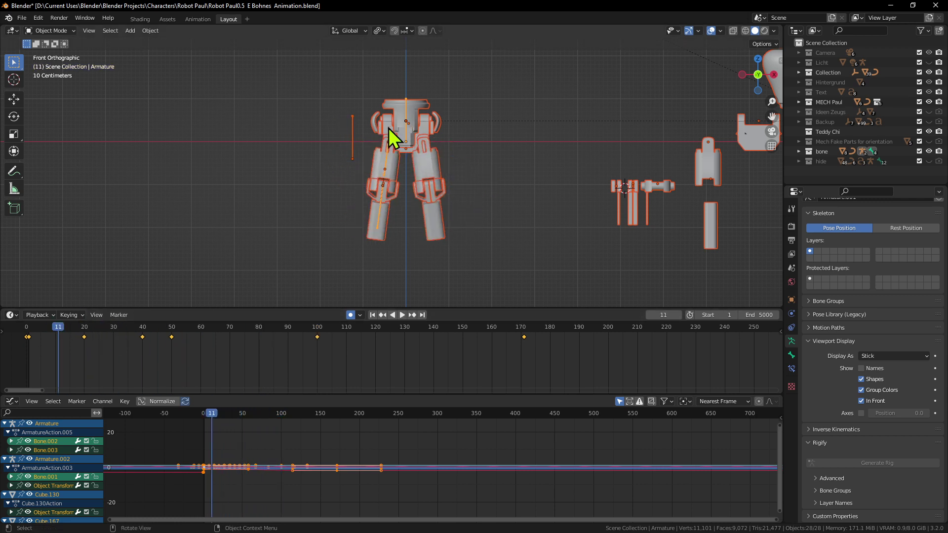
left_click(355, 148)
key("x")
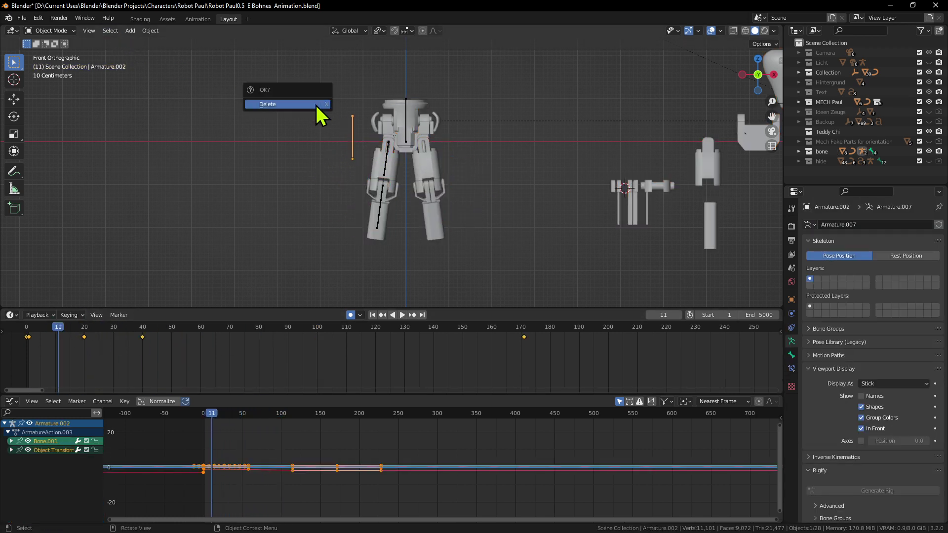
left_click(316, 105)
key("ctrl+z")
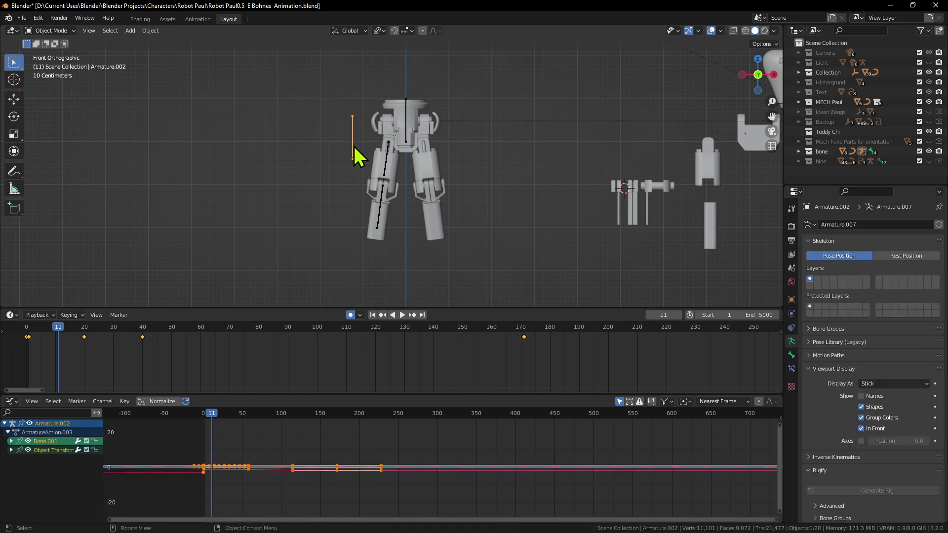
Delete all keyframes of the separate armature and move it well away from the legs on the same side
left_click(501, 364)
key("x")
key("a")
key("x")
left_click(614, 365)
key("g")
left_click(145, 155)
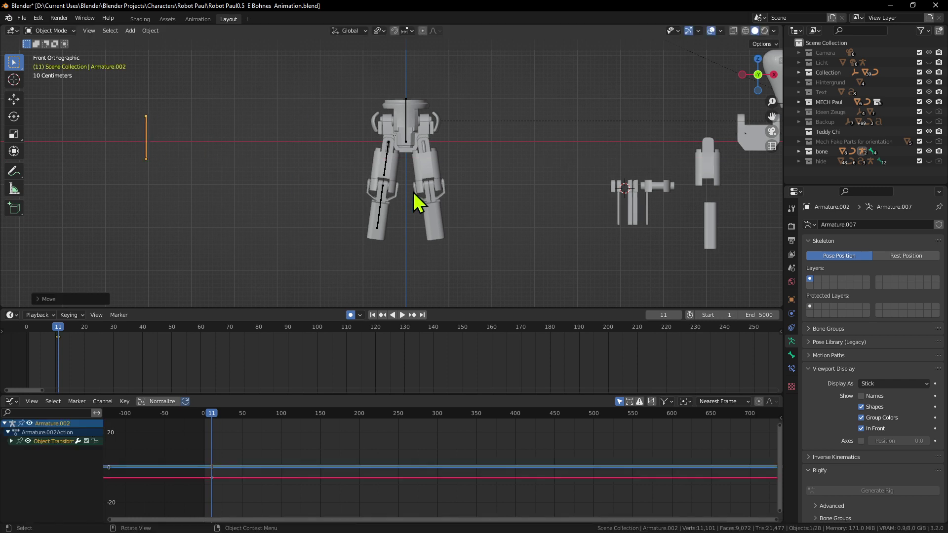
Select the leg armature and switch it from Object Mode to Pose Mode
left_click(387, 159)
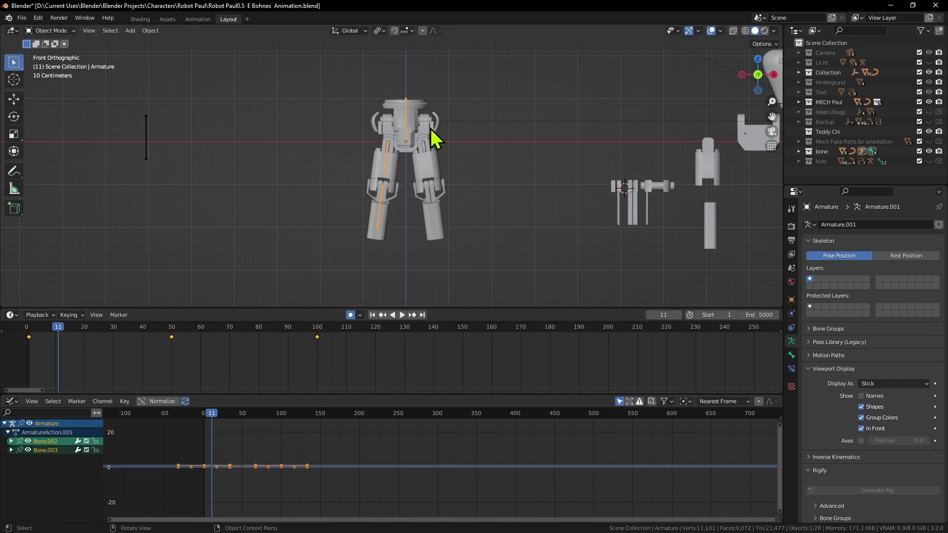
left_click_drag(286, 394, 287, 395)
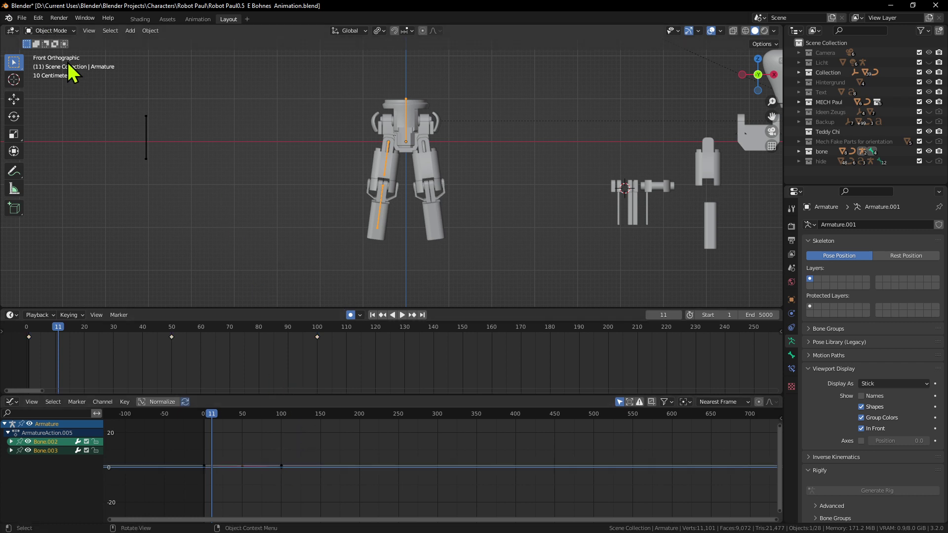
left_click(50, 31)
left_click(51, 64)
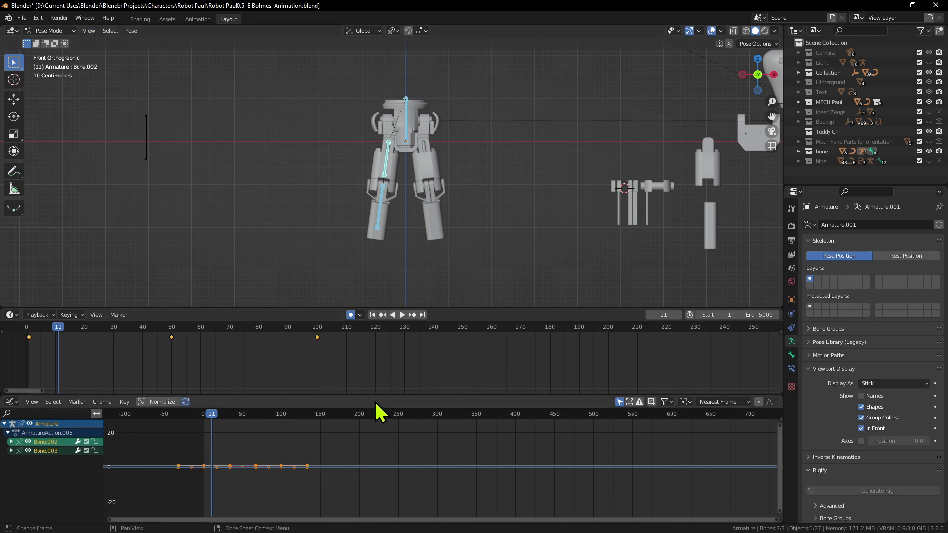
Extend the timeline area downward and scrub the animation to the keyframe at frame 100
left_click_drag(384, 395, 394, 456)
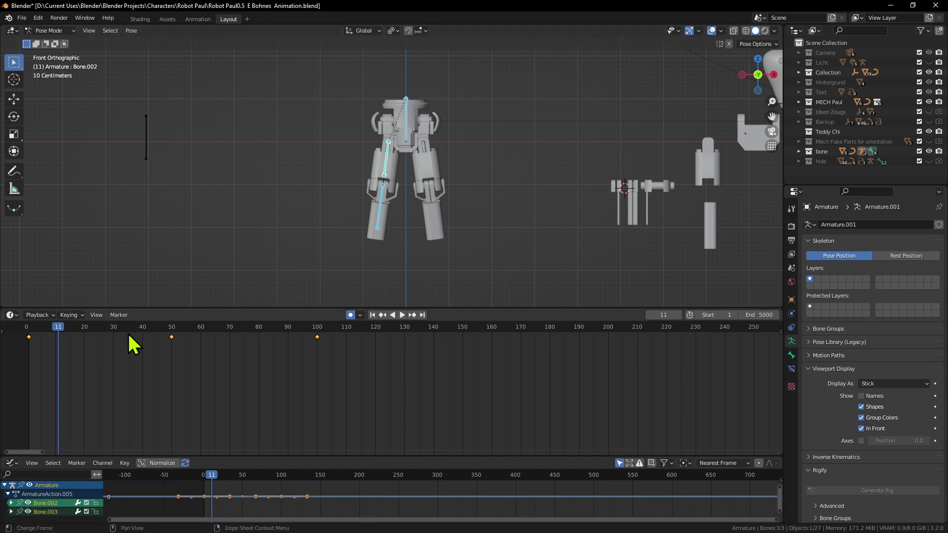
left_click_drag(86, 336, 318, 339)
key("i")
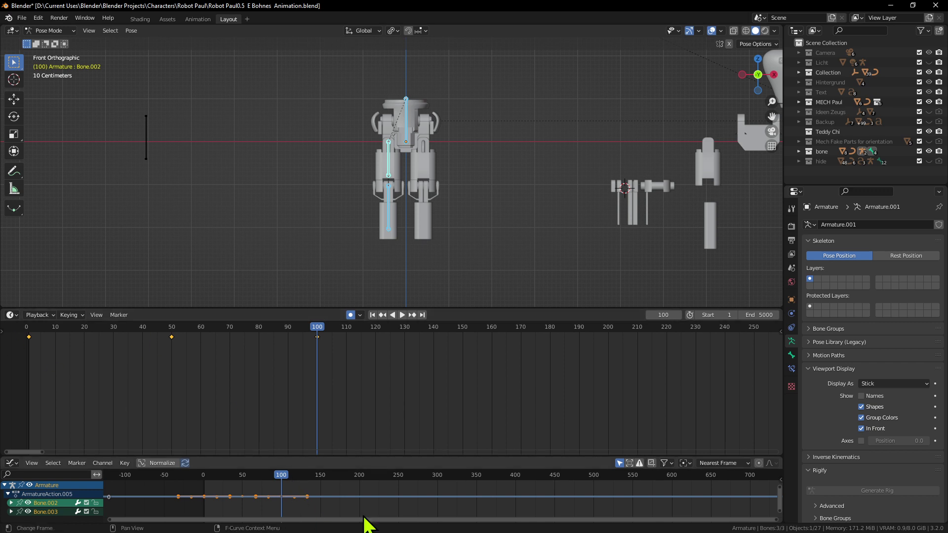
Enlarge the Graph Editor area again and examine the leg bones' curves across the extended frame range
left_click_drag(535, 454, 535, 392)
scroll(518, 482, "down", 6)
middle_click_drag(564, 469, 286, 459)
scroll(367, 478, "down", 3)
scroll(353, 483, "up", 1)
scroll(354, 484, "down", 4)
scroll(370, 476, "down", 2)
scroll(310, 461, "up", 6)
middle_click_drag(358, 465, 409, 497)
scroll(385, 495, "up", 1)
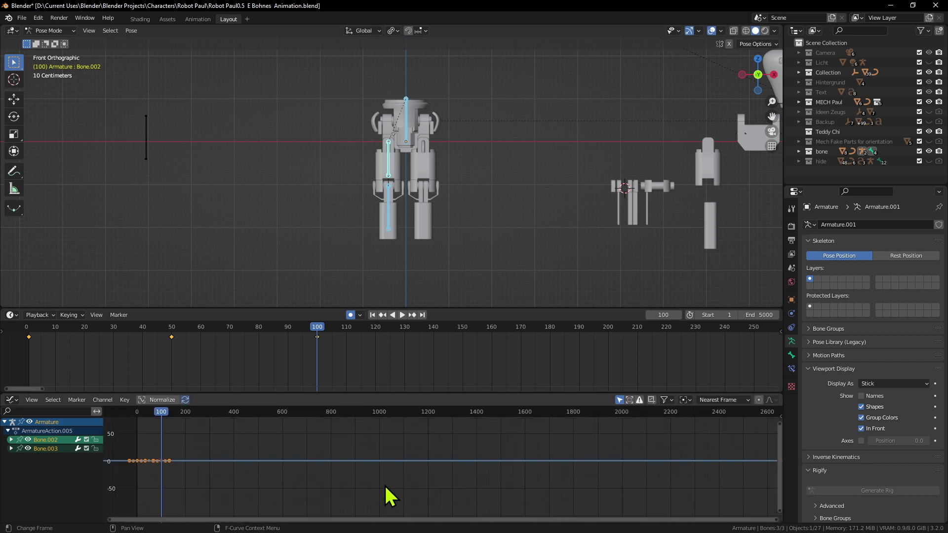
scroll(387, 485, "down", 4)
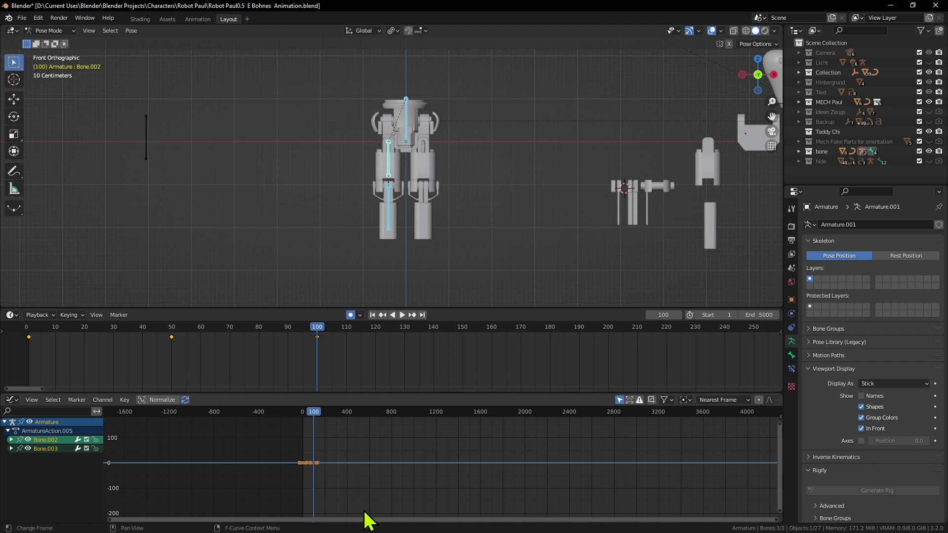
middle_click_drag(399, 500, 334, 491)
scroll(297, 503, "up", 1)
scroll(327, 504, "up", 2)
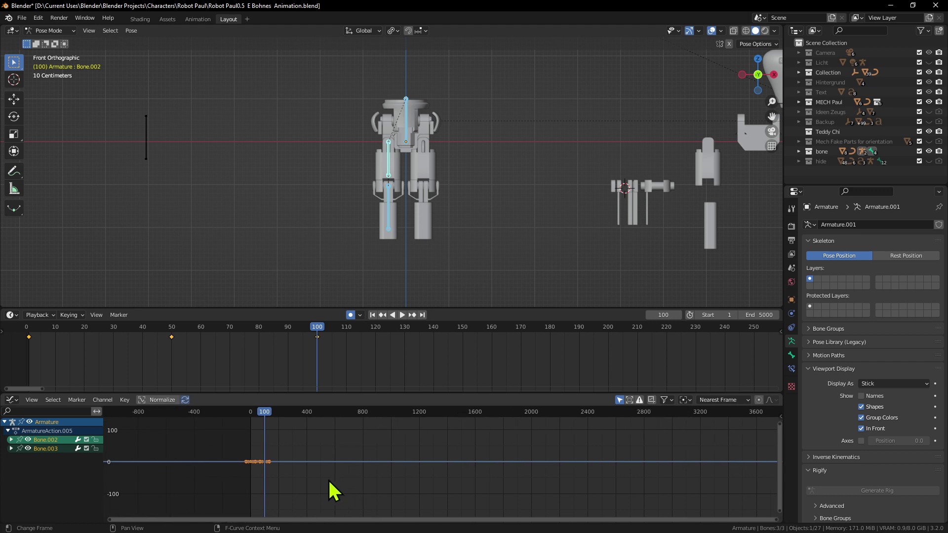
Select all keyframes of the leg armature's curves and set their extrapolation to Make Cyclic (F-Modifier)
left_click(293, 500)
left_click_drag(297, 499, 211, 455)
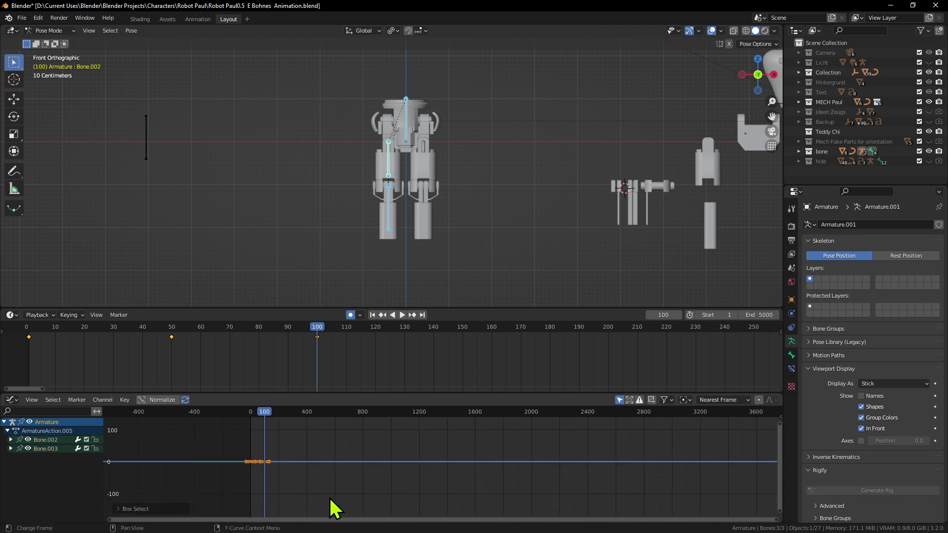
middle_click_drag(331, 508, 244, 462)
scroll(264, 487, "down", 2)
scroll(224, 489, "up", 1)
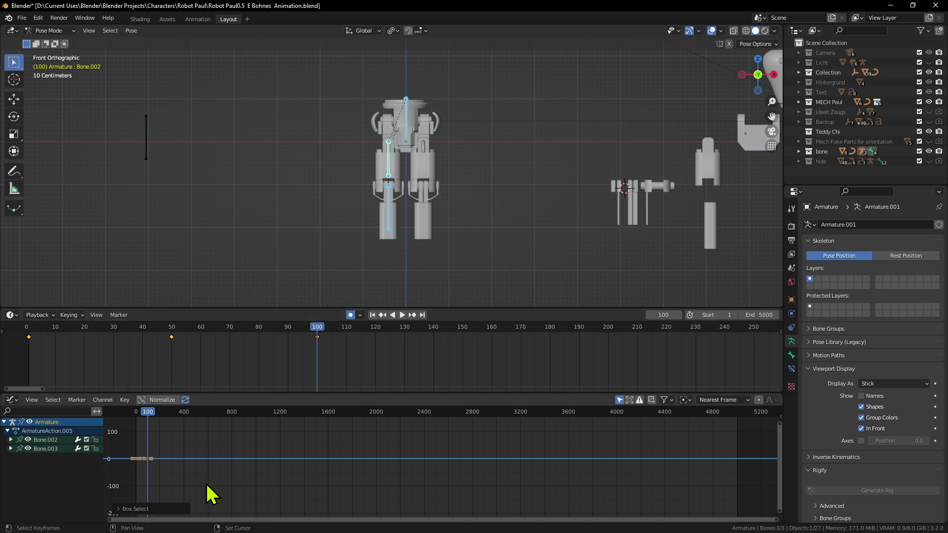
key("shift+e")
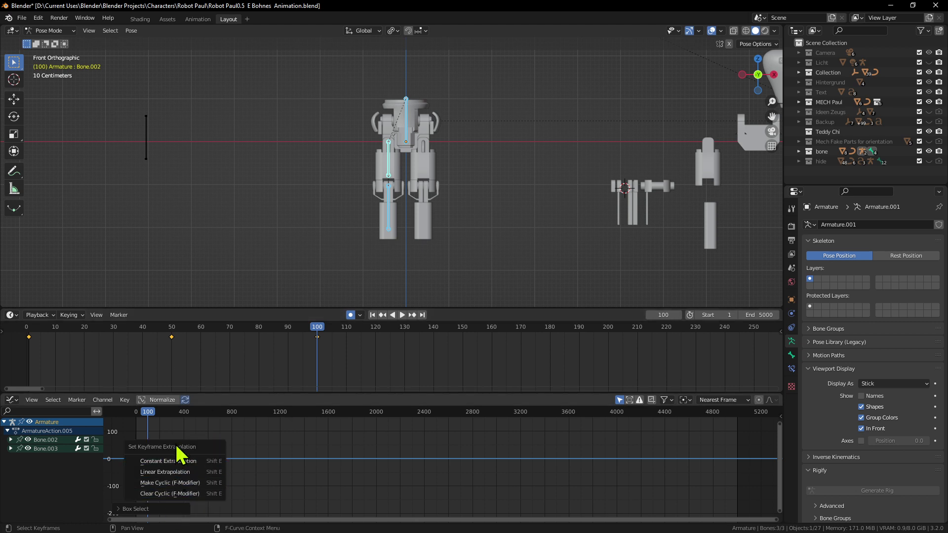
left_click(205, 484)
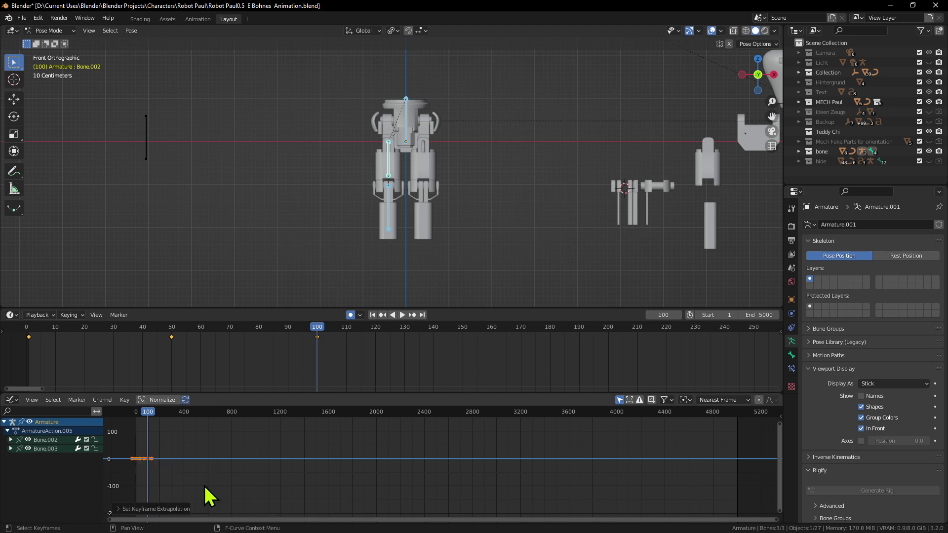
Play the animation and follow the playhead through the frames beyond the last keyframe in the timeline
left_click(402, 315)
scroll(413, 359, "down", 5)
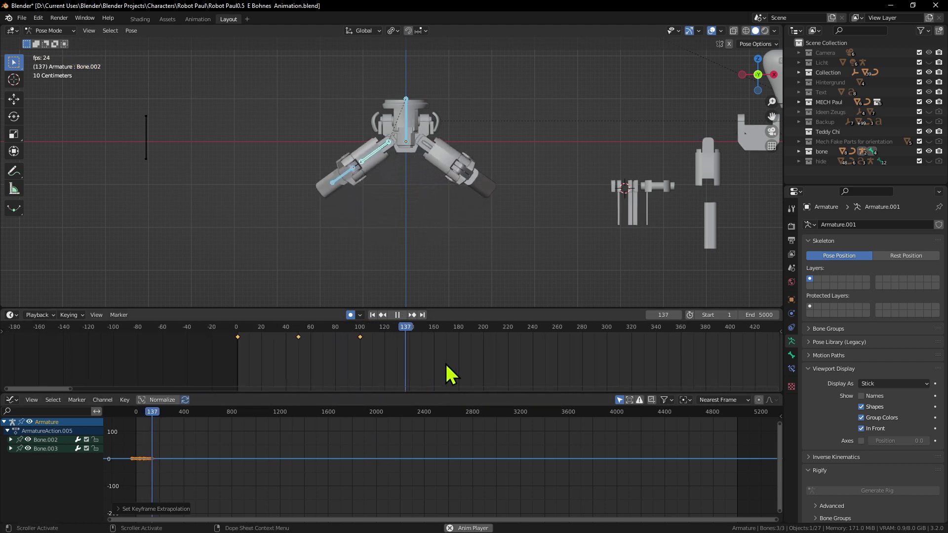
scroll(445, 363, "down", 2)
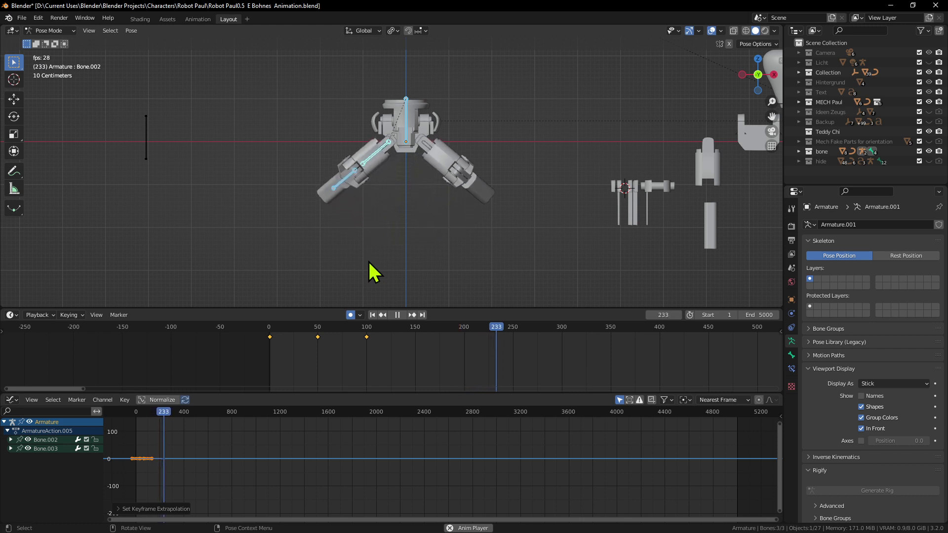
middle_click_drag(467, 381, 349, 383)
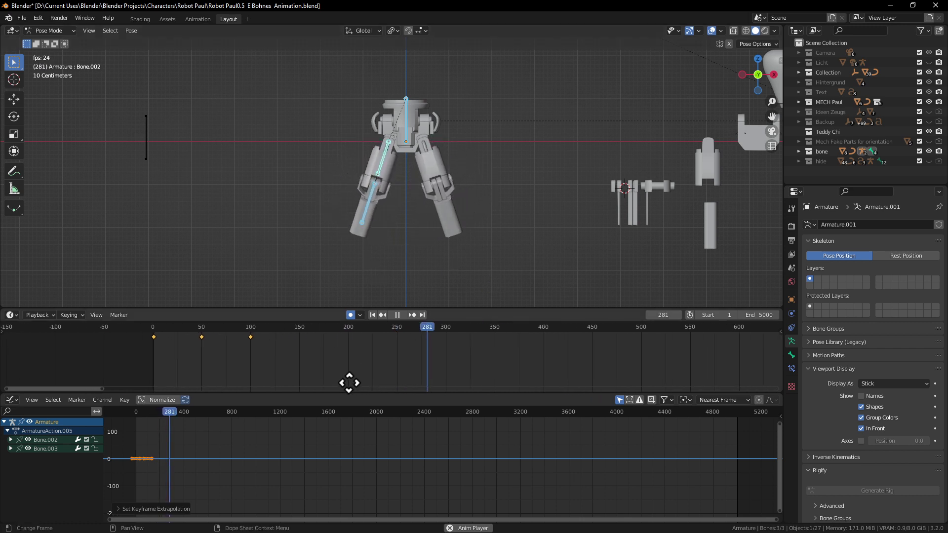
scroll(447, 377, "down", 1)
middle_click_drag(534, 372, 320, 332)
scroll(385, 366, "down", 7)
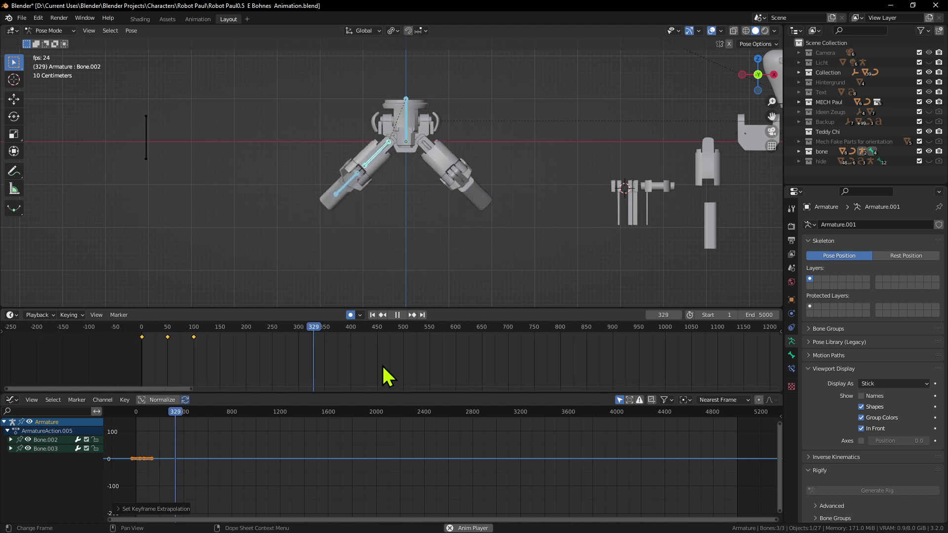
middle_click_drag(553, 358, 470, 373)
scroll(456, 353, "down", 2)
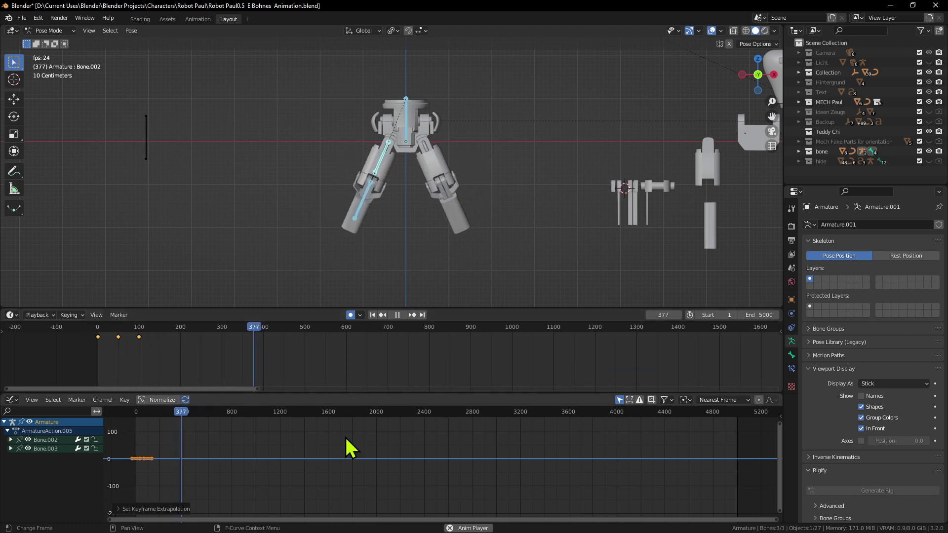
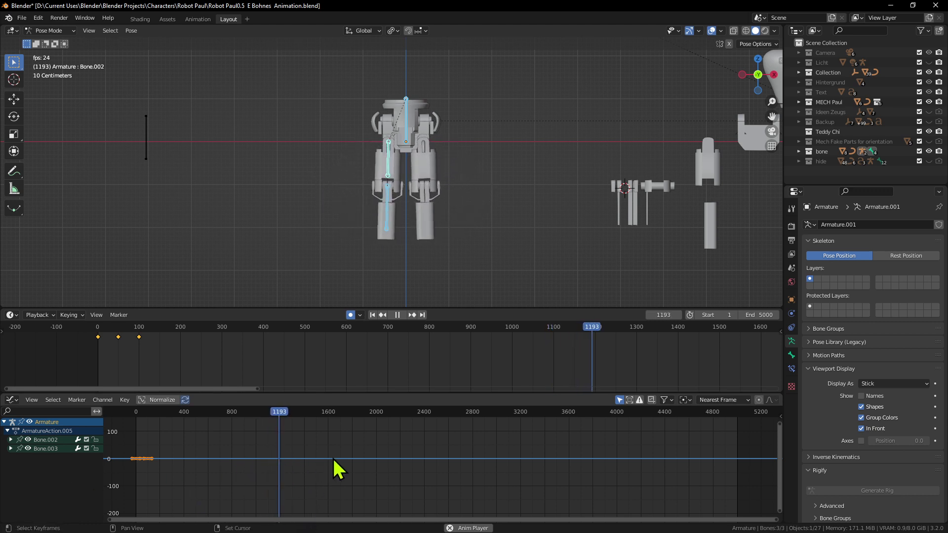
Apply Clear Cyclic (F-Modifier) to the leg bones' curves, deselect their keyframes and stop the playback
key("shift+e")
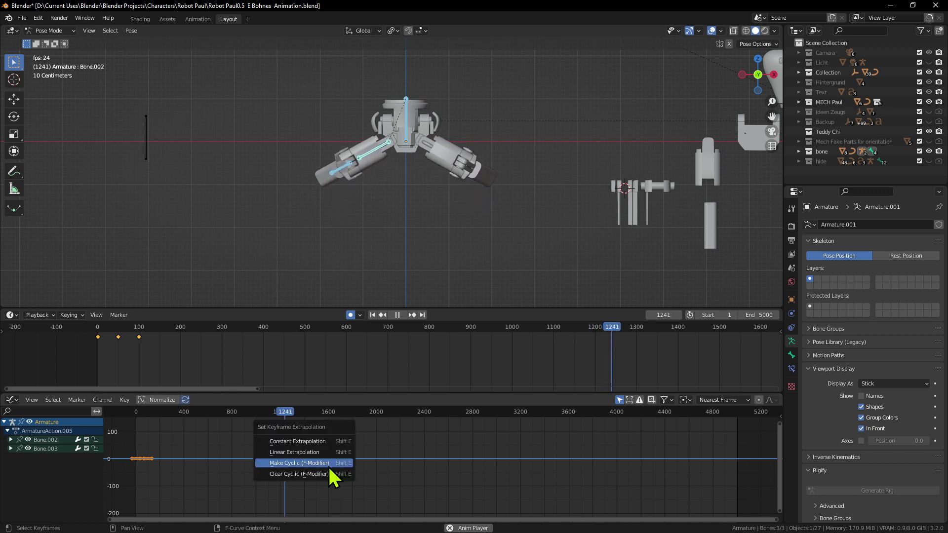
left_click(310, 474)
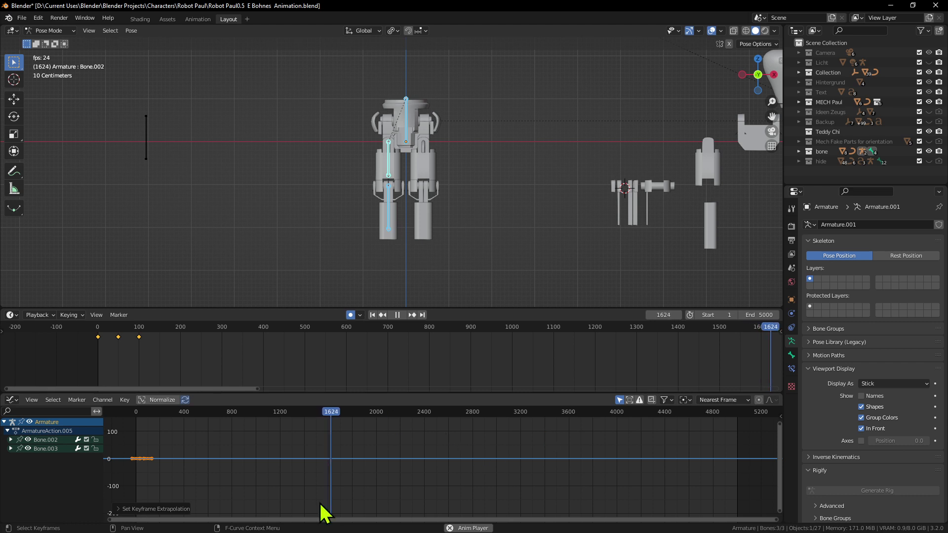
scroll(326, 452, "down", 2)
scroll(170, 481, "up", 1)
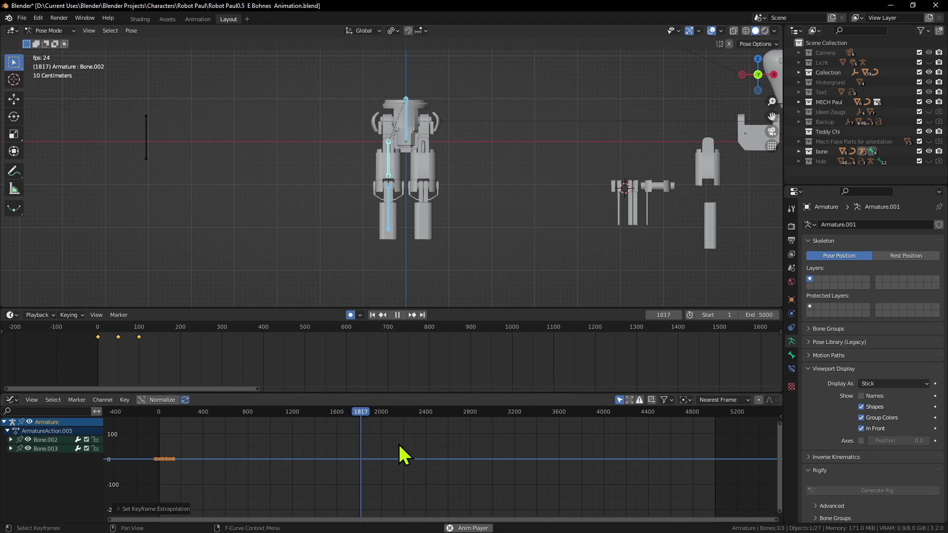
middle_click_drag(306, 477, 444, 479)
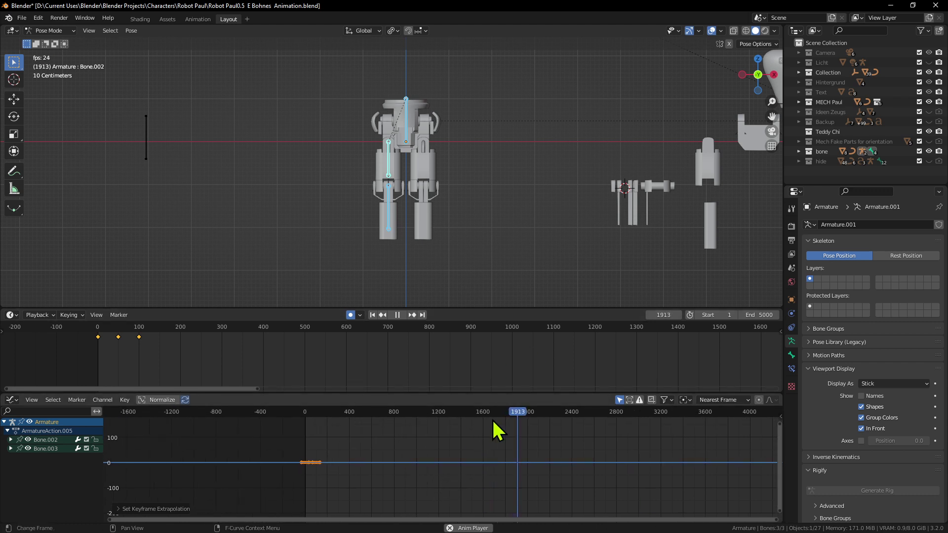
scroll(316, 487, "up", 1)
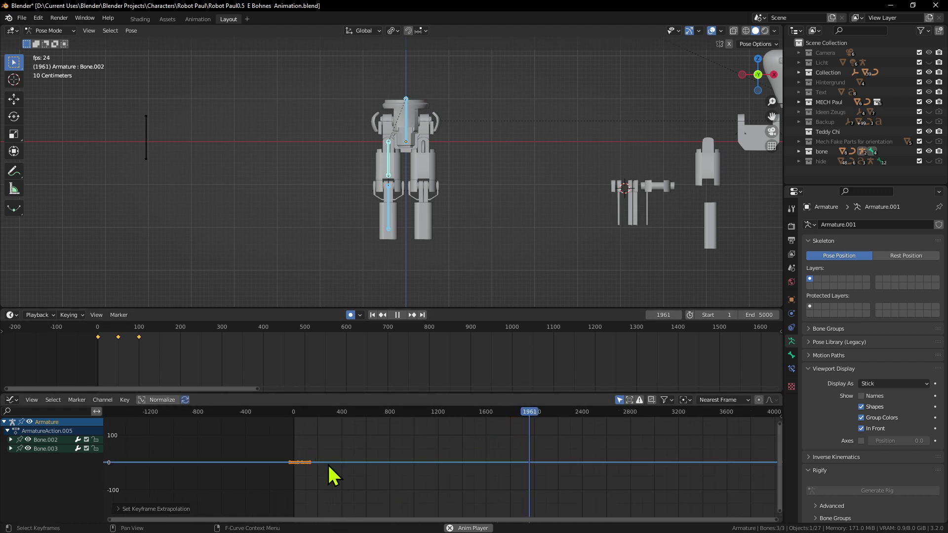
left_click(348, 485)
scroll(430, 207, "up", 3)
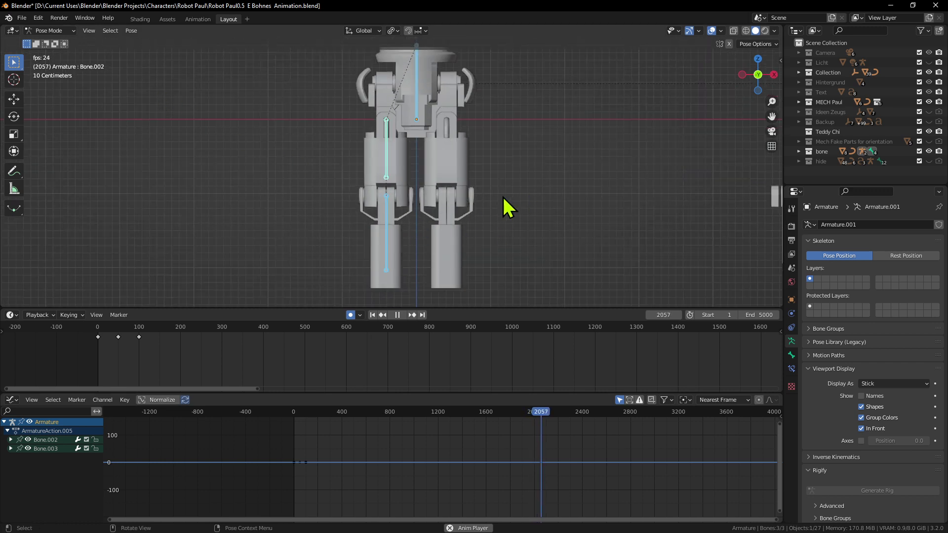
key("space")
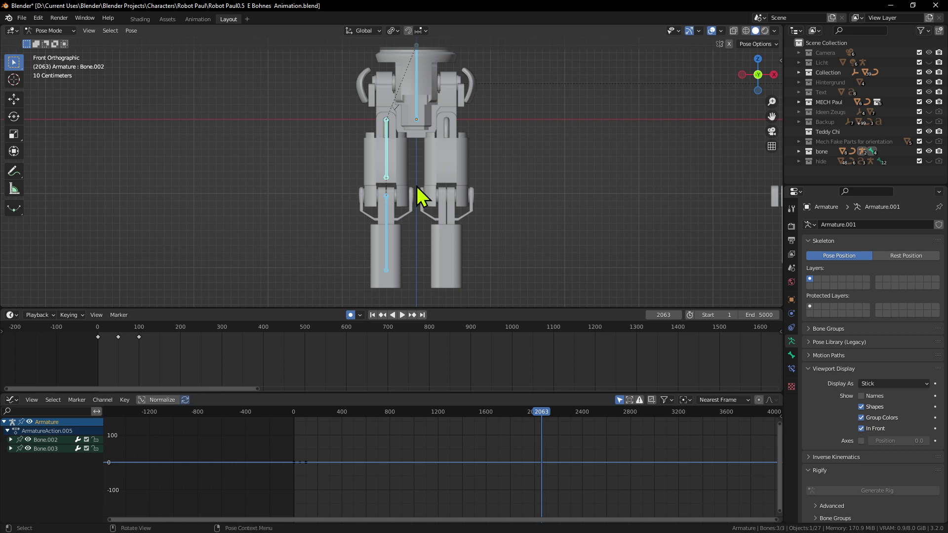
Return to Object Mode, add a Human (Meta-Rig) armature and move it beside the mech legs
left_click(53, 32)
left_click(50, 42)
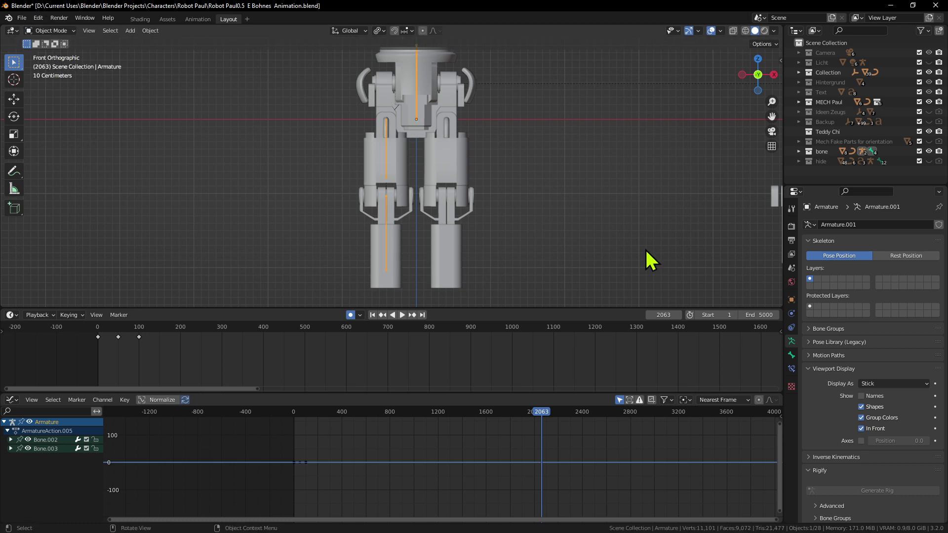
key("shift+a")
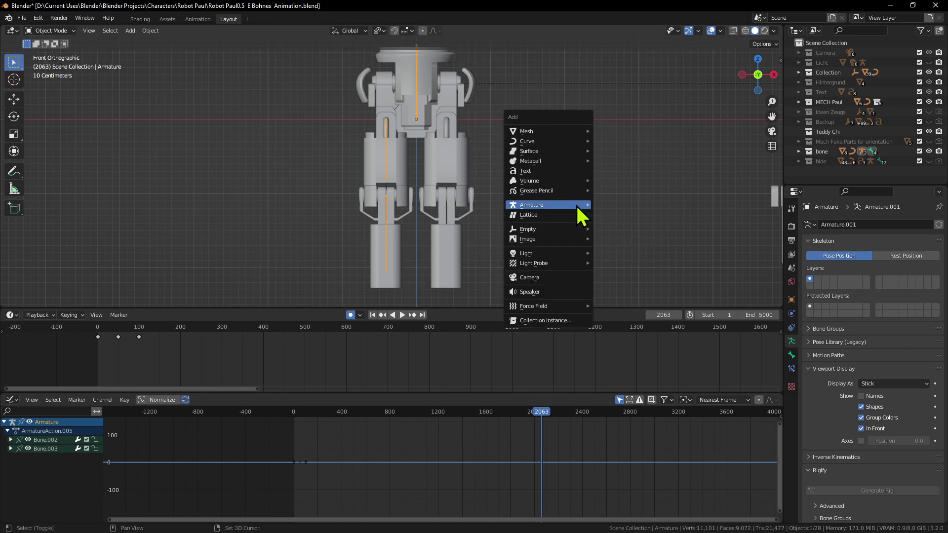
mouse_move(575, 205)
key("shift+a")
mouse_move(501, 213)
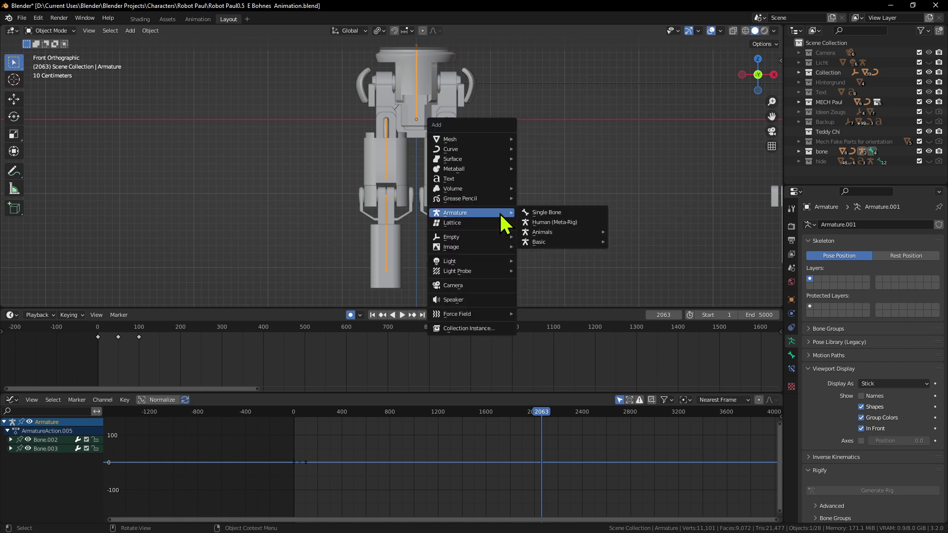
left_click(557, 222)
key("g")
left_click(393, 229)
Delete the human meta-rig standing beside the mech legs
key("x")
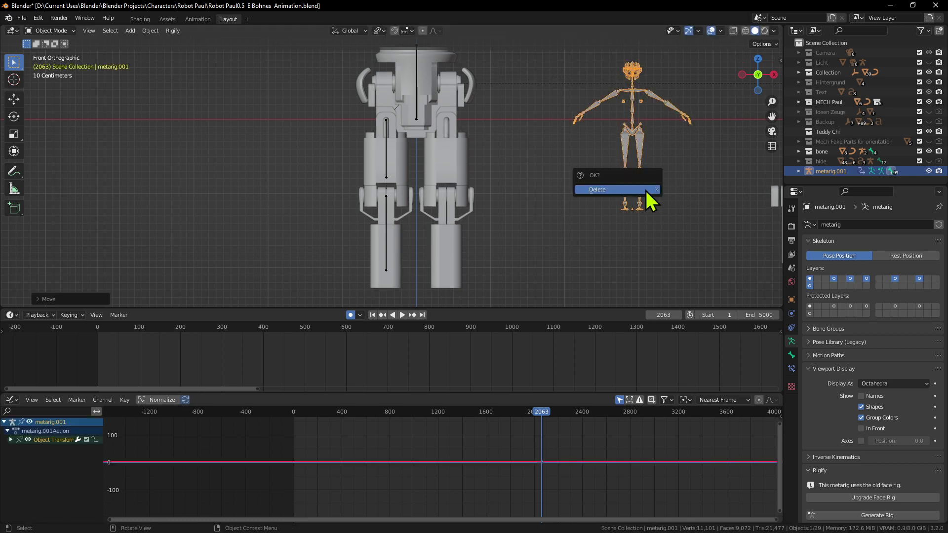
left_click(644, 191)
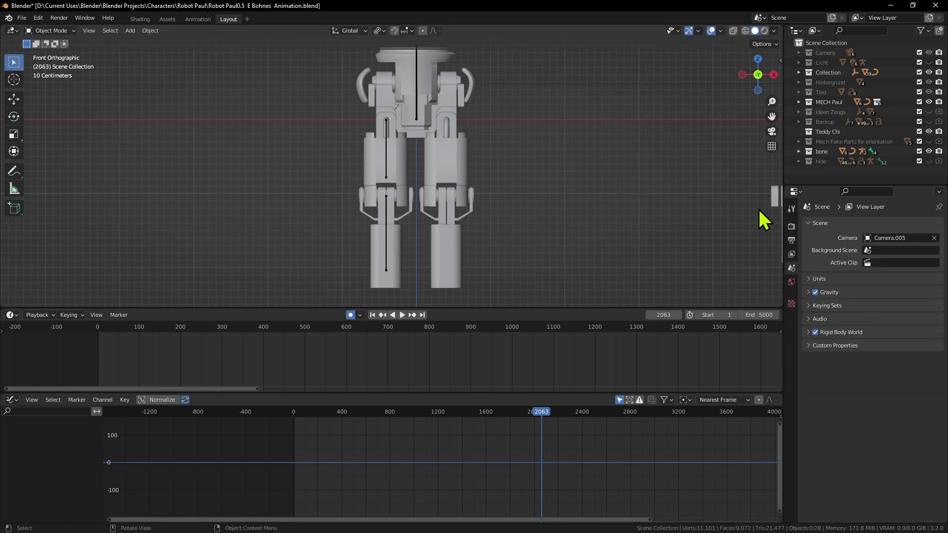
Check the Rigify add-on in the Preferences' enabled add-ons and review the Add options for armatures
left_click(33, 17)
left_click(74, 159)
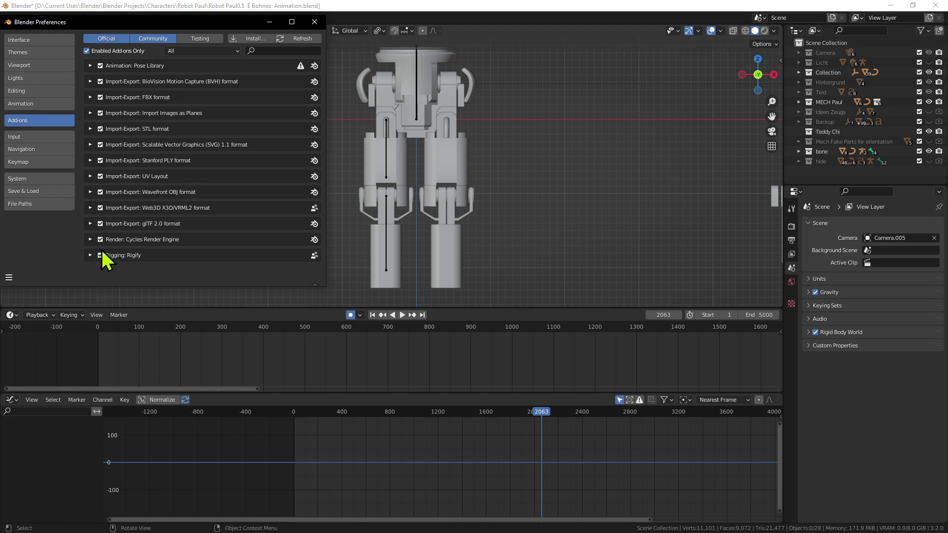
left_click(319, 20)
key("shift+a")
mouse_move(572, 228)
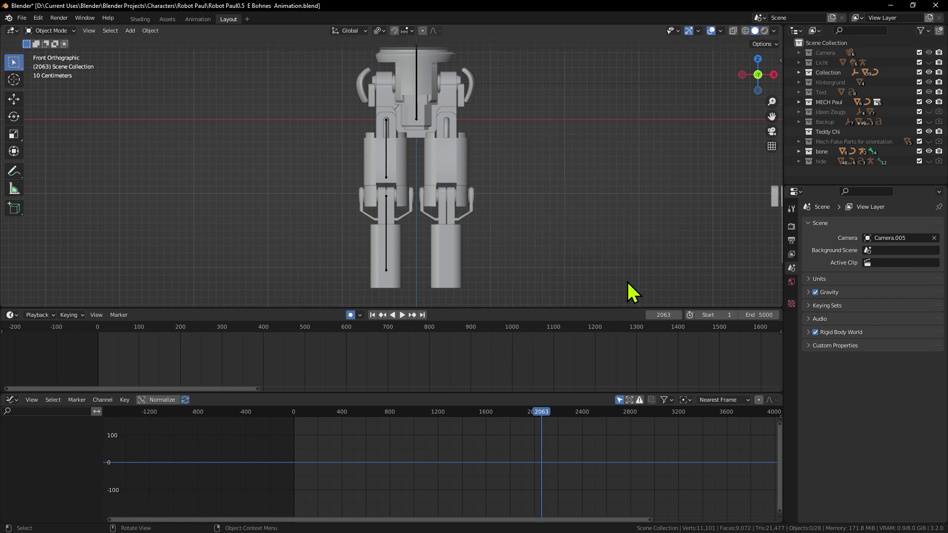
Examine the mech legs and the bones inside them from the front and from angled views
scroll(427, 252, "down", 2)
scroll(461, 236, "up", 2)
scroll(452, 230, "down", 1)
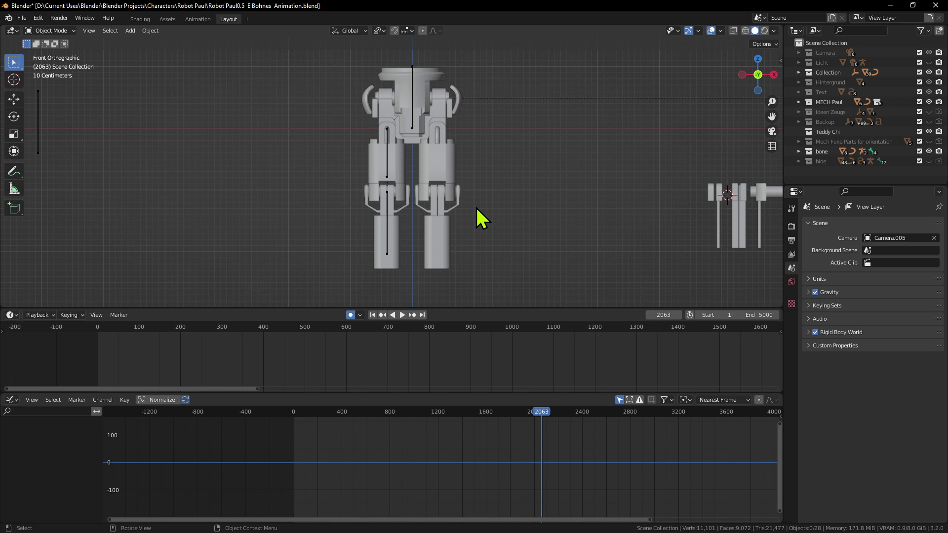
scroll(472, 148, "up", 1)
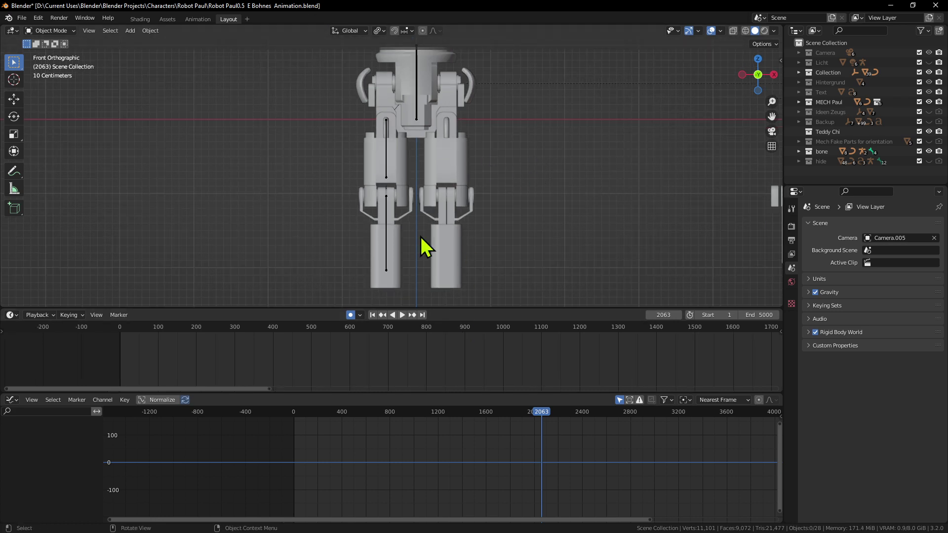
scroll(561, 230, "down", 2)
scroll(558, 230, "up", 2)
middle_click_drag(447, 177, 515, 162)
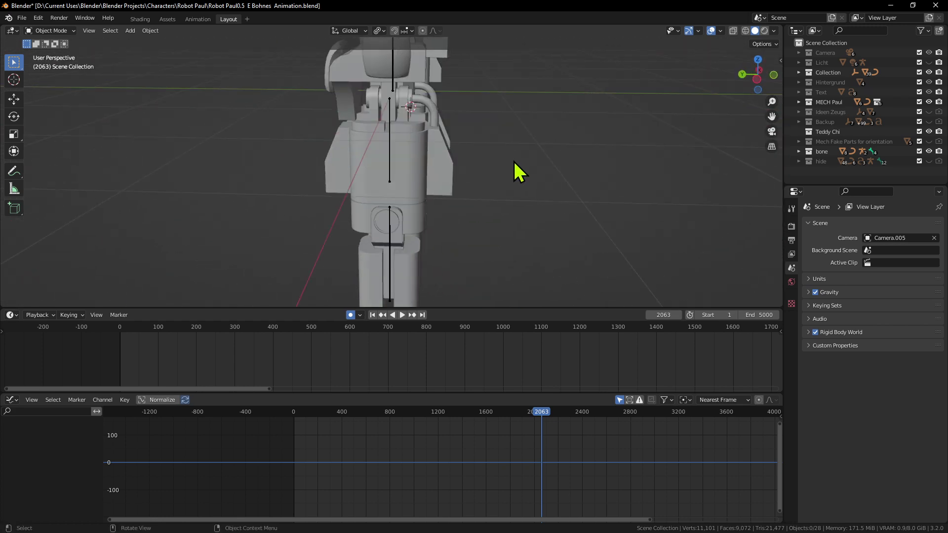
mouse_move(514, 169)
middle_mouse_down()
mouse_move(563, 211)
mouse_move(507, 177)
middle_mouse_up()
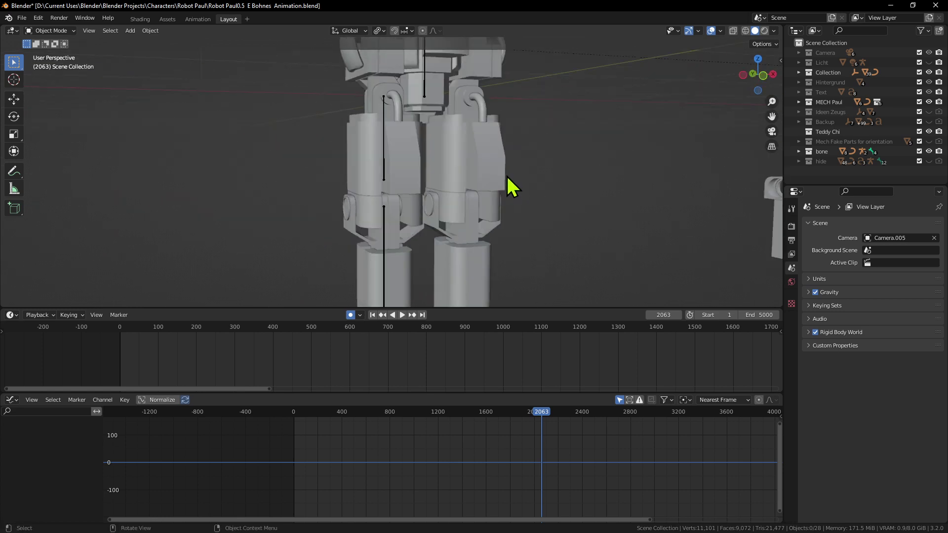
key("KP_1")
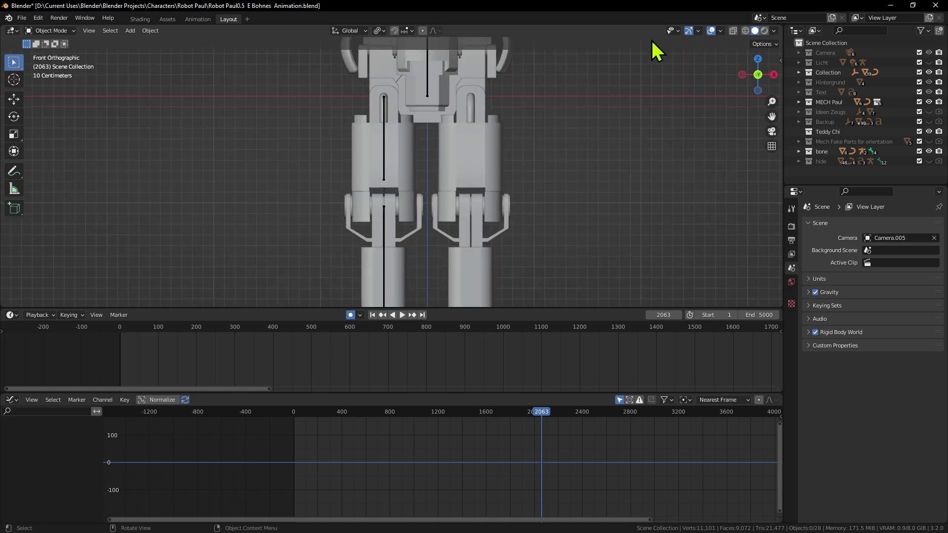
scroll(463, 152, "down", 3)
scroll(463, 152, "up", 2)
scroll(476, 182, "up", 2)
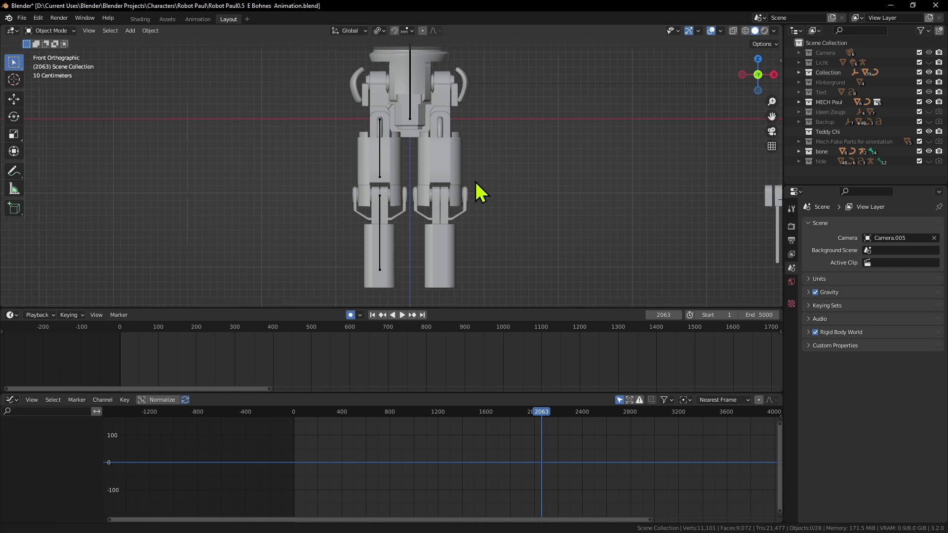
Switch to the Assets workspace, show the legs from the front and collapse the sidebar's Active Tool and Options sections
left_click(167, 19)
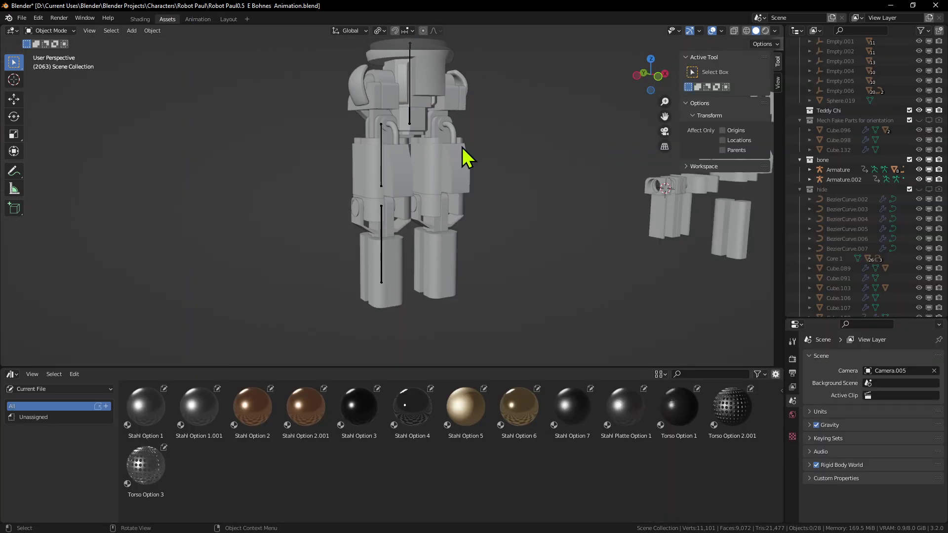
key("KP_1")
key("KP_7")
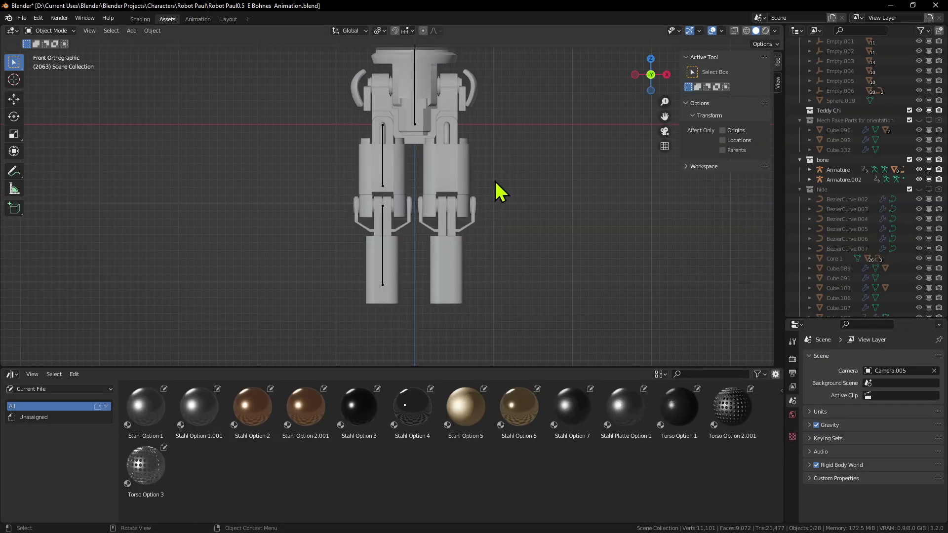
left_click(696, 58)
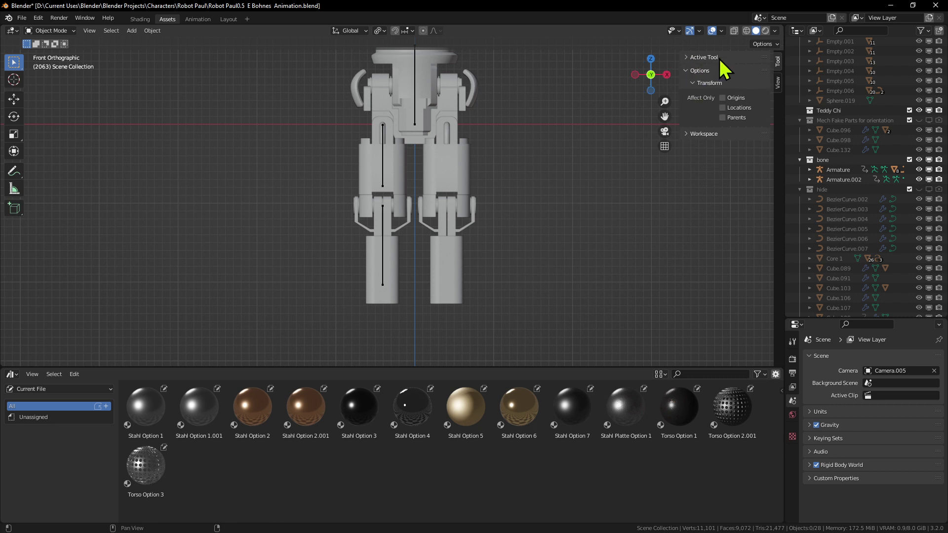
left_click(690, 71)
scroll(544, 131, "up", 2)
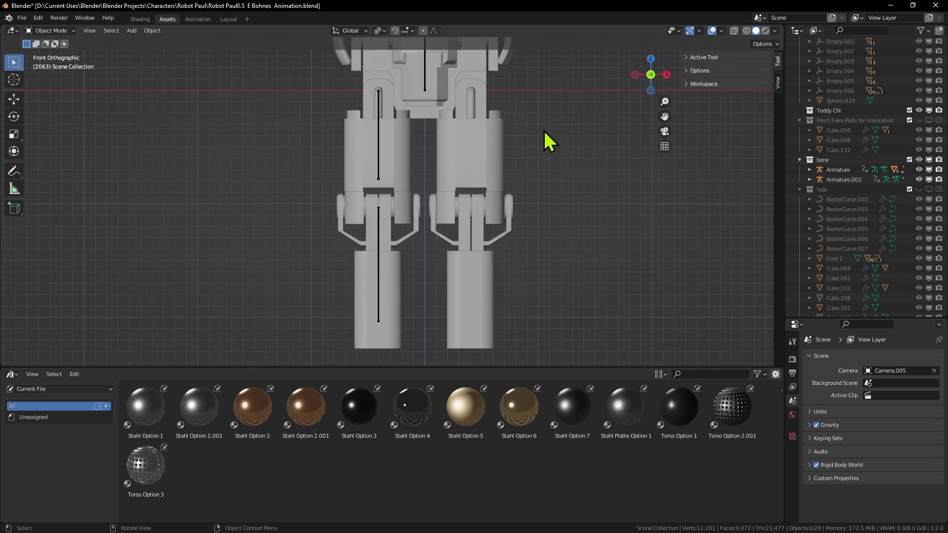
scroll(520, 164, "down", 3)
scroll(520, 163, "up", 1)
middle_click_drag(585, 179, 535, 237, "shift")
Switch to the Shading workspace and view the mech legs from the front and slightly from an angle
left_click(140, 19)
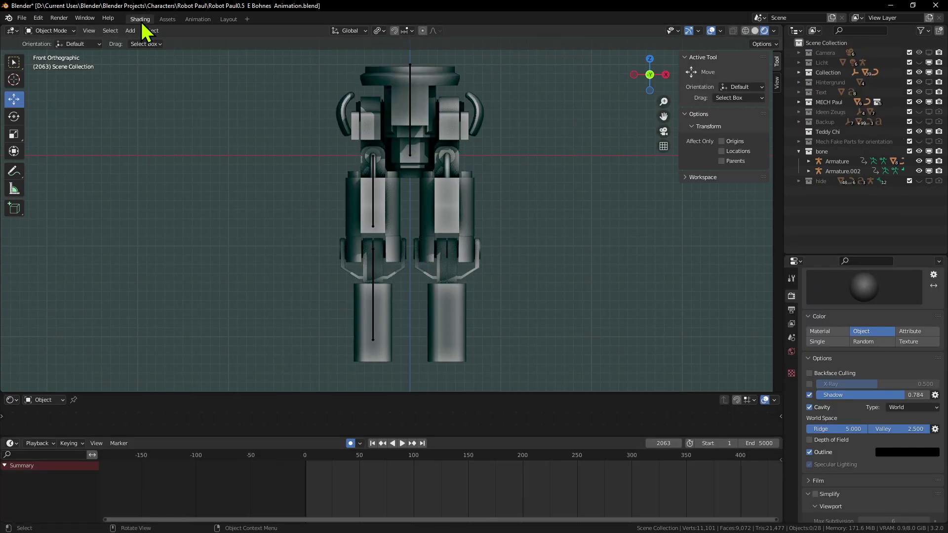
scroll(499, 187, "down", 4)
scroll(434, 250, "up", 3)
scroll(437, 225, "down", 1)
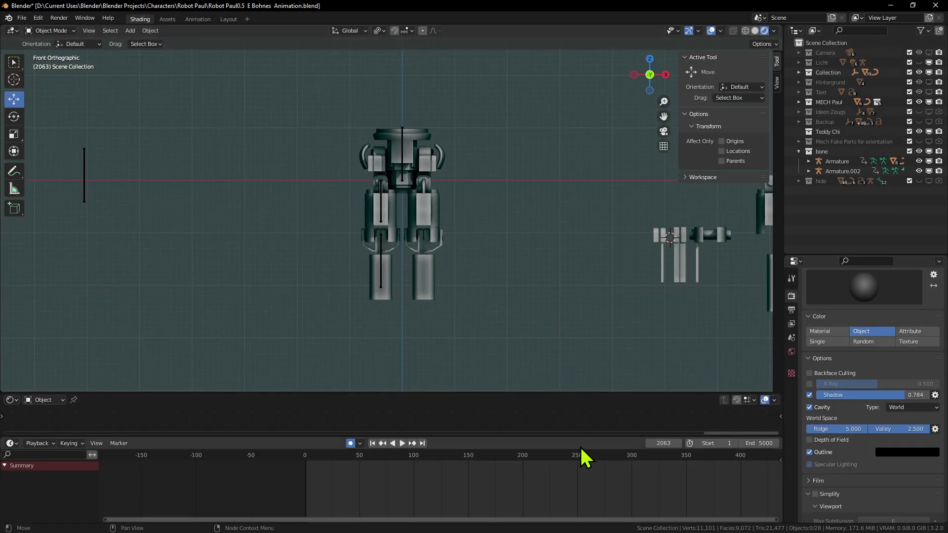
scroll(394, 156, "up", 1)
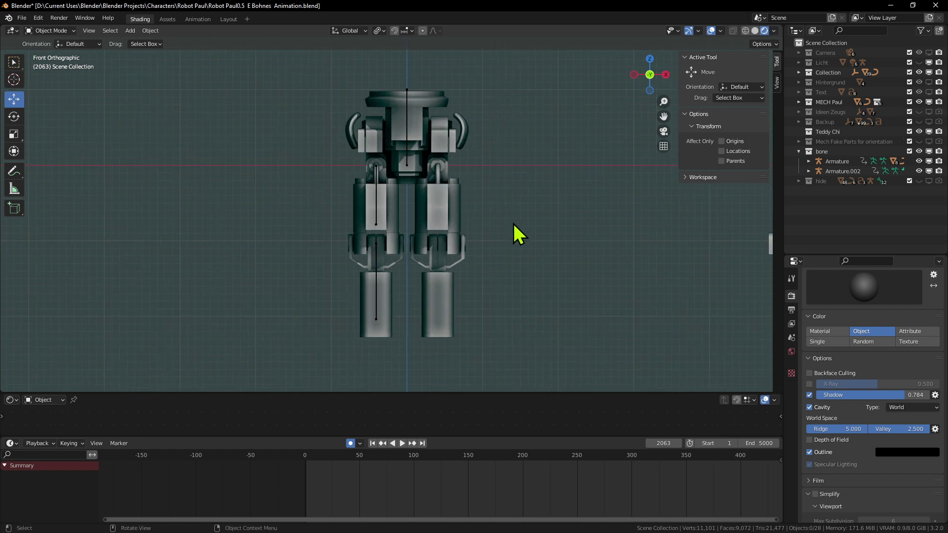
middle_click_drag(428, 237, 461, 220)
scroll(461, 220, "up", 2)
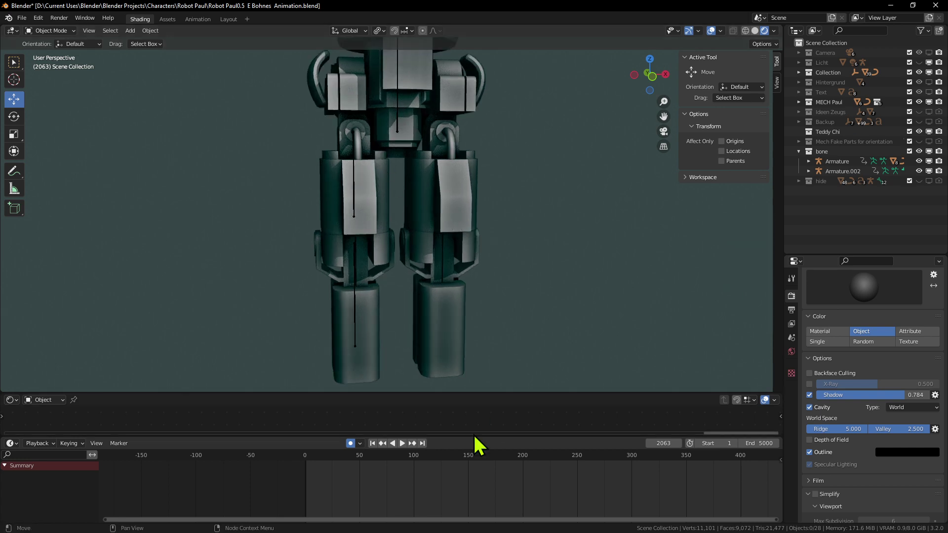
Play the animation with the timeline showing a much longer frame range, and stop playback at frame 251
left_click(509, 472)
key("space")
scroll(526, 475, "down", 10)
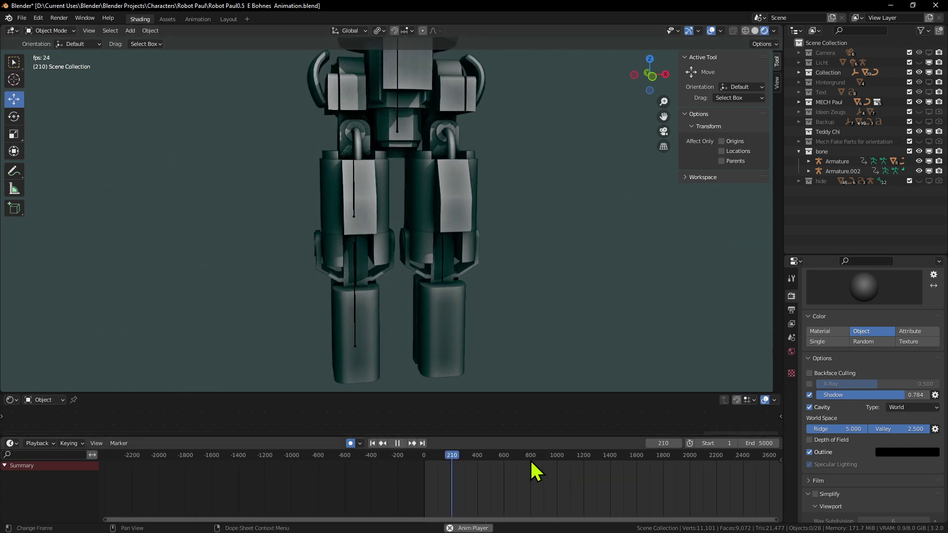
scroll(424, 247, "down", 4)
key("space")
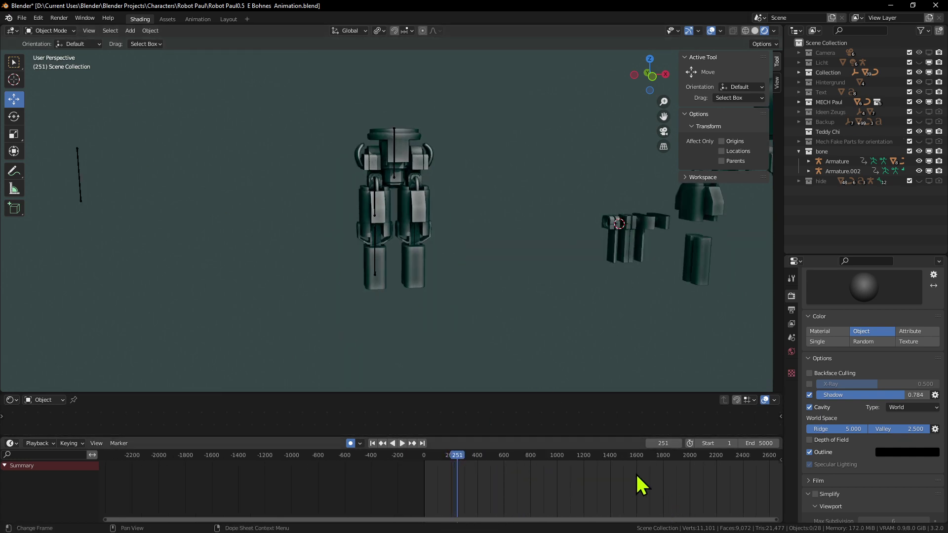
Replay the legs' spreading motion from near the timeline's start, view it from an angle, and scrub to frame 160
middle_click_drag(493, 276, 476, 232)
left_click_drag(446, 463, 429, 455)
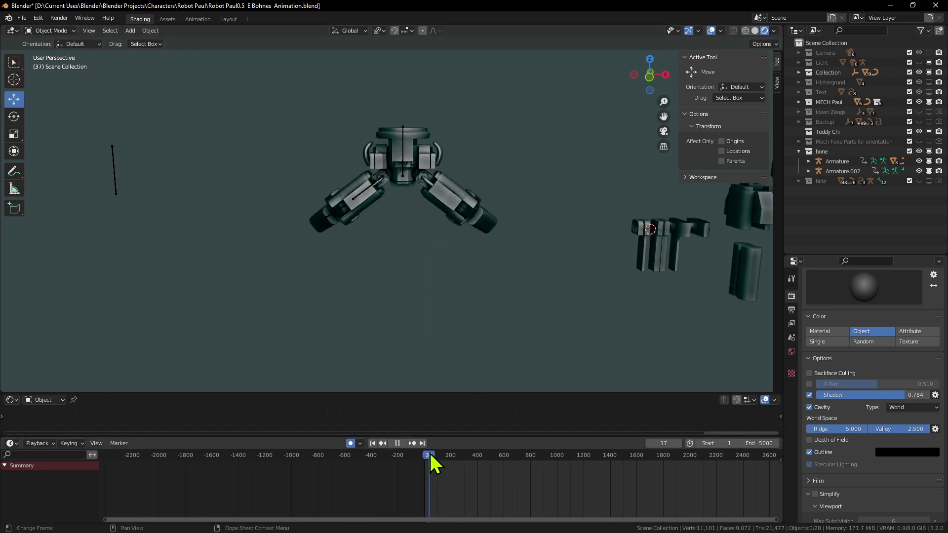
scroll(356, 152, "up", 5)
middle_click_drag(355, 152, 475, 227)
key("space")
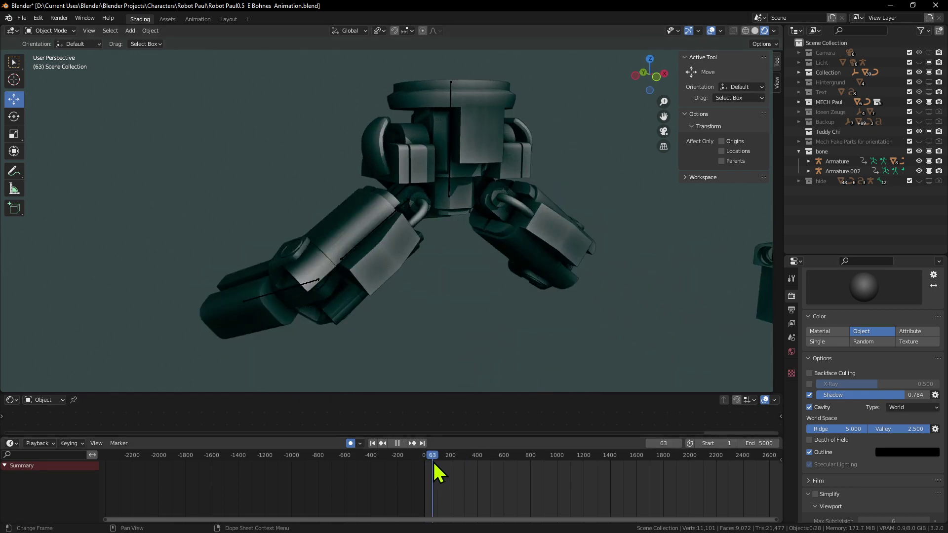
left_click_drag(433, 461, 445, 461)
scroll(418, 250, "up", 3)
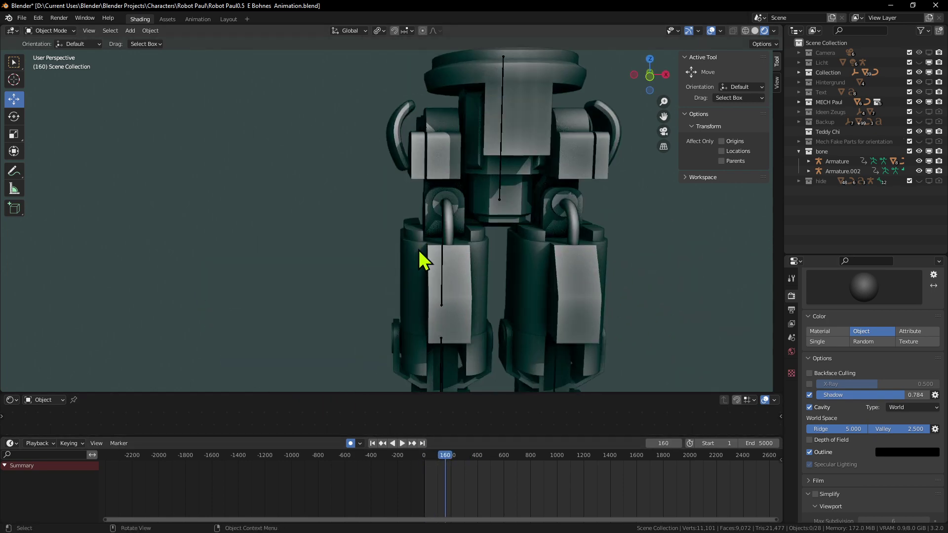
Delete the armature running through the mech's hip and leg
left_click(444, 278)
scroll(452, 292, "down", 3)
key("x")
left_click(461, 291)
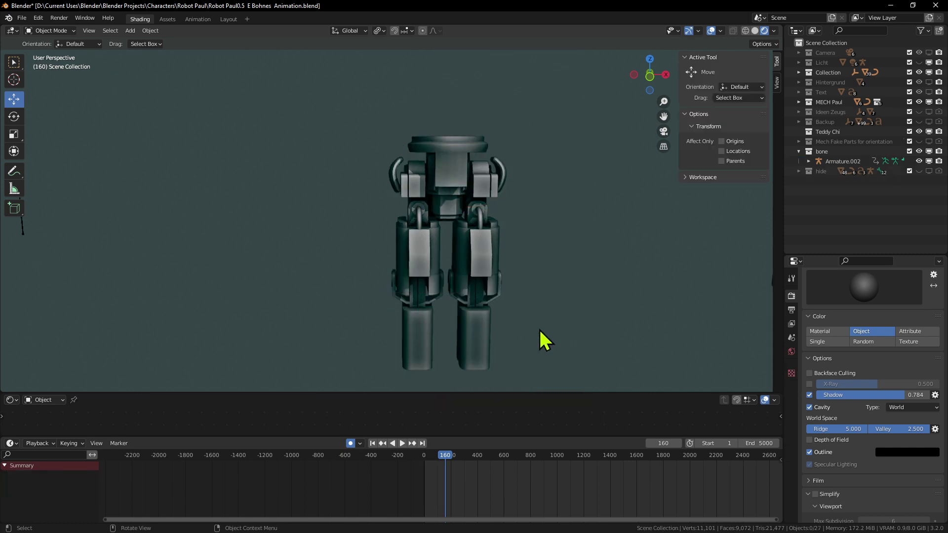
Delete the remaining single-bone armature standing beside the mech legs
scroll(532, 311, "down", 3)
left_click(165, 212)
key("g")
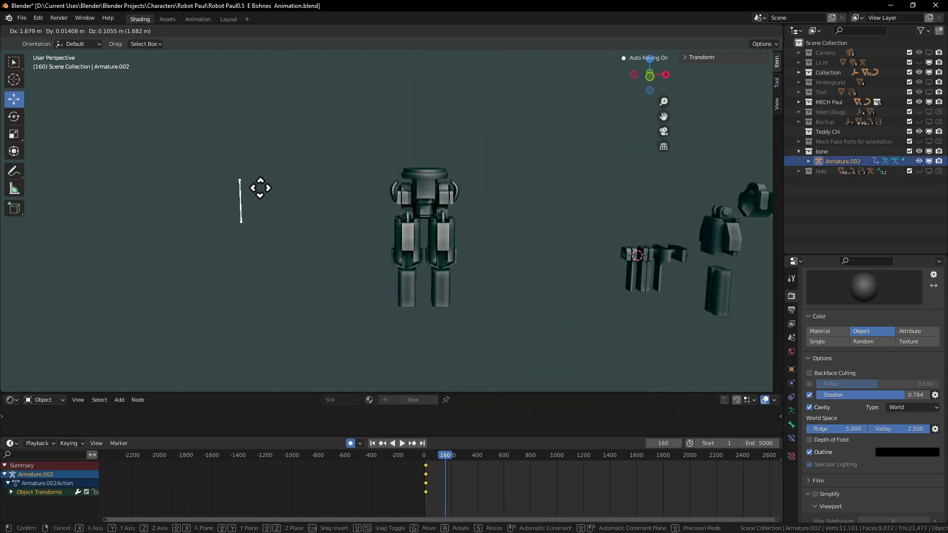
key("Escape")
key("x")
left_click(254, 190)
Maximize the 3D viewport, change its shading to Solid and view the legs from an angle
scroll(453, 297, "up", 8)
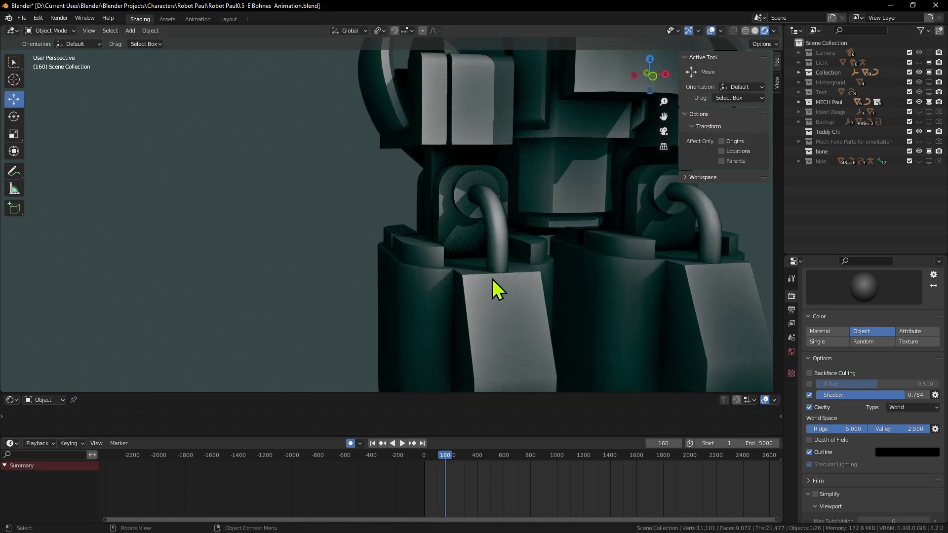
key("ctrl+space")
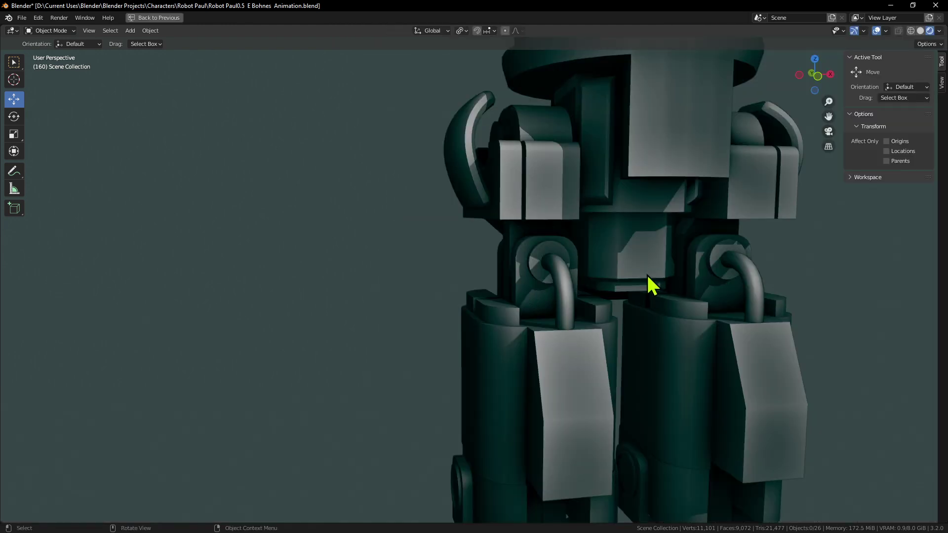
scroll(473, 248, "up", 3)
middle_click_drag(473, 248, 453, 238)
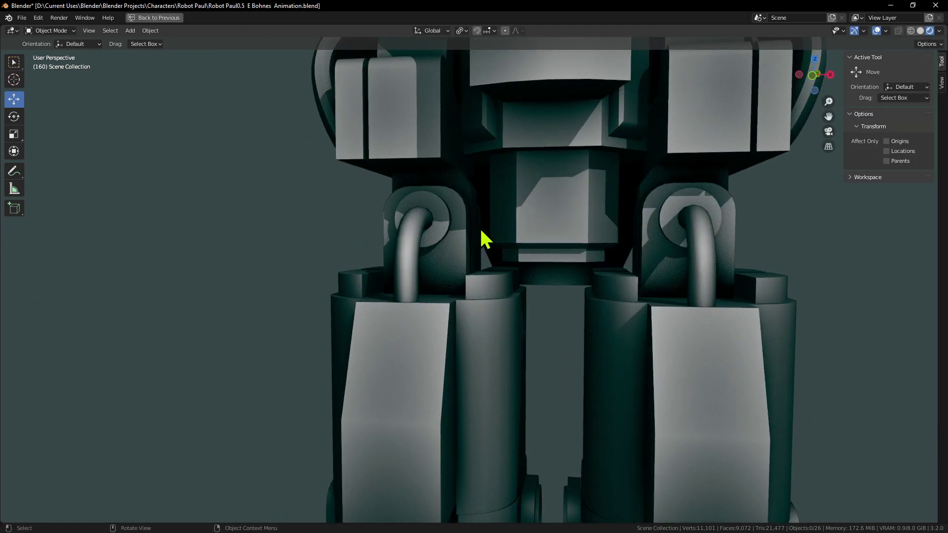
left_click(920, 31)
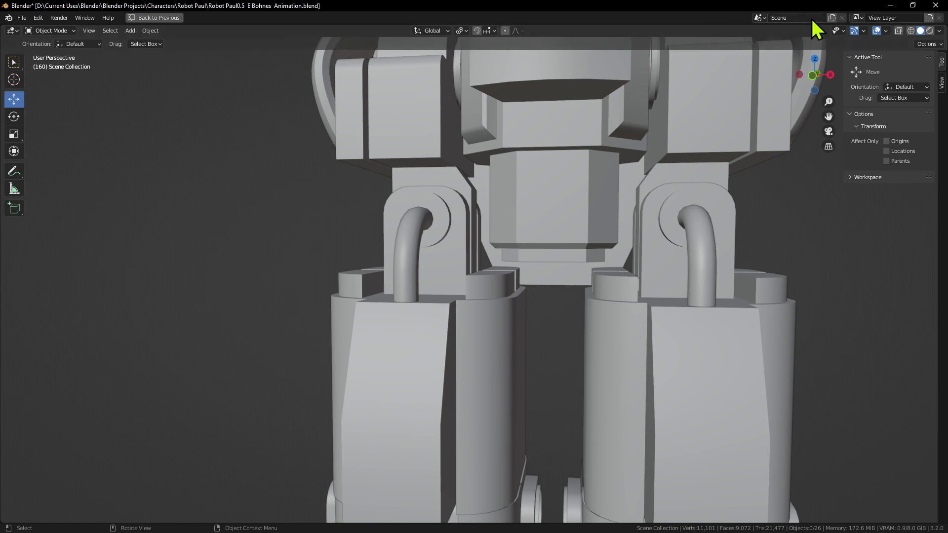
scroll(494, 262, "down", 9)
middle_click_drag(493, 265, 546, 271)
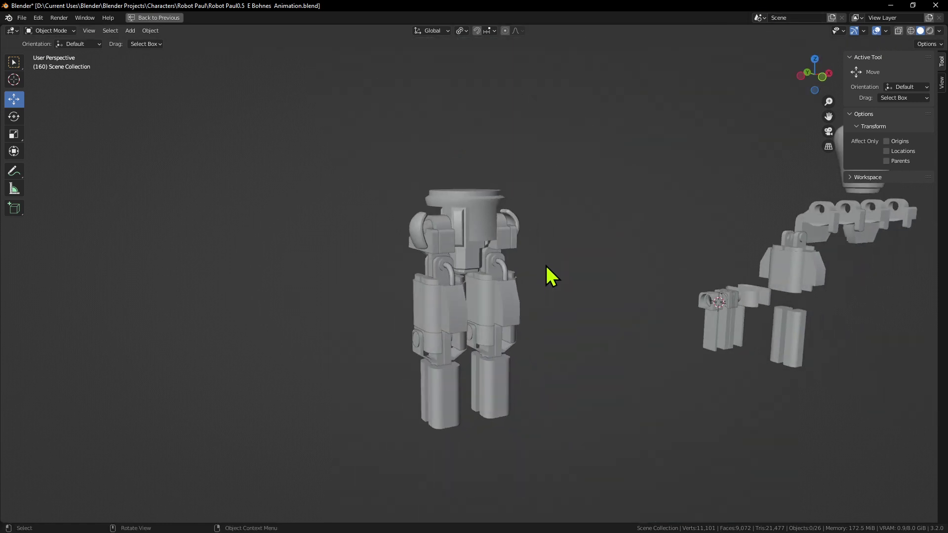
scroll(633, 254, "up", 3)
left_click(885, 32)
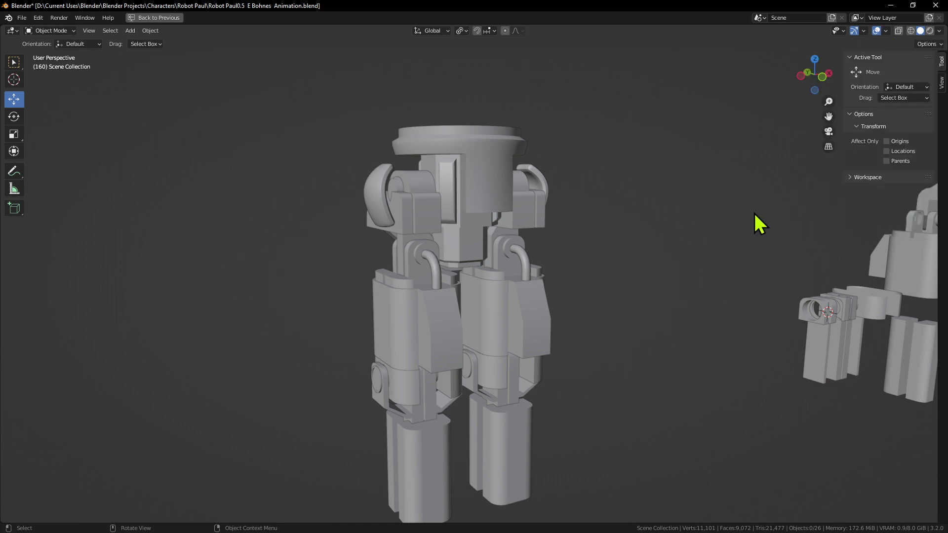
Select the mirrored upper leg part and try rotating it around its origin at the hip joint
left_click(414, 378)
left_click(497, 333)
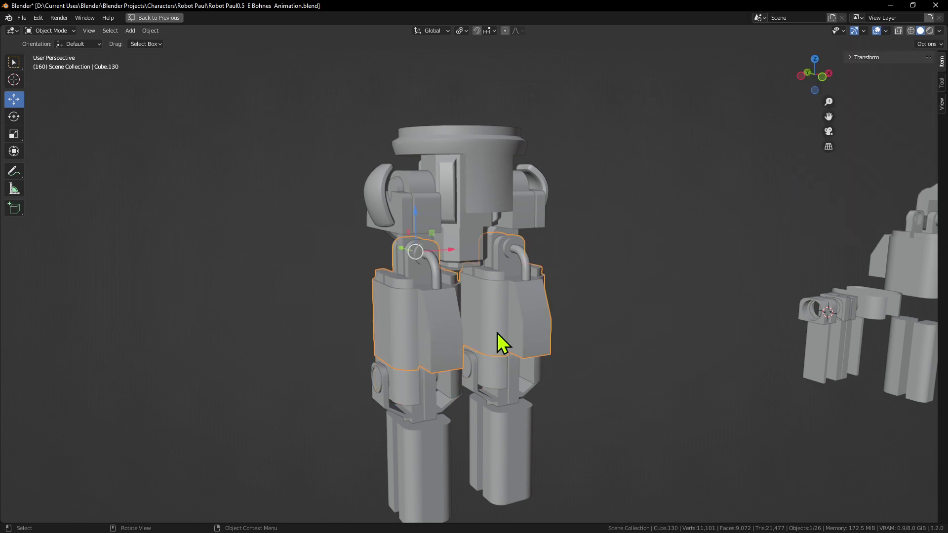
middle_click_drag(496, 333, 448, 276)
scroll(437, 233, "up", 3)
key("r")
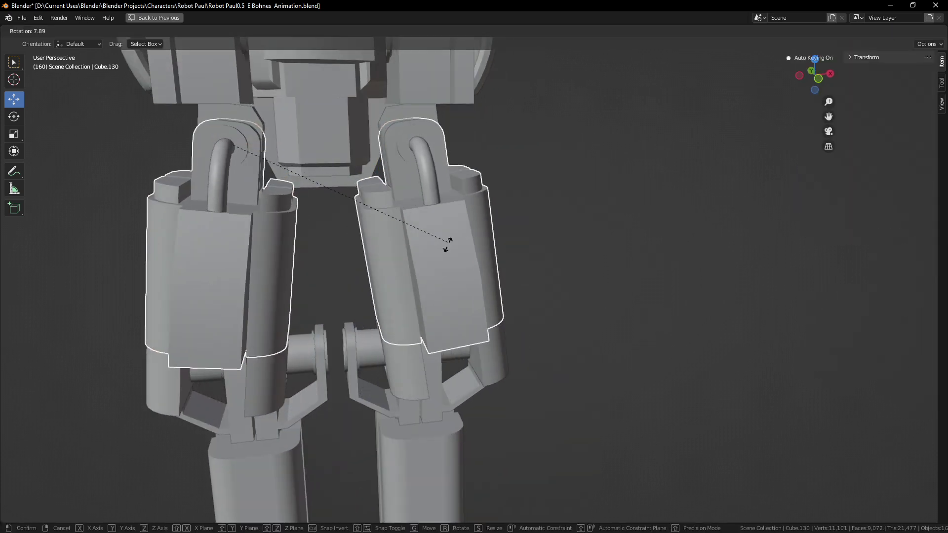
right_click(402, 316)
scroll(400, 321, "down", 3)
scroll(396, 286, "up", 3)
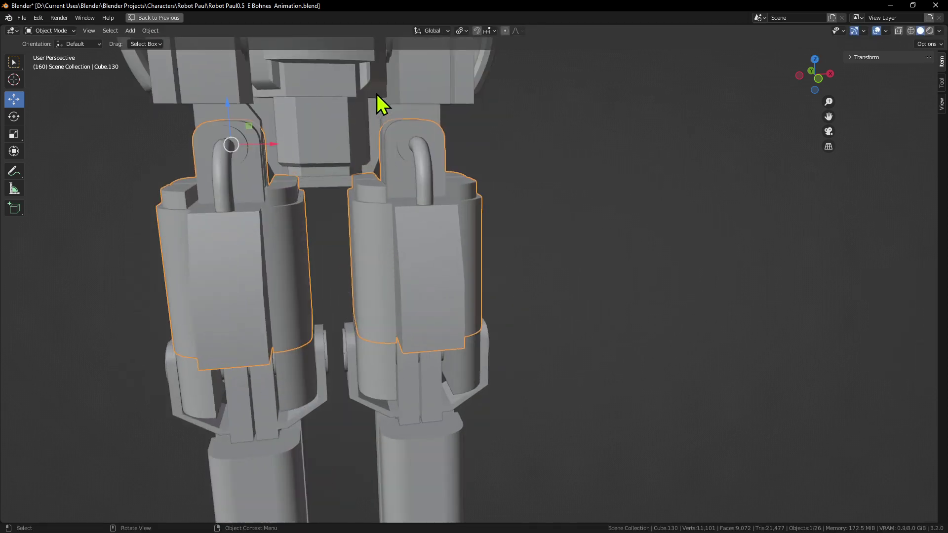
key("r")
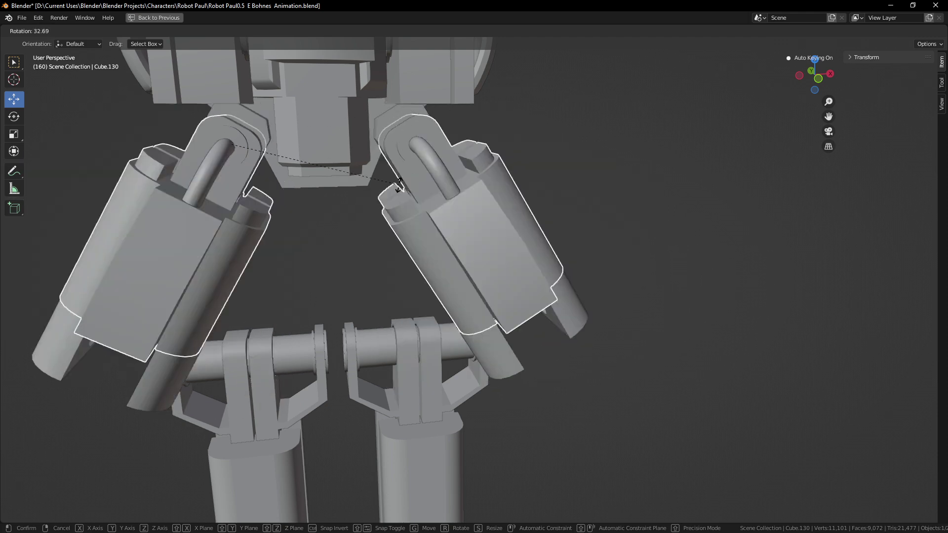
right_click(475, 260)
Inspect the upper leg's origin at the hip joint up close and check the viewport gizmo display options
scroll(475, 262, "down", 5)
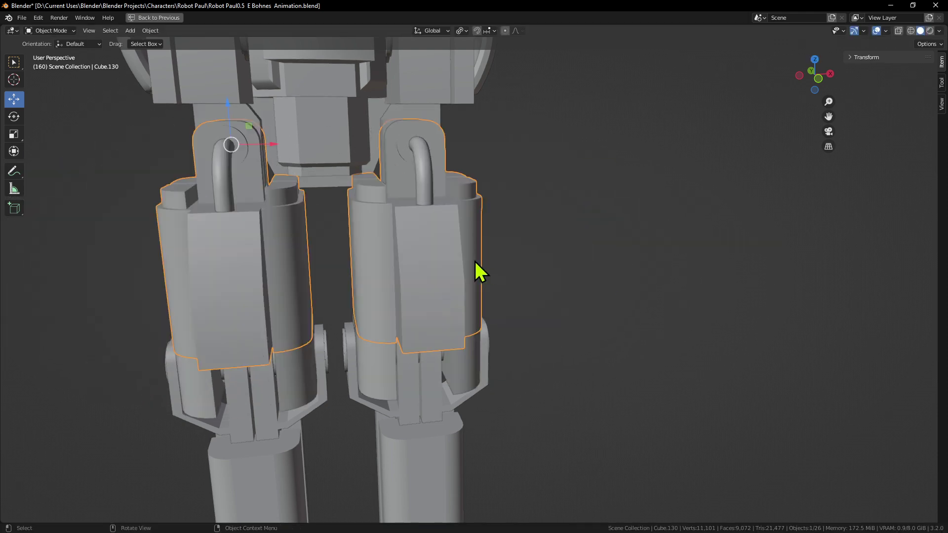
scroll(442, 254, "up", 2)
middle_click_drag(418, 250, 844, 51, "shift")
scroll(550, 165, "up", 4)
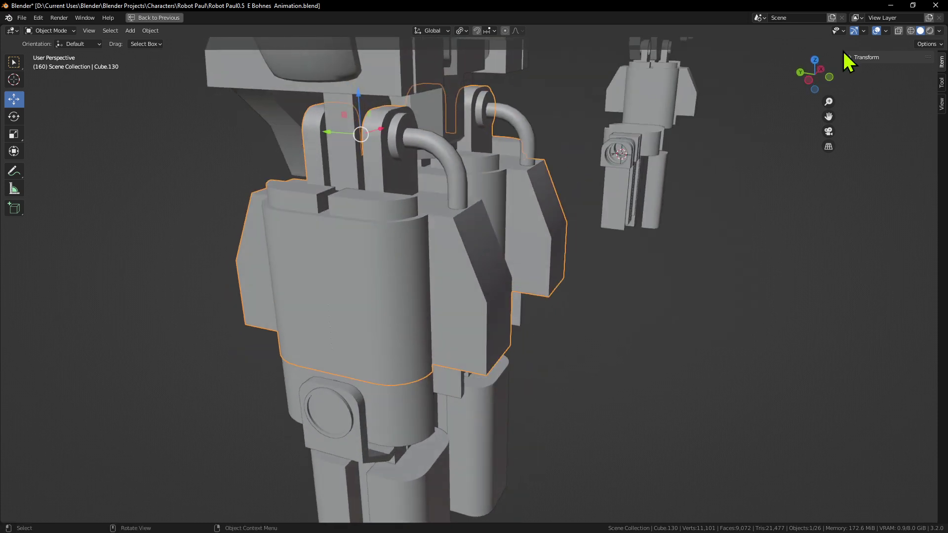
left_click(886, 31)
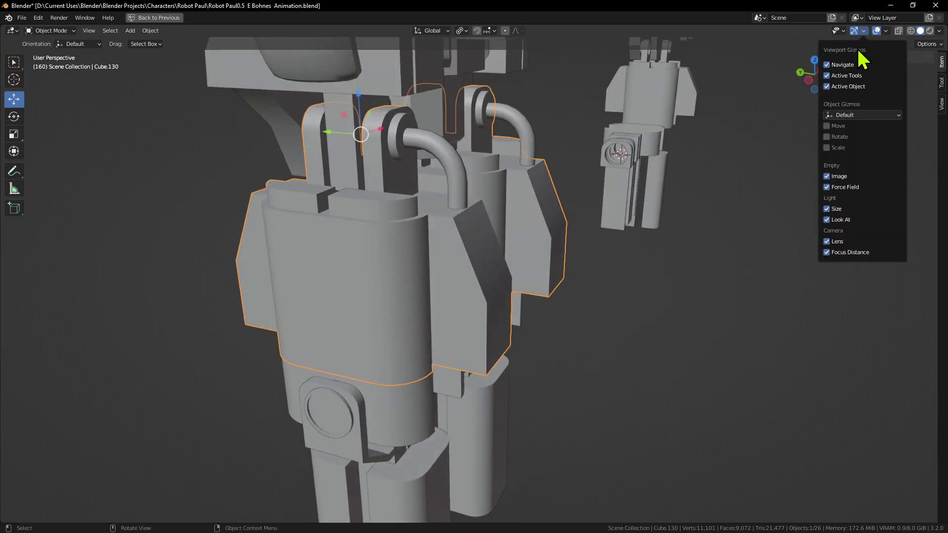
left_click(887, 32)
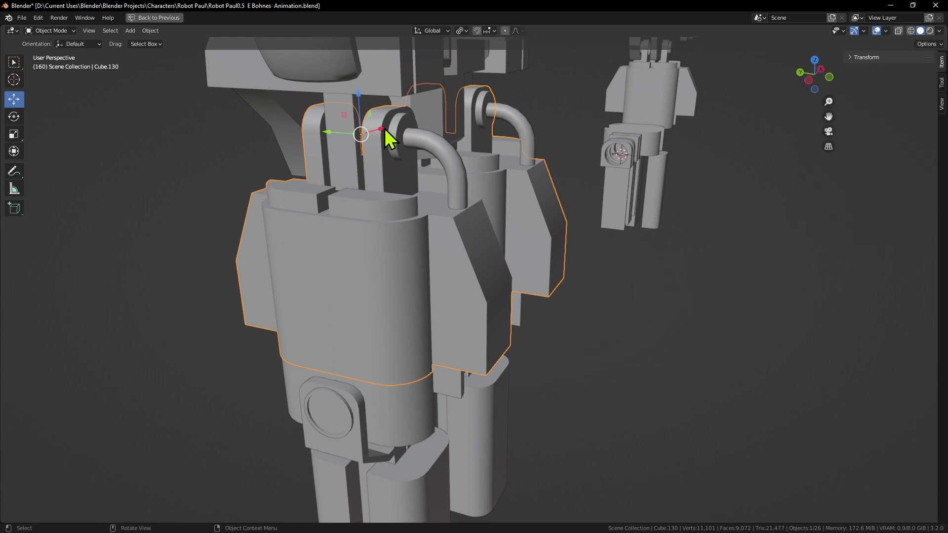
middle_click_drag(383, 129, 407, 127, "ctrl")
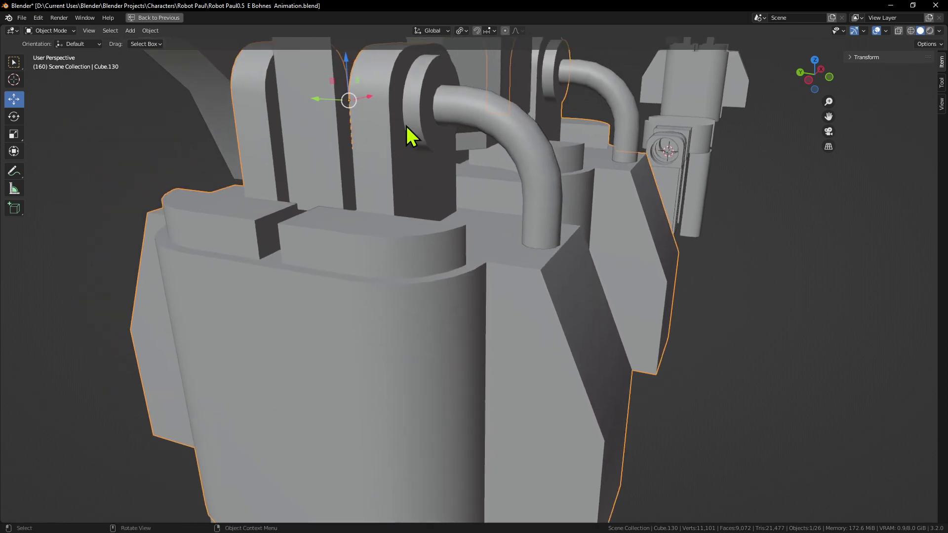
Clear the selection, reselect the upper leg part and try swinging both thighs outward from the hip joints
key("alt+a")
scroll(363, 103, "down", 5)
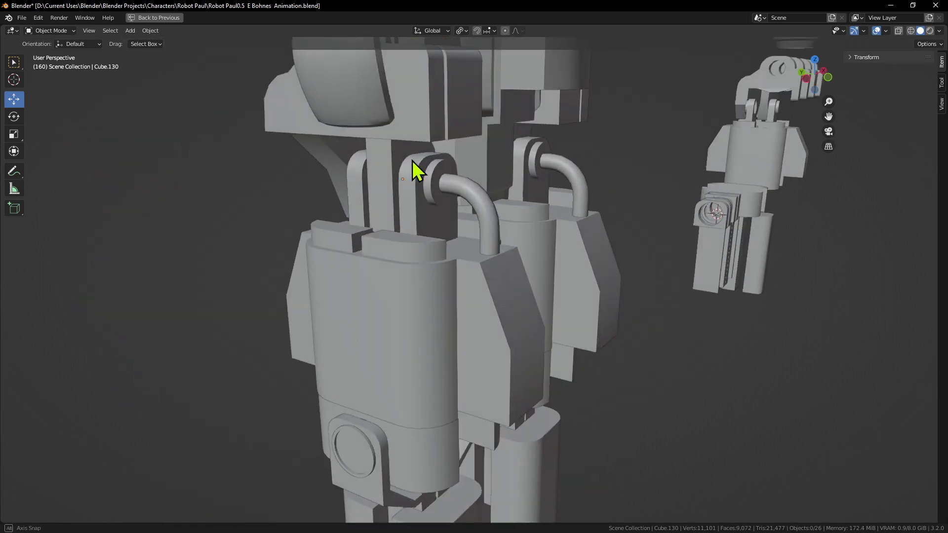
scroll(414, 178, "up", 2)
left_click(416, 194)
scroll(422, 192, "up", 1)
key("r")
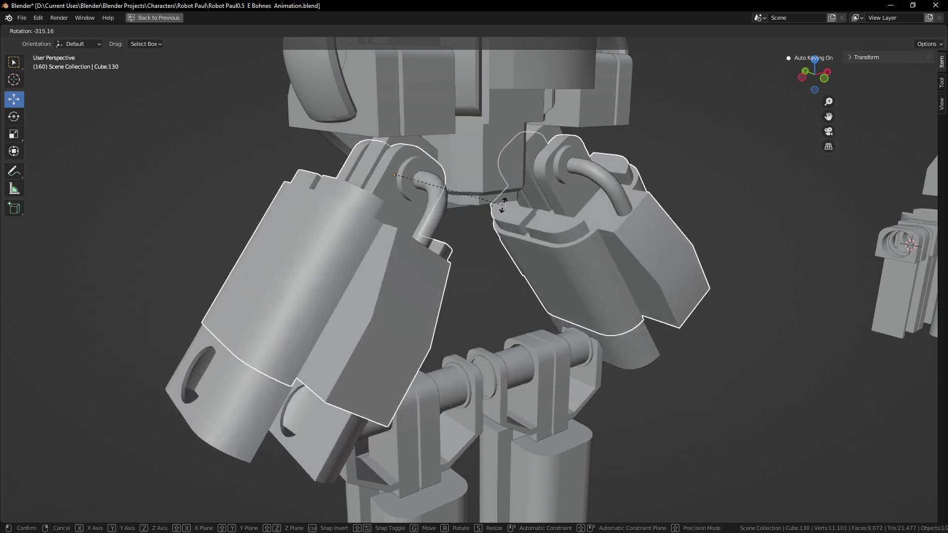
right_click(626, 219)
Examine the boneless mech legs from angled and close-up views, ending in the front view with space beside them
scroll(630, 246, "down", 5)
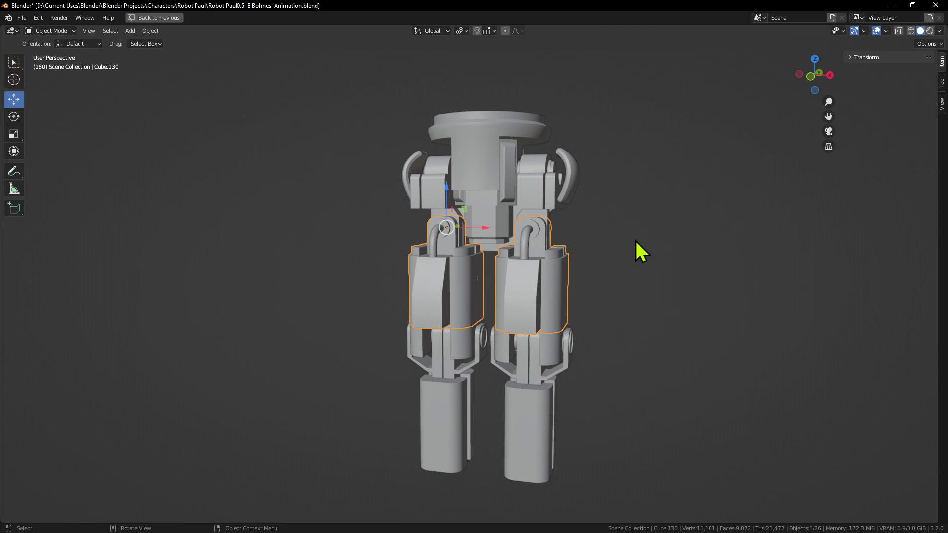
middle_click_drag(636, 242, 642, 242)
key("KP_7")
key("KP_1")
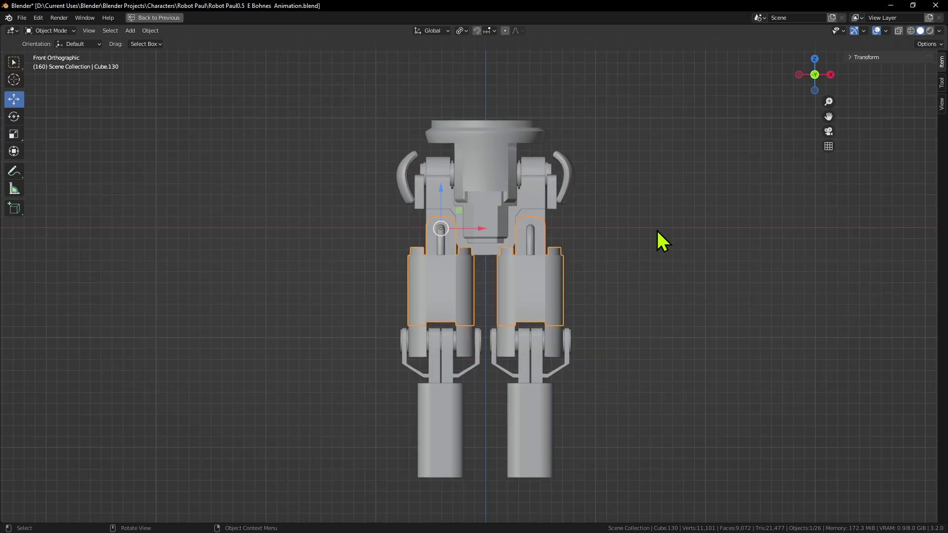
scroll(567, 300, "up", 1)
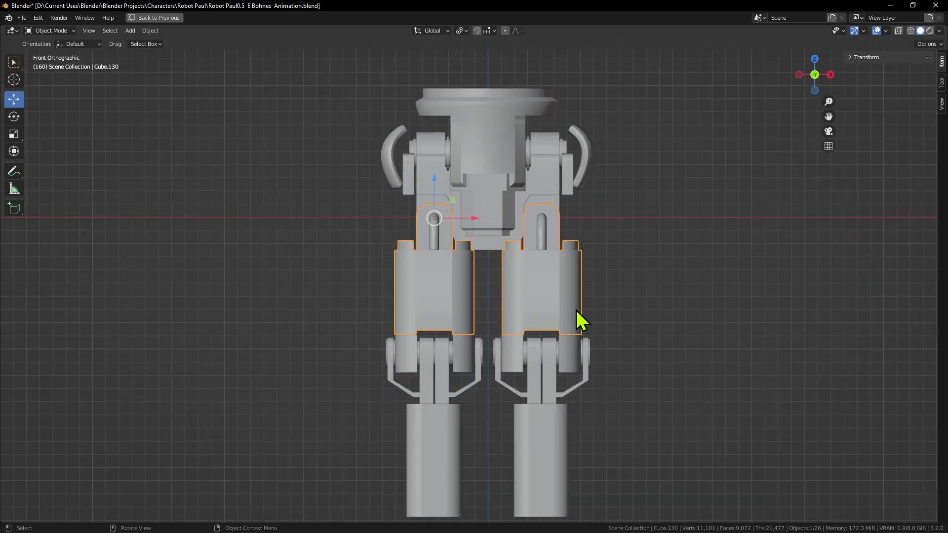
scroll(472, 162, "up", 2)
middle_click_drag(476, 169, 508, 269)
scroll(495, 226, "up", 5)
middle_click_drag(586, 211, 526, 205)
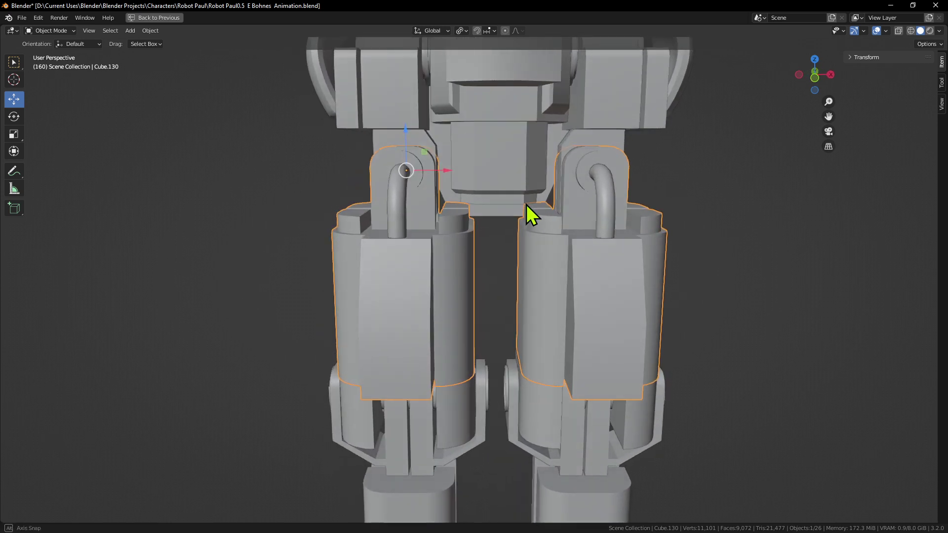
scroll(540, 215, "down", 8)
scroll(669, 272, "up", 2)
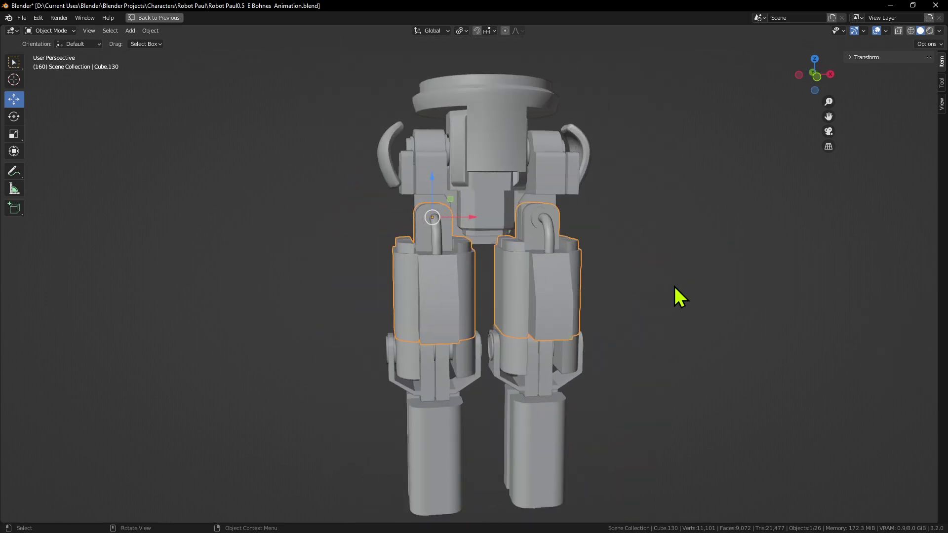
key("KP_7")
key("KP_1")
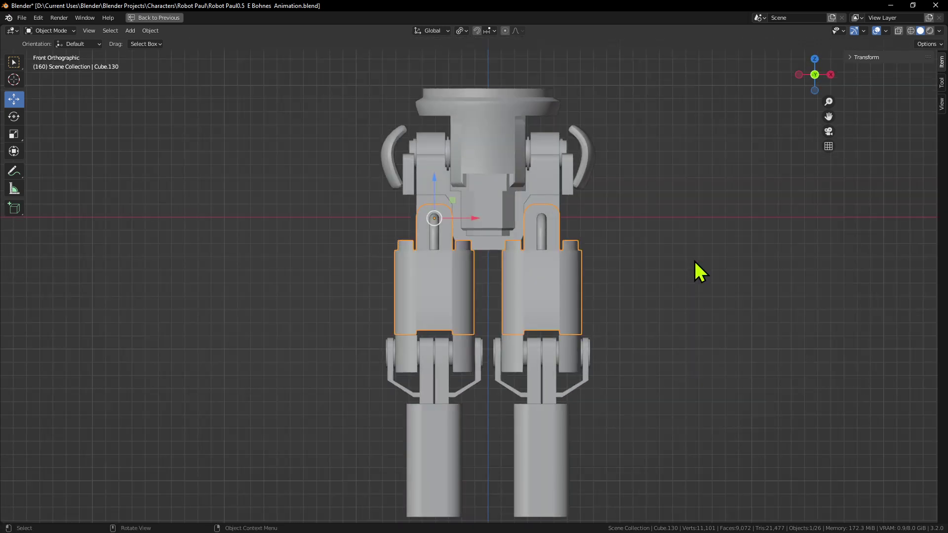
middle_click_drag(716, 280, 636, 257, "shift")
scroll(622, 255, "down", 2)
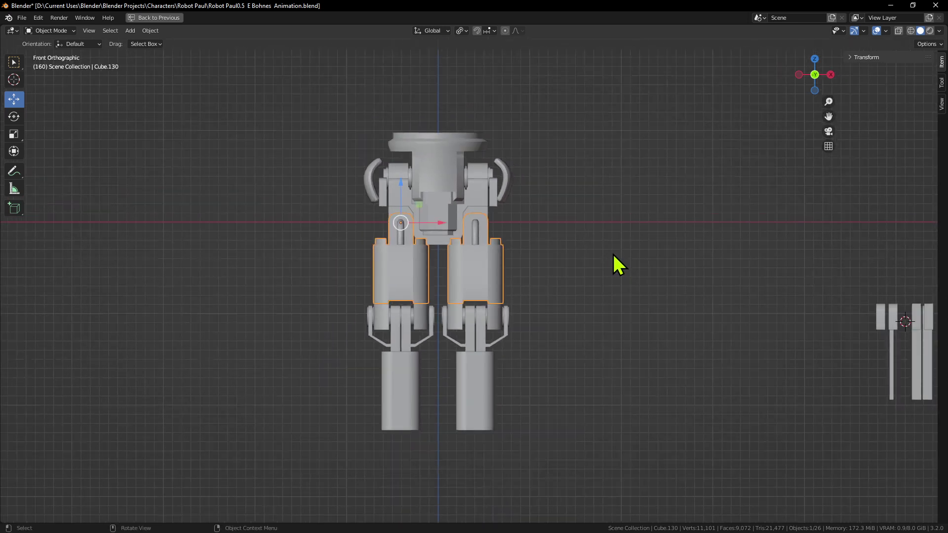
Switch the viewport to rendered shading, with the cavity valley at 2.183 and the object color taken from Material
scroll(558, 268, "up", 2)
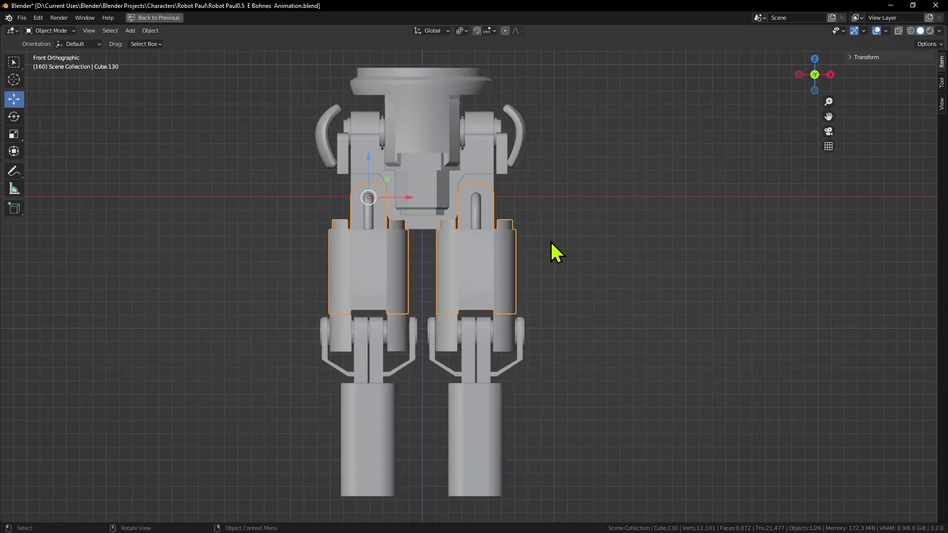
left_click(931, 32)
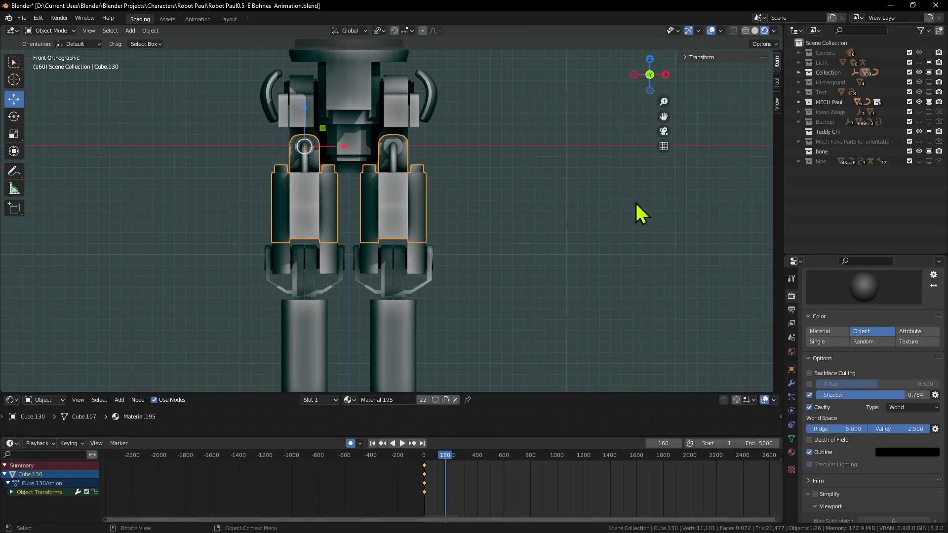
key("ctrl+space")
left_click_drag(924, 431, 853, 429)
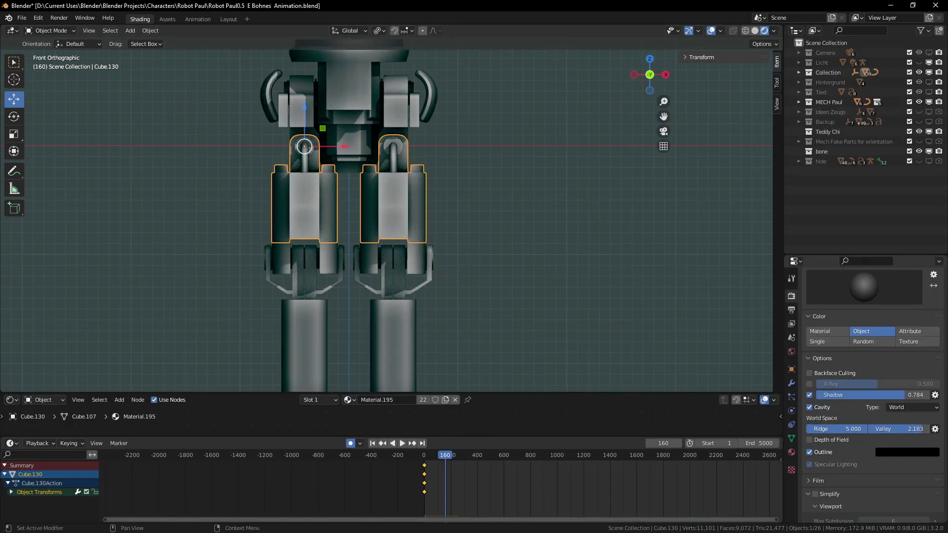
left_click(835, 331)
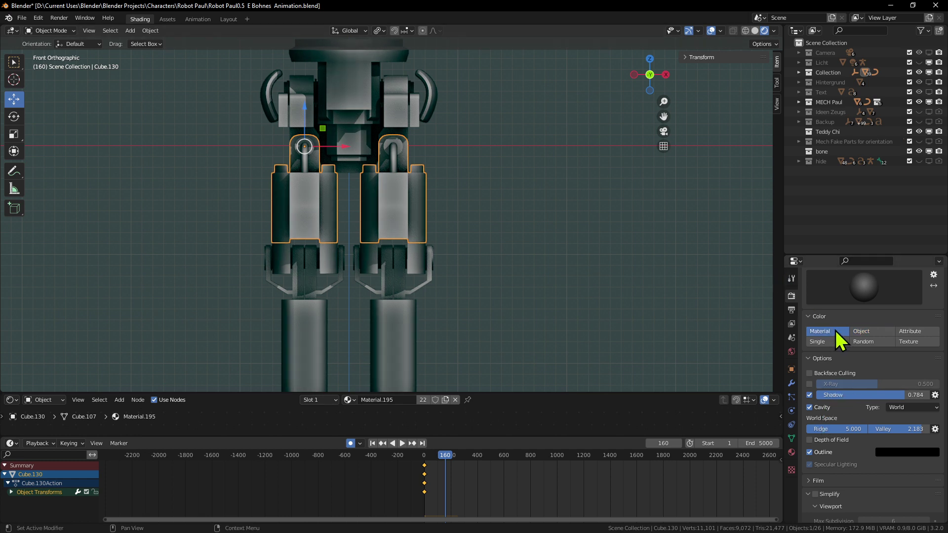
left_click(861, 330)
left_click(840, 332)
scroll(443, 233, "up", 2)
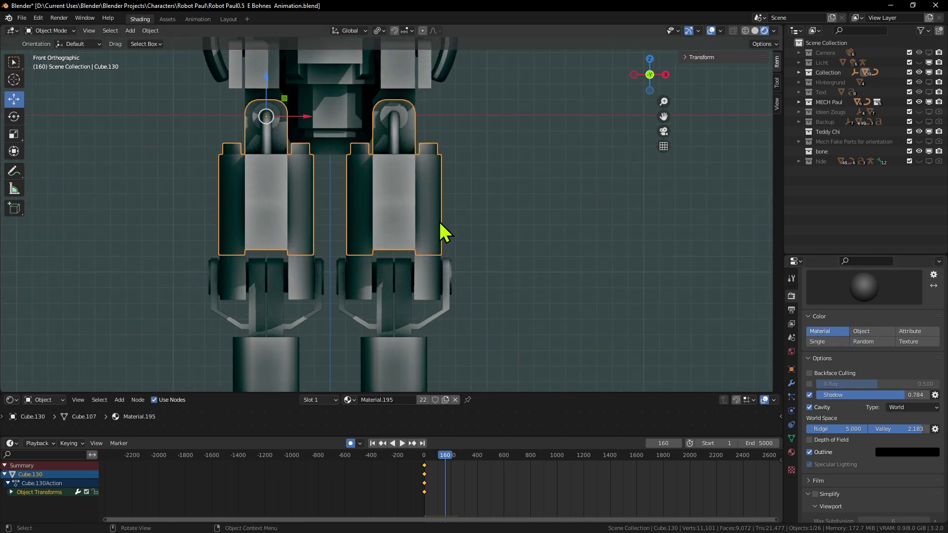
Clear the selection and return to solid shading in an enlarged front view of the mech legs
left_click(445, 230)
middle_click_drag(497, 224, 600, 84)
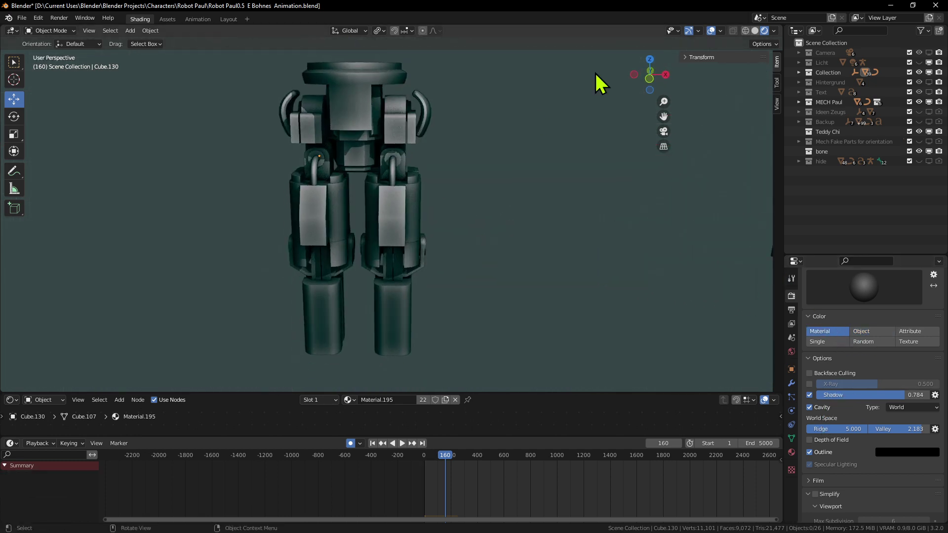
left_click(755, 31)
scroll(415, 175, "up", 1)
key("KP_7")
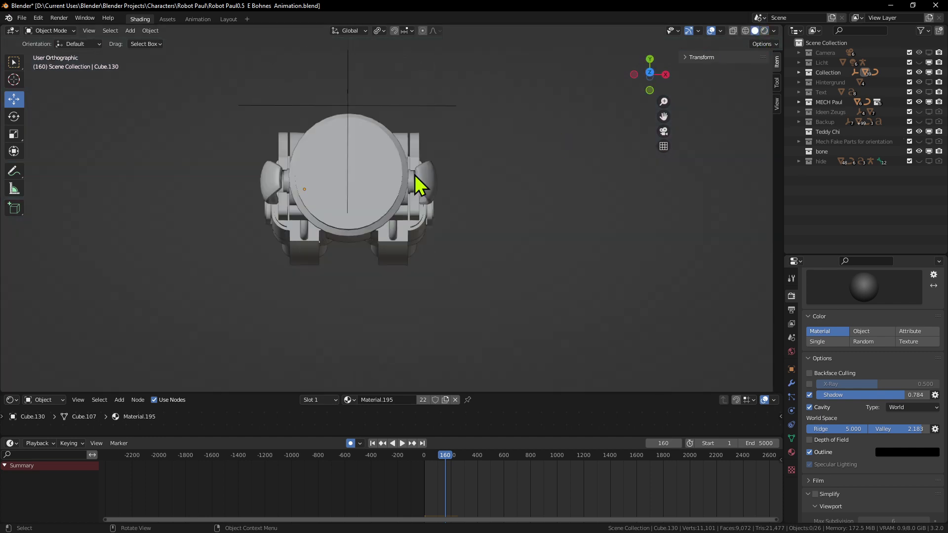
key("KP_1")
middle_click_drag(415, 174, 525, 190, "shift")
key("ctrl+alt+space")
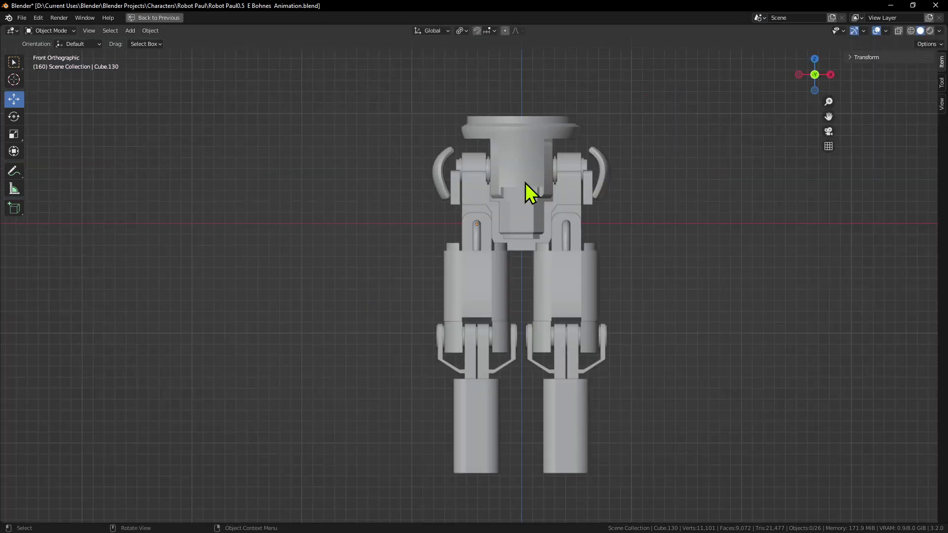
Add a single-bone armature and clear its location so it sits at the world origin
scroll(535, 243, "up", 4)
scroll(392, 152, "down", 2)
scroll(377, 196, "up", 1)
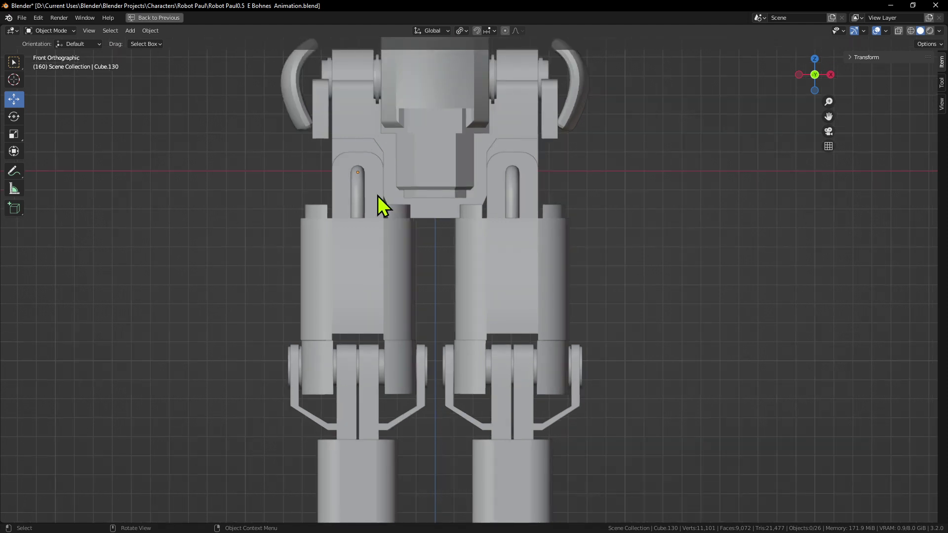
key("shift+a")
mouse_move(580, 224)
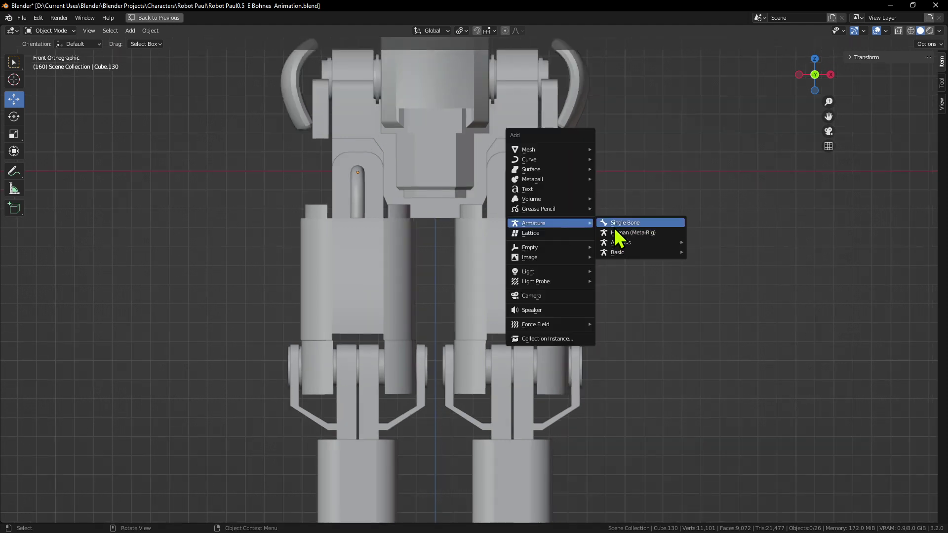
left_click(644, 223)
scroll(638, 225, "down", 5)
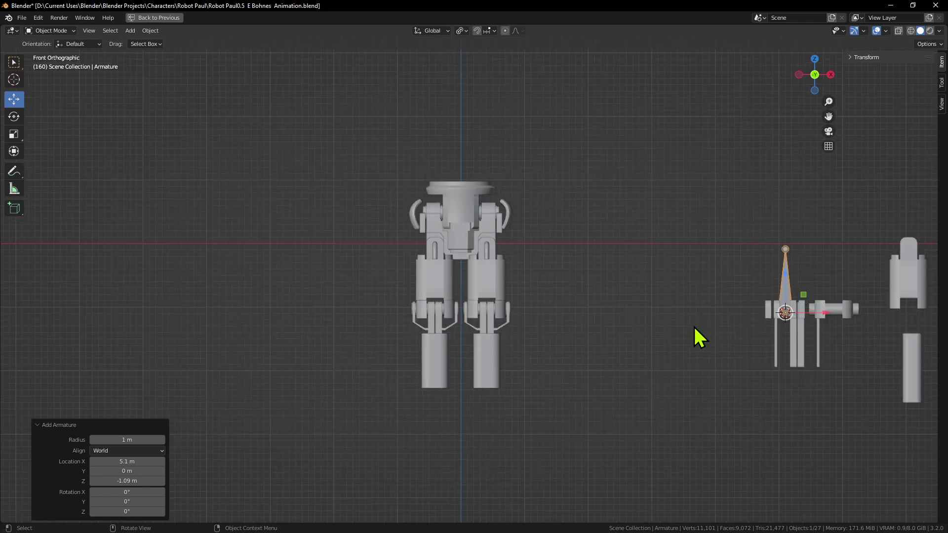
key("alt+g")
Try sliding the armature about 3.57 m along X, clear its location, and move it about 1.6 m along X
scroll(612, 301, "up", 2)
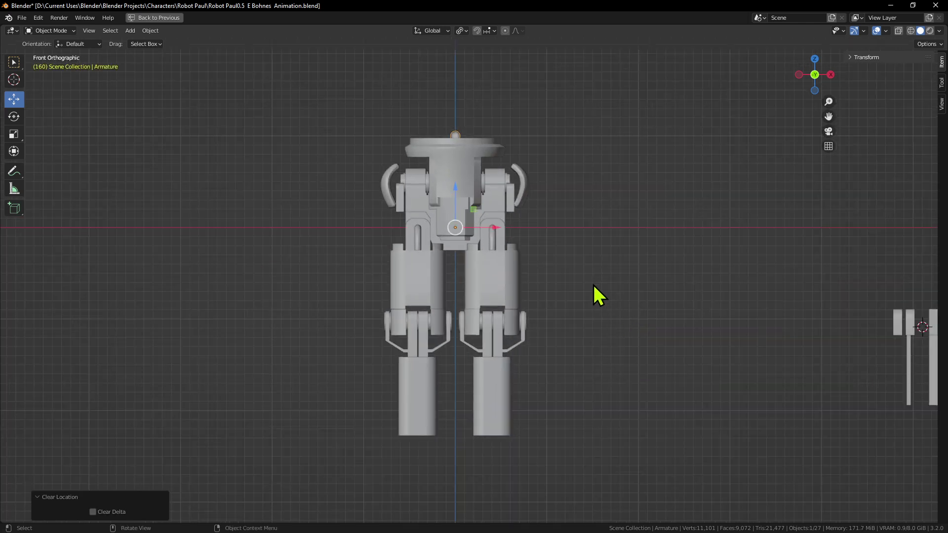
left_click_drag(488, 227, 820, 229)
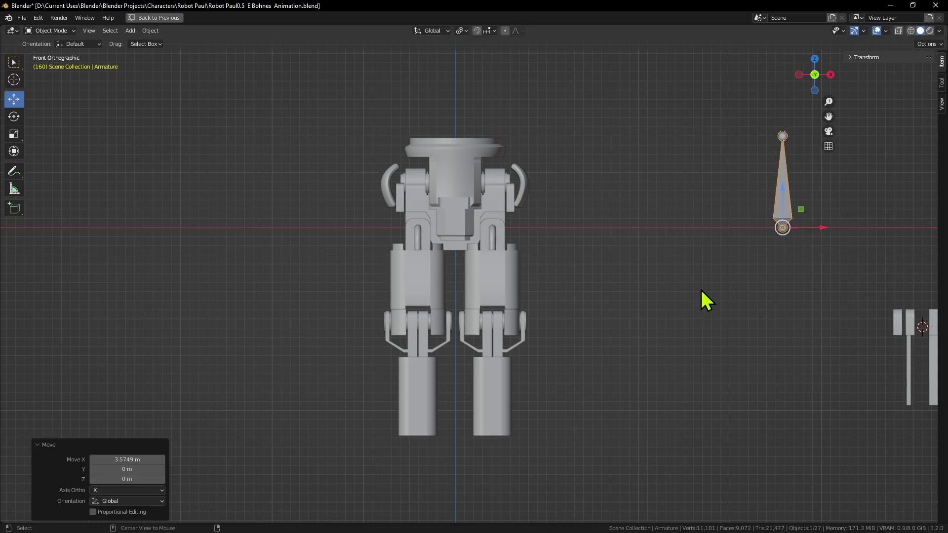
key("alt+g")
key("g")
key("x")
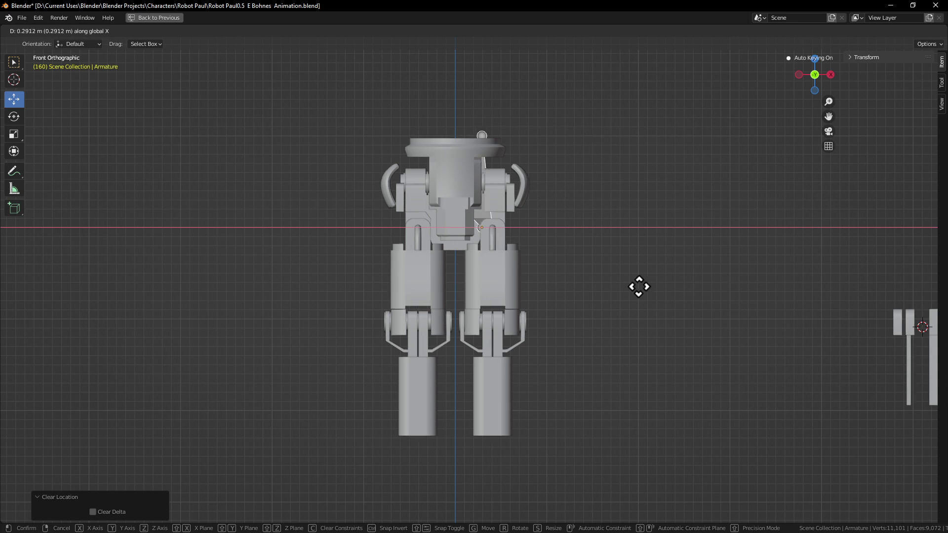
left_click(759, 306)
scroll(658, 253, "up", 1)
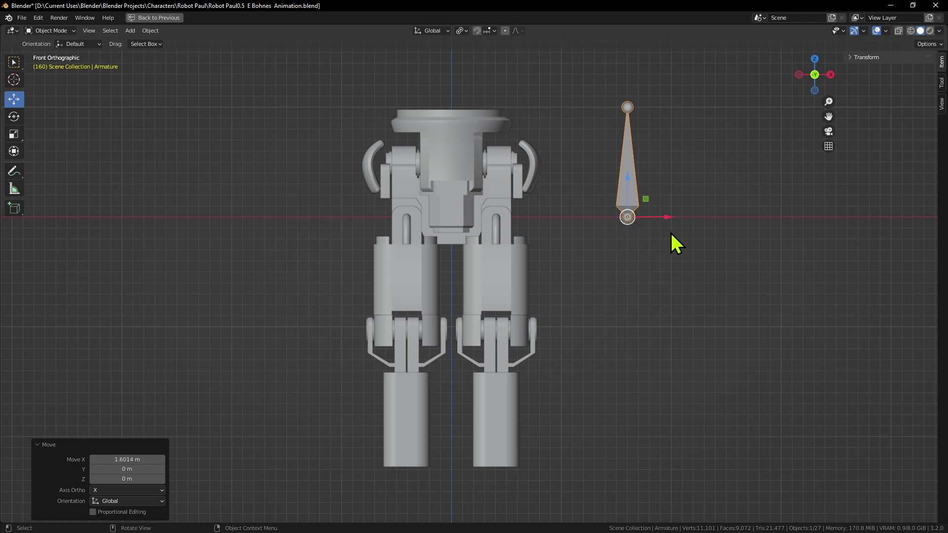
Try moving the bone's tip and the whole bone in Edit Mode, and return to Object Mode
key("Tab")
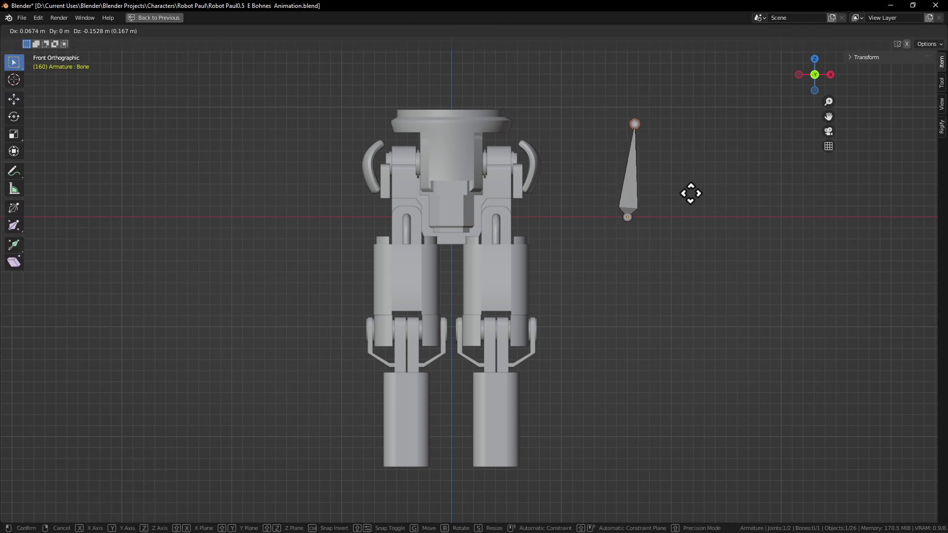
key("a")
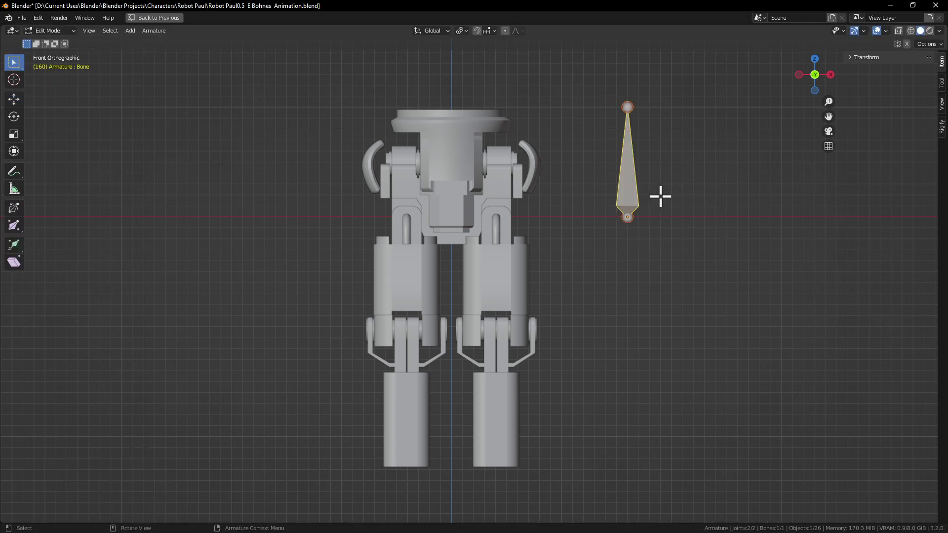
key("g")
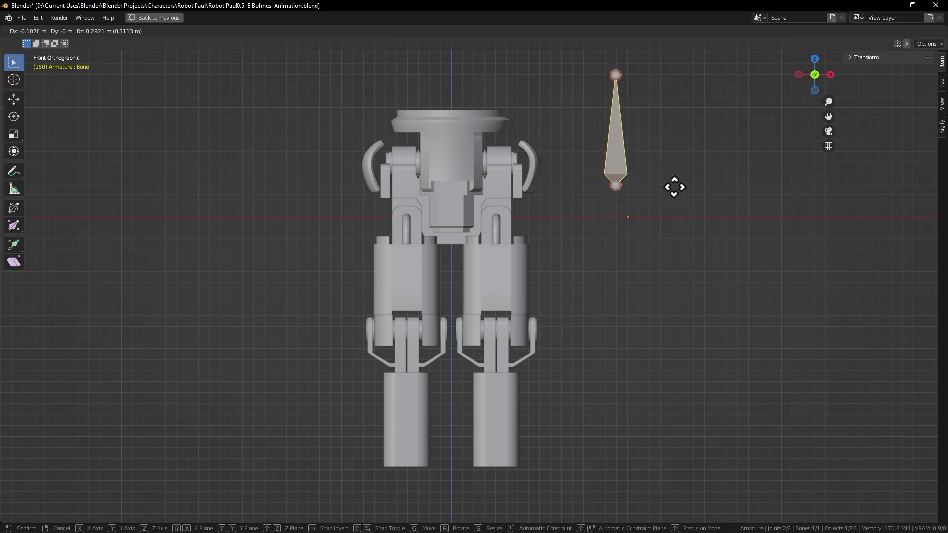
left_click(689, 232)
key("Tab")
scroll(657, 265, "down", 3)
scroll(655, 261, "up", 3)
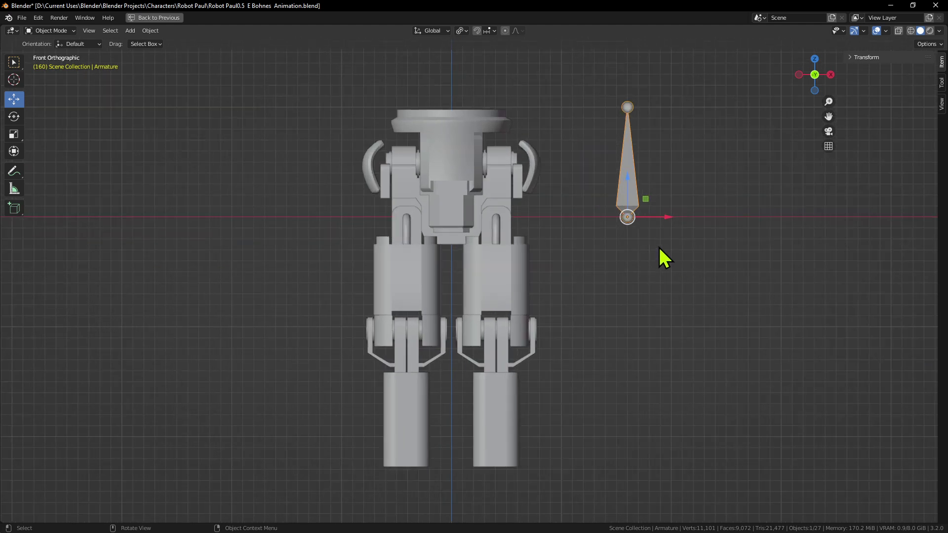
Set the armature's viewport display type to Stick
scroll(650, 258, "down", 2)
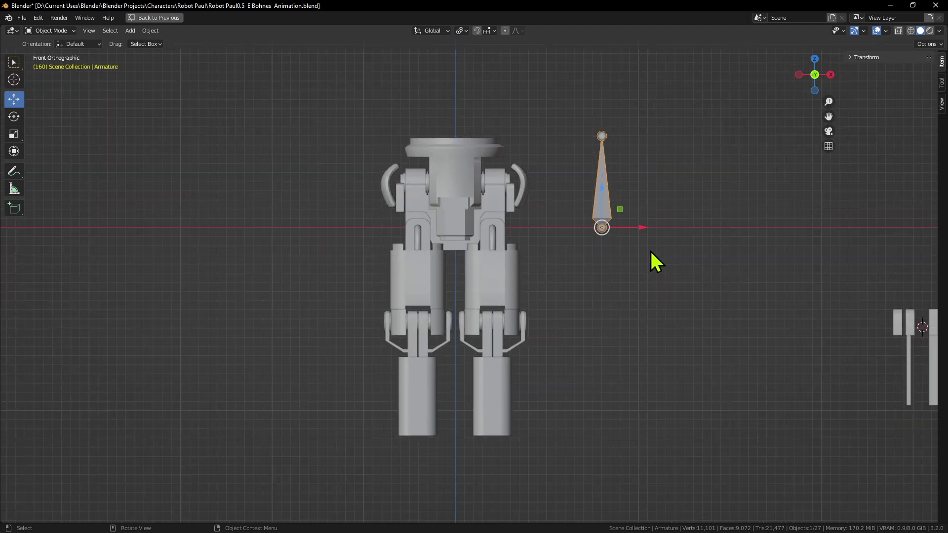
key("ctrl+space")
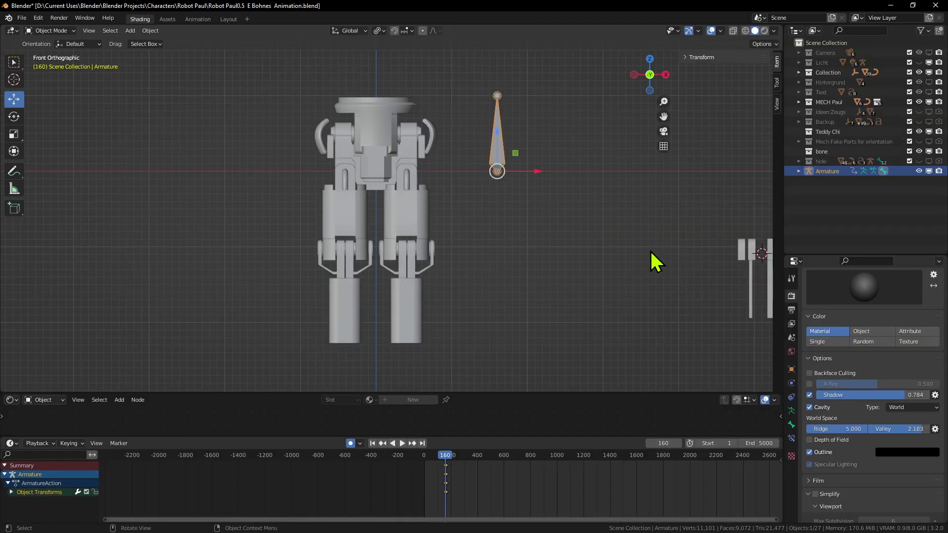
left_click(792, 410)
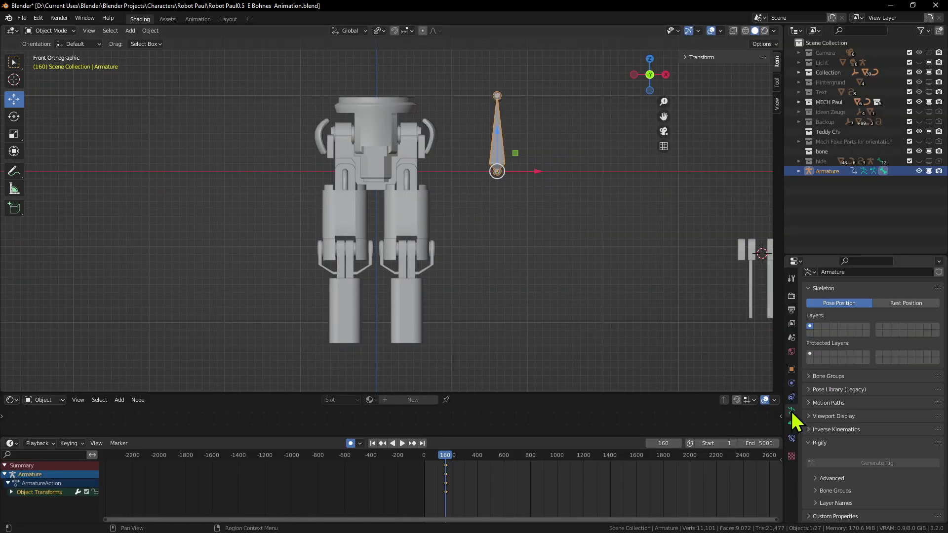
left_click(819, 417)
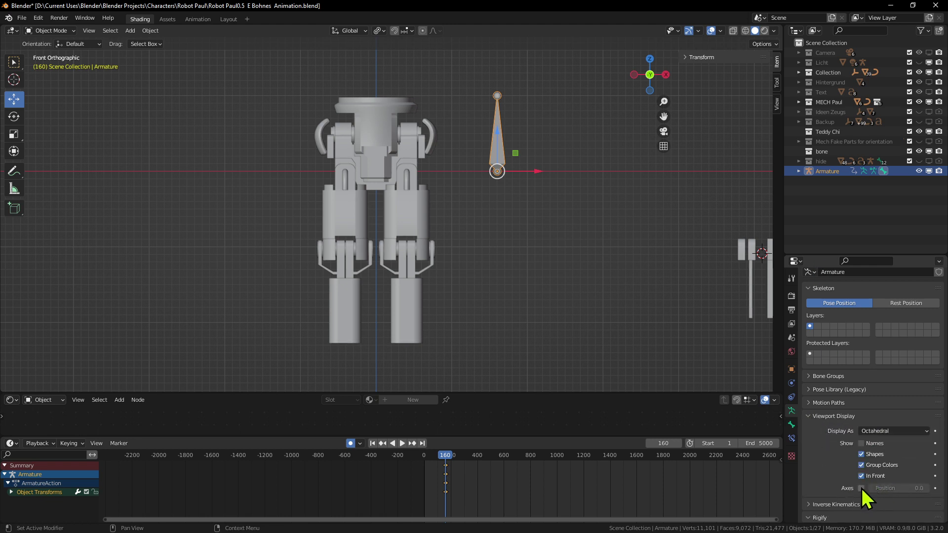
left_click(885, 431)
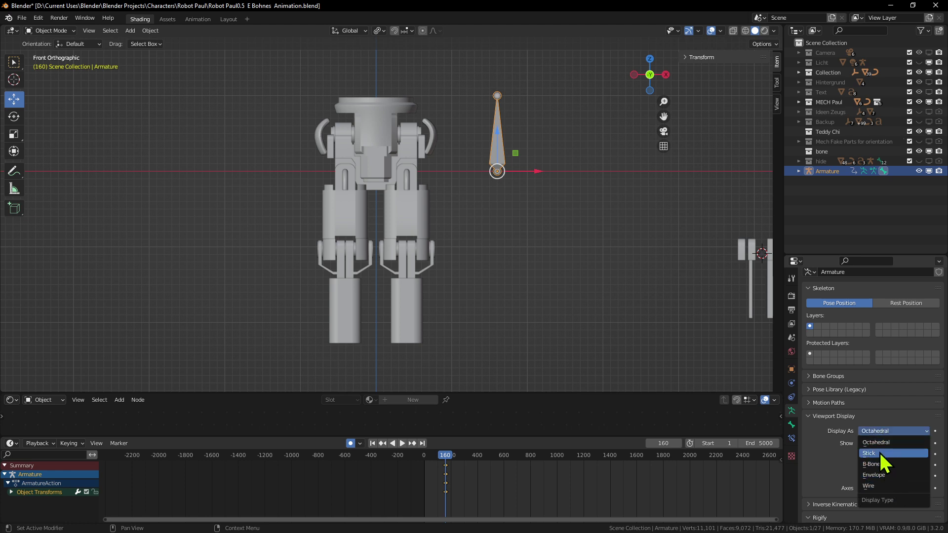
left_click(880, 453)
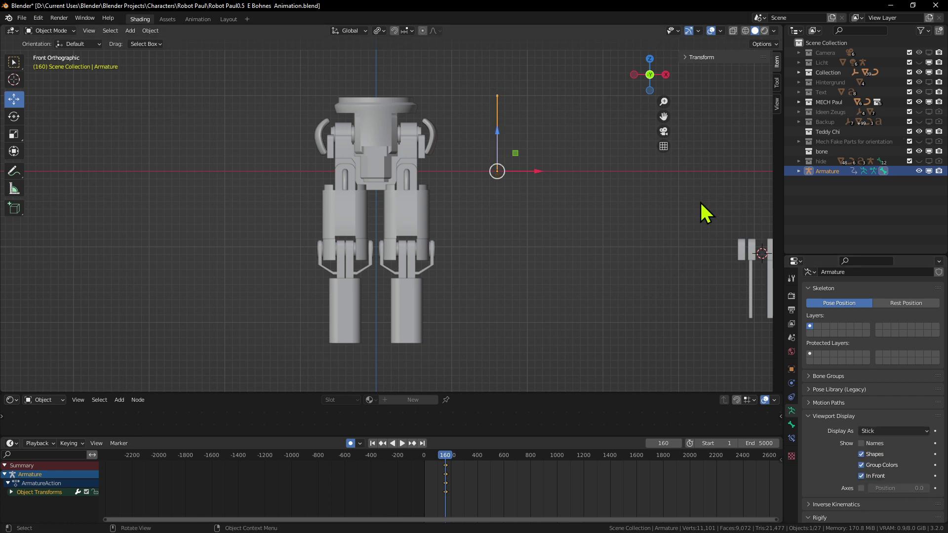
Deselect the stick-shaped bone beside the legs and try selecting it again on its thin line
scroll(576, 211, "up", 2)
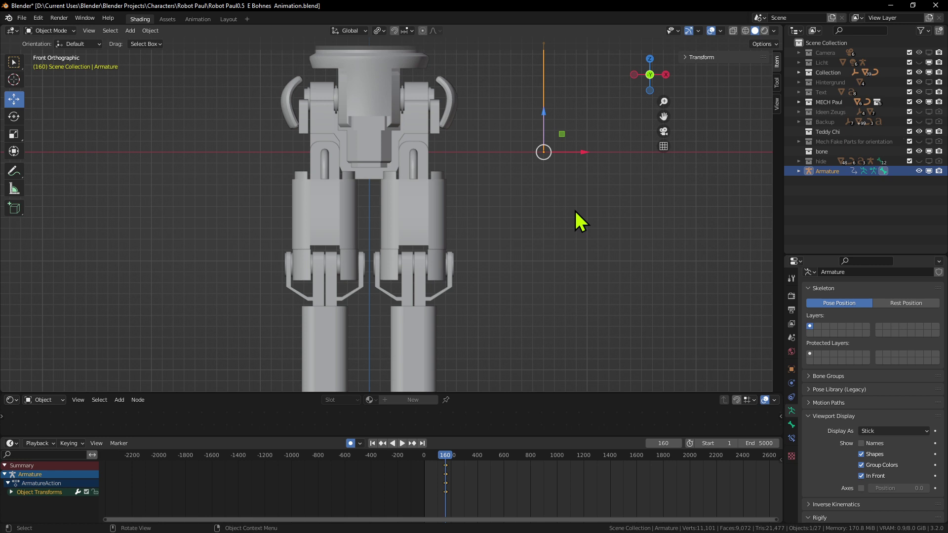
left_click(576, 211)
left_click_drag(592, 186, 491, 119)
left_click(534, 145)
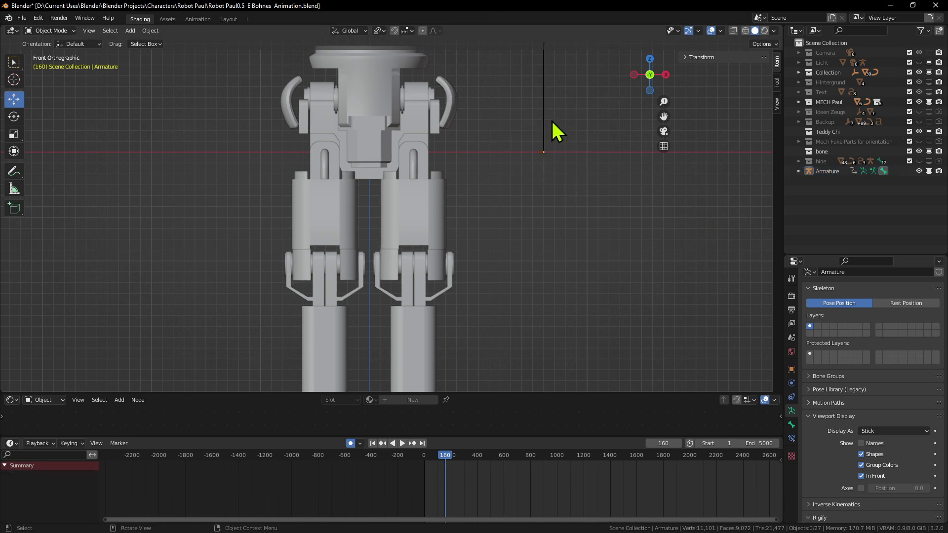
left_click(543, 88)
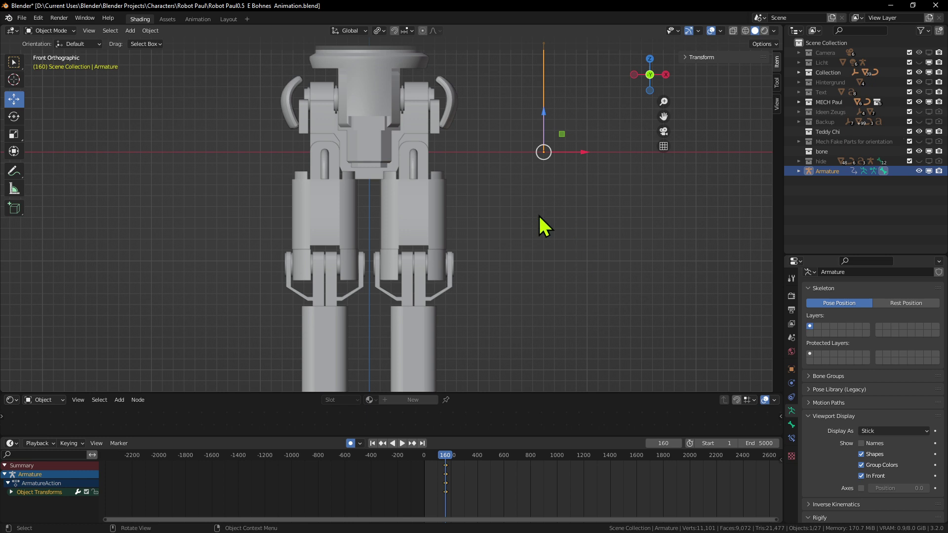
Clear the armature's location to return it to the world origin and scale it down slightly between the legs
middle_click_drag(538, 216, 550, 129)
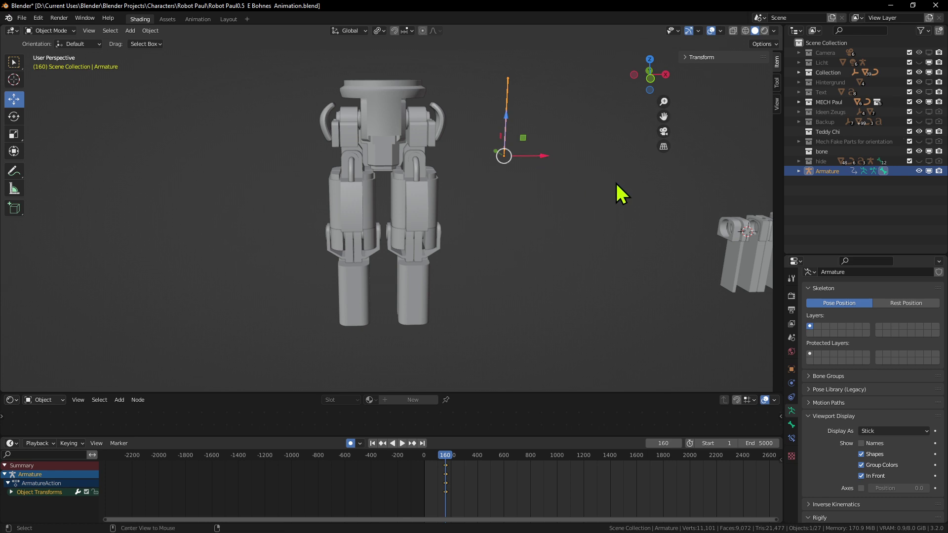
key("alt+g")
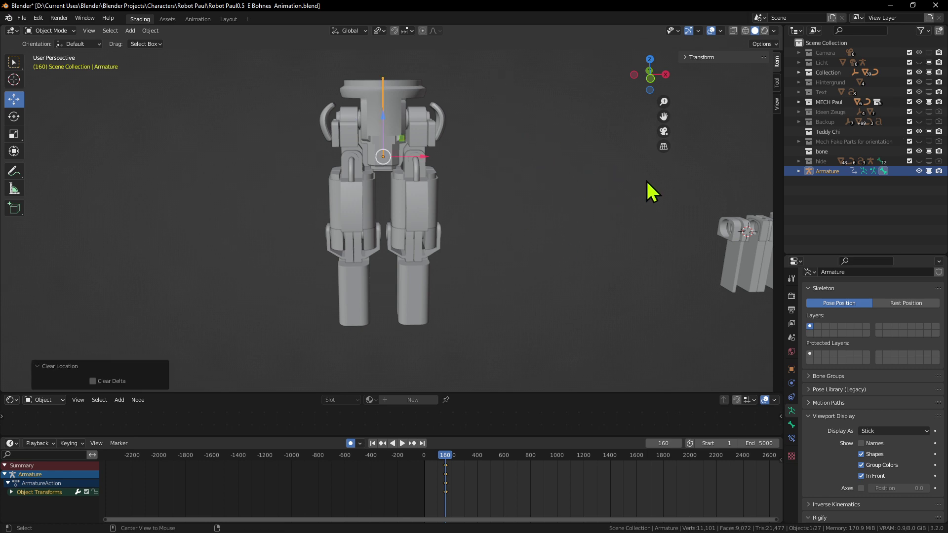
scroll(568, 174, "up", 1)
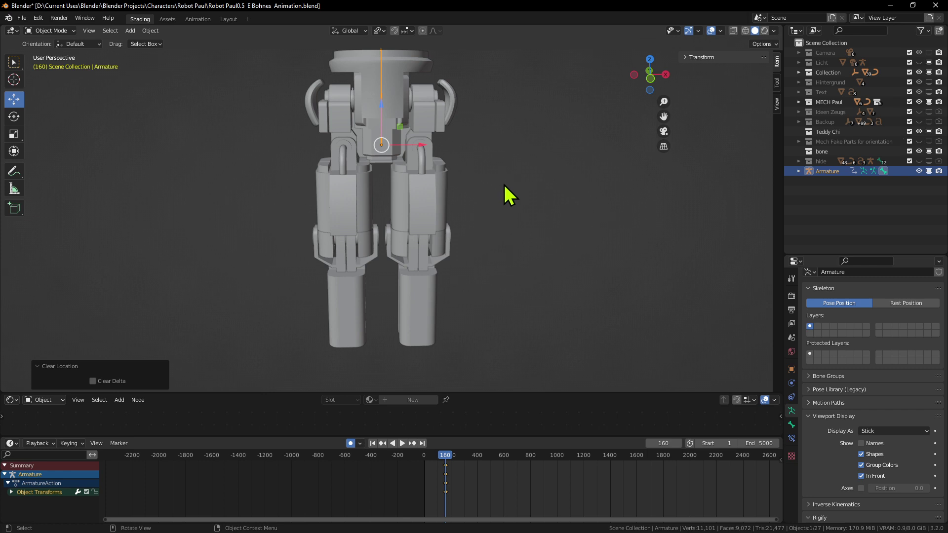
key("s")
left_click(496, 185)
key("Tab")
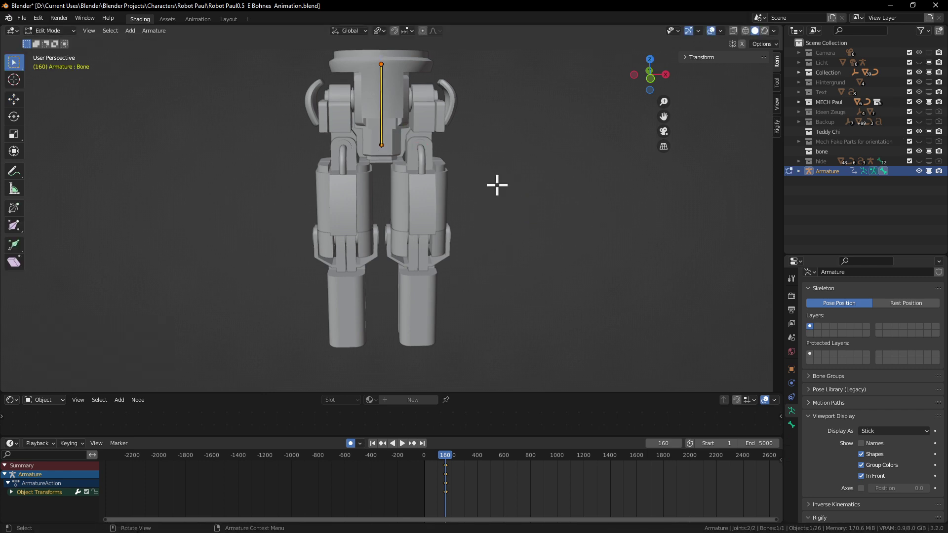
key("Tab")
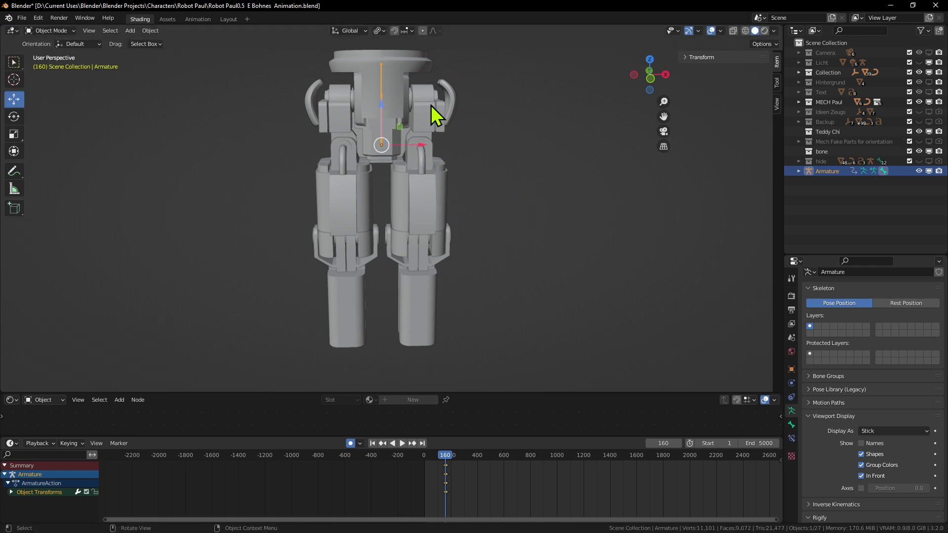
middle_click_drag(429, 177, 394, 182)
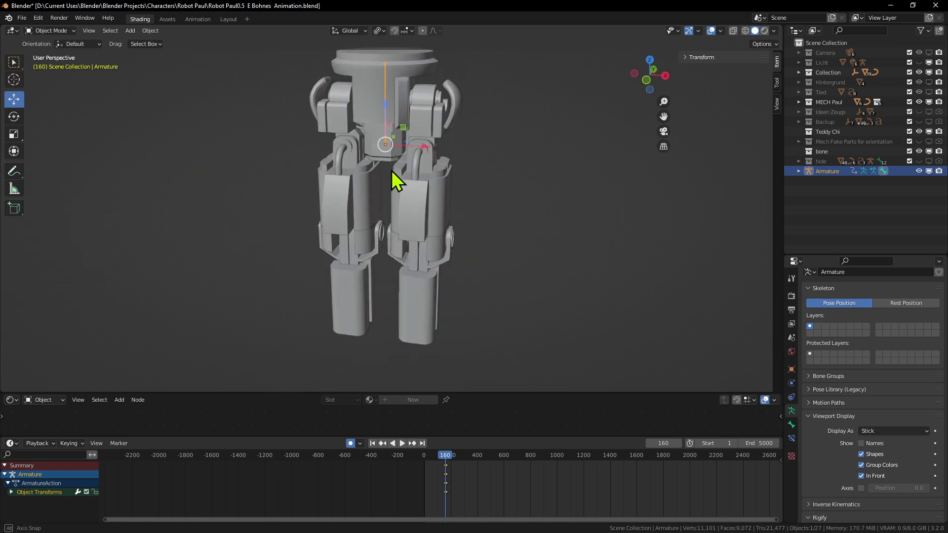
scroll(402, 143, "up", 3)
middle_click_drag(518, 120, 526, 147)
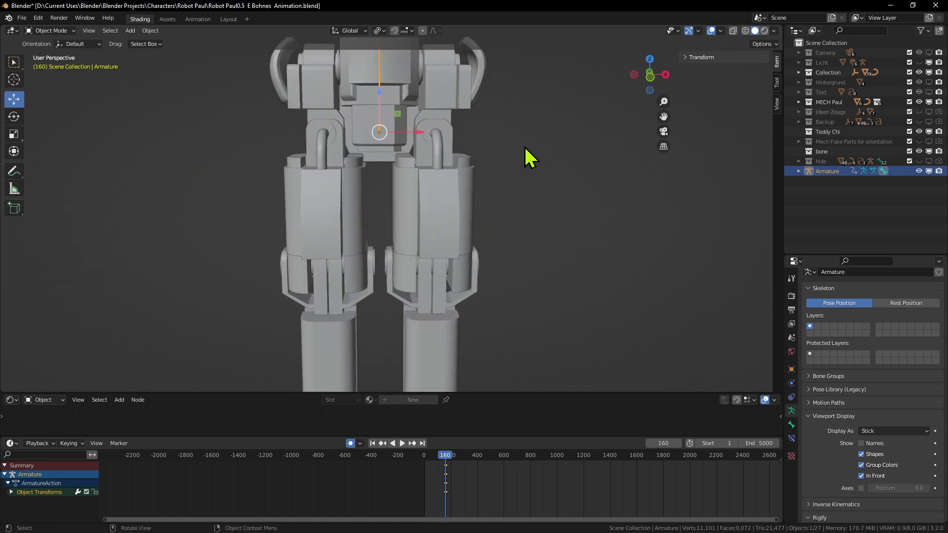
Try to extrude a new bone from the armature's base joint toward the hip, and return to Object Mode
key("KP_7")
key("KP_1")
scroll(404, 153, "down", 2)
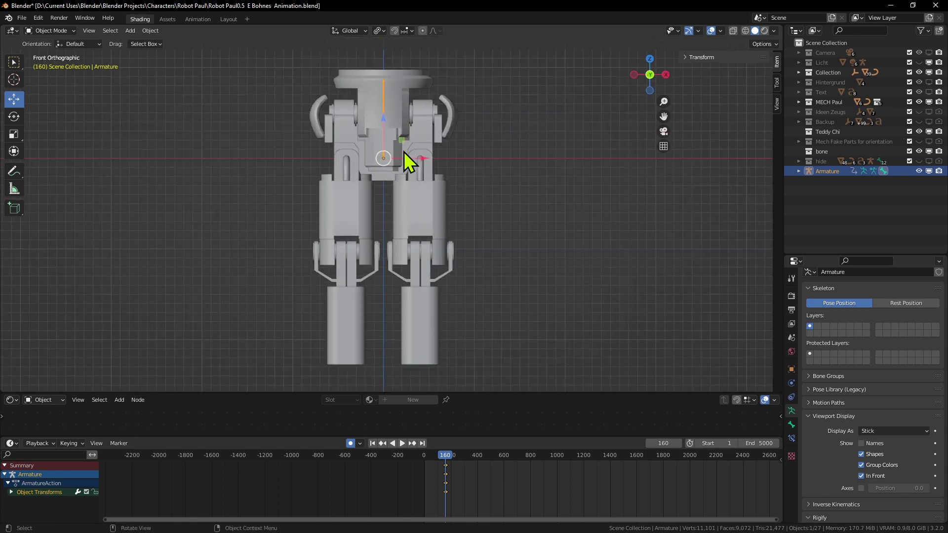
middle_click_drag(415, 180, 419, 167, "shift")
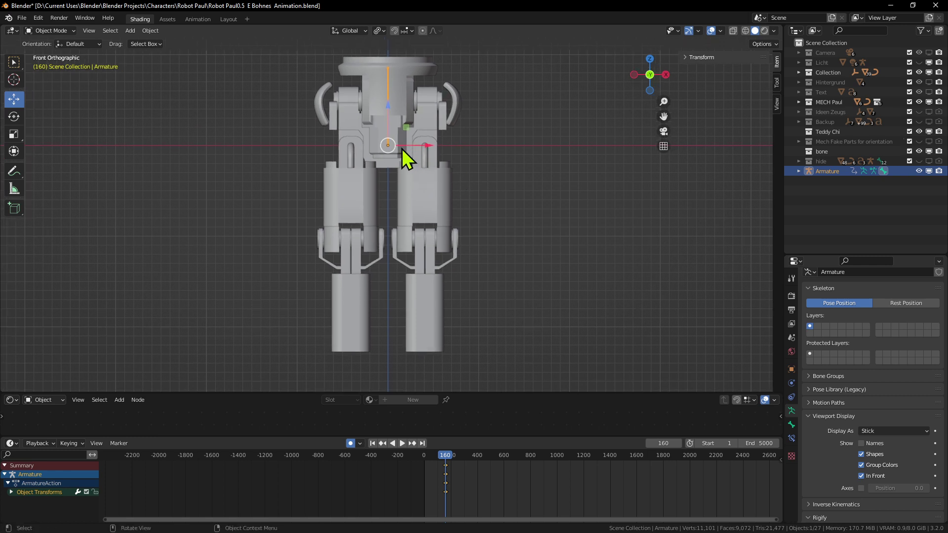
key("Tab")
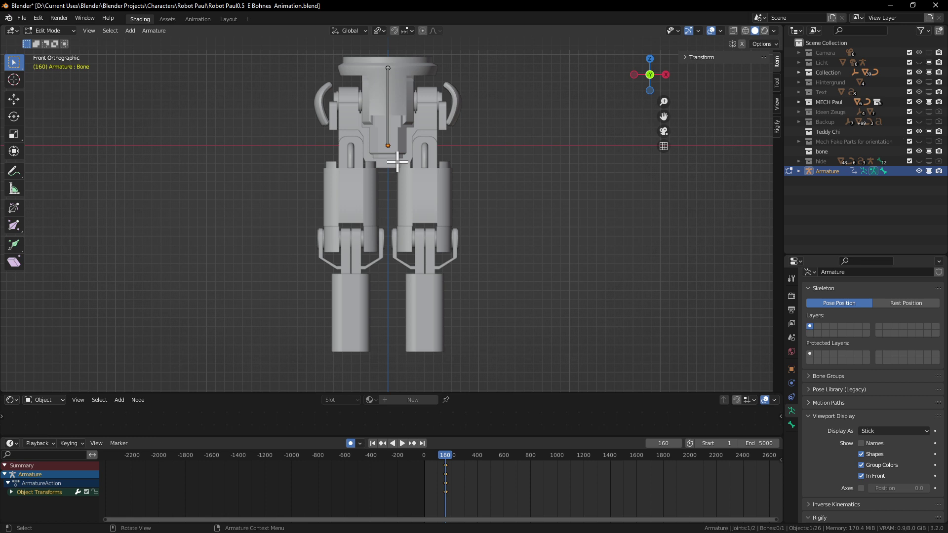
key("e")
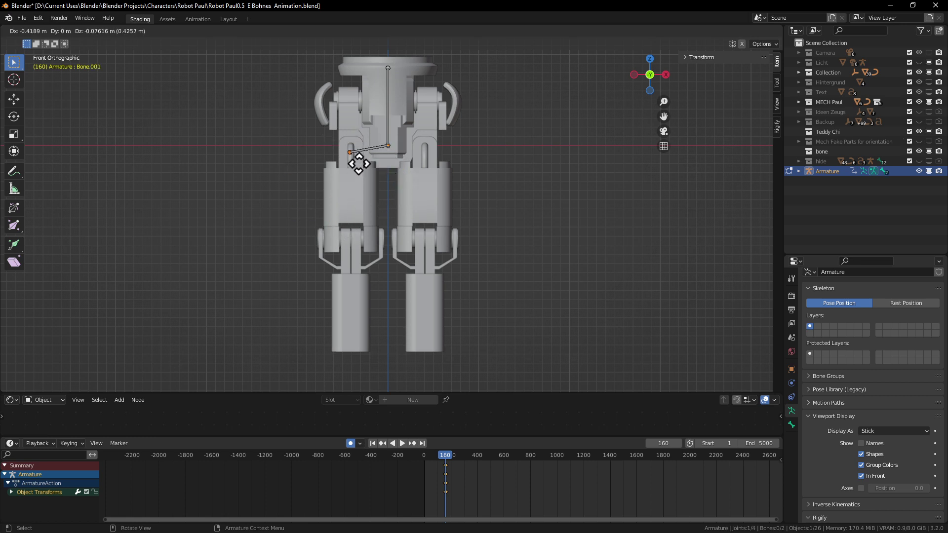
right_click(362, 163)
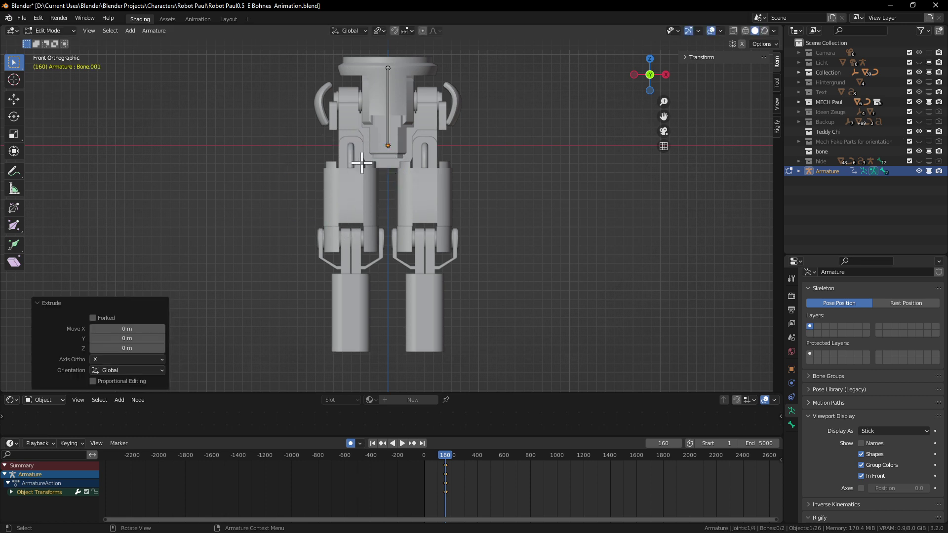
key("Tab")
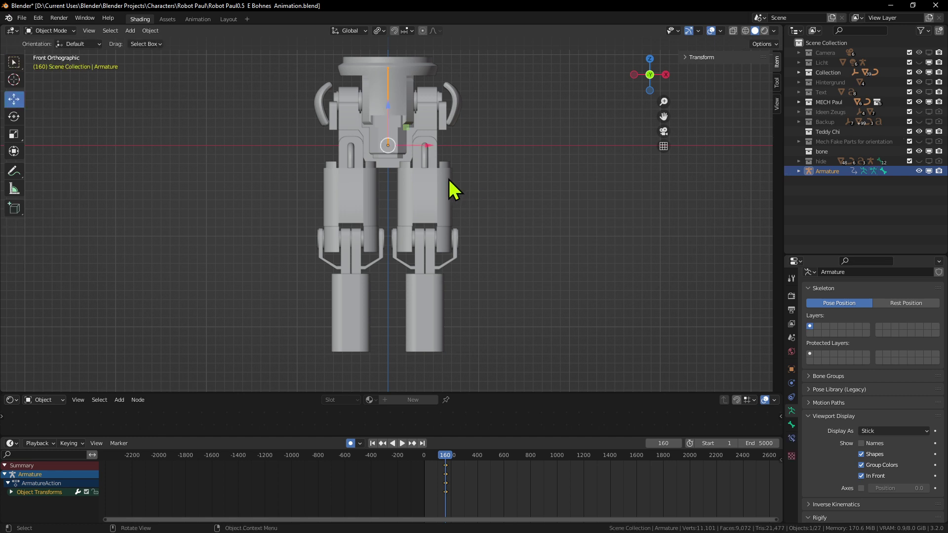
Duplicate the bone in Edit Mode, place the copy about -0.78 m in X and -0.86 m in Z, and return to Object Mode
key("Tab")
key("a")
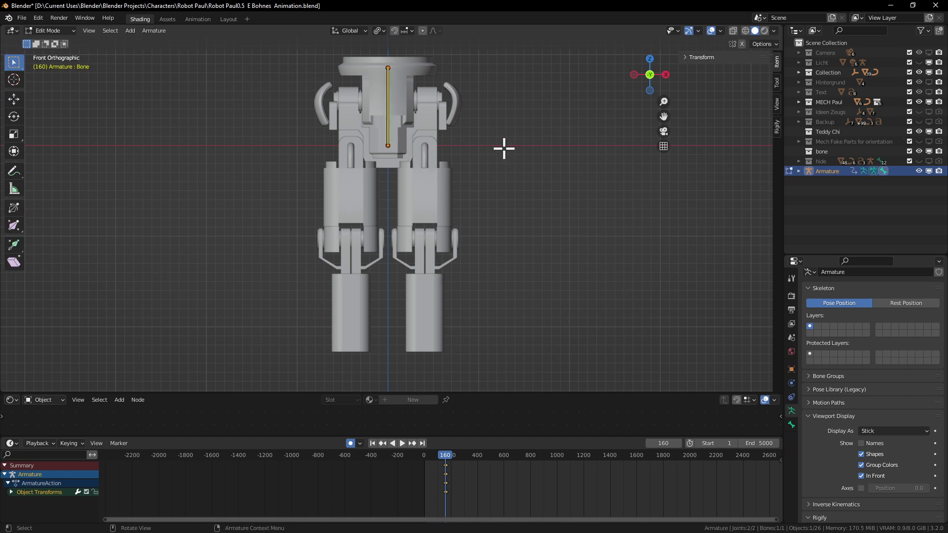
key("shift+d")
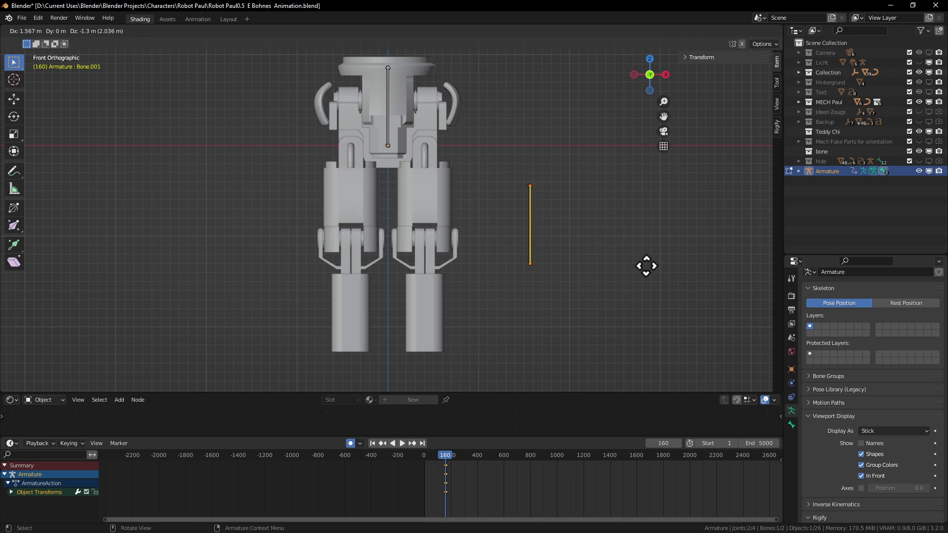
left_click(439, 228)
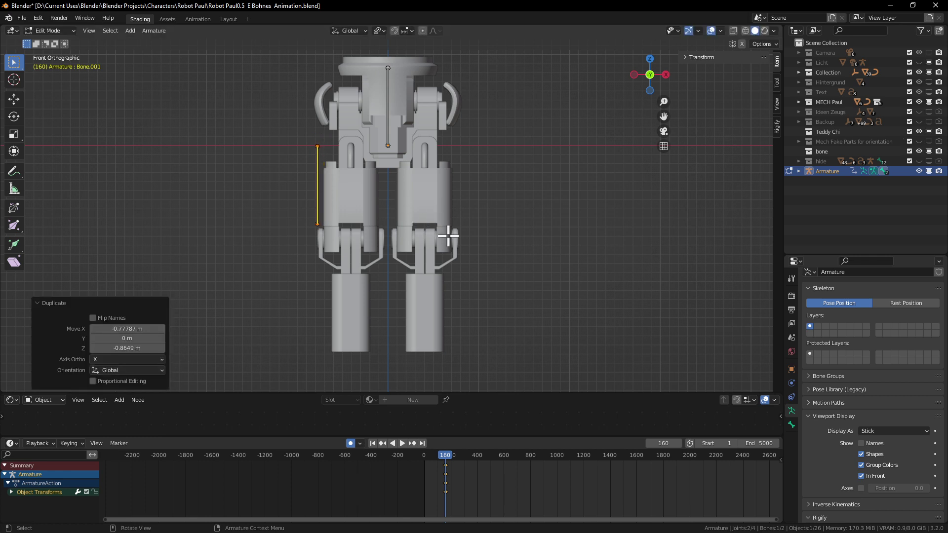
middle_click_drag(451, 233, 387, 237)
scroll(444, 214, "up", 3)
key("Tab")
Delete the armature's keyframes at frame 160 and turn off auto keying
middle_click_drag(292, 216, 505, 192)
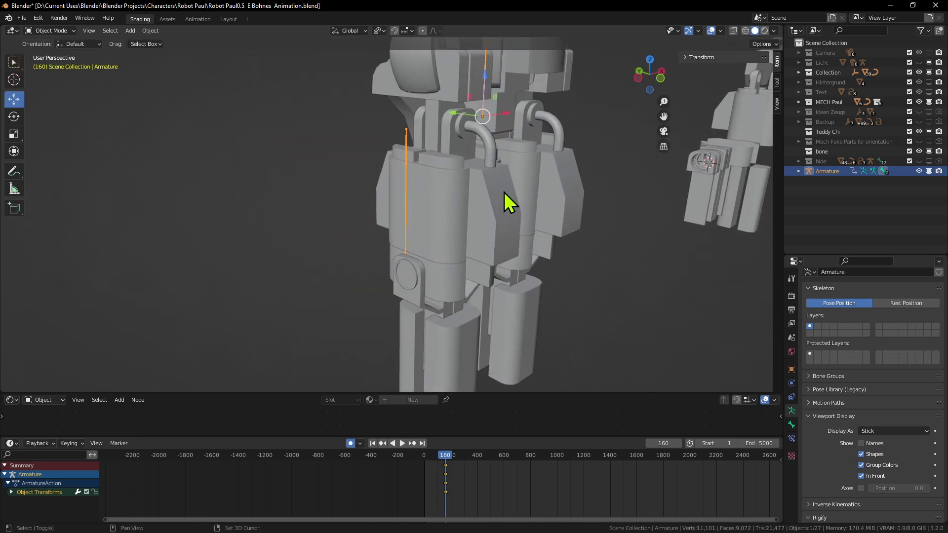
scroll(592, 226, "up", 3)
scroll(642, 264, "down", 4)
scroll(568, 267, "up", 5)
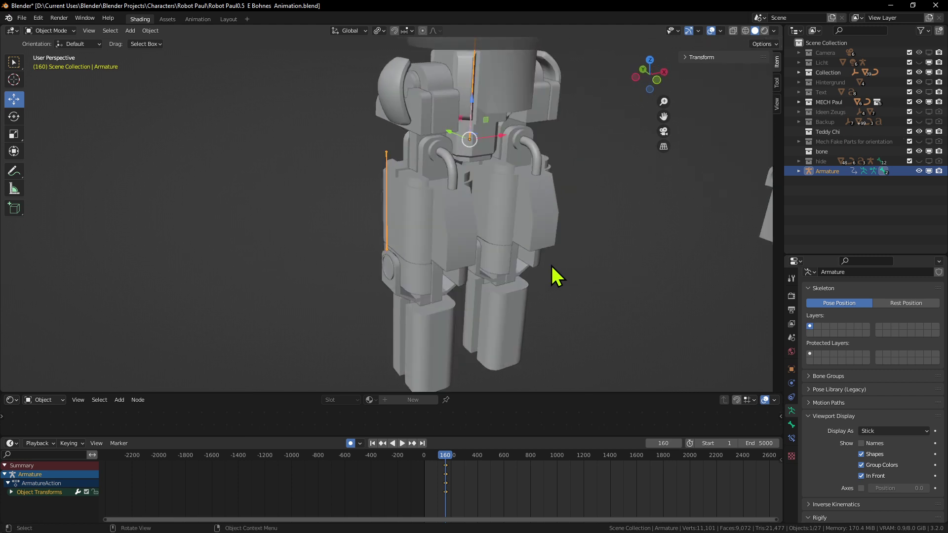
scroll(427, 183, "down", 4)
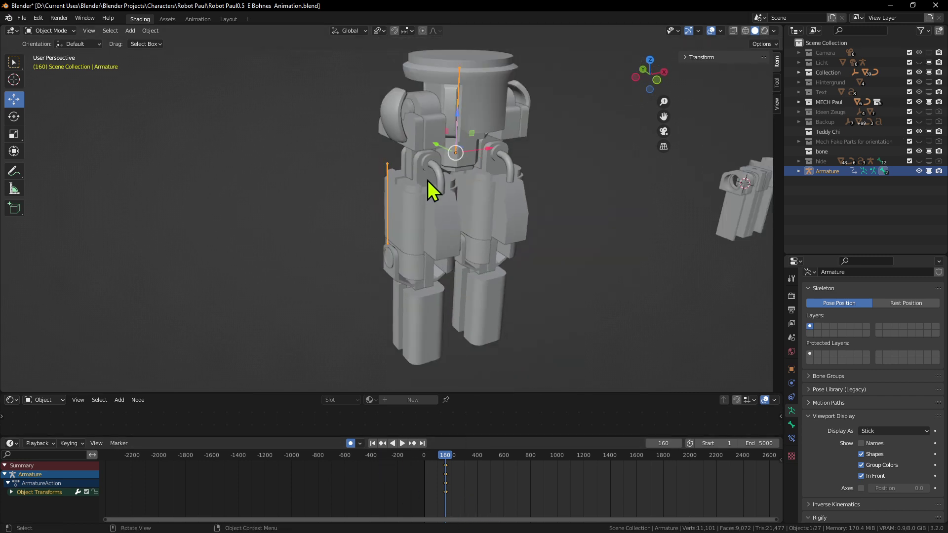
middle_click_drag(427, 183, 470, 215)
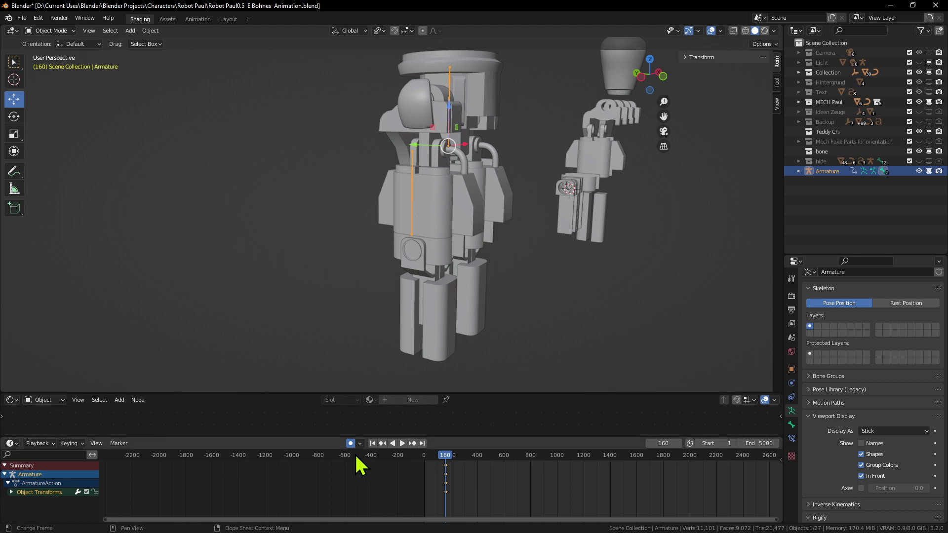
key("x")
left_click(445, 488)
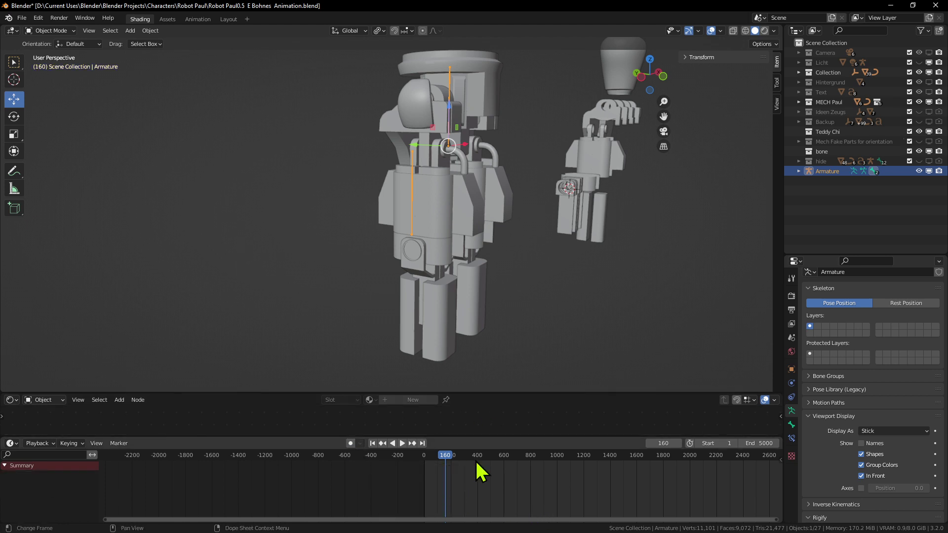
Separate the duplicated bone beside the thigh into its own armature in Edit Mode
middle_click_drag(467, 280, 437, 269)
scroll(491, 206, "up", 2)
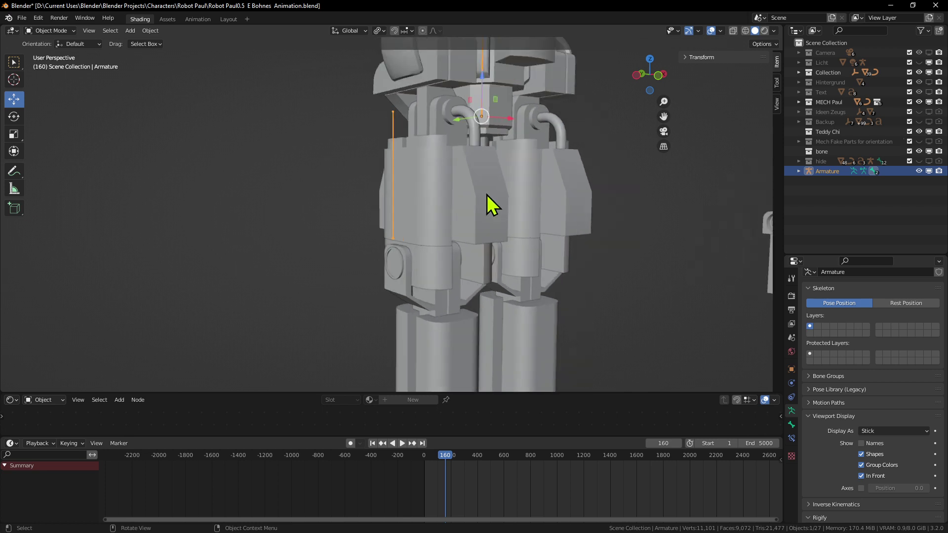
middle_click_drag(491, 206, 335, 183)
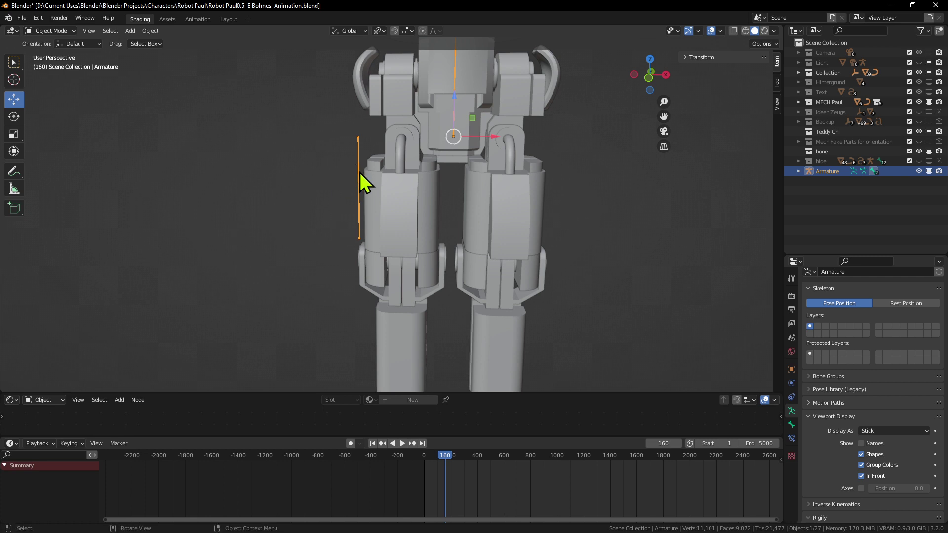
left_click(49, 31)
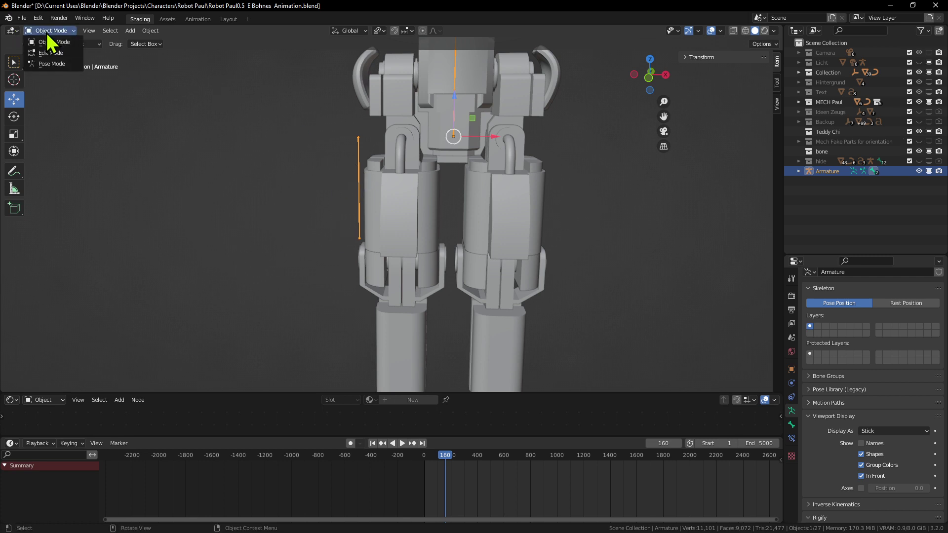
left_click(61, 53)
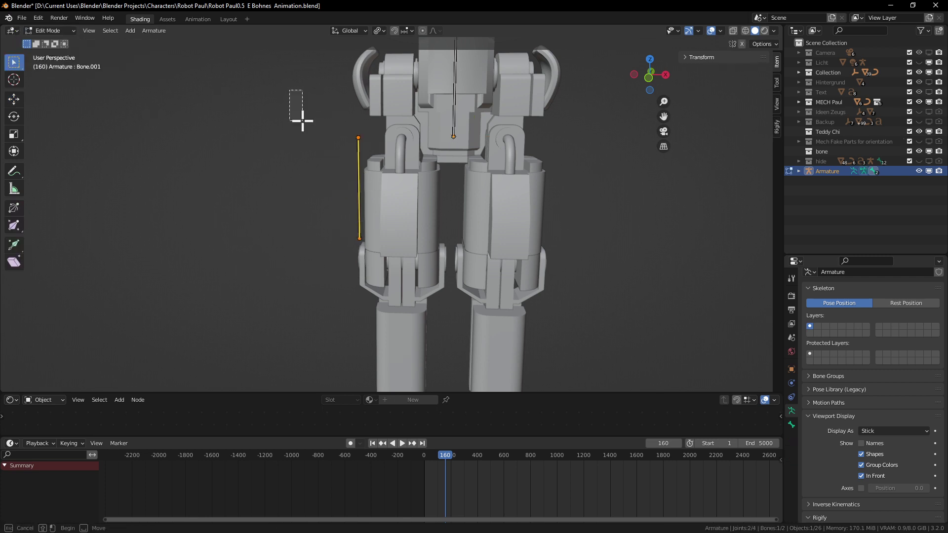
scroll(472, 131, "down", 3)
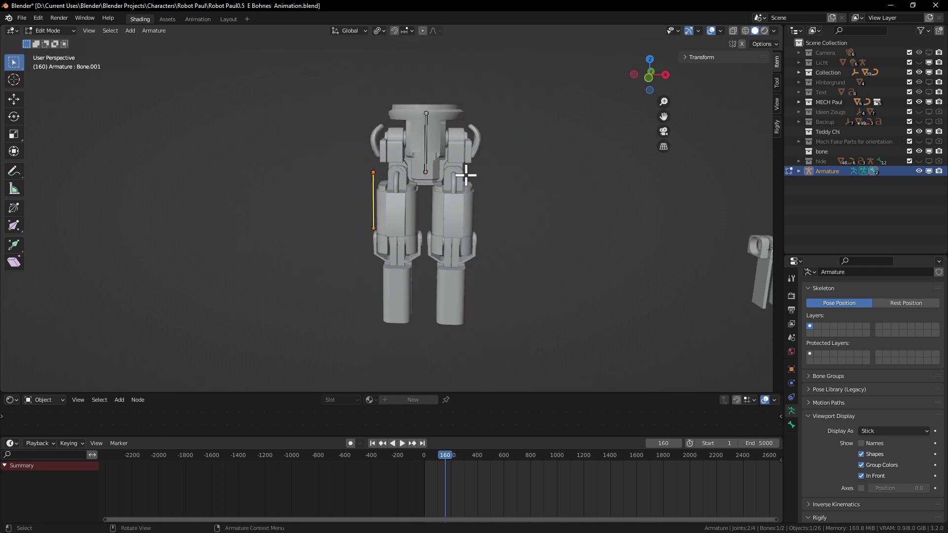
scroll(449, 178, "up", 2)
key("p")
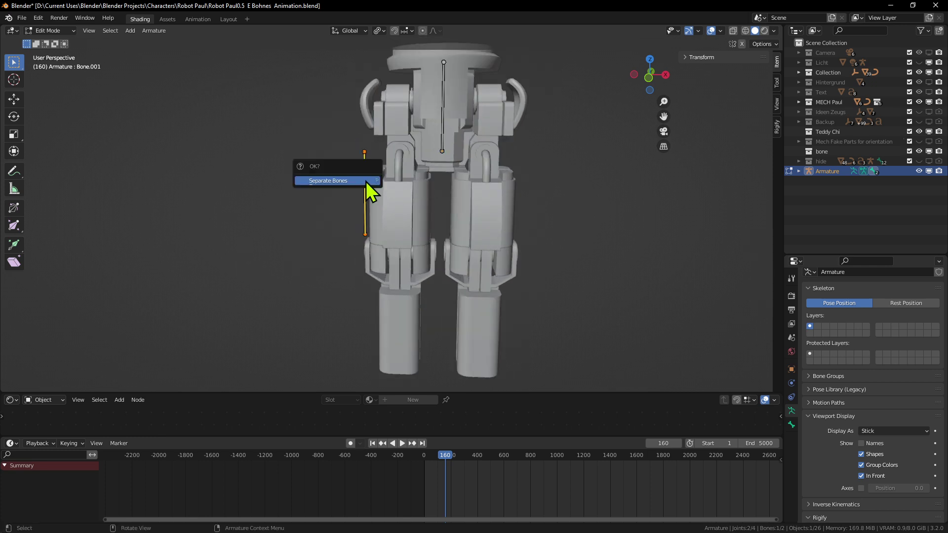
left_click(366, 181)
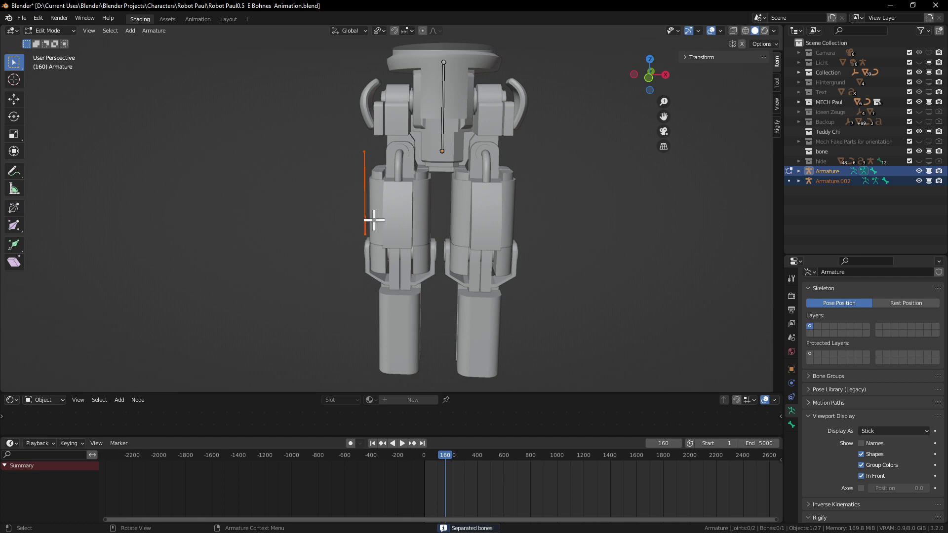
Move the separated armature about -1.83 m in X away from the legs and set its origin to geometry
key("Tab")
key("g")
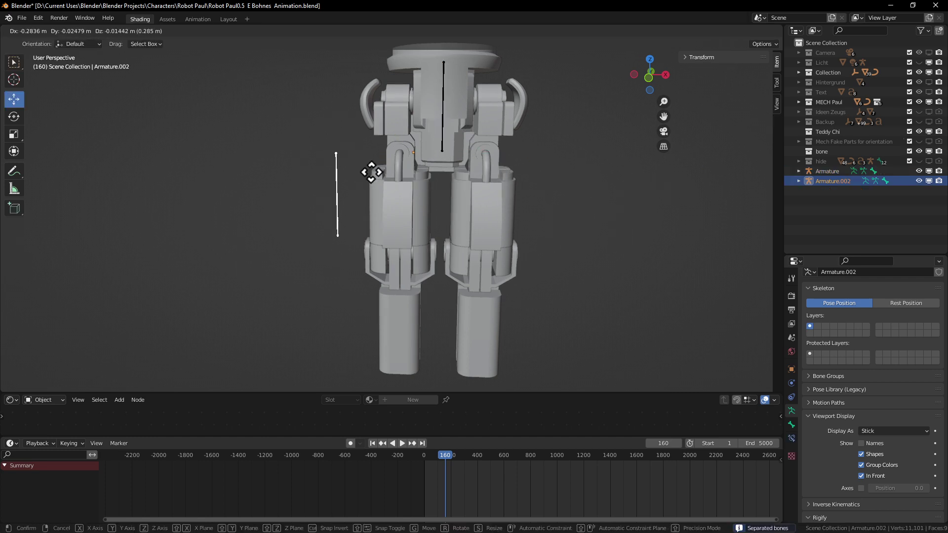
left_click(338, 178)
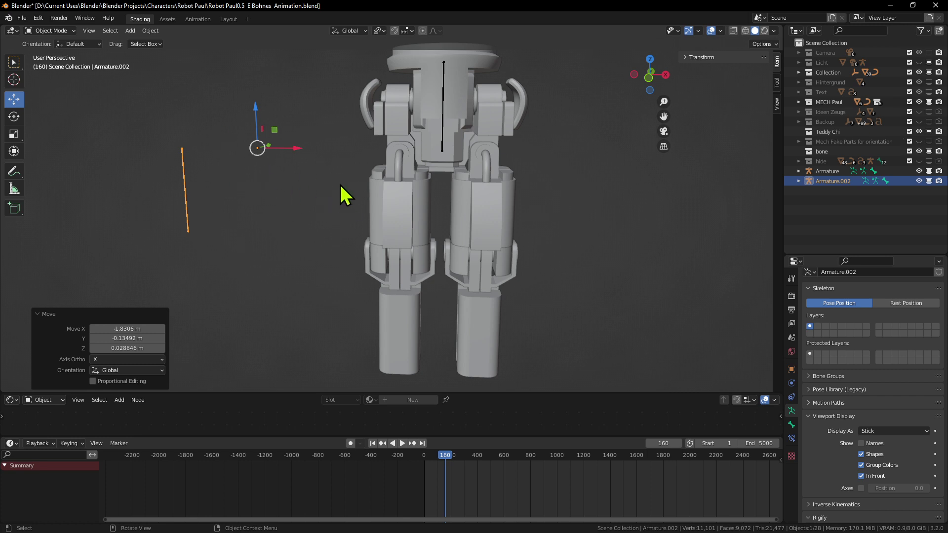
right_click(186, 187)
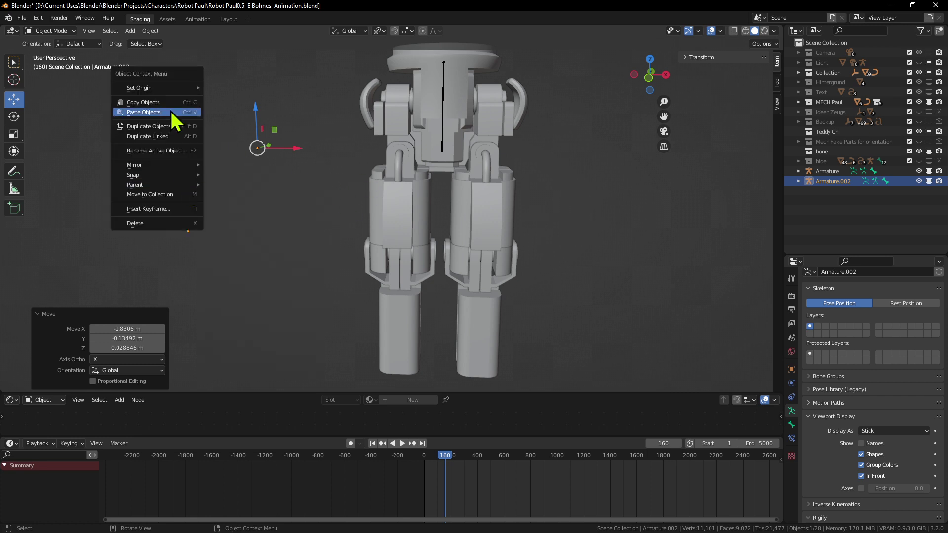
mouse_move(174, 87)
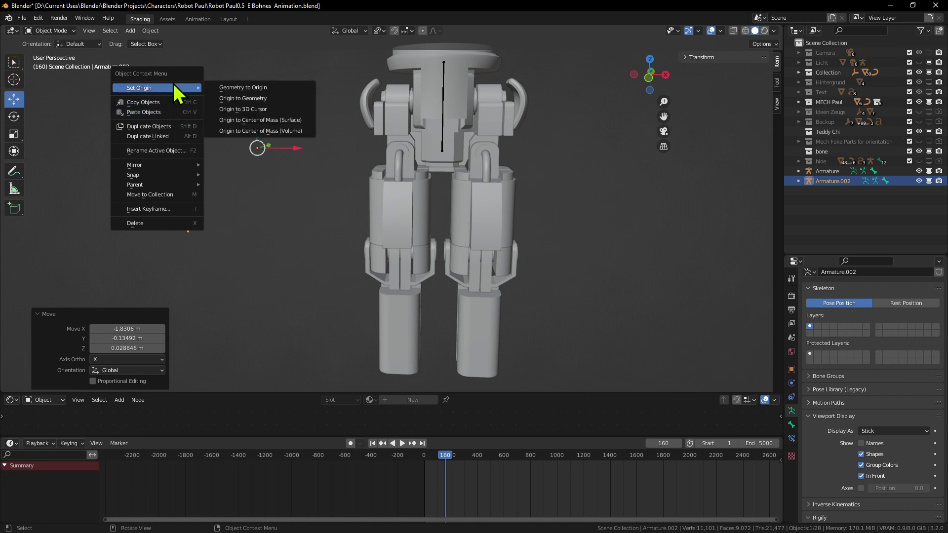
left_click(298, 104)
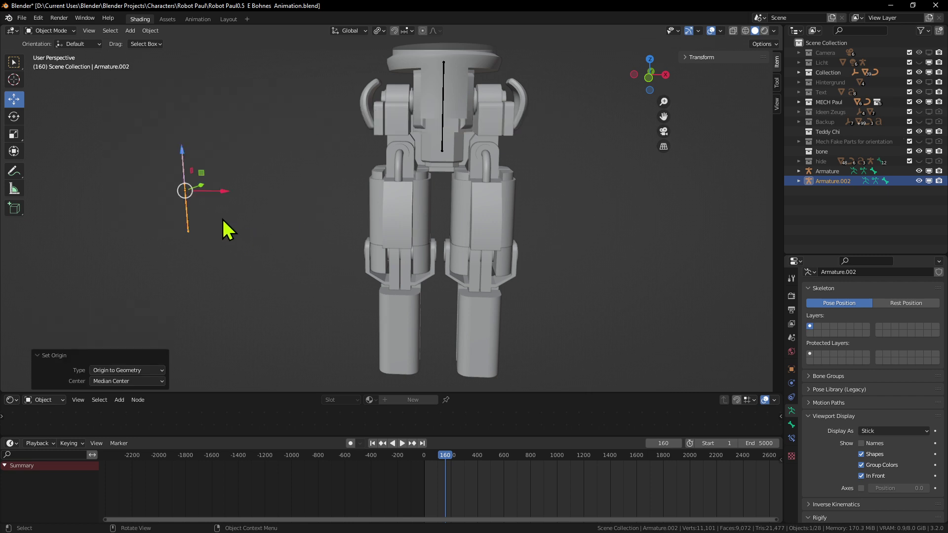
Delete the separated armature standing away from the legs
middle_click_drag(223, 220, 339, 236)
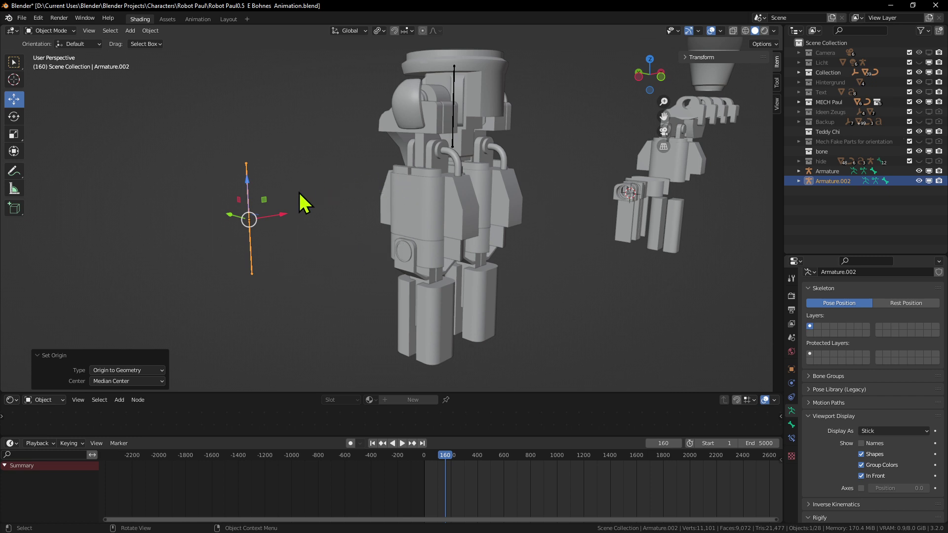
middle_click_drag(410, 199, 329, 201)
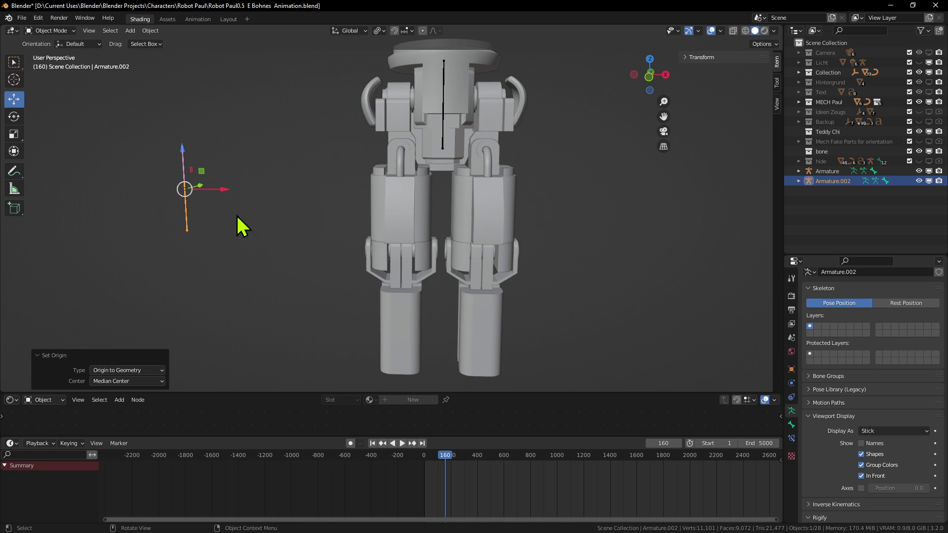
key("x")
left_click(189, 208)
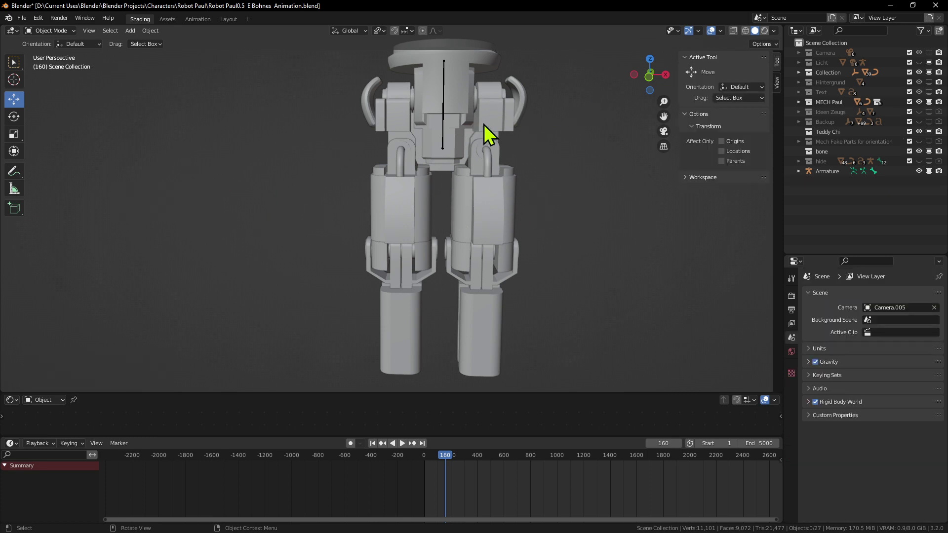
Duplicate the central armature in Object Mode and place the copy about -1.21 m in X beside the hip
left_click(445, 143)
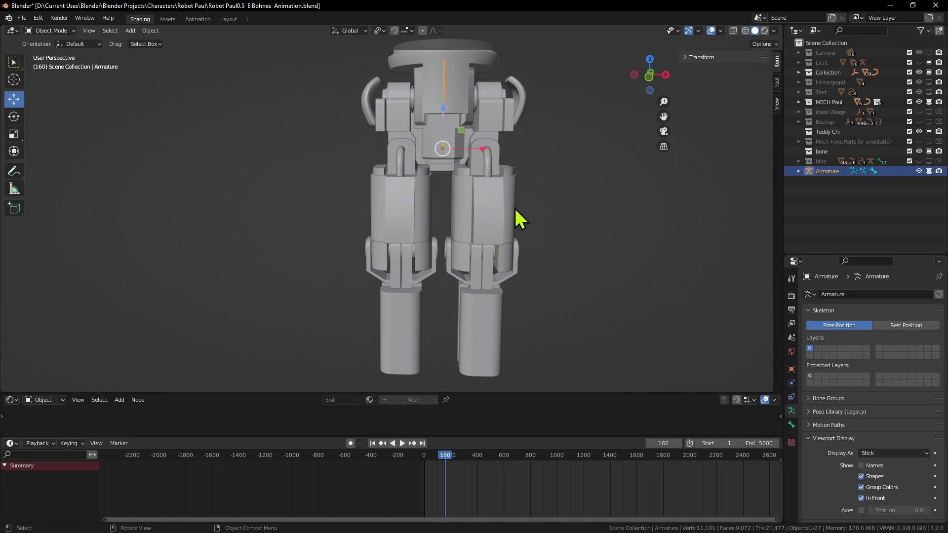
key("shift")
key("shift+d")
left_click(386, 170)
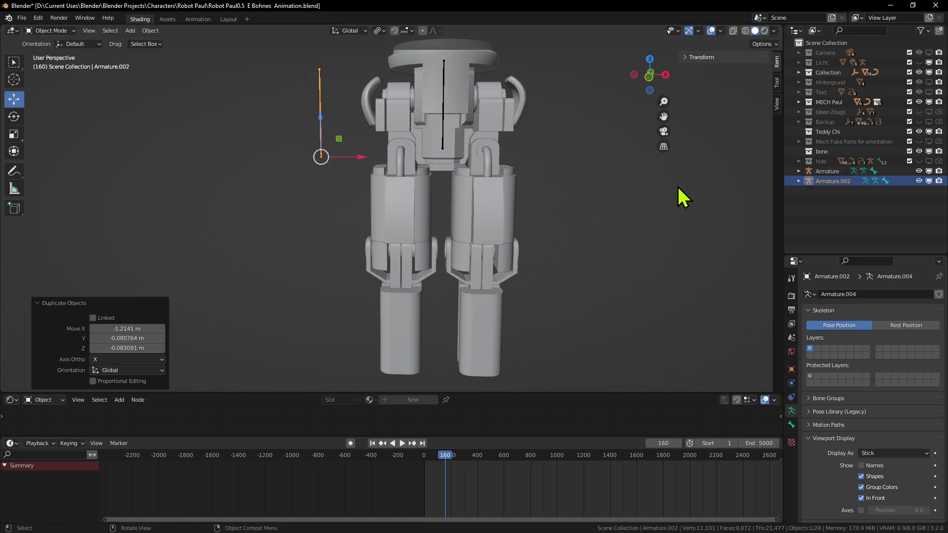
Maximize the 3D viewport and check the duplicated armature's placement from the front
scroll(532, 165, "up", 1)
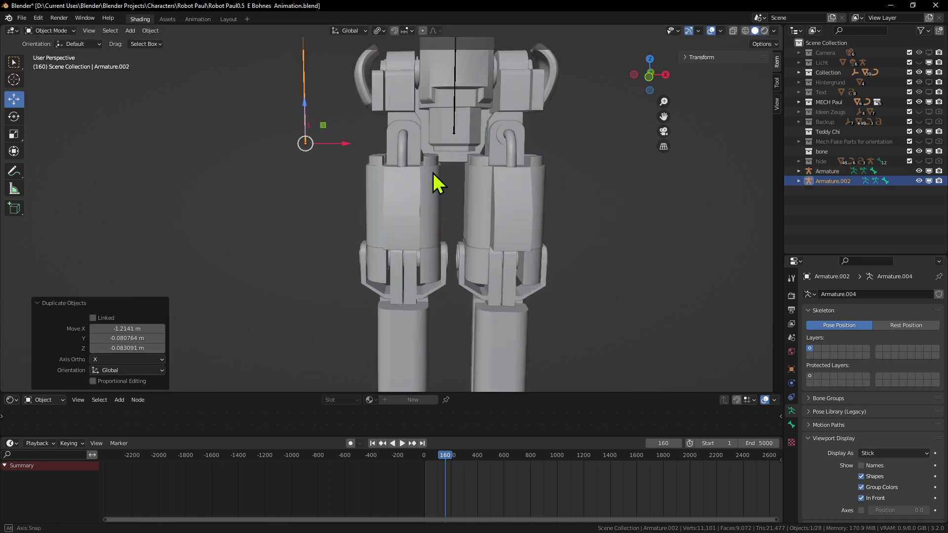
middle_click_drag(434, 173, 423, 253)
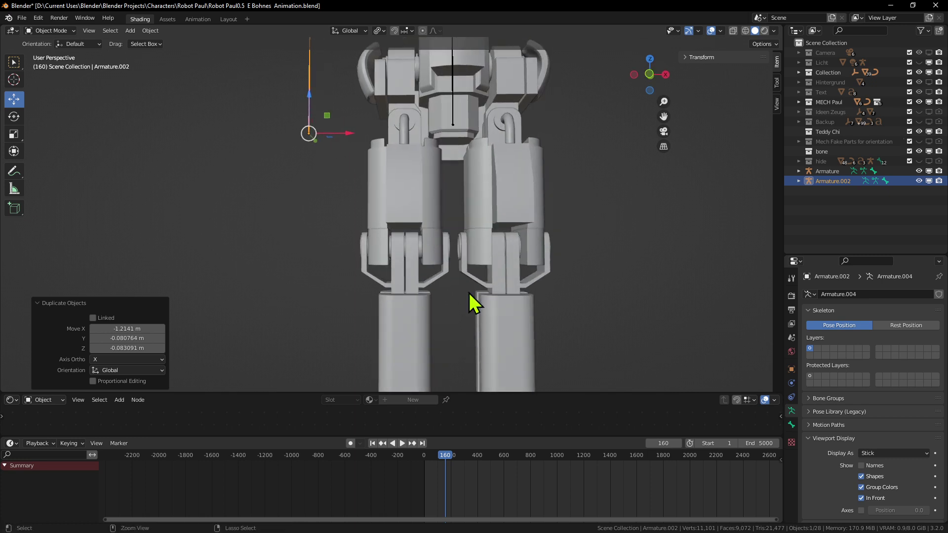
key("ctrl+space")
key("KP_7")
key("KP_1")
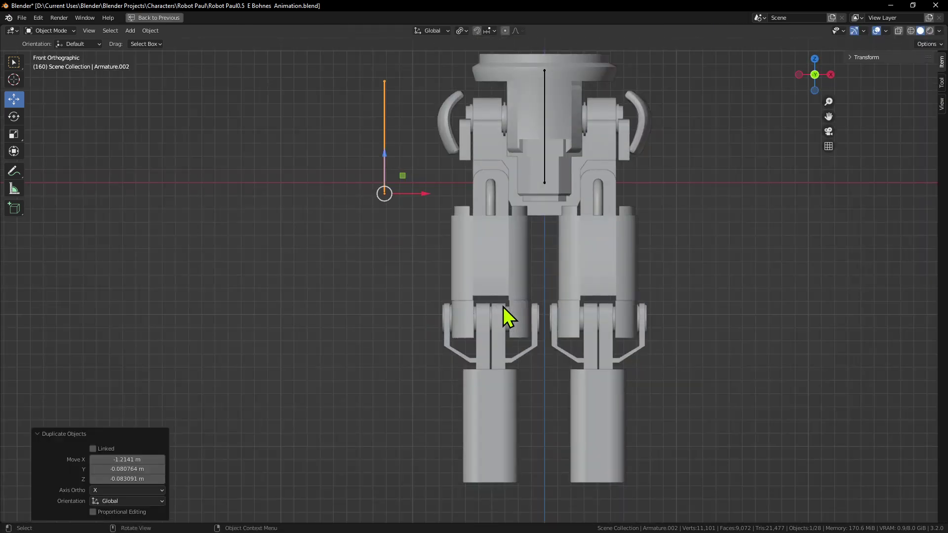
left_click(359, 228)
left_click(377, 187)
Select the thigh mesh, try rotating it about its hip-joint origin, and cancel the rotation
middle_click_drag(392, 193, 544, 253)
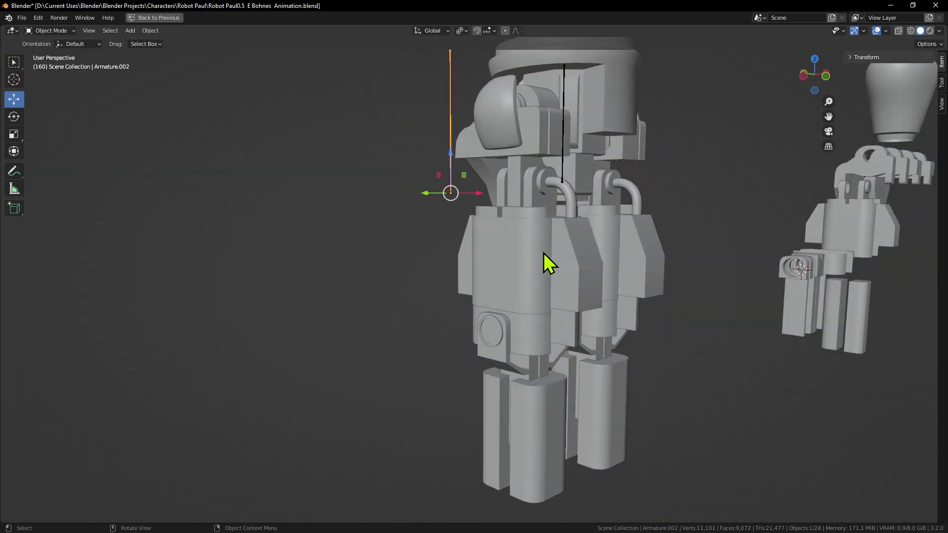
left_click(548, 246)
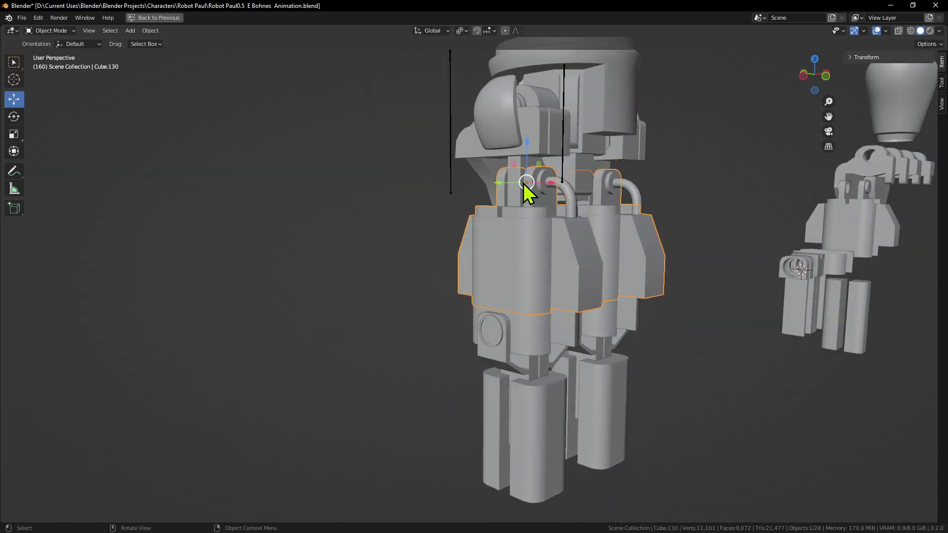
middle_click_drag(561, 242, 549, 248)
key("r")
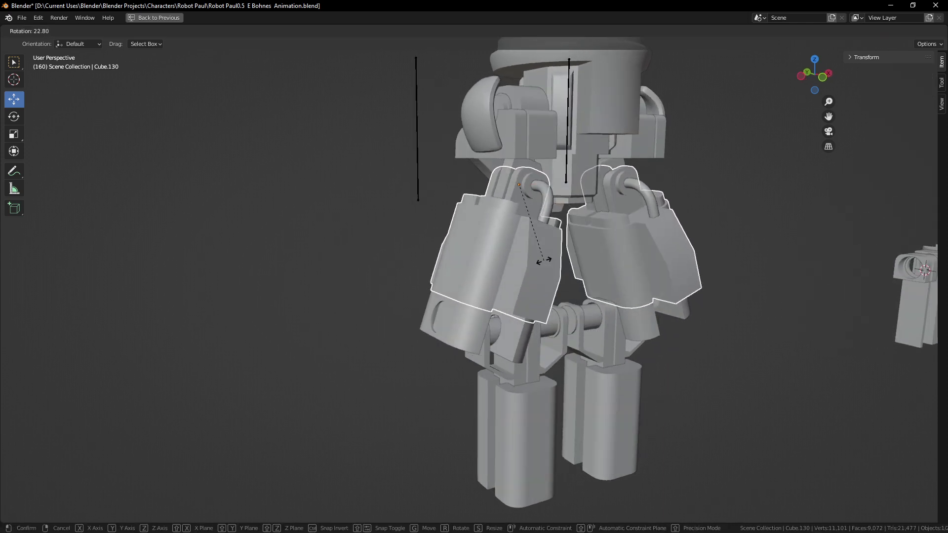
key("Escape")
Select the duplicated armature beside the hip
left_click(422, 202)
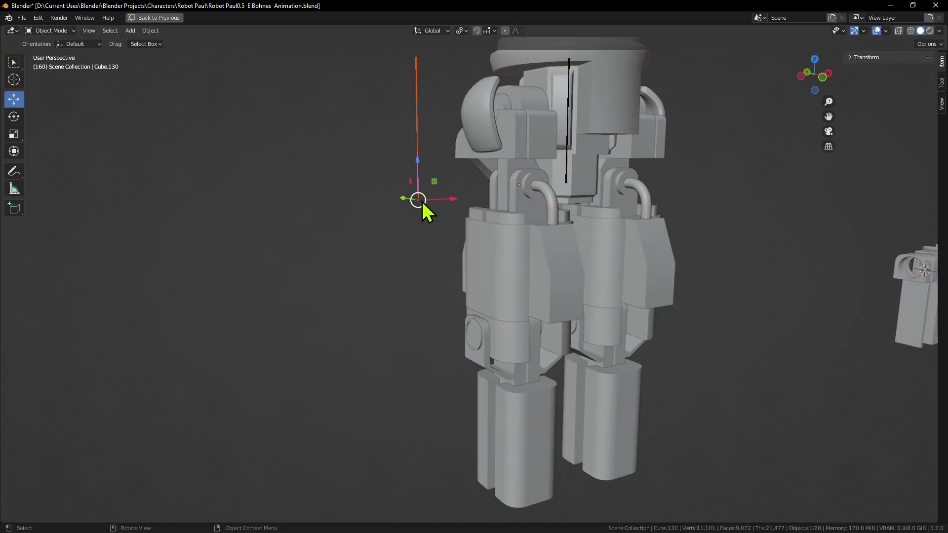
mouse_move(507, 216)
middle_mouse_down()
mouse_move(499, 217)
mouse_move(507, 218)
middle_mouse_up()
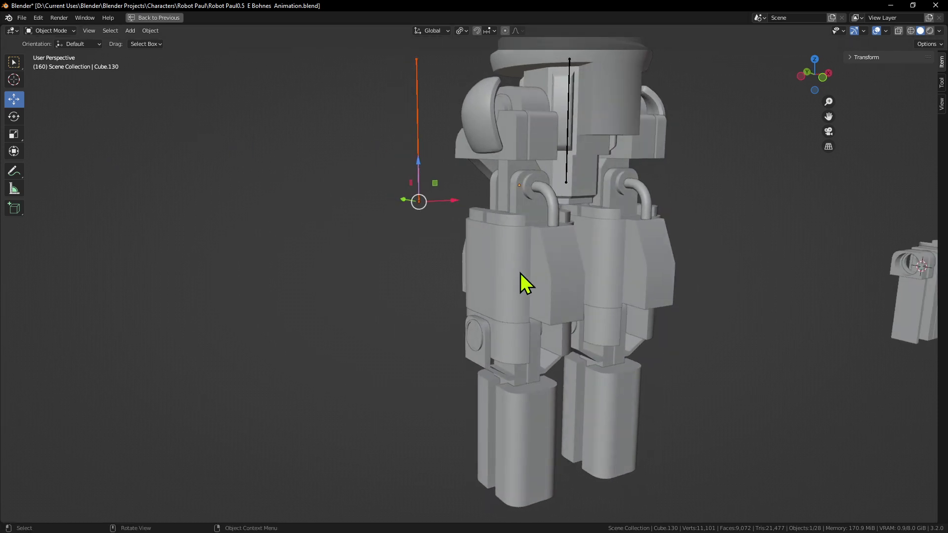
Flip the loose bone beside the robot by rotating it 180° about the global X axis in Edit Mode
key("Tab")
key("Tab")
left_click(420, 191)
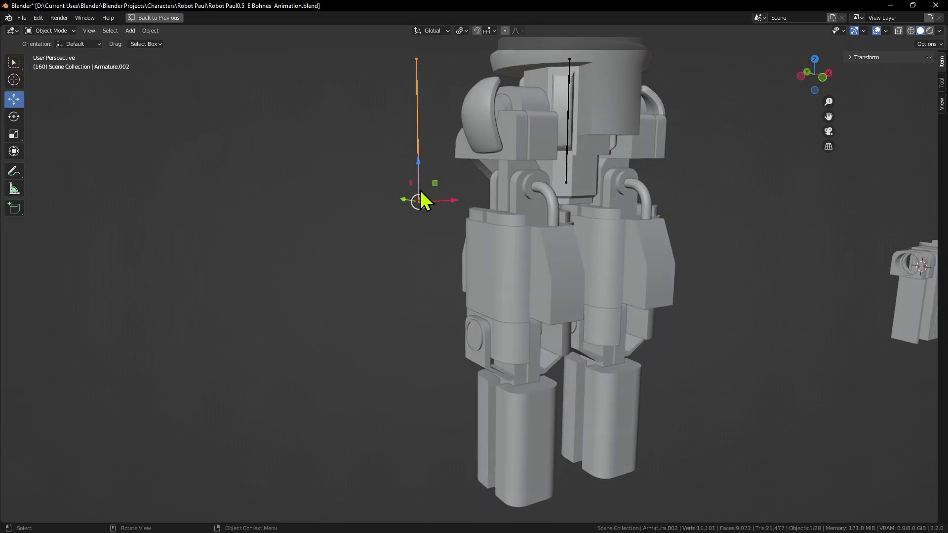
key("Tab")
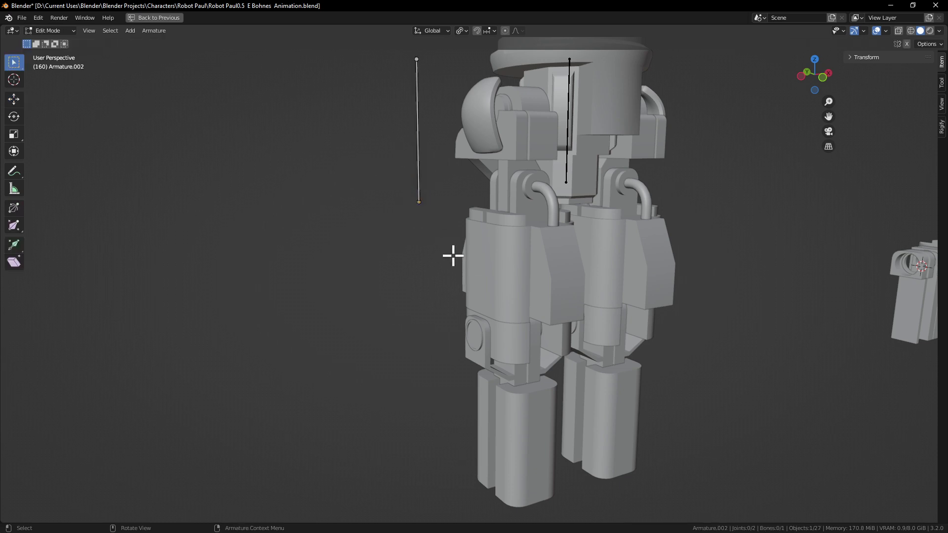
left_click_drag(449, 252, 353, 53)
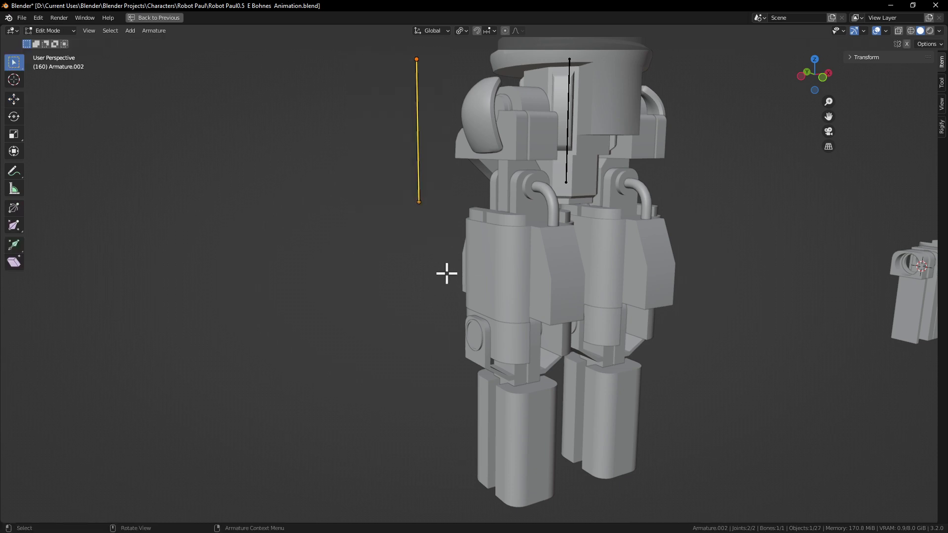
key("r")
type("x")
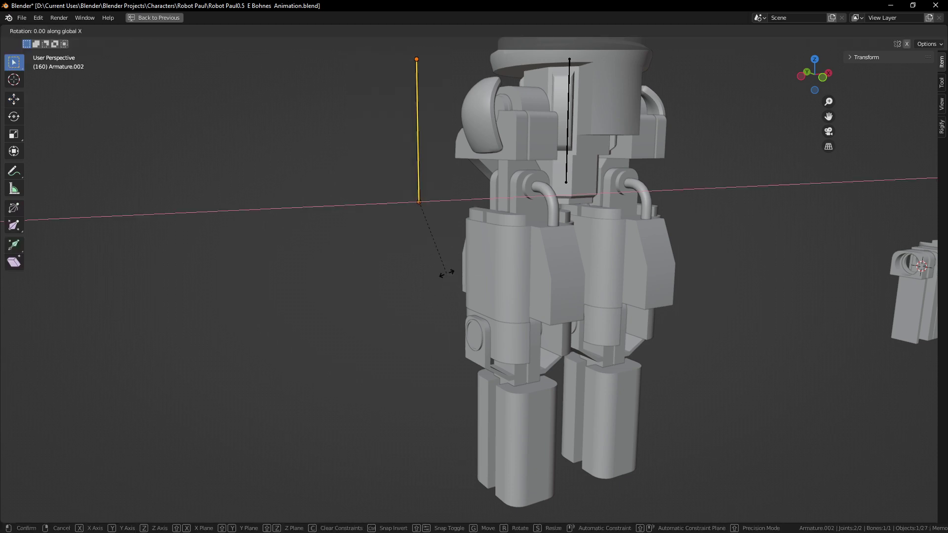
type("180")
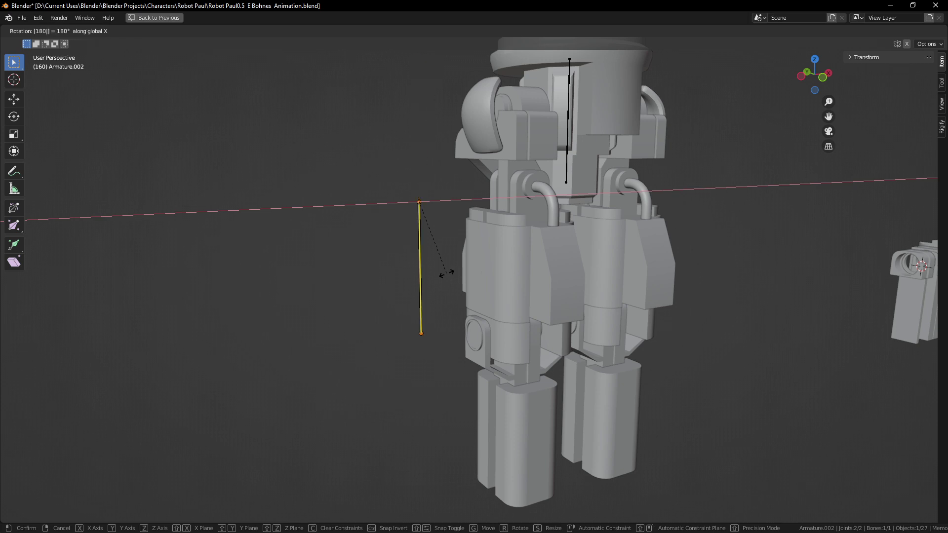
key("Return")
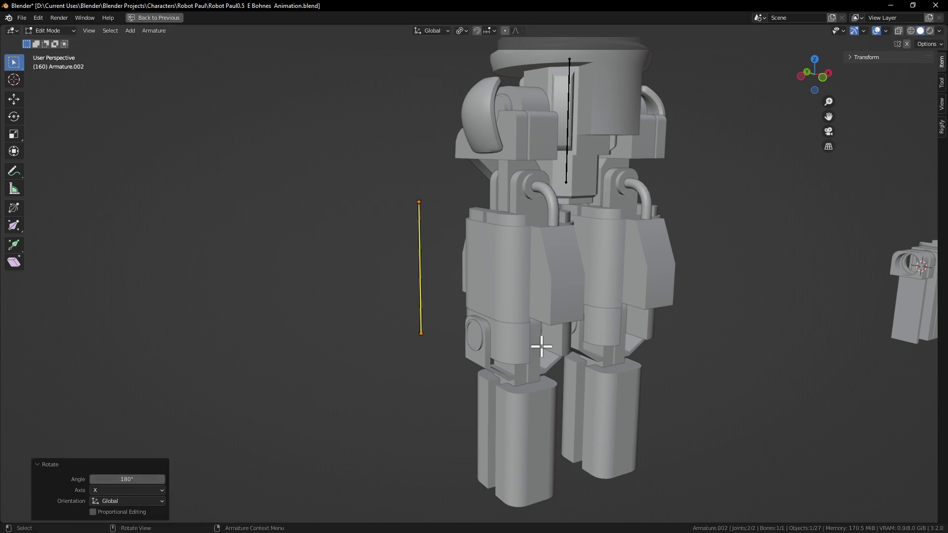
key("Tab")
Snap the flipped armature to the origin of the thigh object at the hip joint using Selection to Active
middle_click_drag(547, 279, 546, 303)
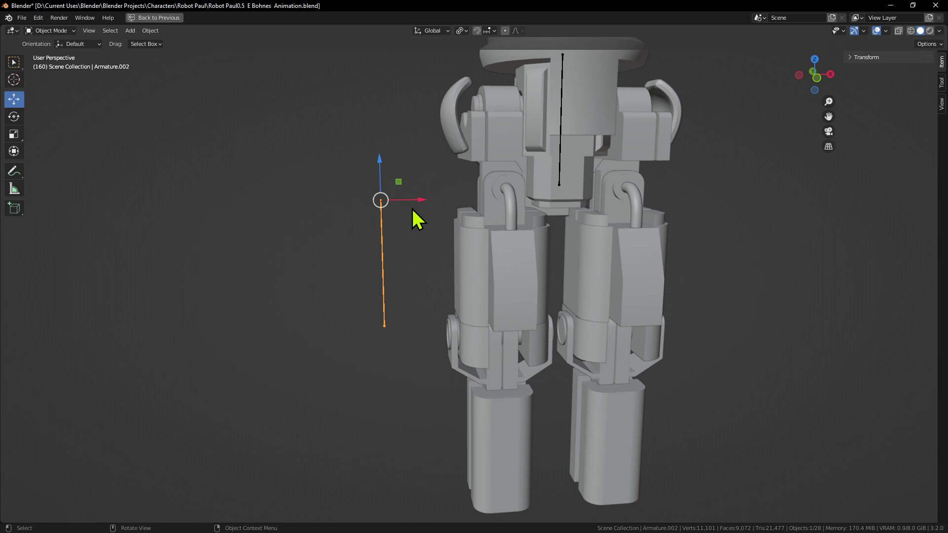
key("Tab")
key("Tab")
right_click(392, 231)
middle_click_drag(432, 215, 542, 202)
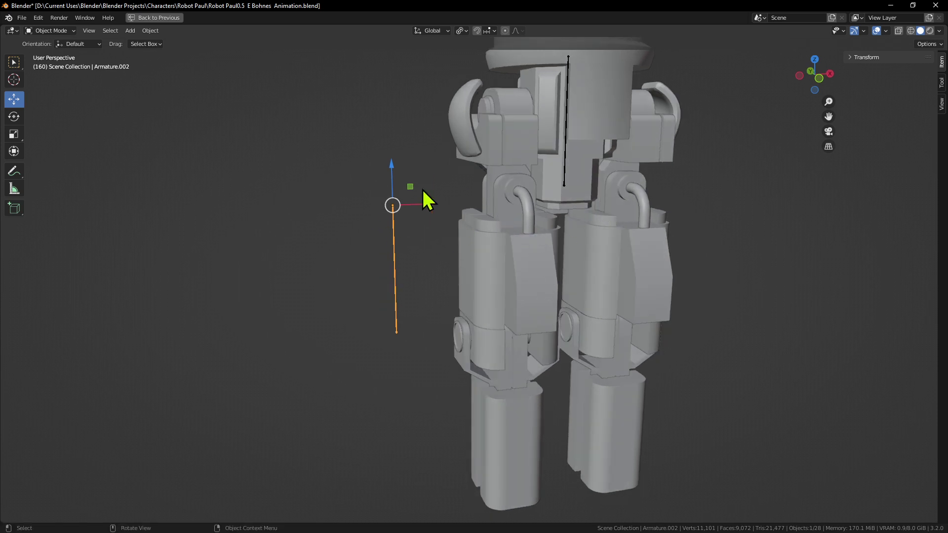
left_click(508, 198, "shift")
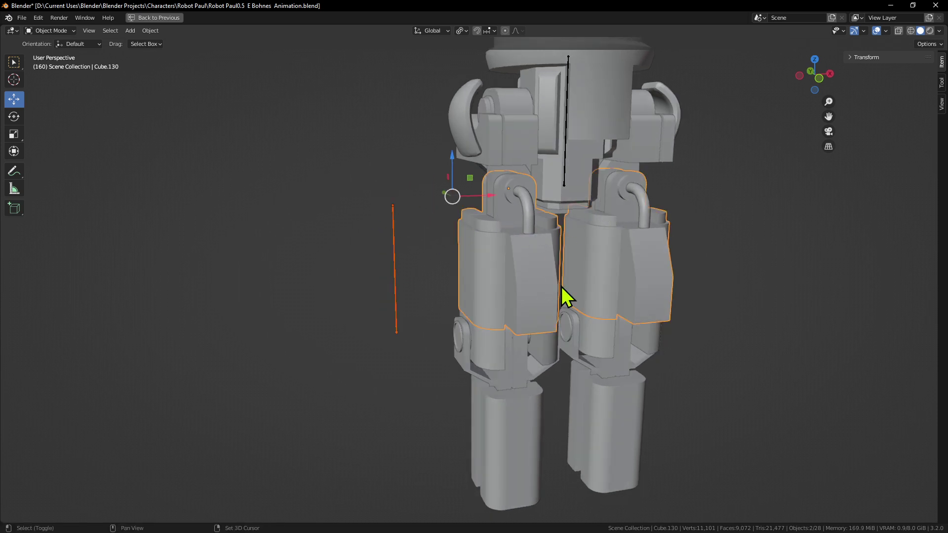
right_click(496, 256)
mouse_move(497, 256)
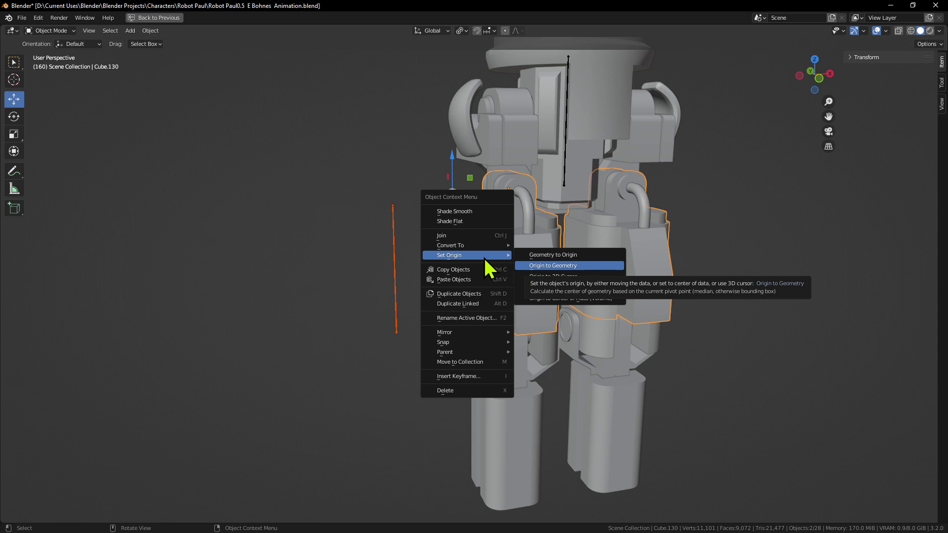
mouse_move(484, 343)
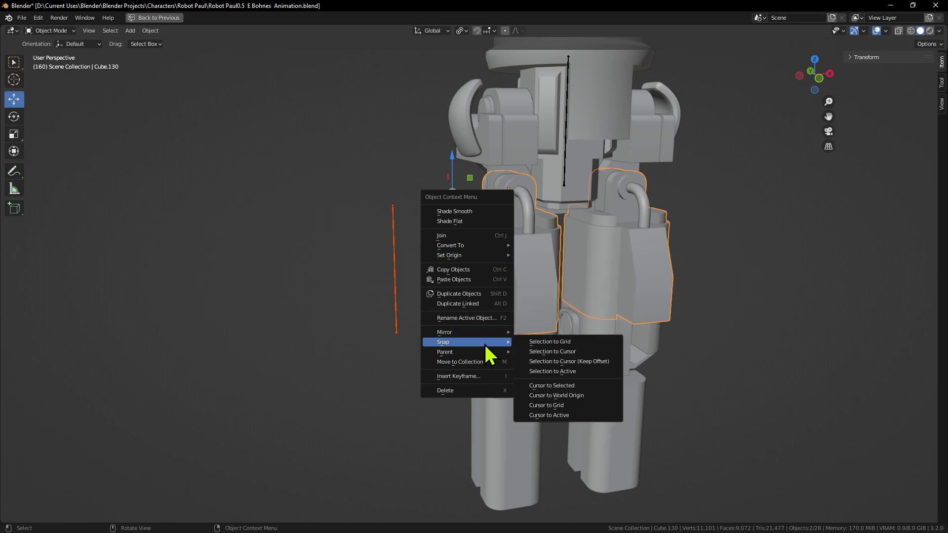
left_click(580, 375)
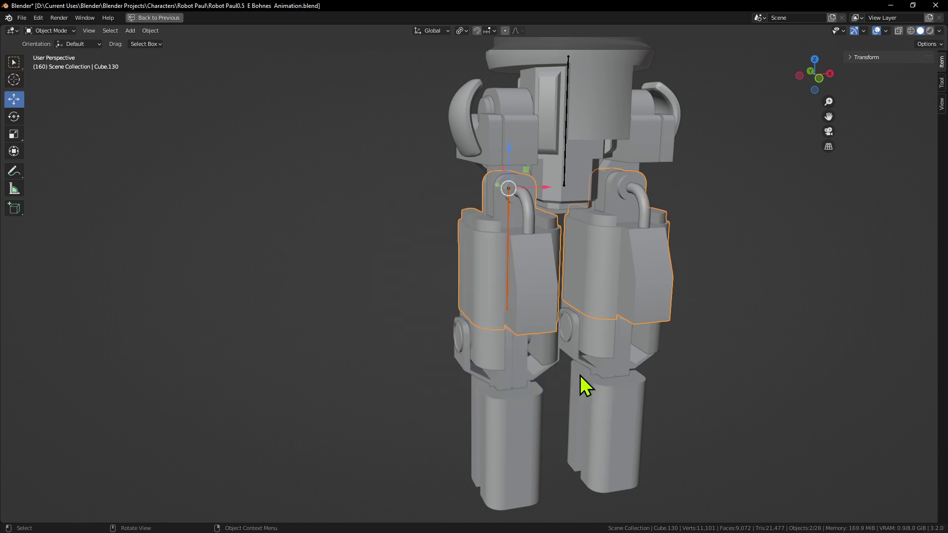
left_click(717, 278)
middle_click_drag(719, 290, 506, 207)
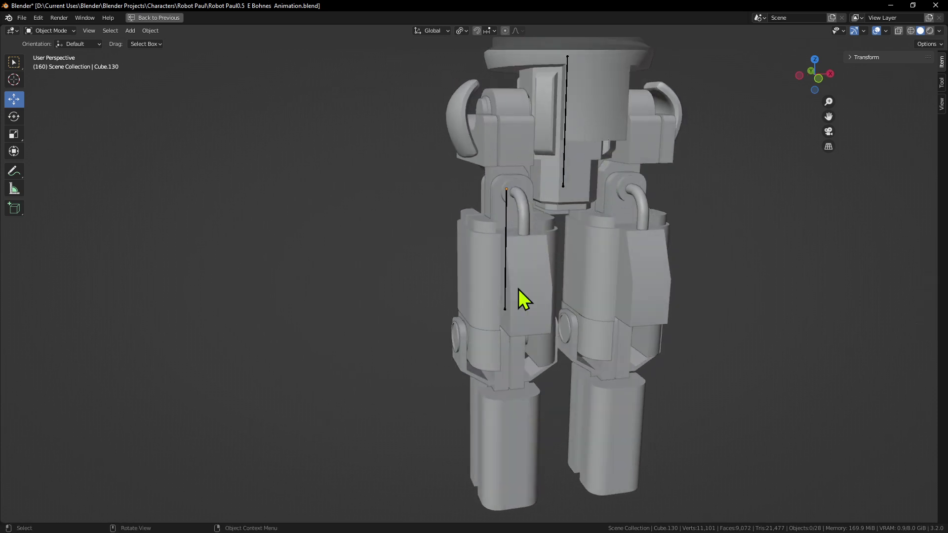
middle_click_drag(518, 289, 540, 188)
left_click(556, 174)
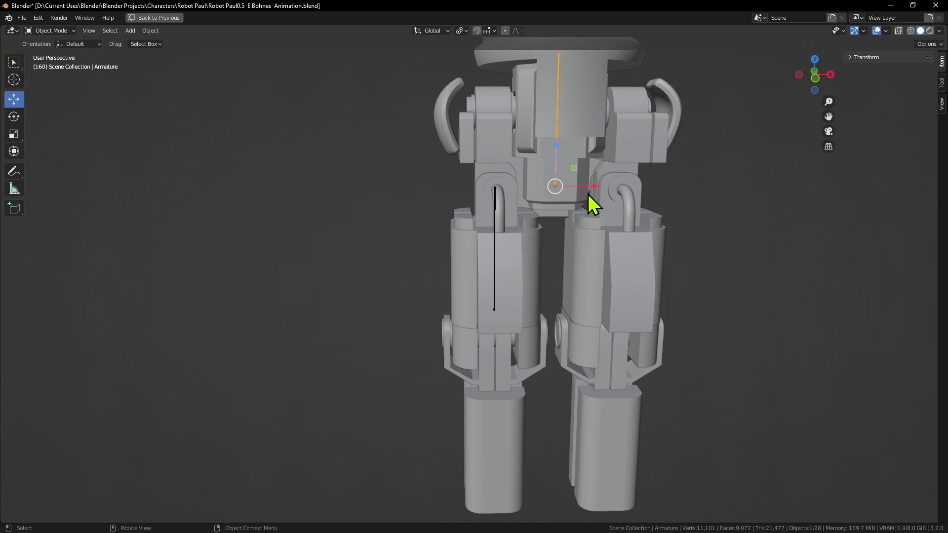
left_click(523, 272)
left_click(499, 224)
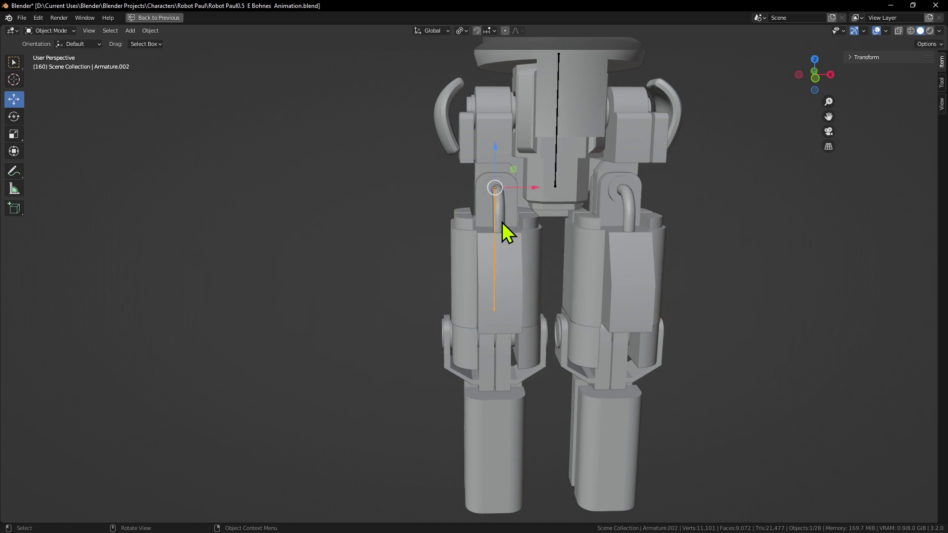
left_click(558, 179, "shift")
scroll(607, 243, "down", 4)
scroll(606, 243, "up", 3)
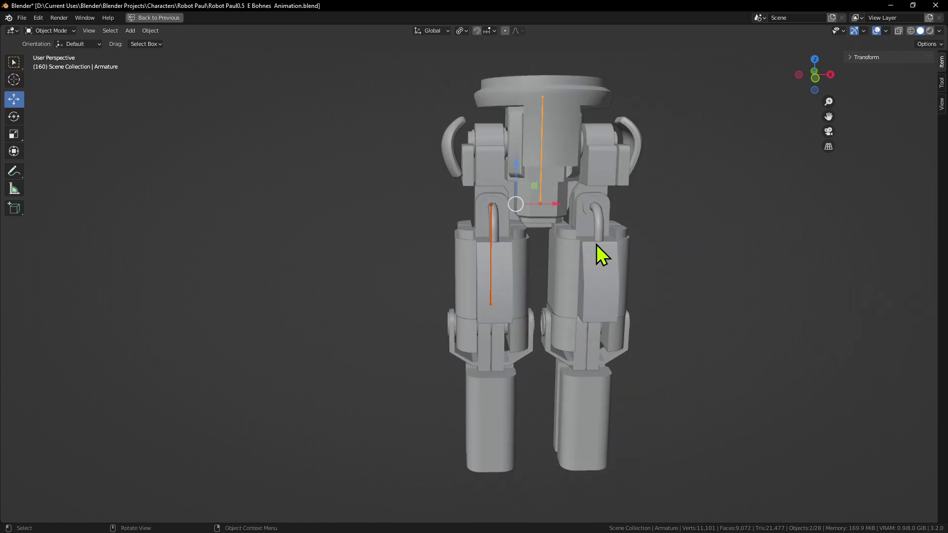
scroll(703, 259, "up", 3)
Hide the thigh shells and the hip blocks above them to expose the leg bone
left_click(544, 241)
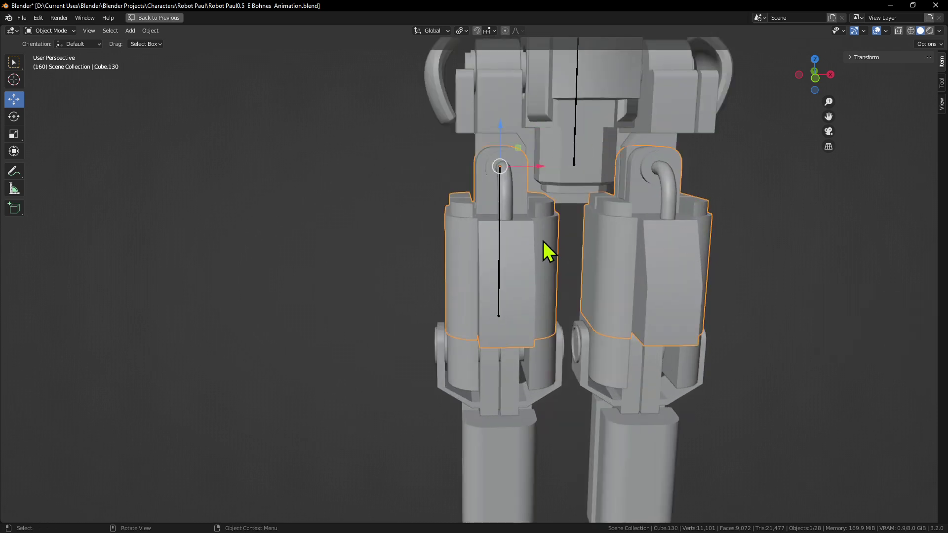
key("h")
left_click(532, 191)
key("h")
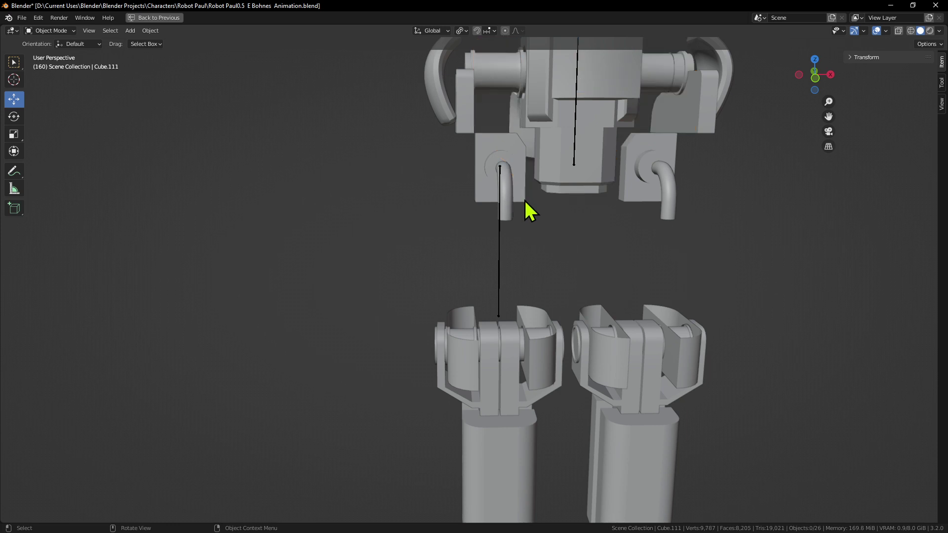
scroll(543, 220, "down", 4)
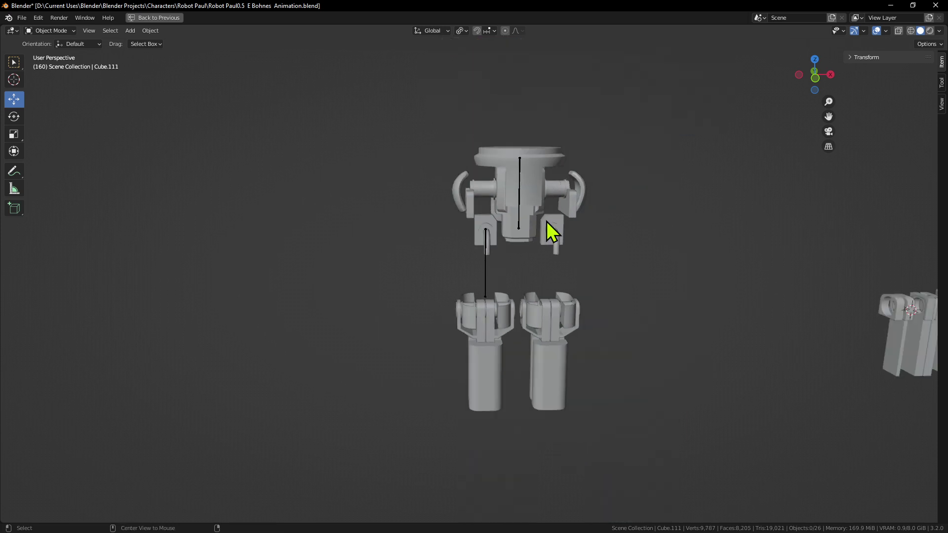
Reveal all hidden objects and hide the detached part beside the leg again
key("alt+h")
scroll(563, 256, "down", 3)
scroll(592, 271, "up", 3)
left_click(417, 291)
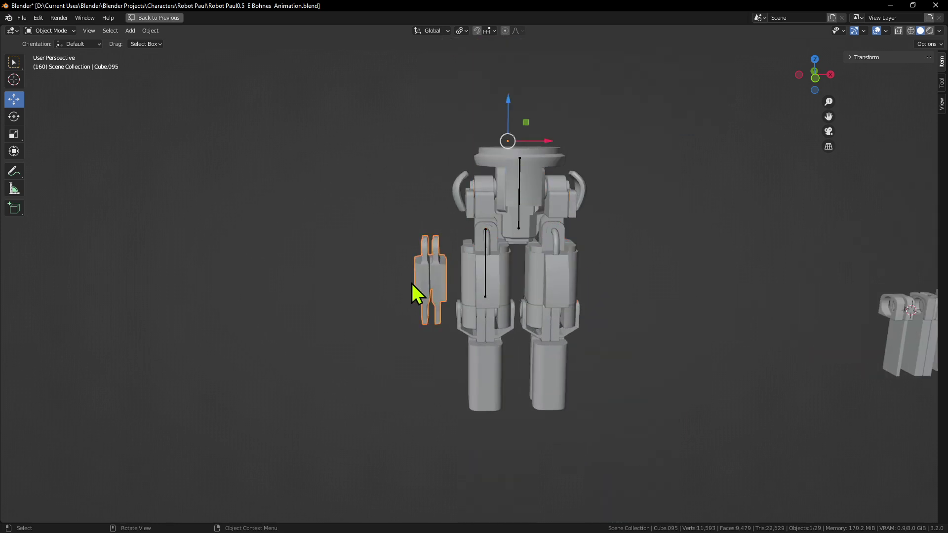
key("h")
Hide the curved guards on the outer sides of the hips
middle_click_drag(576, 227, 567, 206)
scroll(570, 186, "up", 3)
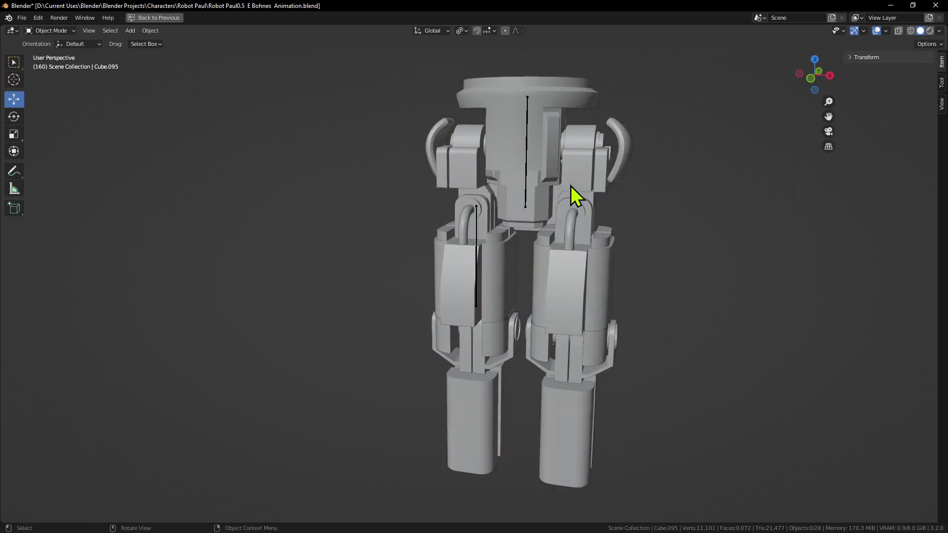
left_click(430, 162)
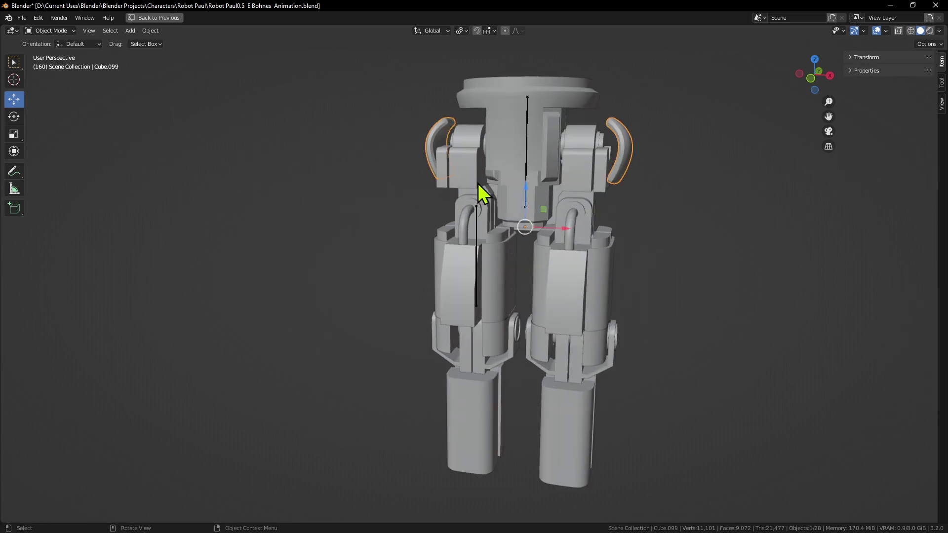
key("h")
mouse_move(533, 186)
middle_mouse_down()
mouse_move(658, 182)
mouse_move(538, 190)
middle_mouse_up()
scroll(539, 190, "up", 1)
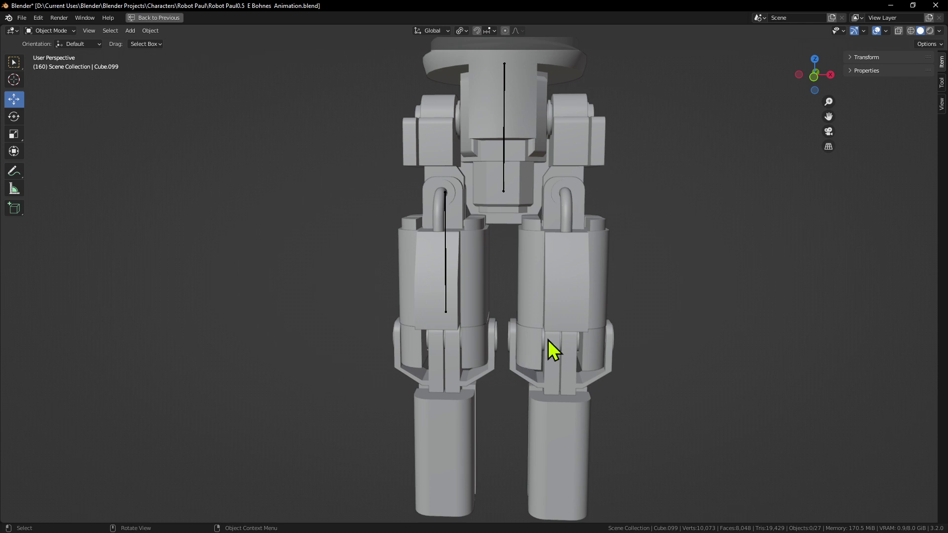
Examine how the thigh bone lines up with the hip joint and thigh in front and angled views
middle_click_drag(673, 277, 461, 214)
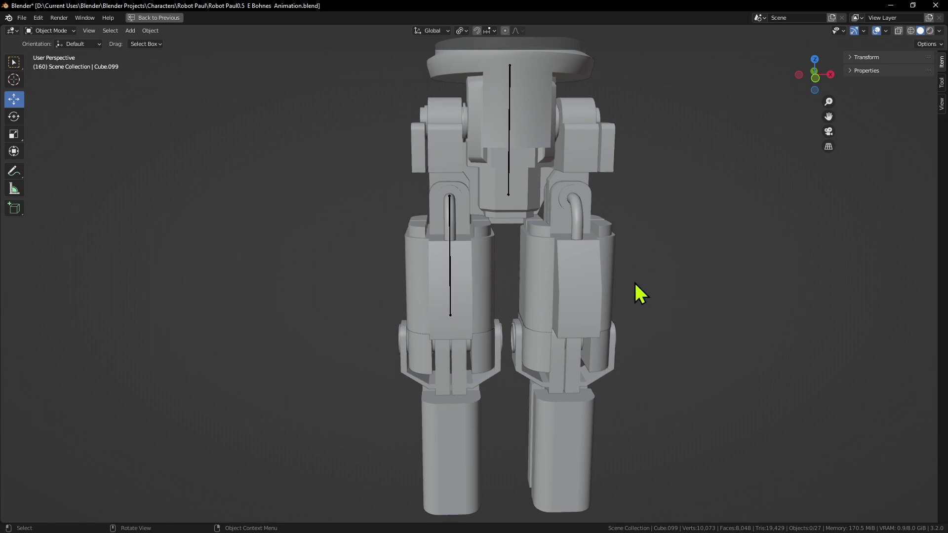
middle_click_drag(640, 294, 521, 224)
scroll(625, 225, "up", 2)
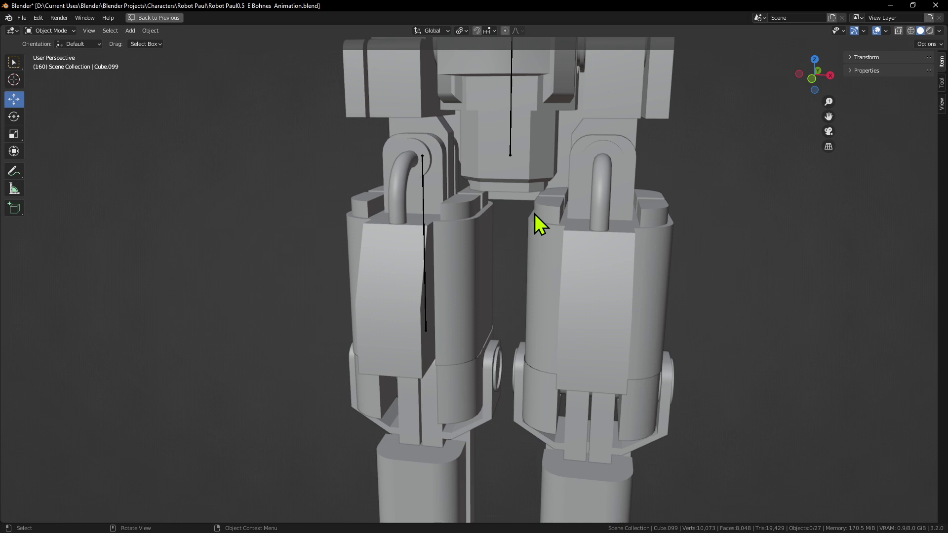
key("KP_1")
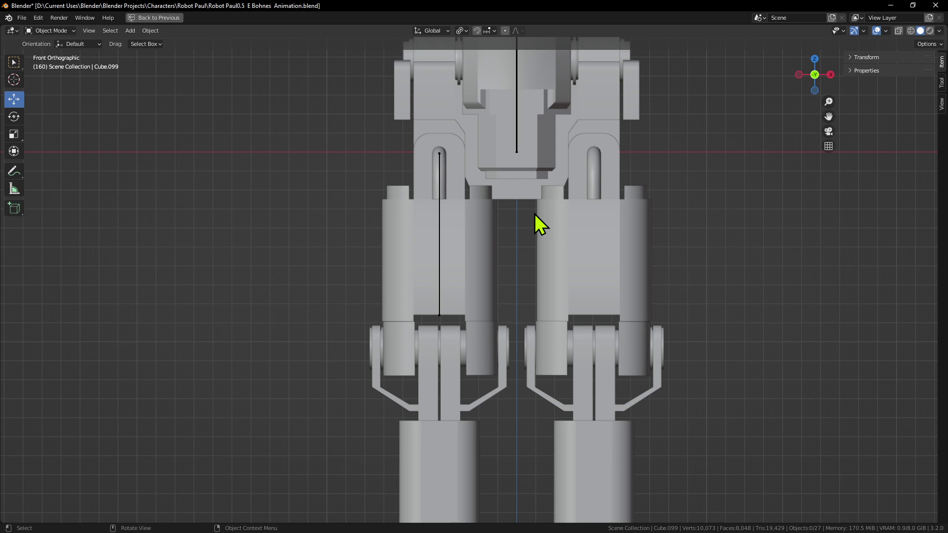
middle_click_drag(478, 223, 484, 254)
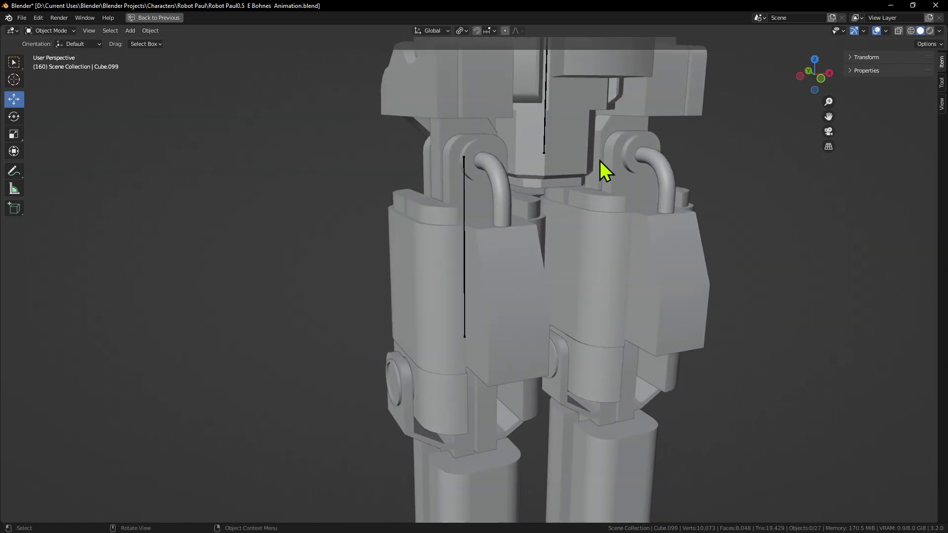
mouse_move(611, 242)
middle_mouse_down()
mouse_move(584, 269)
mouse_move(652, 249)
mouse_move(617, 249)
middle_mouse_up()
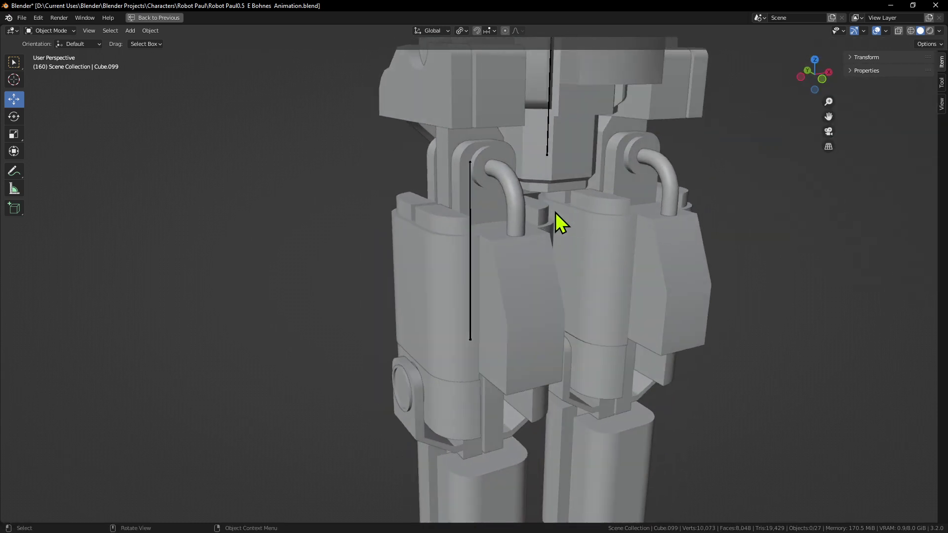
middle_click_drag(555, 211, 668, 227)
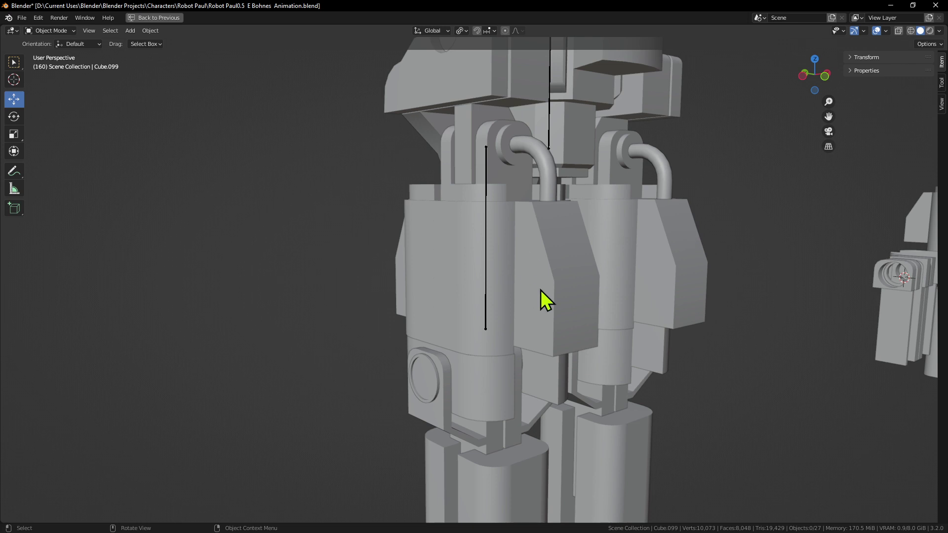
middle_click_drag(601, 253, 549, 250)
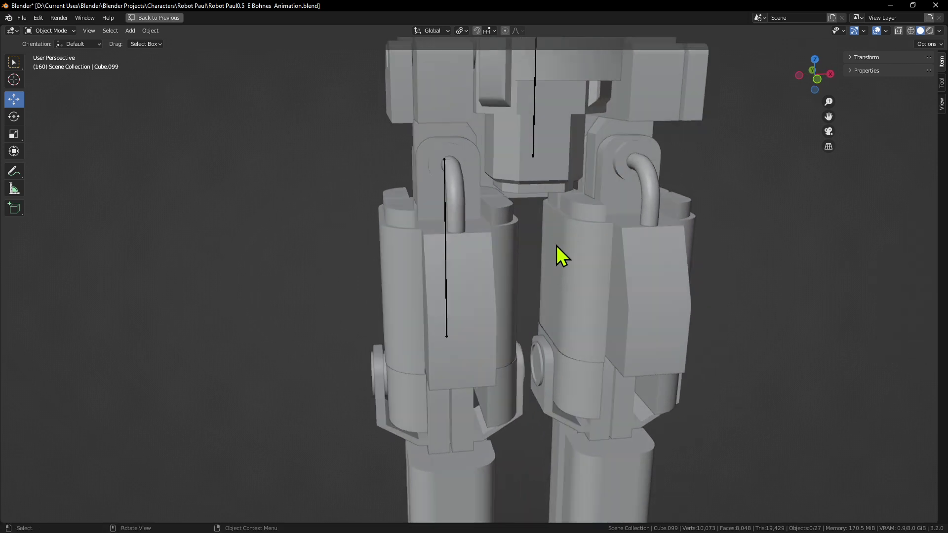
key("KP_1")
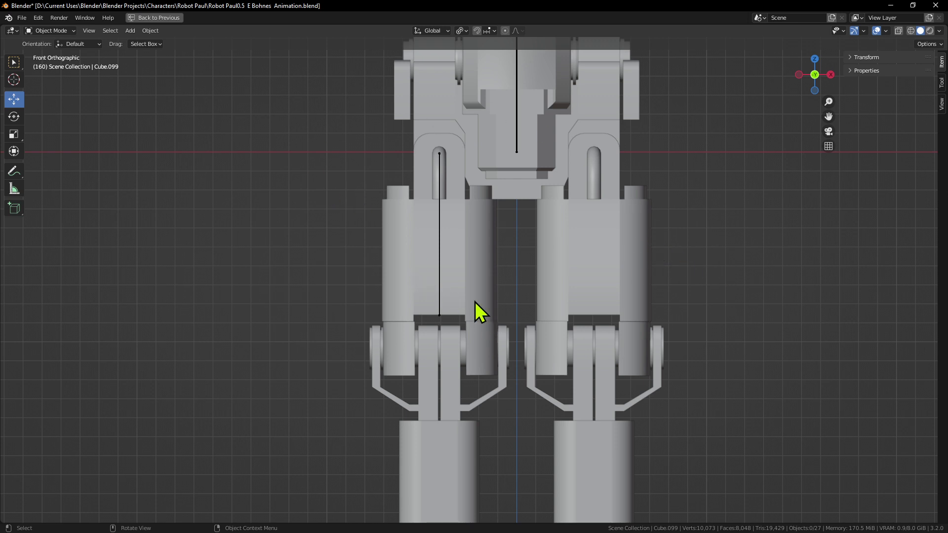
middle_click_drag(459, 283, 431, 250)
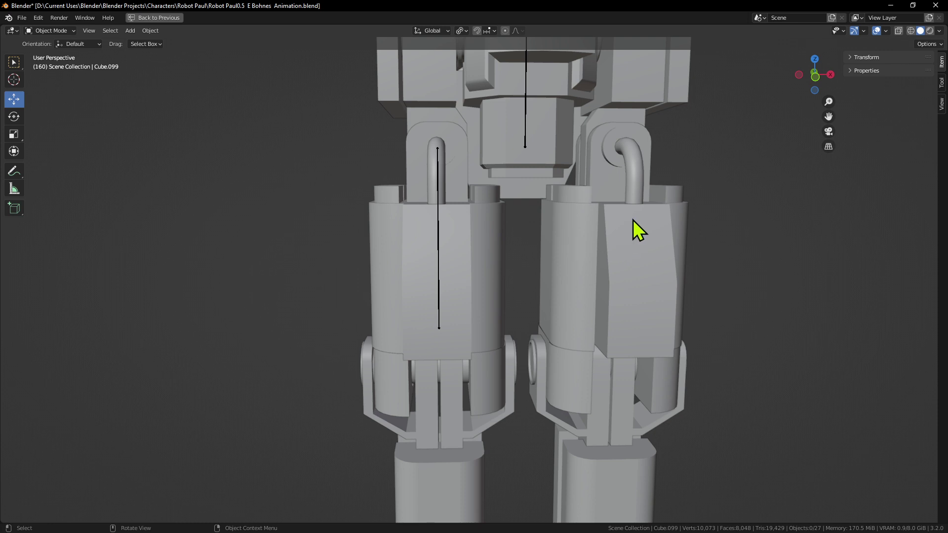
middle_click_drag(525, 208, 538, 213)
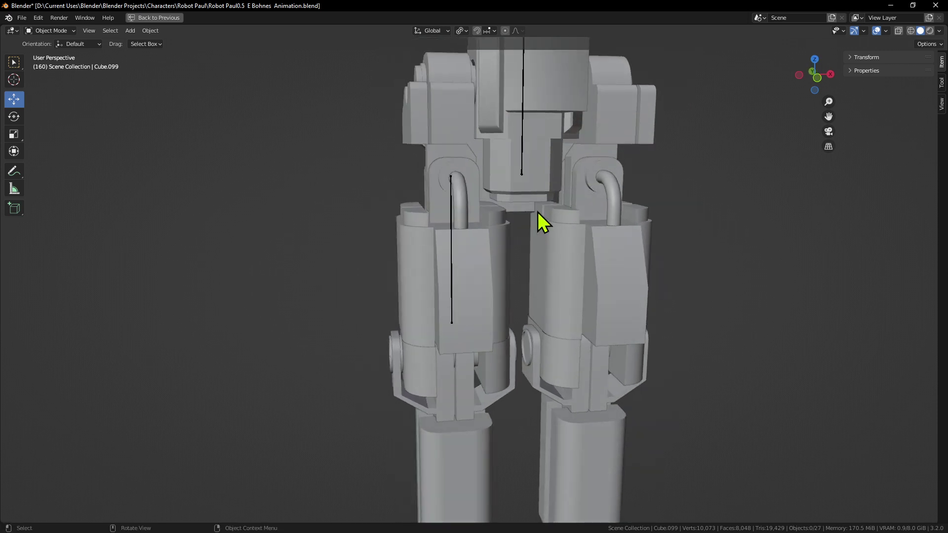
Check the thigh armature's origin at the hip pivot in front view and clear the selection
middle_click_drag(580, 192, 622, 198)
scroll(624, 218, "up", 2)
left_click(460, 168)
key("KP_7")
key("KP_1")
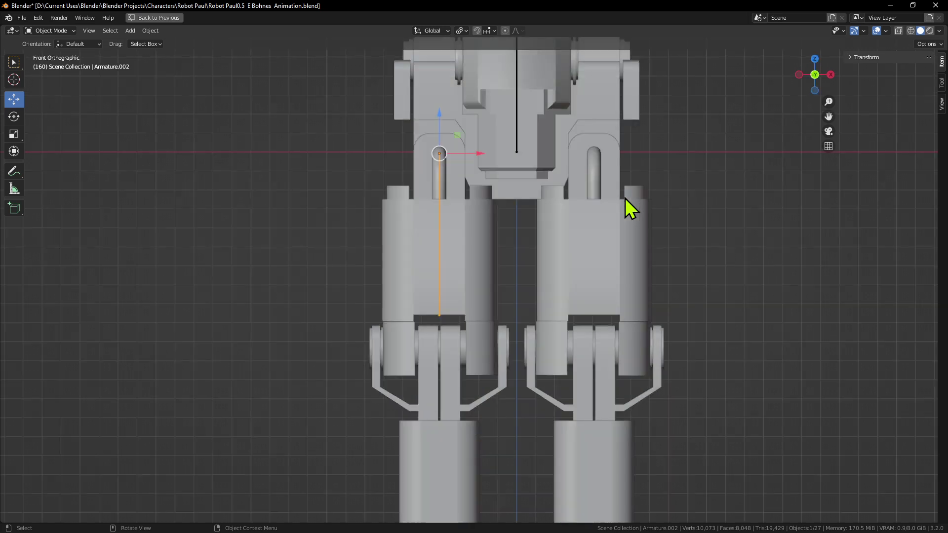
key("alt+a")
middle_click_drag(517, 156, 529, 165)
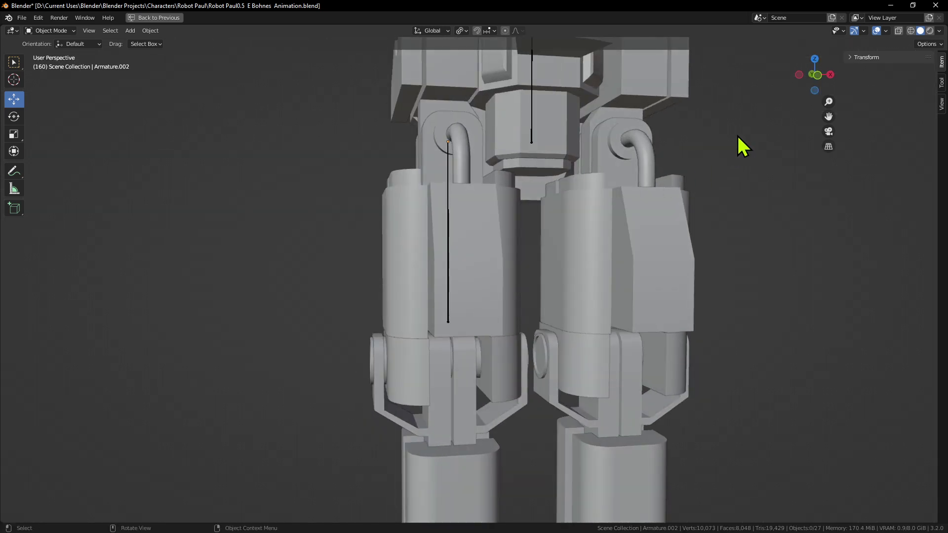
Inspect the thigh bone and the central hip bone against the leg parts from angled and front orthographic views
mouse_move(739, 146)
middle_mouse_down()
mouse_move(757, 161)
mouse_move(749, 152)
middle_mouse_up()
scroll(595, 143, "up", 2)
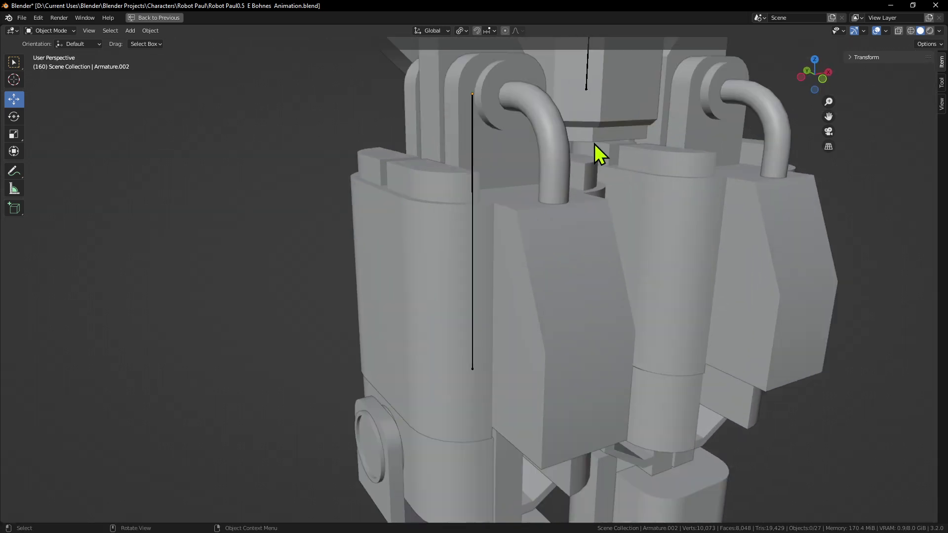
middle_click_drag(595, 143, 466, 161)
scroll(625, 143, "down", 2)
scroll(617, 148, "up", 2)
key("KP_5")
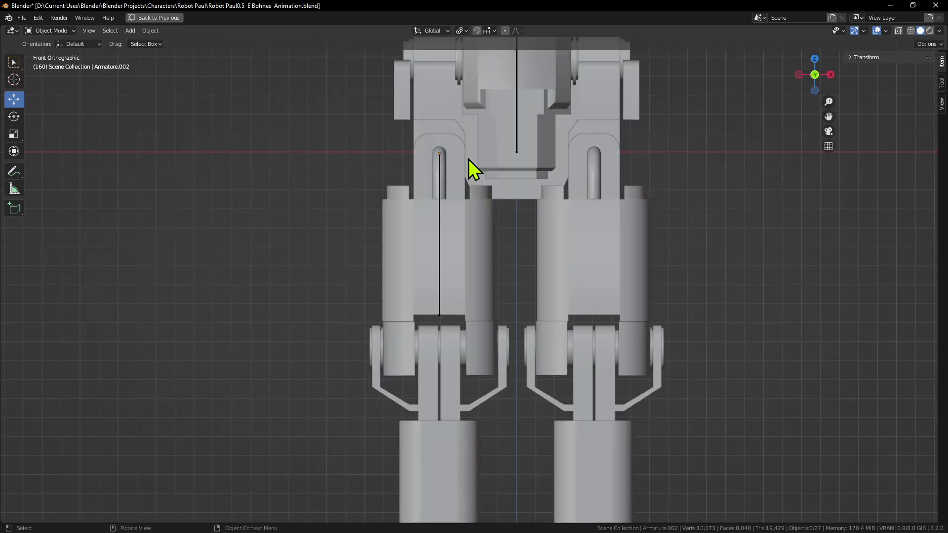
key("KP_1")
scroll(464, 174, "up", 2)
scroll(563, 166, "up", 2)
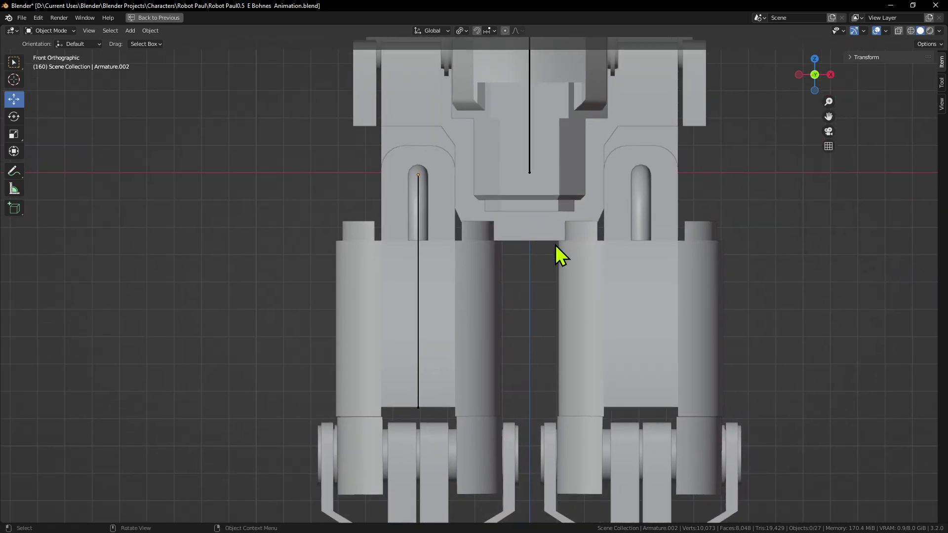
scroll(578, 235, "down", 3)
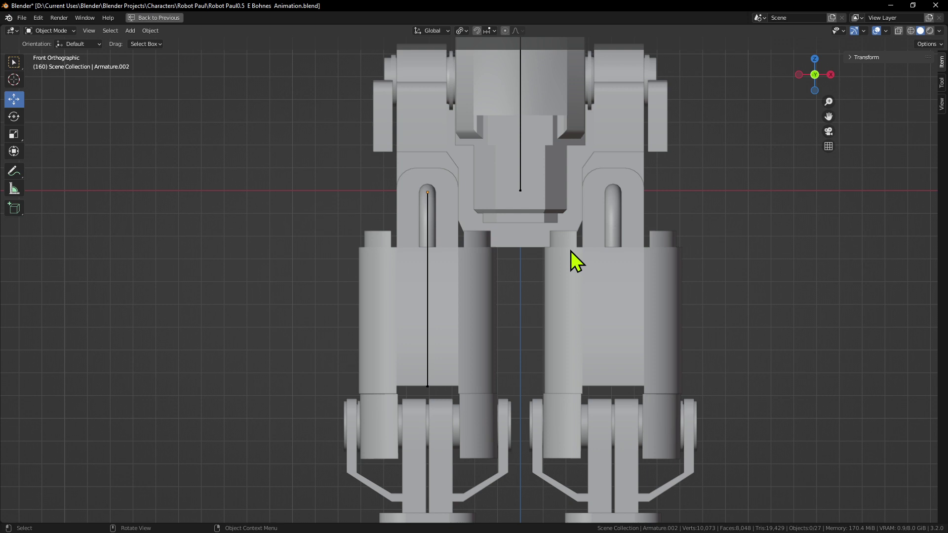
scroll(459, 230, "up", 1)
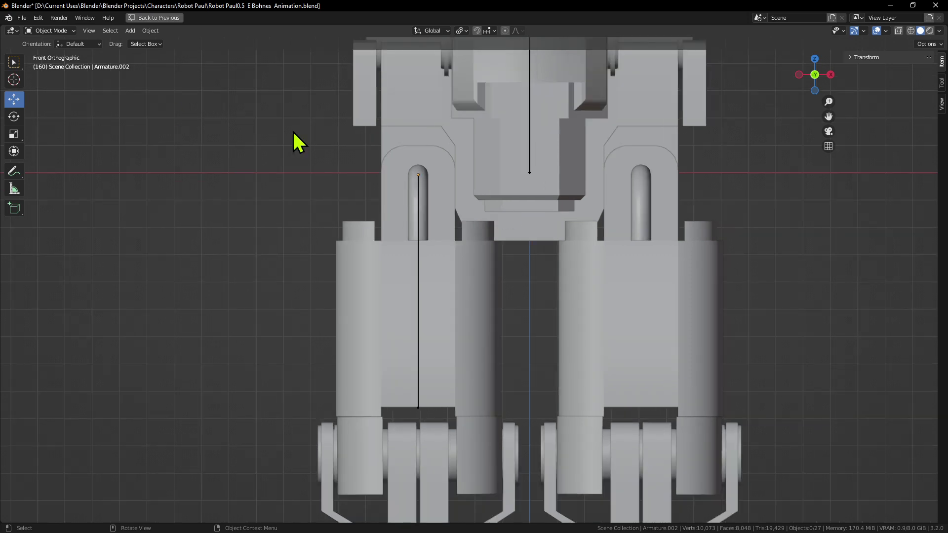
scroll(477, 154, "up", 2)
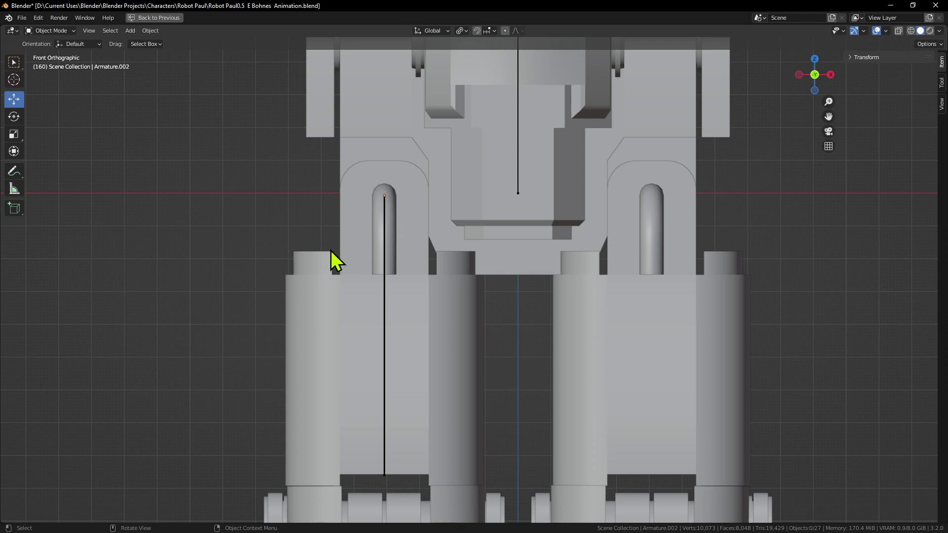
scroll(333, 258, "down", 1)
middle_click_drag(385, 259, 418, 269)
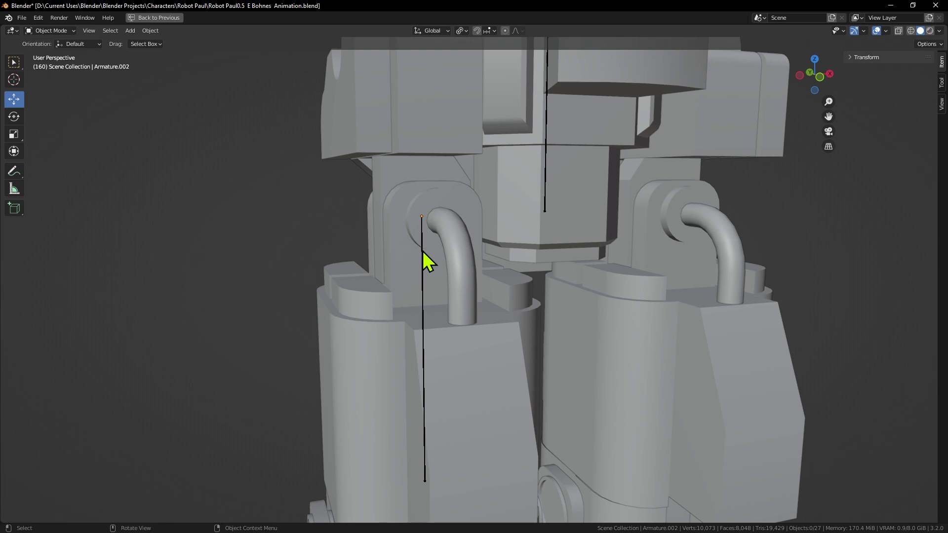
Join the thigh armature into the central hip armature
left_click(422, 251)
left_click(545, 197, "shift")
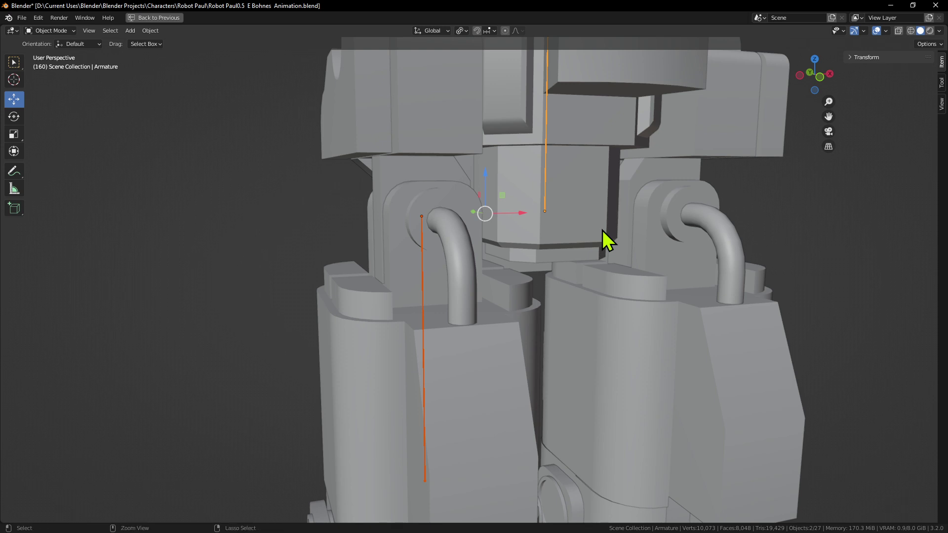
key("ctrl+j")
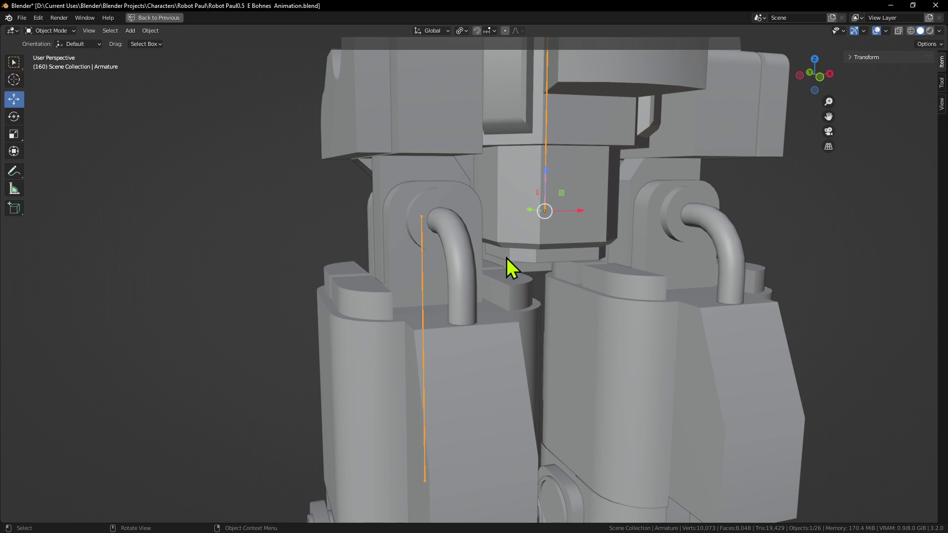
scroll(506, 258, "down", 3)
middle_click_drag(572, 319, 540, 267)
Clear the selection and reselect the joined armature by its thigh bone to check that both bones belong to it
left_click(648, 334)
left_click(490, 236)
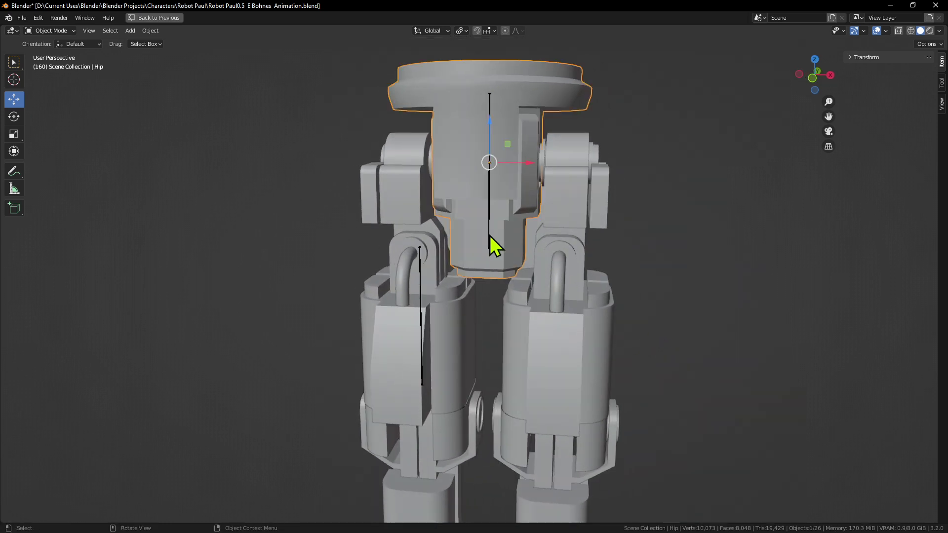
left_click(423, 274)
left_click(422, 274)
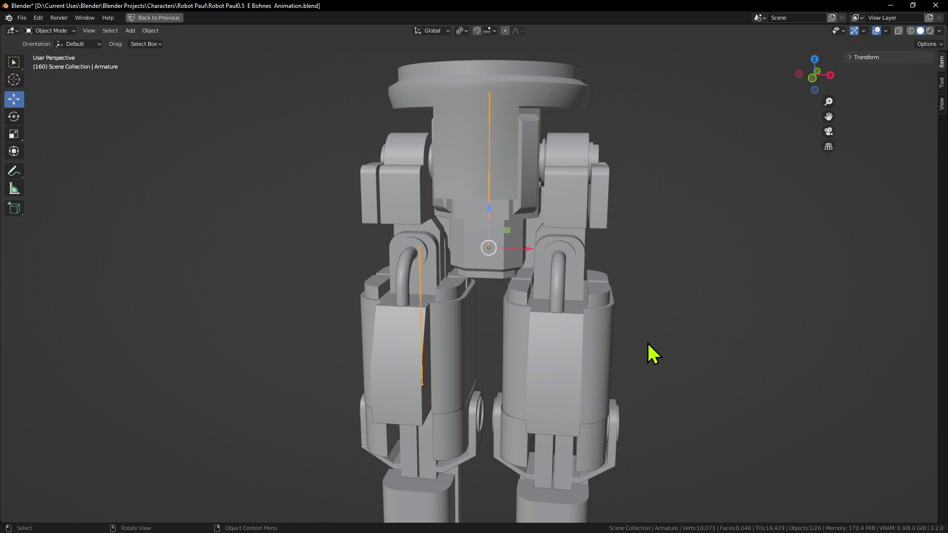
middle_click_drag(439, 351, 477, 318)
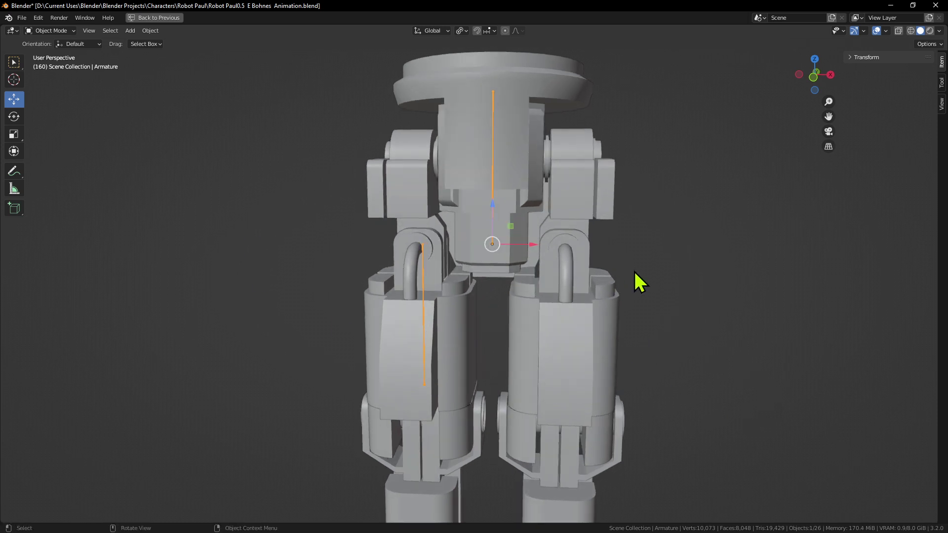
middle_click_drag(636, 262, 647, 238)
Toggle the armature between Edit and Object Mode and test-move it as a whole object, cancelling the move
key("Tab")
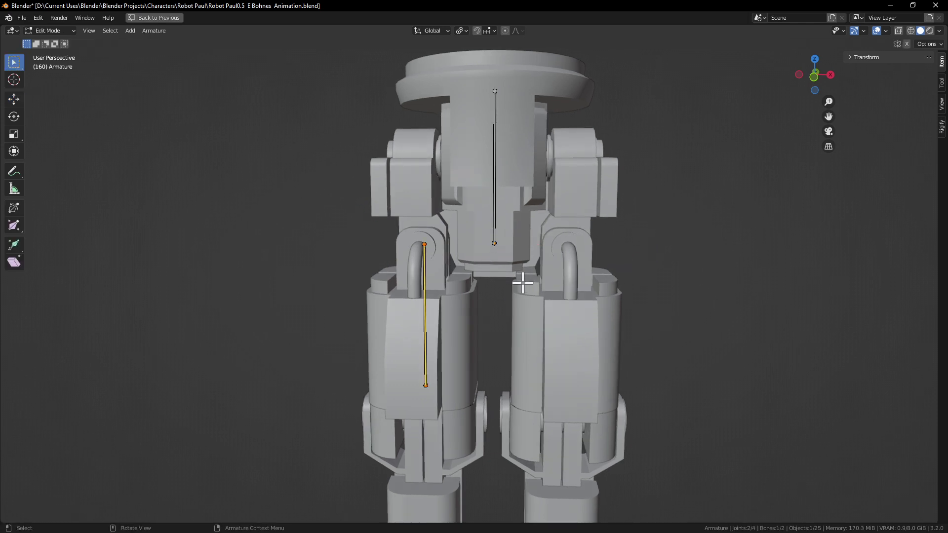
key("Tab")
key("Tab")
key("Tab")
key("Tab")
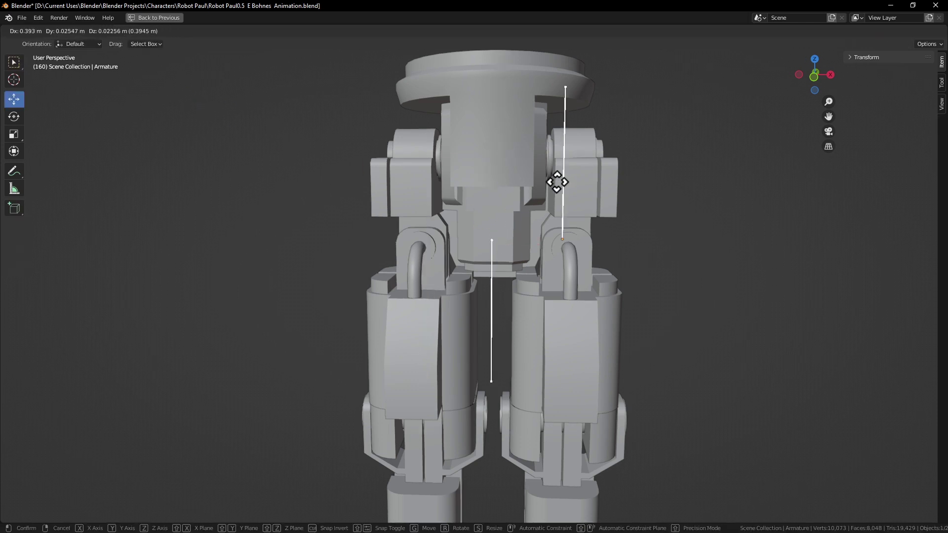
key("Tab")
Test-move the hip bone on its own in Pose Mode, cancel the move and return to Object Mode
left_click(50, 30)
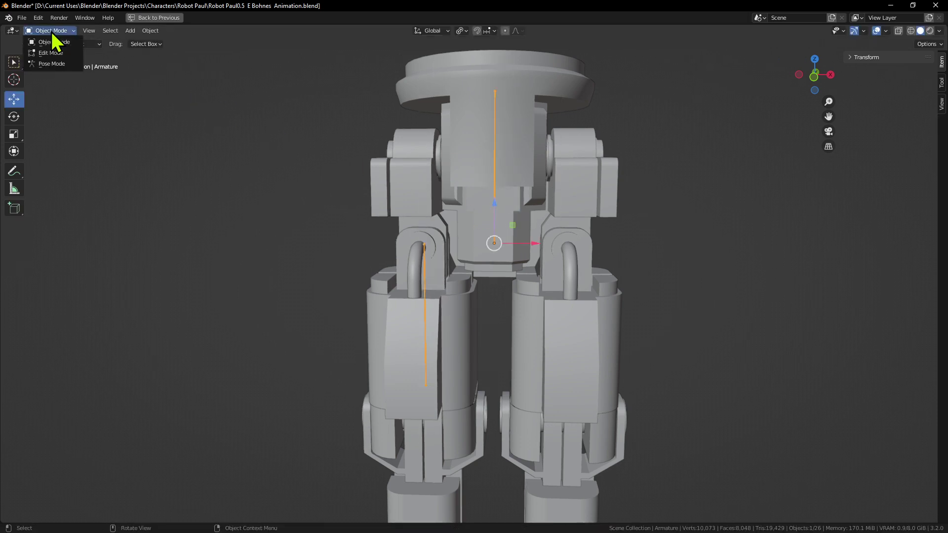
left_click(51, 64)
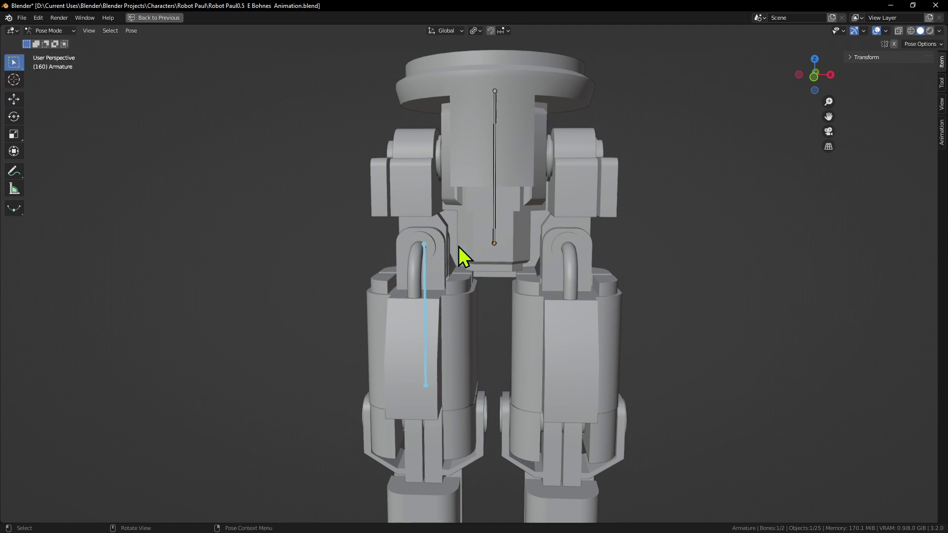
left_click(495, 212)
key("g")
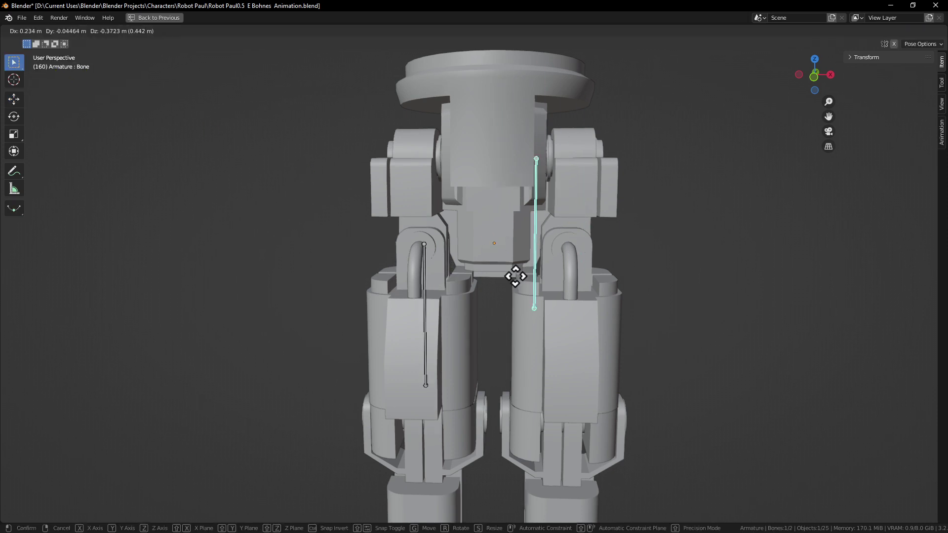
key("Escape")
left_click(50, 31)
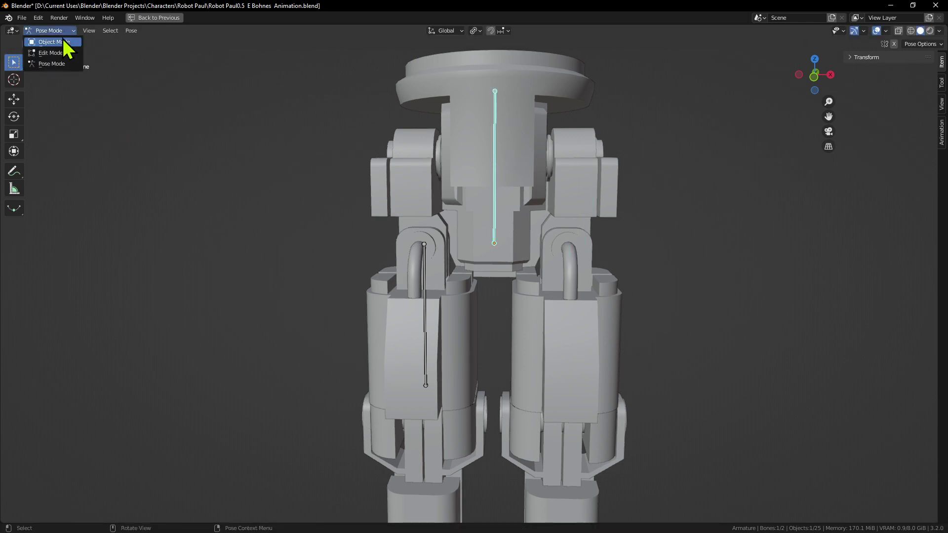
left_click(62, 42)
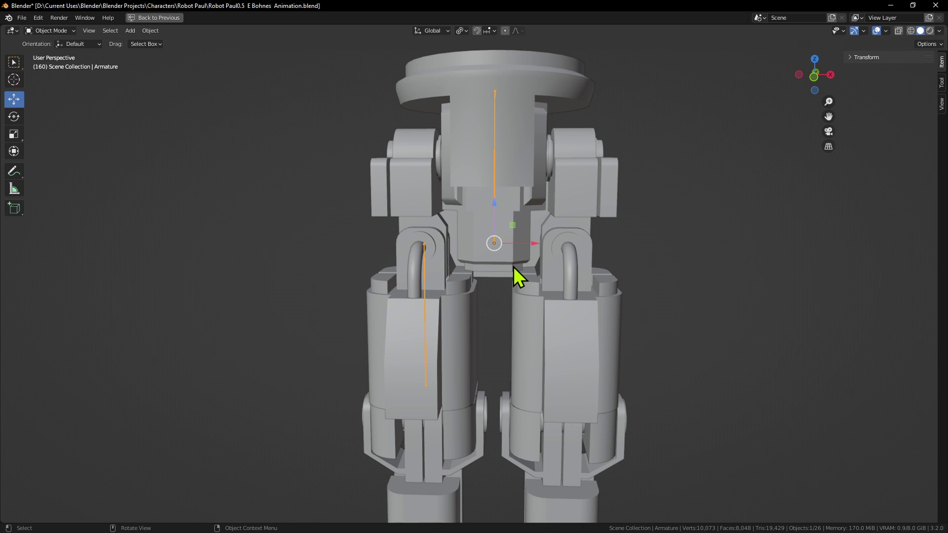
Test-move the joined armature twice in Object Mode, cancelling both moves
left_click(493, 187)
left_click(496, 197)
key("g")
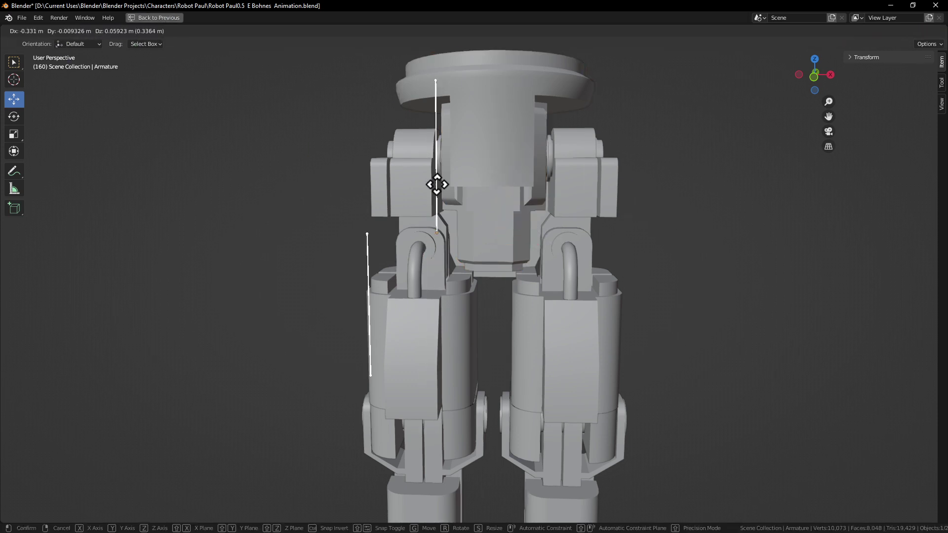
key("Escape")
key("g")
key("Escape")
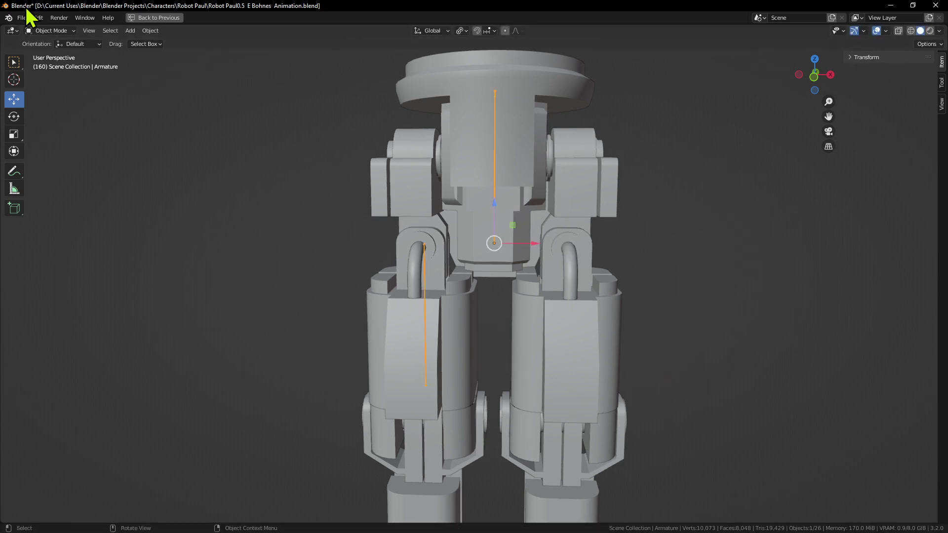
Switch the armature to Pose Mode and test-move the hip bone and the thigh bone individually, cancelling each move
left_click(48, 31)
left_click(53, 64)
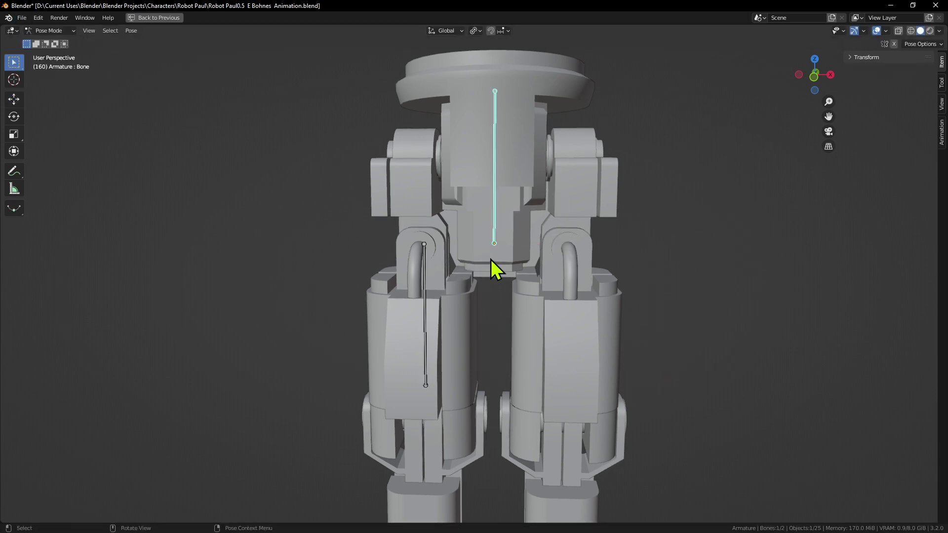
key("g")
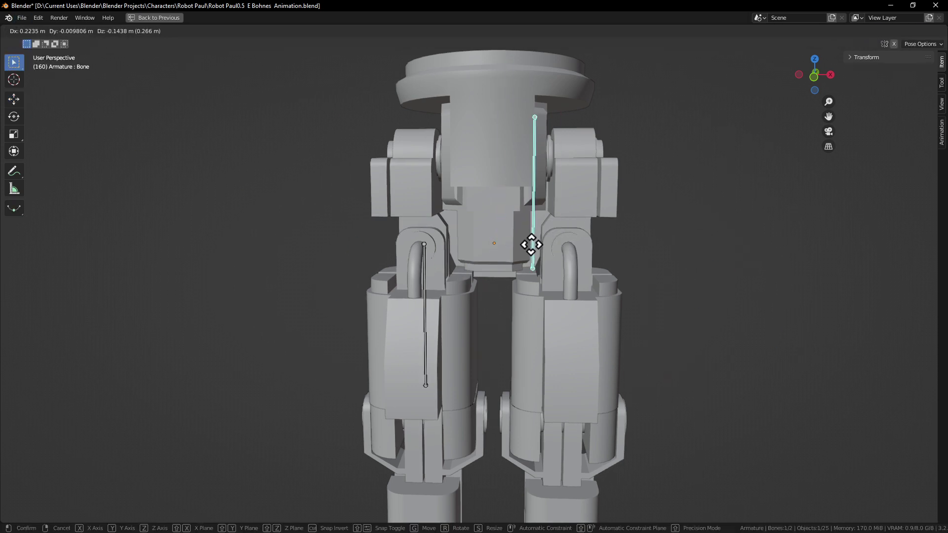
key("Escape")
left_click(429, 303)
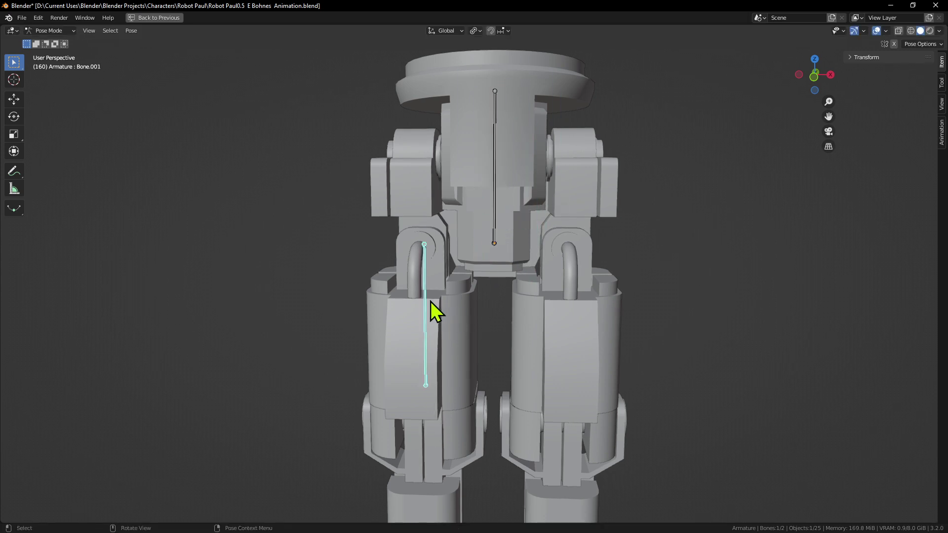
key("g")
key("Escape")
left_click(495, 220)
key("g")
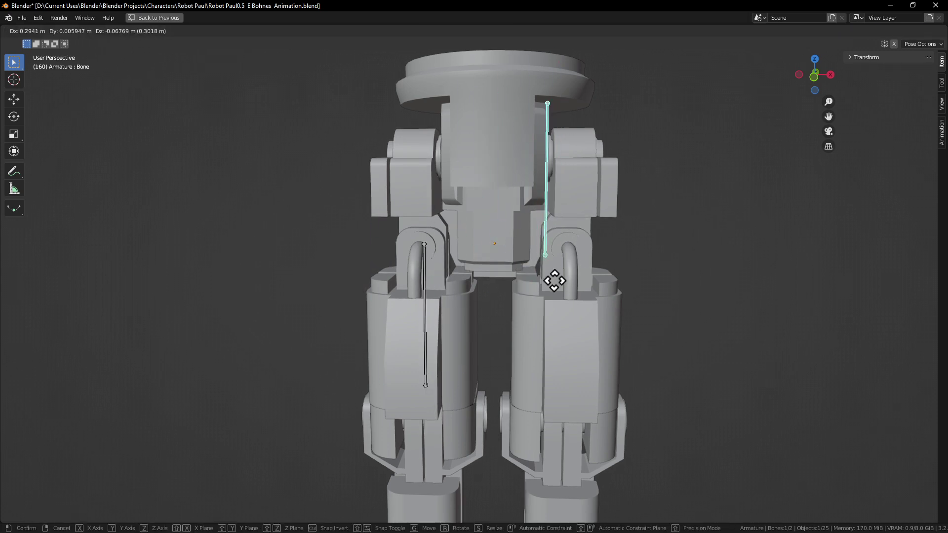
key("Escape")
Test-move the hip bone away from the body in front orthographic view and cancel the move
scroll(474, 307, "down", 3)
mouse_move(474, 308)
middle_mouse_down()
mouse_move(516, 365)
mouse_move(474, 321)
middle_mouse_up()
scroll(513, 341, "up", 2)
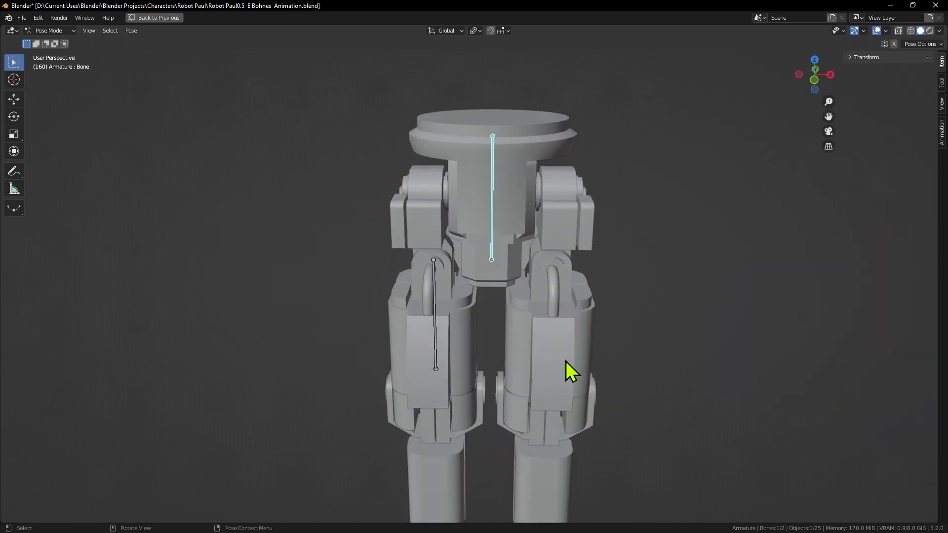
key("KP_1")
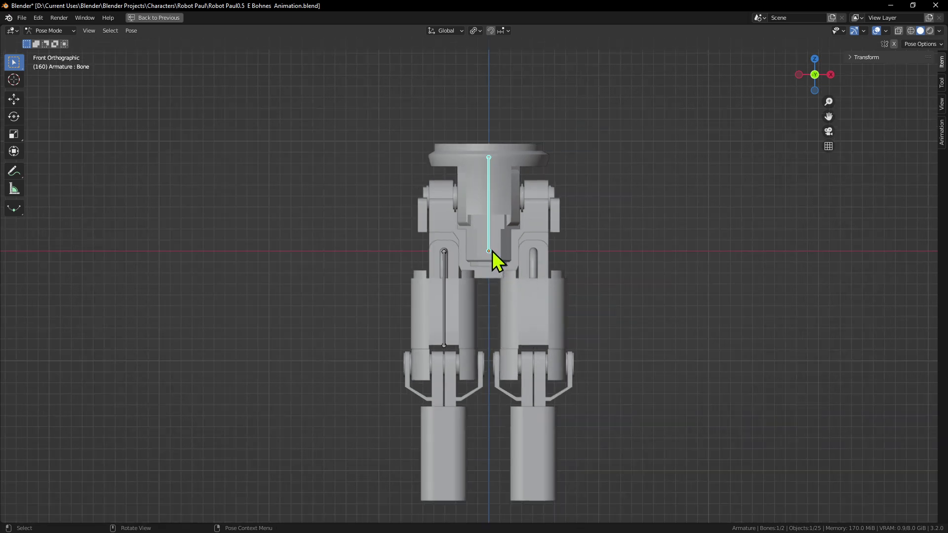
key("g")
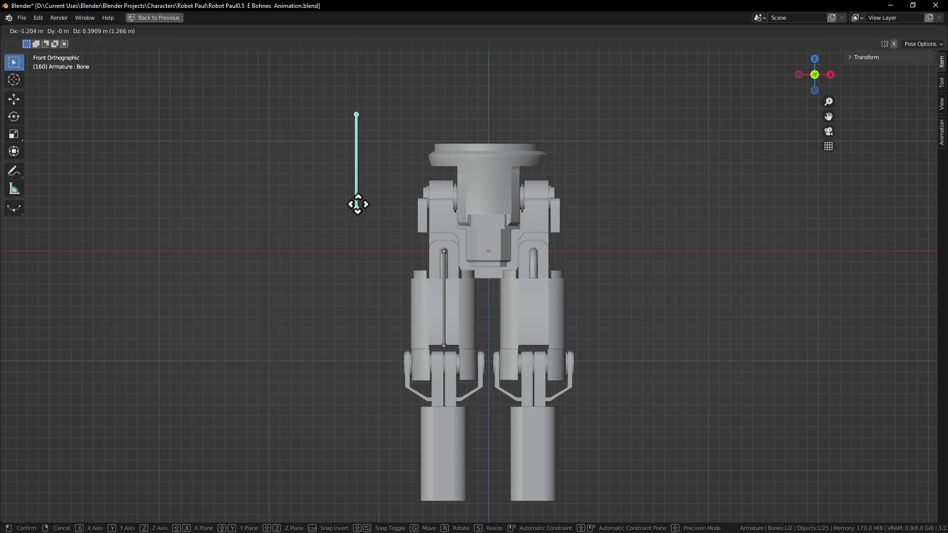
right_click(594, 277)
scroll(615, 358, "up", 1)
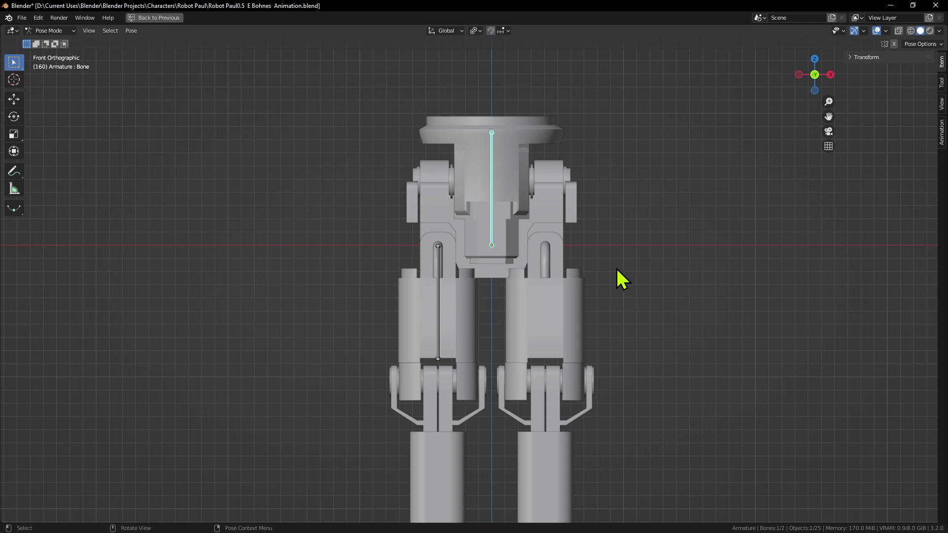
Try to parent the thigh bone to the hip bone in Pose Mode, and clear the bone selection
left_click(439, 260)
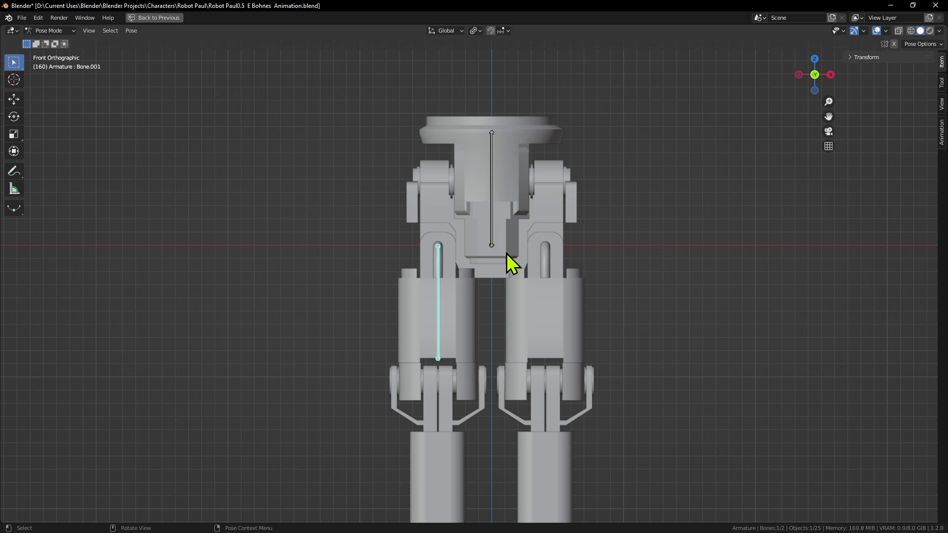
left_click(491, 239, "shift")
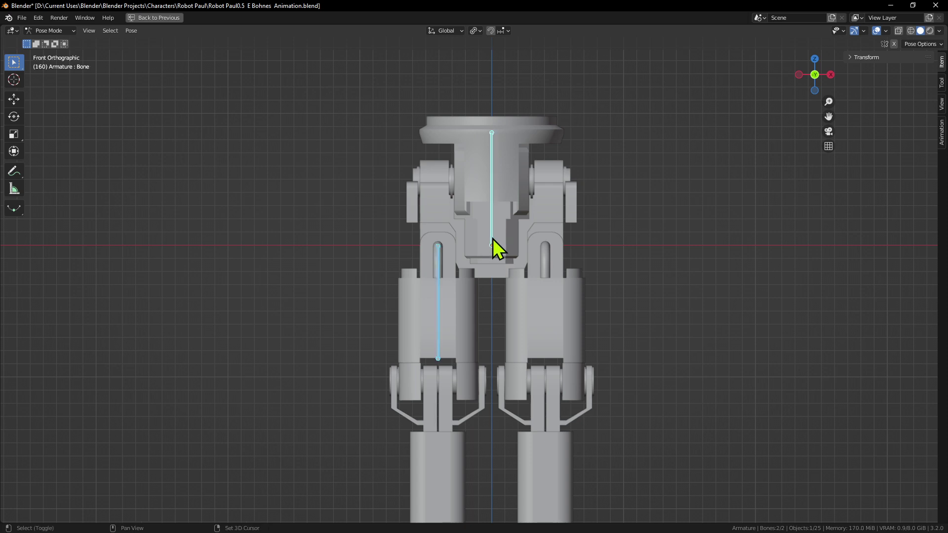
key("ctrl+p")
left_click(645, 249)
left_click(677, 180)
Switch the armature to Edit Mode and select the thigh bone's upper joint together with the hip bone's lower joint
left_click(50, 31)
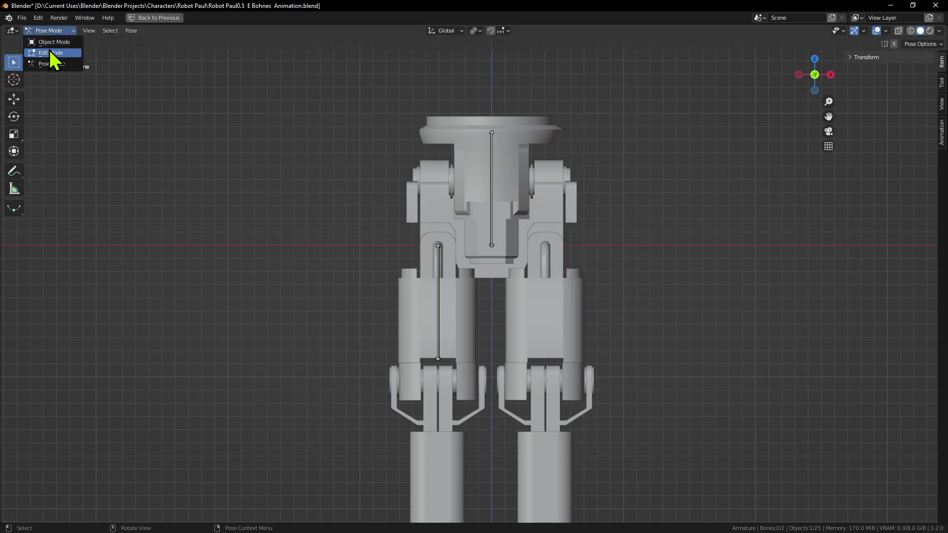
left_click(49, 53)
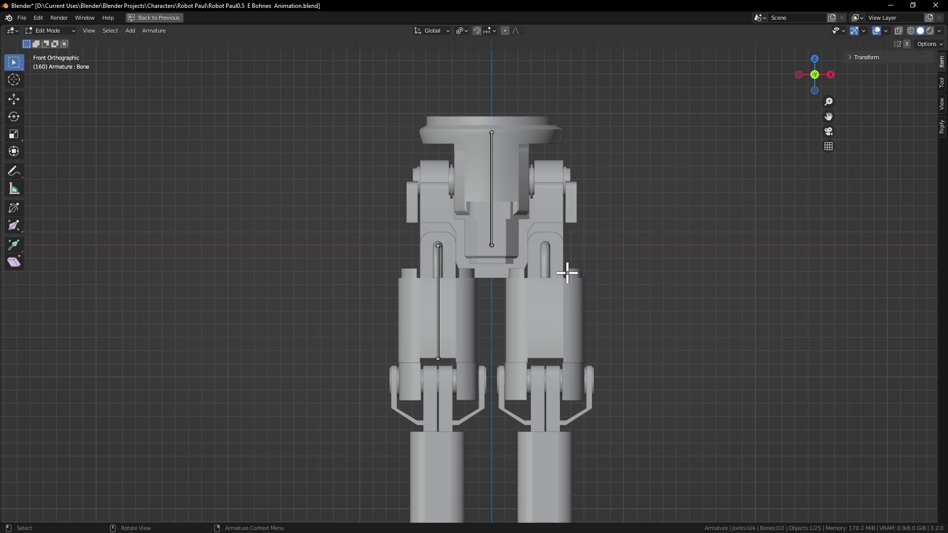
key("Tab")
left_click(440, 252)
key("Tab")
left_click(438, 246)
left_click(492, 245, "shift")
scroll(494, 276, "up", 1)
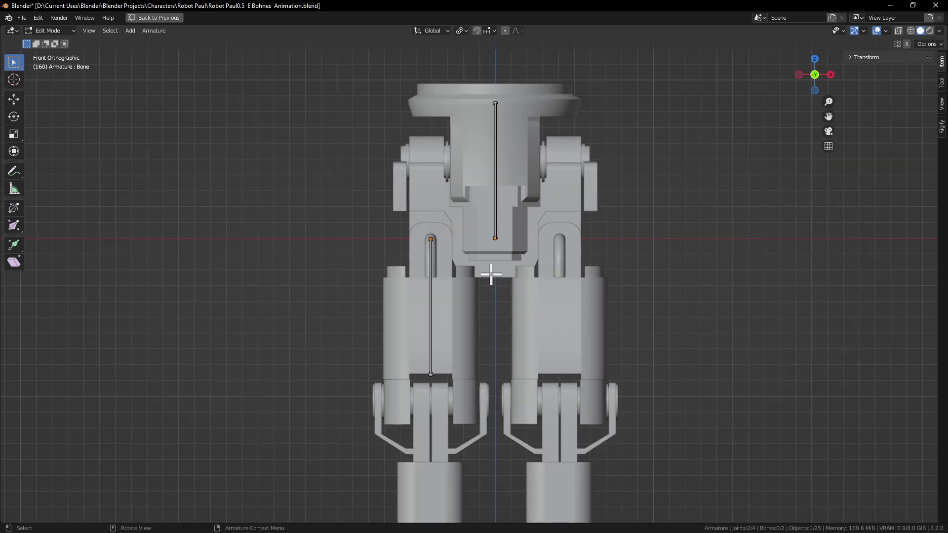
scroll(490, 273, "down", 2)
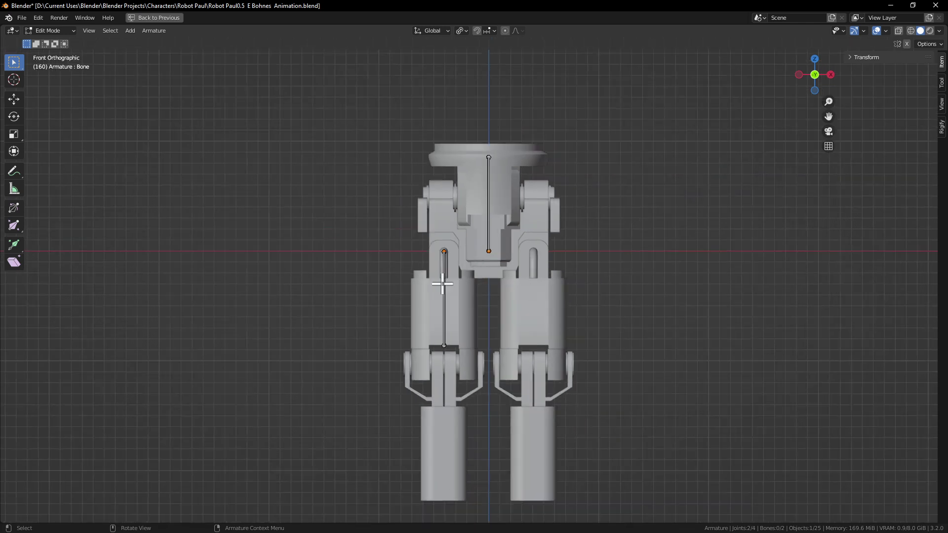
Try to parent the thigh bone to the hip bone from their joints and from the whole bones, and clear the selection
left_click(444, 252)
scroll(474, 254, "up", 2)
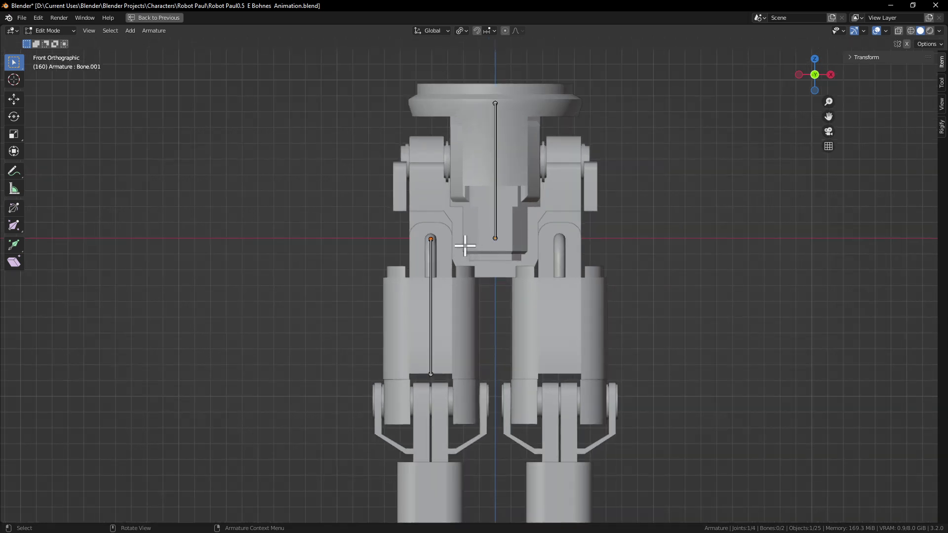
left_click(495, 238, "shift")
key("ctrl+p")
left_click(431, 247)
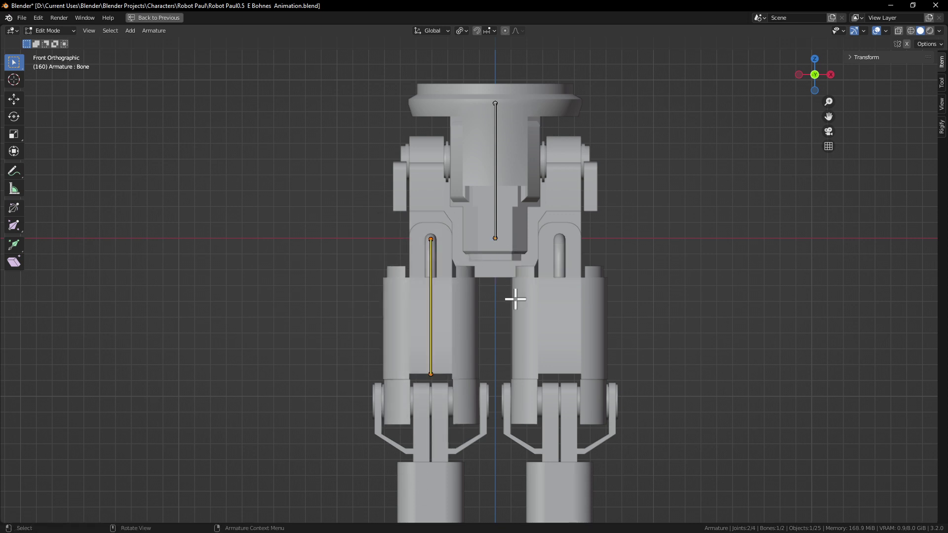
left_click_drag(586, 300, 466, 51, "shift")
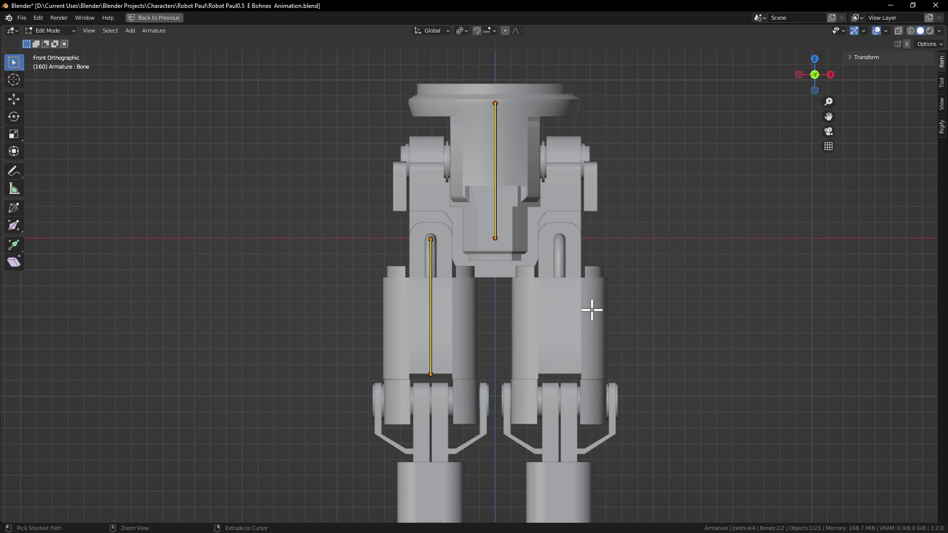
key("ctrl+p")
key("alt+a")
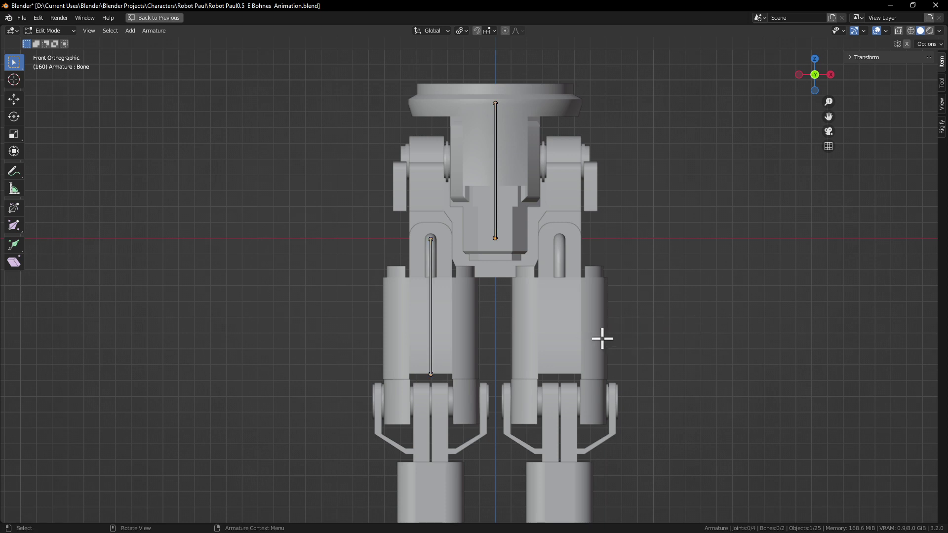
Select both the thigh bone and the hip bone and parent them with Keep Offset
scroll(603, 337, "down", 1)
key("b")
left_click_drag(654, 421, 367, 106)
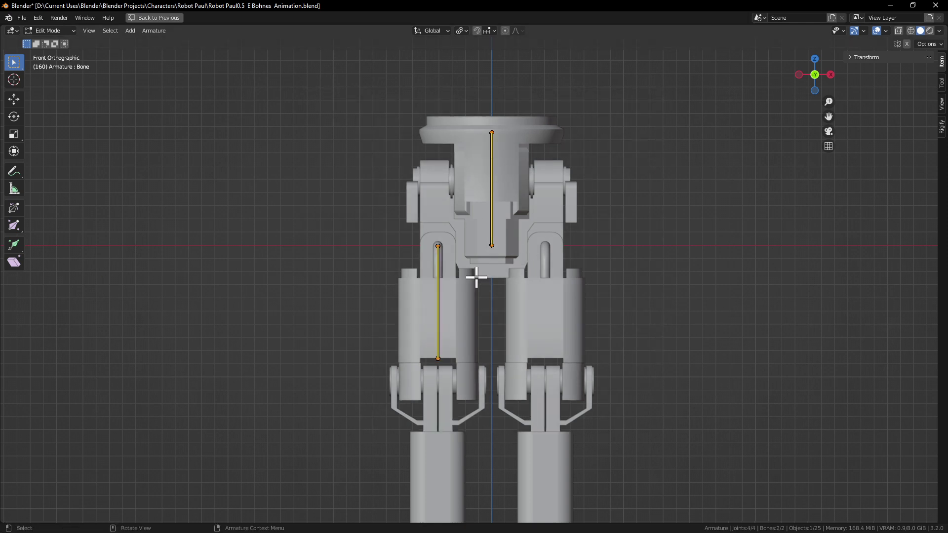
key("ctrl+p")
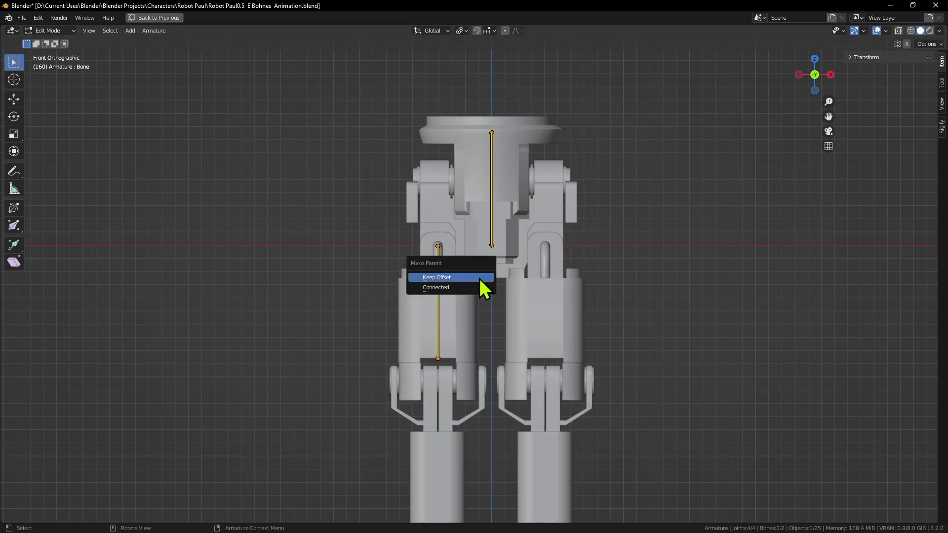
left_click(480, 278)
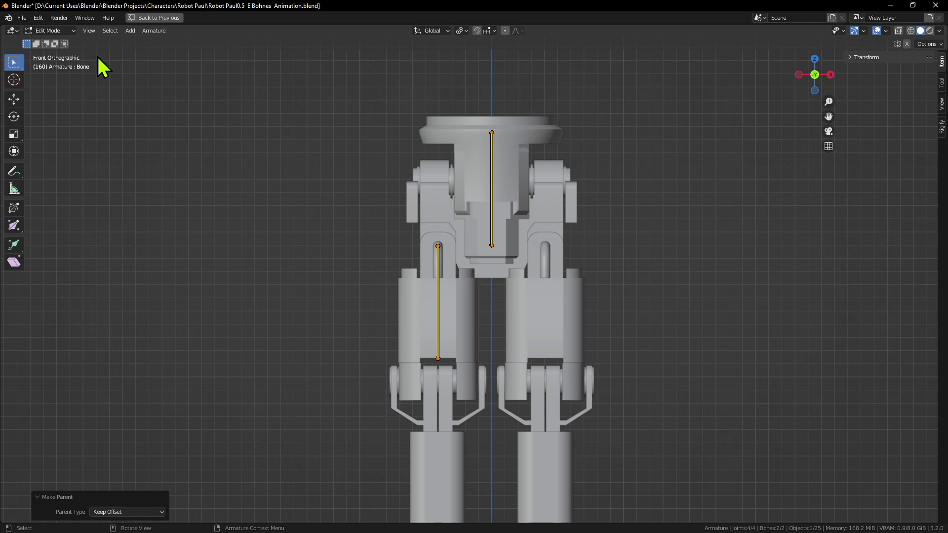
Switch the armature to Pose Mode and test-move the hip bone twice to check the thigh bone's parenting, cancelling each move
key("Tab")
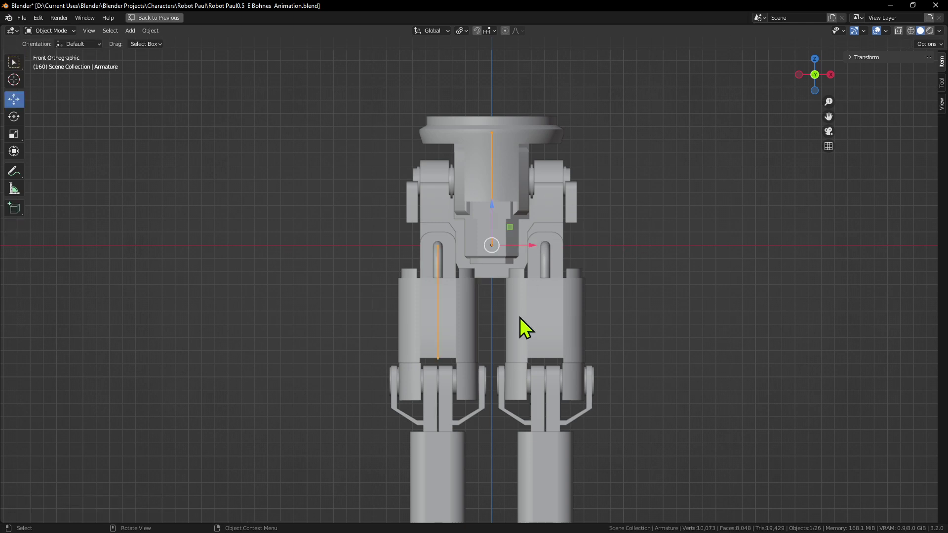
left_click(60, 30)
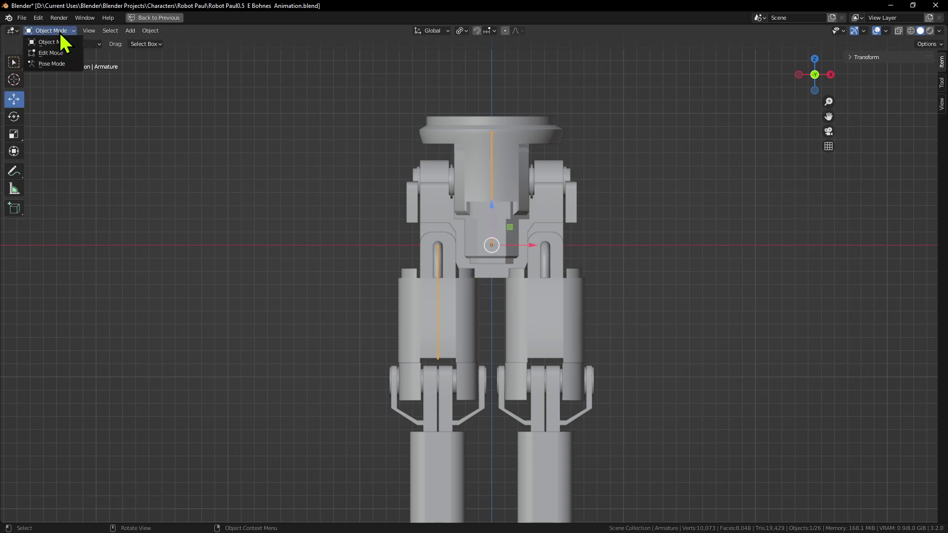
left_click(61, 65)
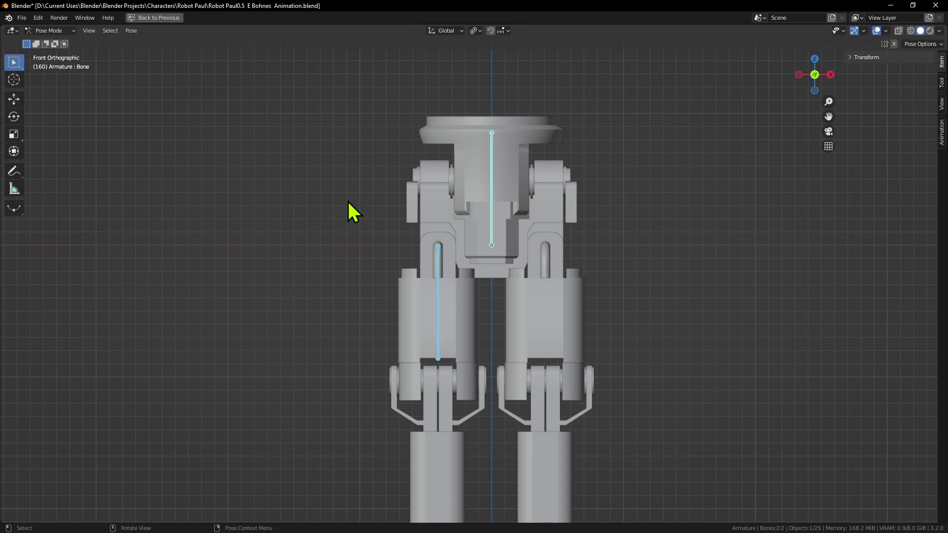
left_click(494, 238)
key("g")
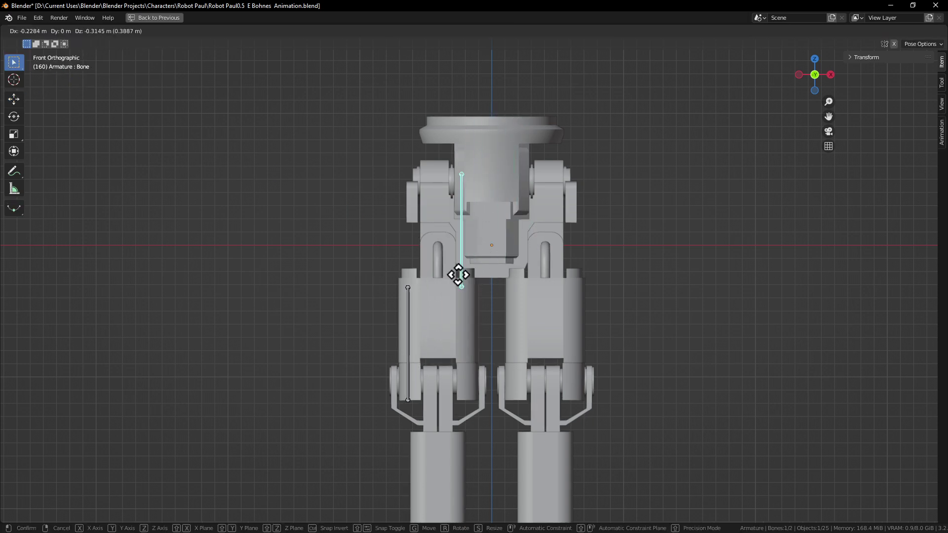
right_click(534, 178)
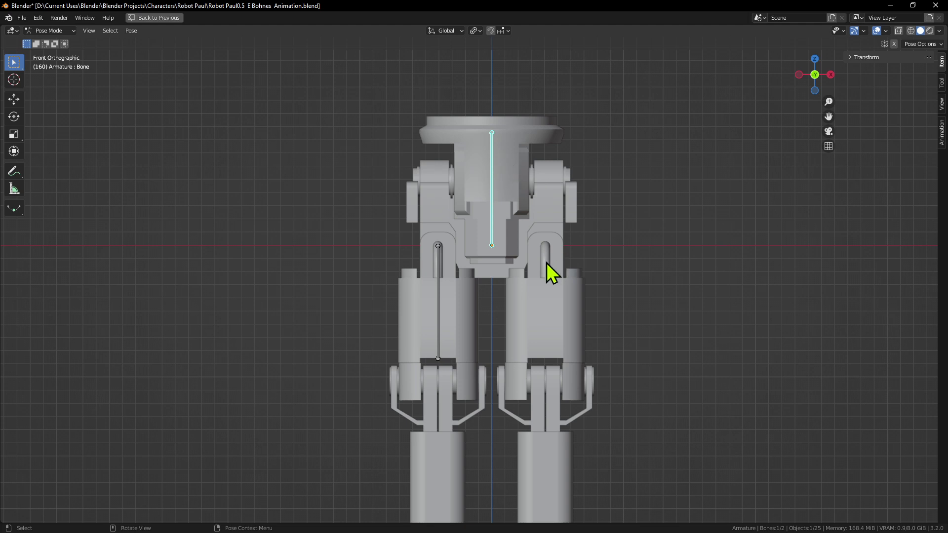
key("g")
right_click(619, 146)
Return the armature to Edit Mode, select both bones, and bring up the Make Parent options
left_click(71, 30)
left_click(71, 30)
left_click(63, 53)
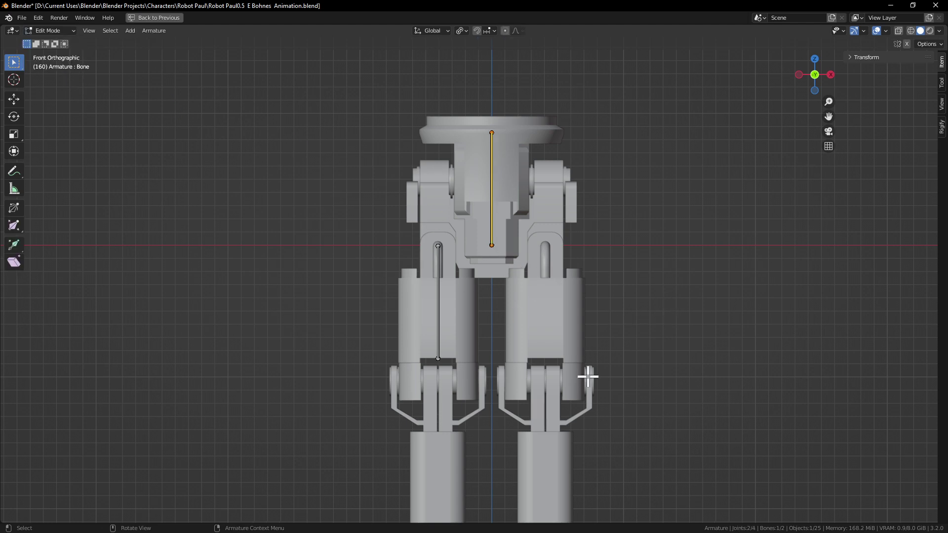
middle_click_drag(586, 383, 594, 319)
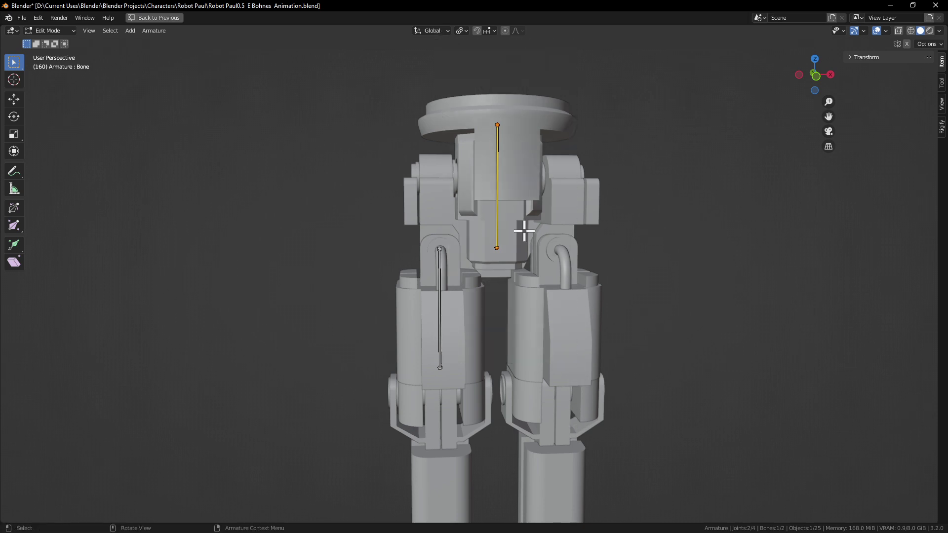
left_click_drag(441, 420, 375, 204)
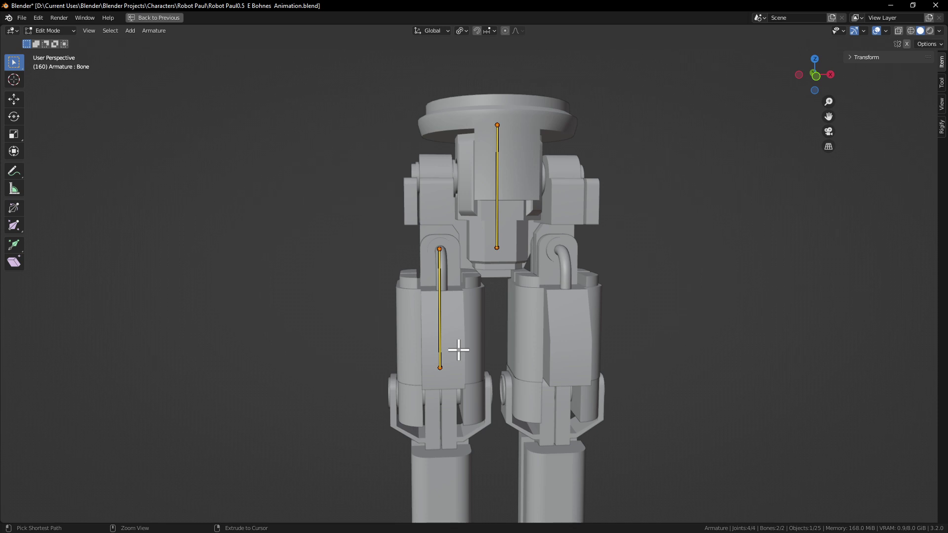
key("ctrl+p")
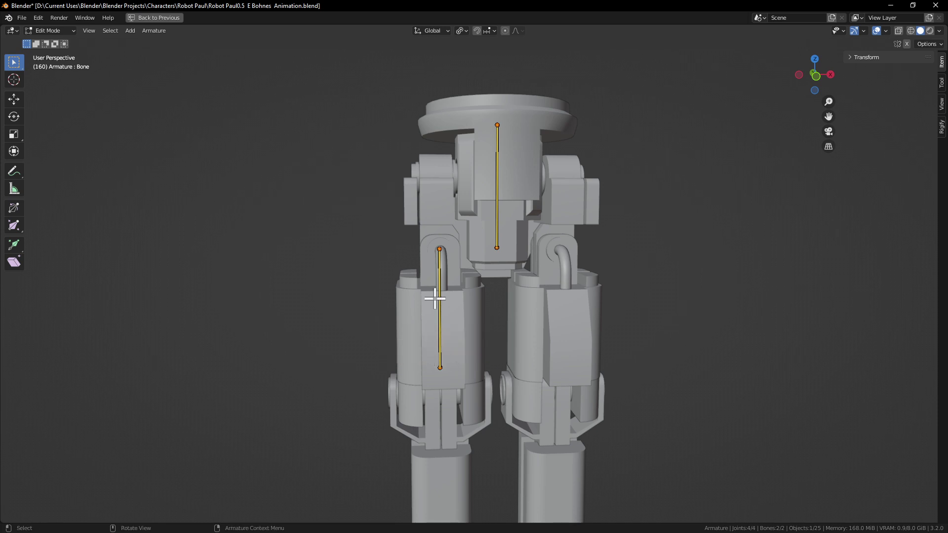
key("ctrl+p")
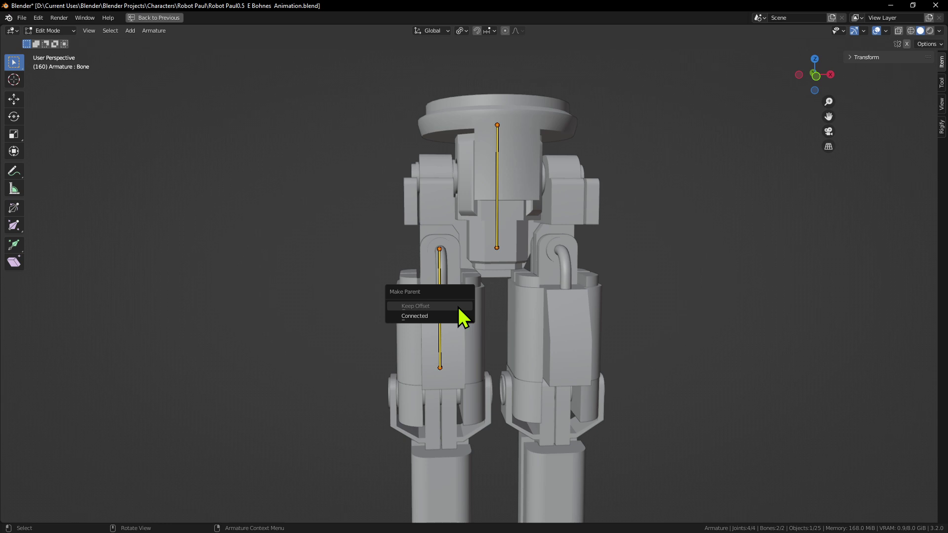
Separate the hip bone into its own armature, return to Object Mode, and select the separated hip armature
left_click_drag(681, 284, 489, 123)
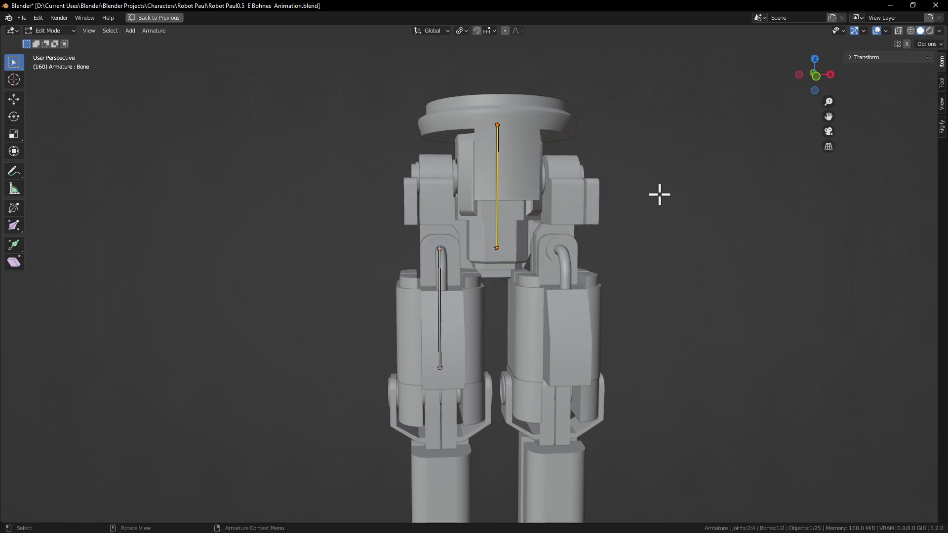
middle_click_drag(660, 211, 670, 212)
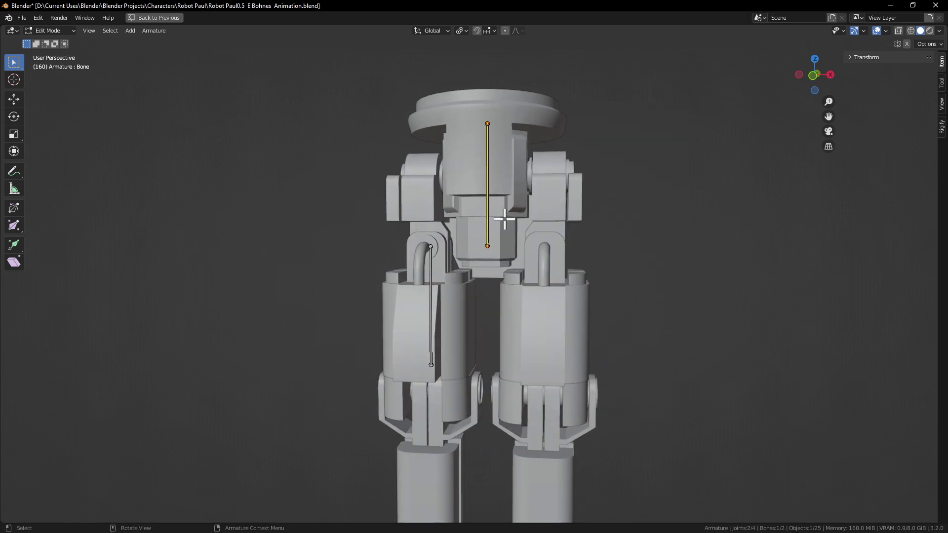
key("p")
key("p")
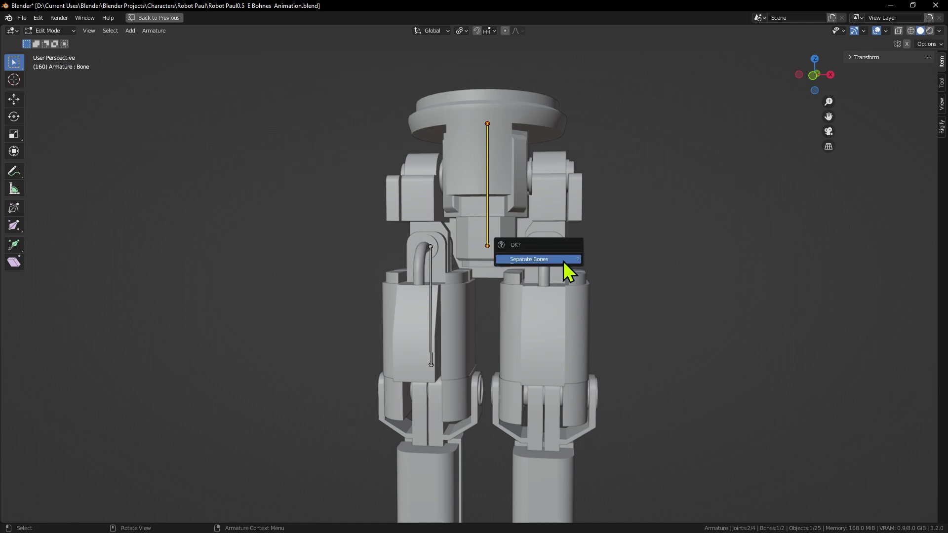
left_click(564, 261)
middle_click_drag(554, 256, 609, 285)
key("Tab")
left_click(492, 203)
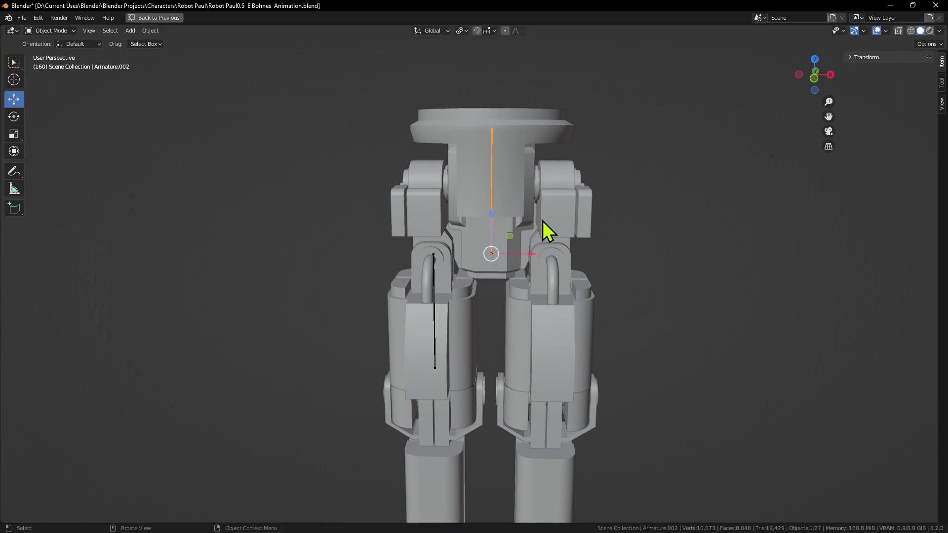
Select the hip and thigh armatures in turn, test-move the thigh armature in Object Mode, and cancel the move
scroll(503, 366, "up", 1)
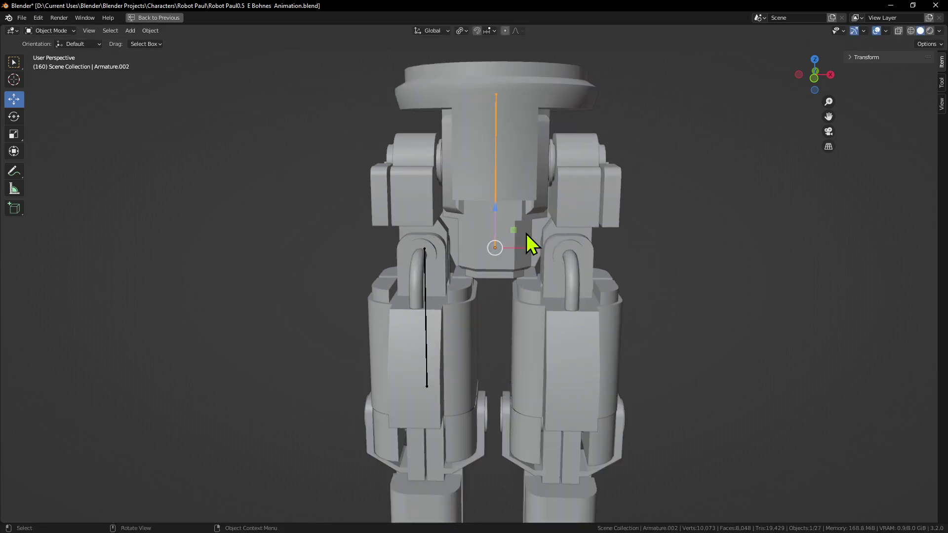
middle_click_drag(514, 255, 431, 195)
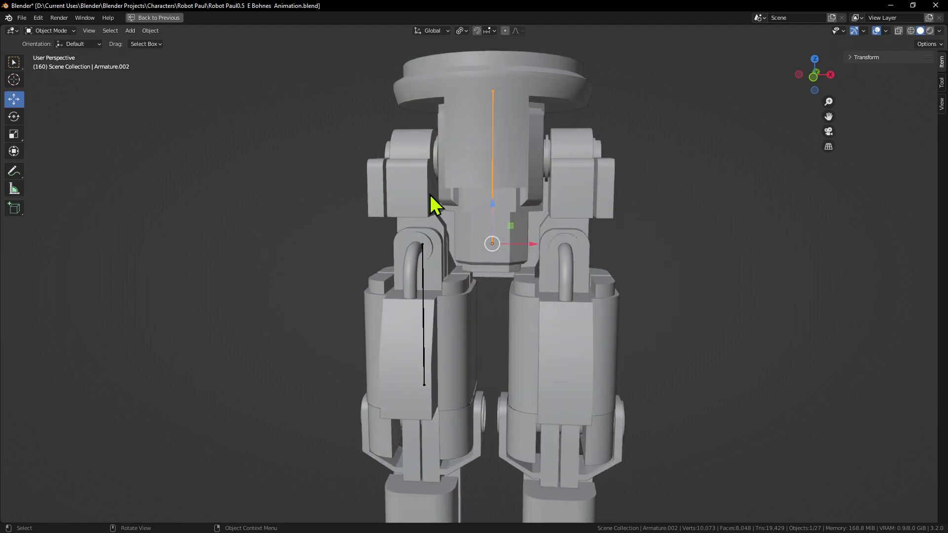
left_click(426, 273)
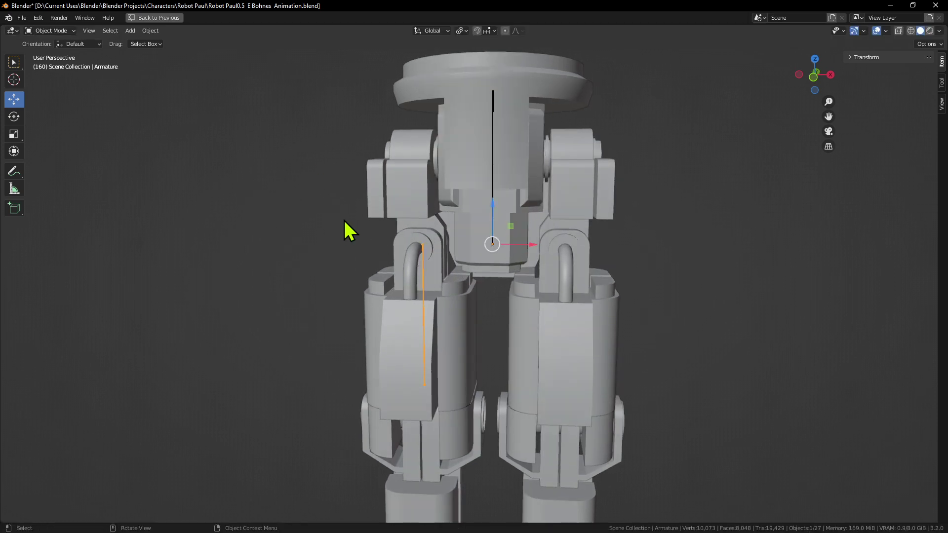
left_click(493, 224)
left_click(494, 224)
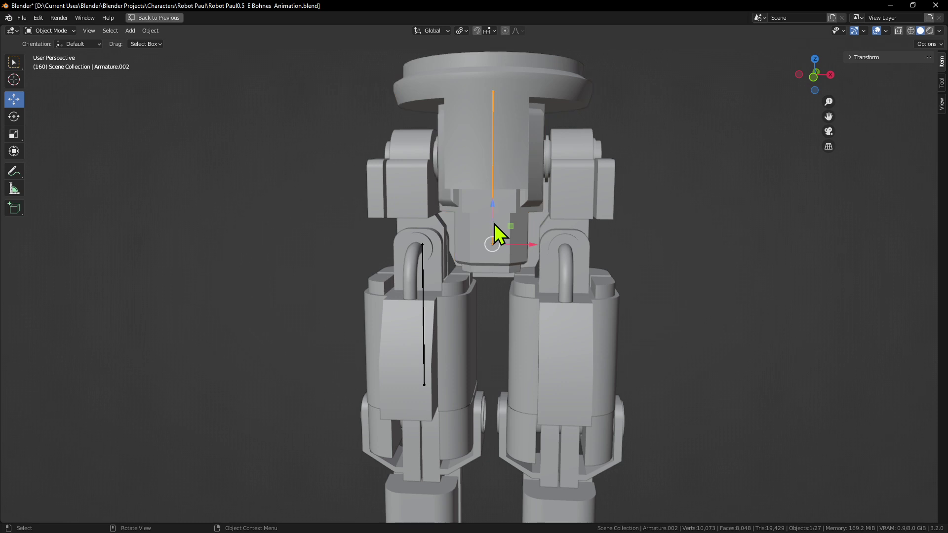
mouse_move(423, 283)
left_mouse_down()
mouse_move(398, 243)
mouse_move(428, 268)
left_mouse_up()
right_click(428, 268)
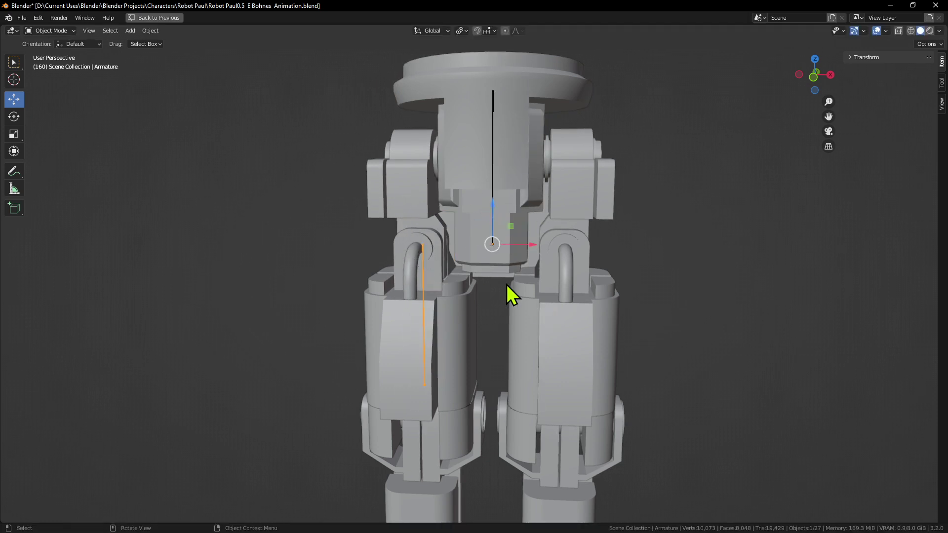
key("g")
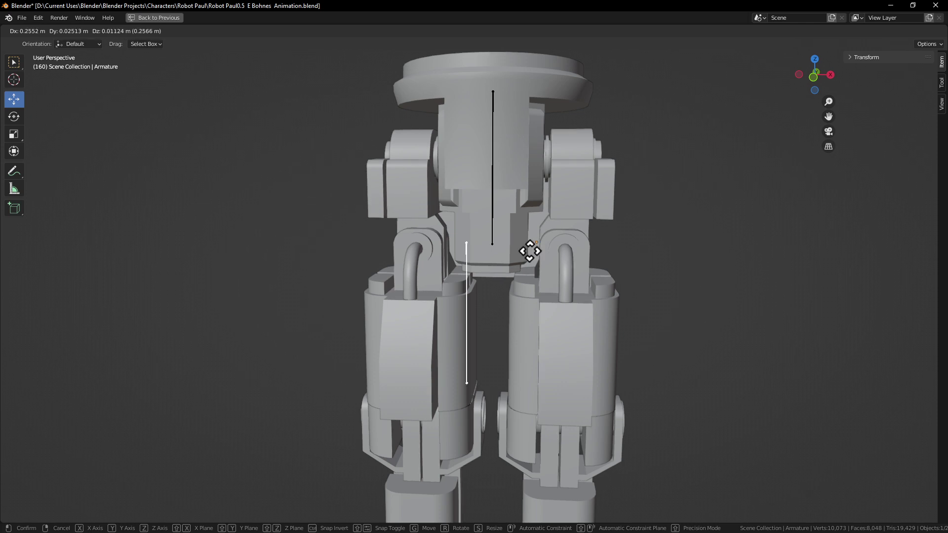
right_click(445, 230)
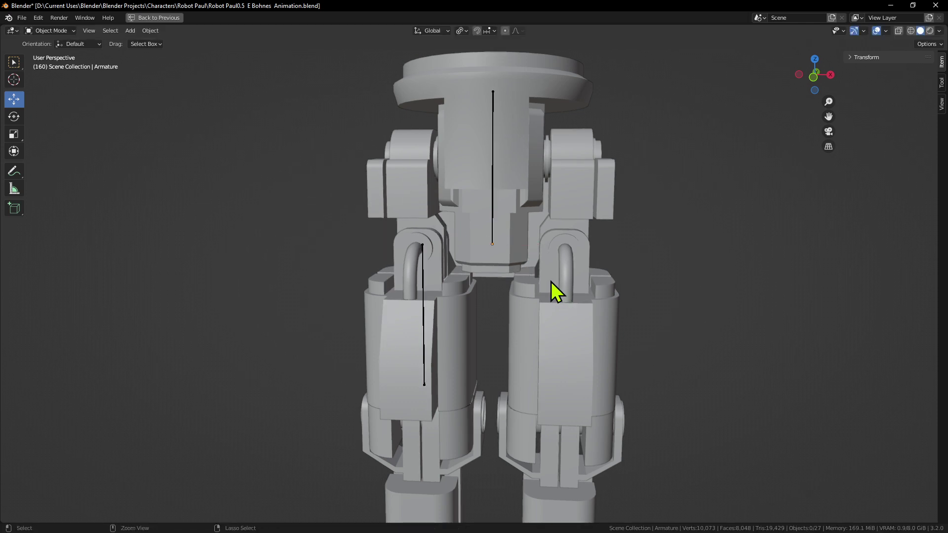
Undo the bone separation so both bones share one armature, and bring that armature back to Object Mode
key("Tab")
key("ctrl+z")
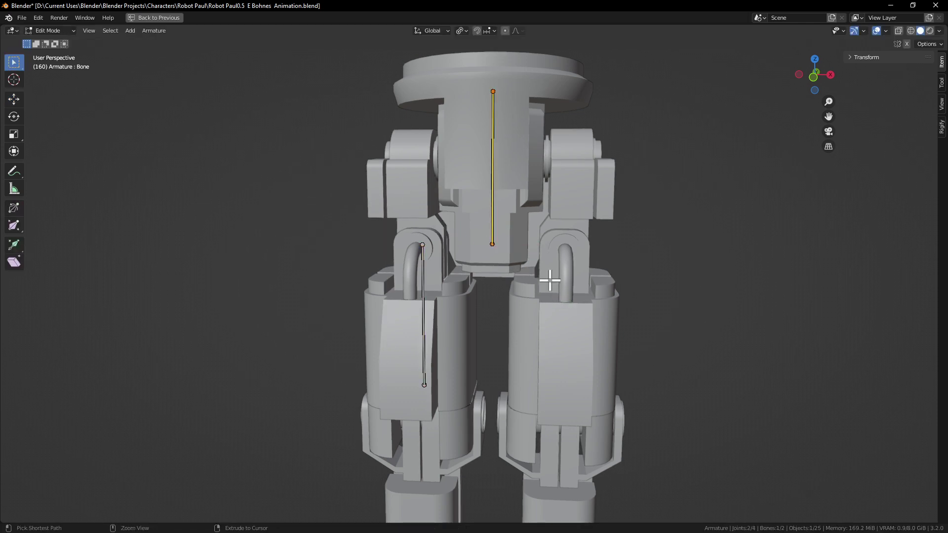
key("ctrl+Tab")
key("ctrl+Tab")
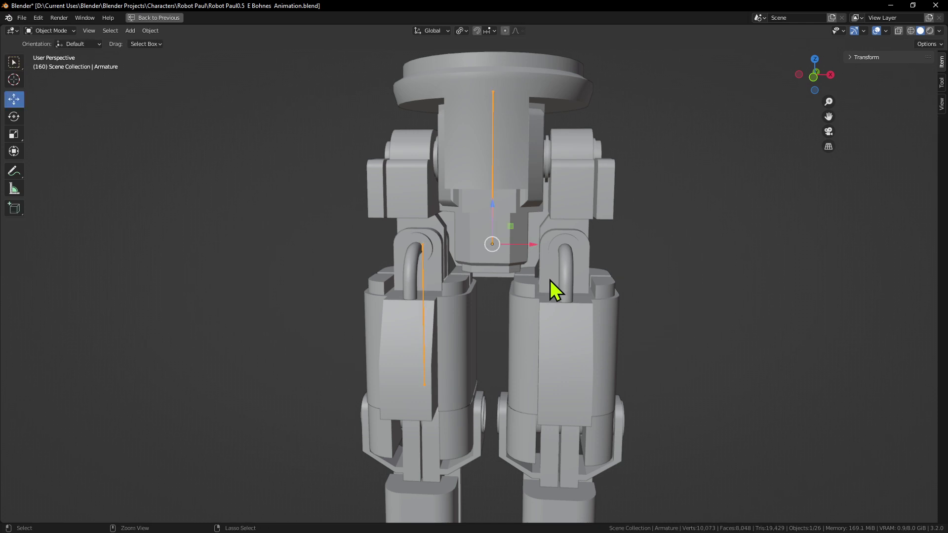
key("ctrl+Tab")
middle_click_drag(550, 280, 581, 278)
key("ctrl+Tab")
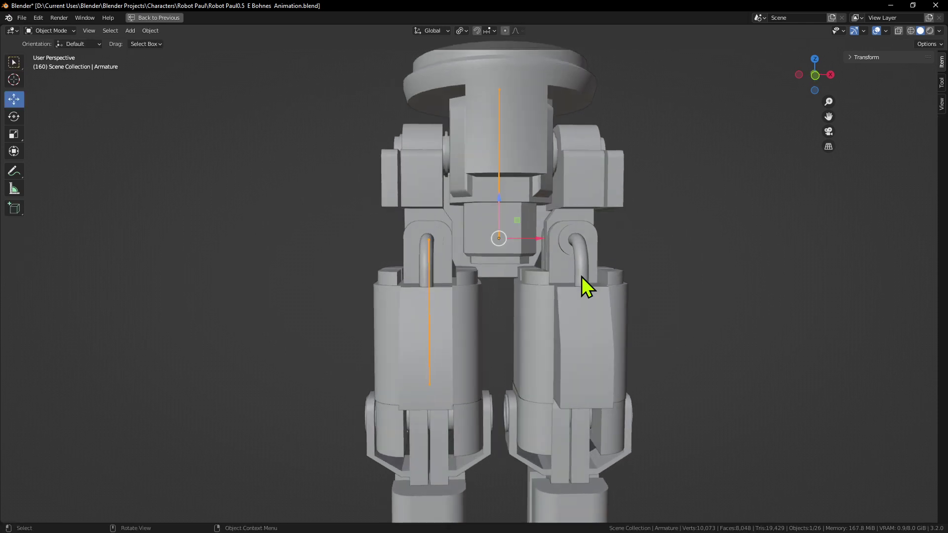
Select the armature in Object Mode and test-rotate it, cancelling the rotation
left_click(427, 269)
left_click(434, 365)
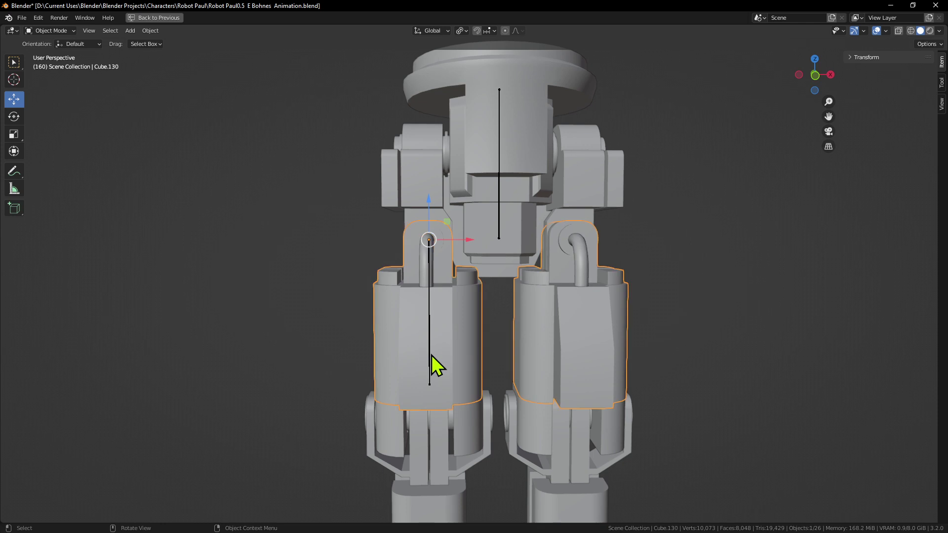
left_click(431, 356)
key("r")
right_click(571, 291)
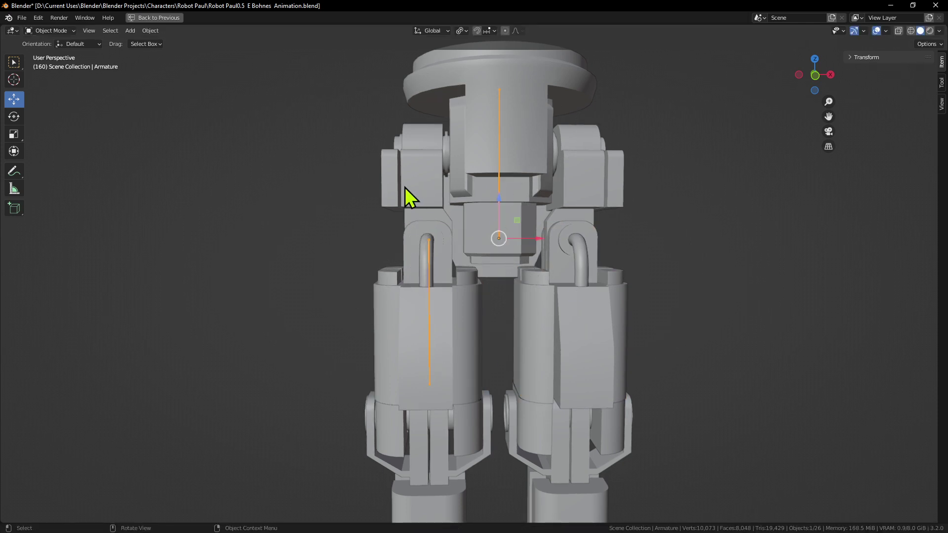
Test-rotate the thigh bone in Pose Mode and cancel it, select the hip bone, and return to Object Mode
left_click(51, 30)
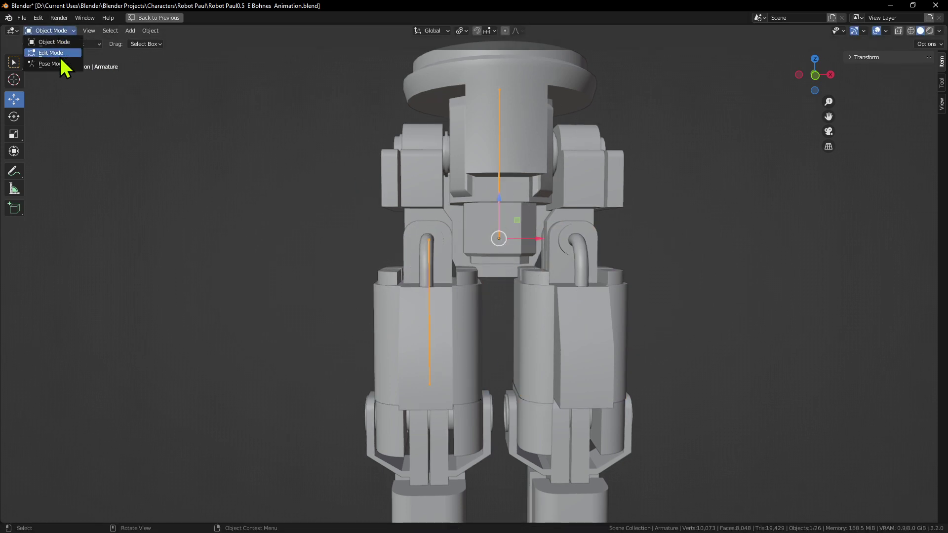
left_click(54, 64)
left_click(434, 277)
key("r")
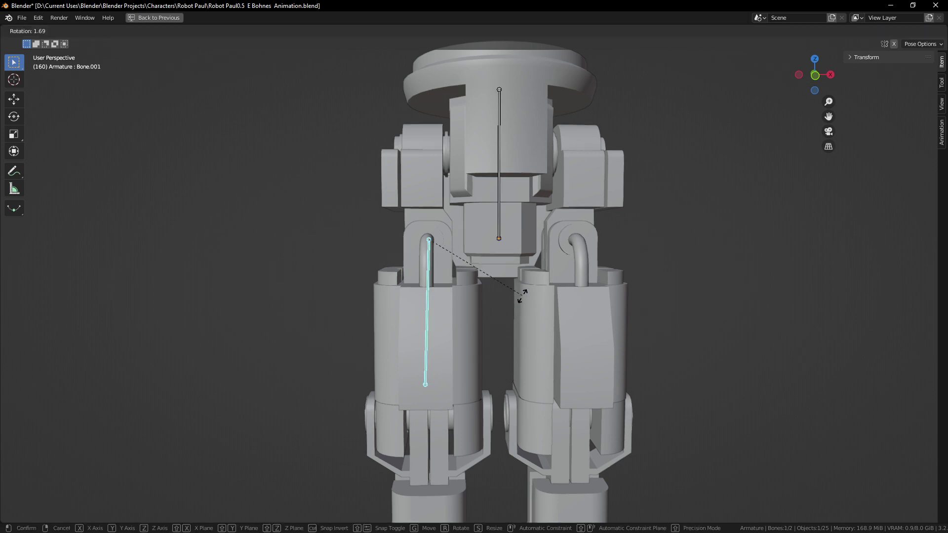
right_click(521, 313)
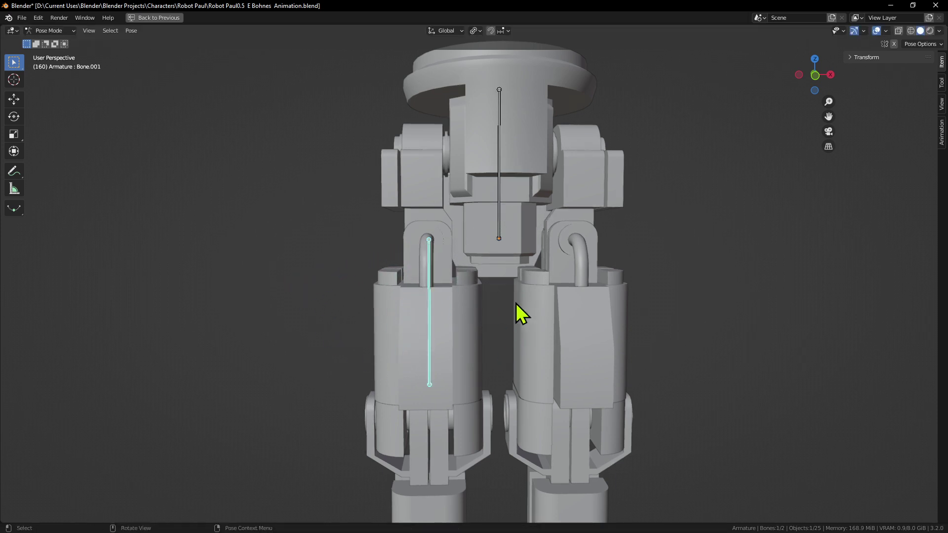
left_click(499, 225)
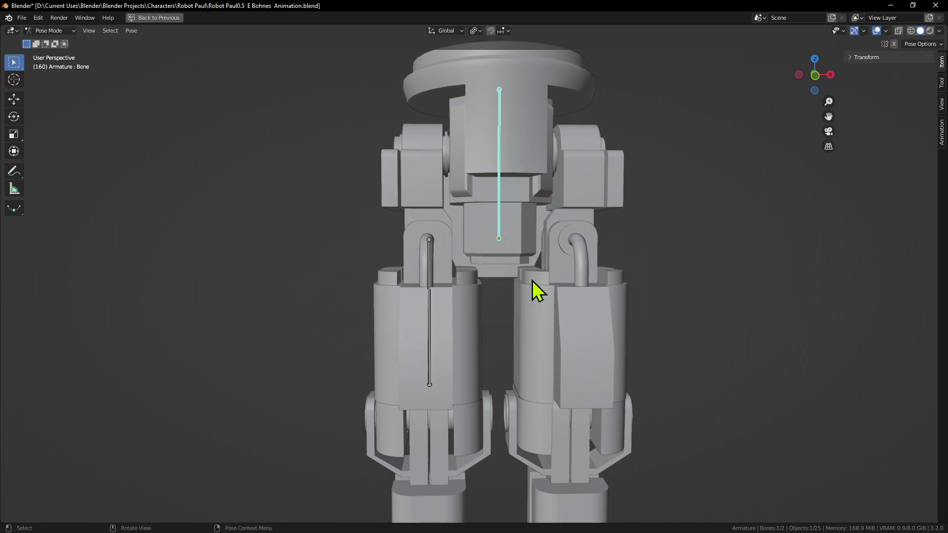
left_click(48, 30)
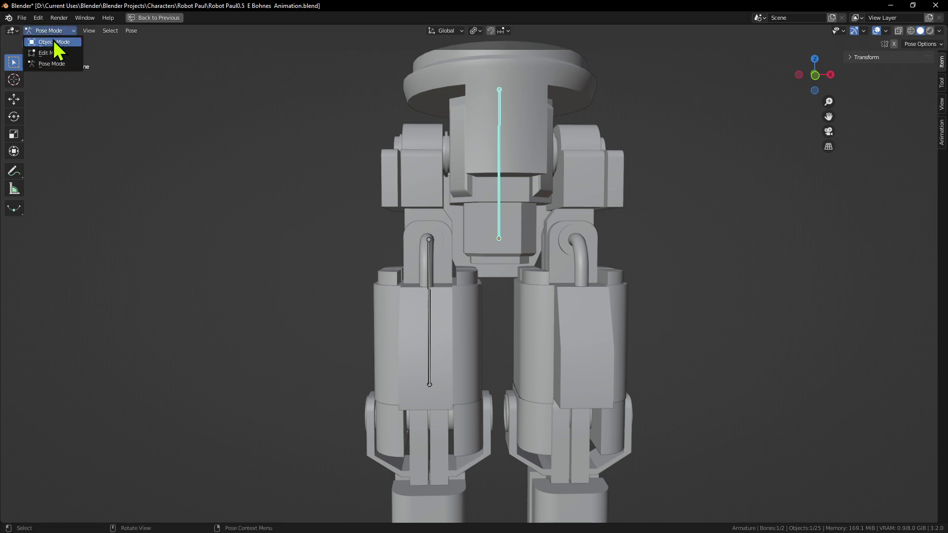
left_click(54, 42)
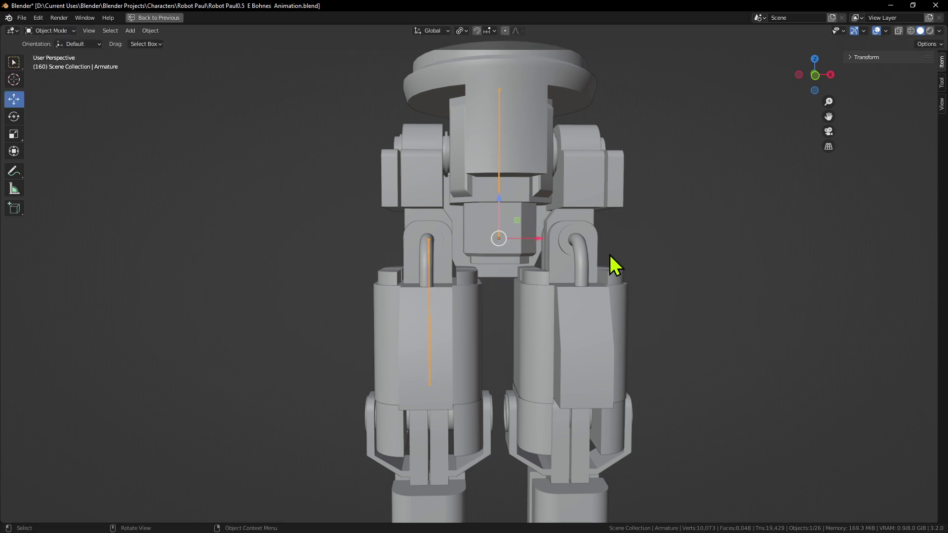
Select the armature, separate its hip bone into its own armature in Edit Mode, and return to Object Mode with nothing selected
middle_click_drag(612, 264, 460, 177)
left_click(434, 291)
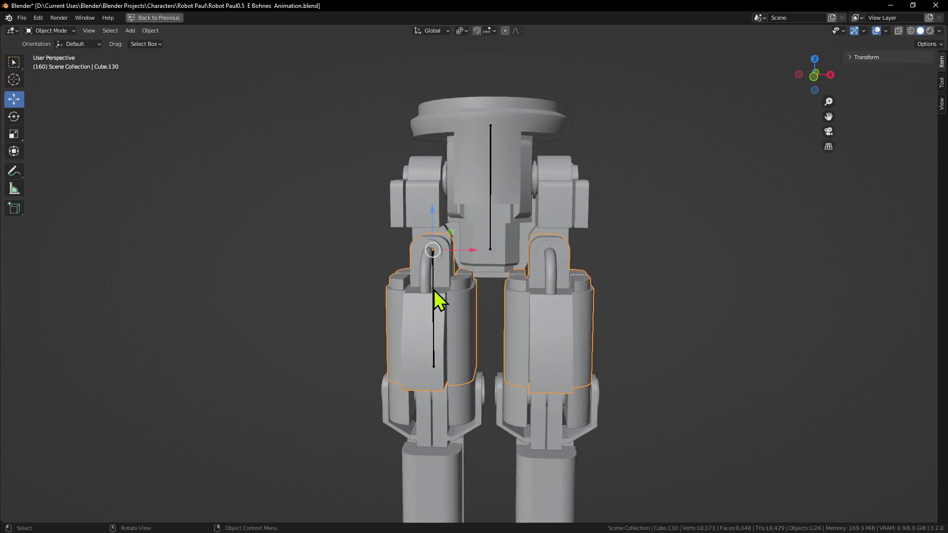
left_click(434, 271)
left_click(433, 272)
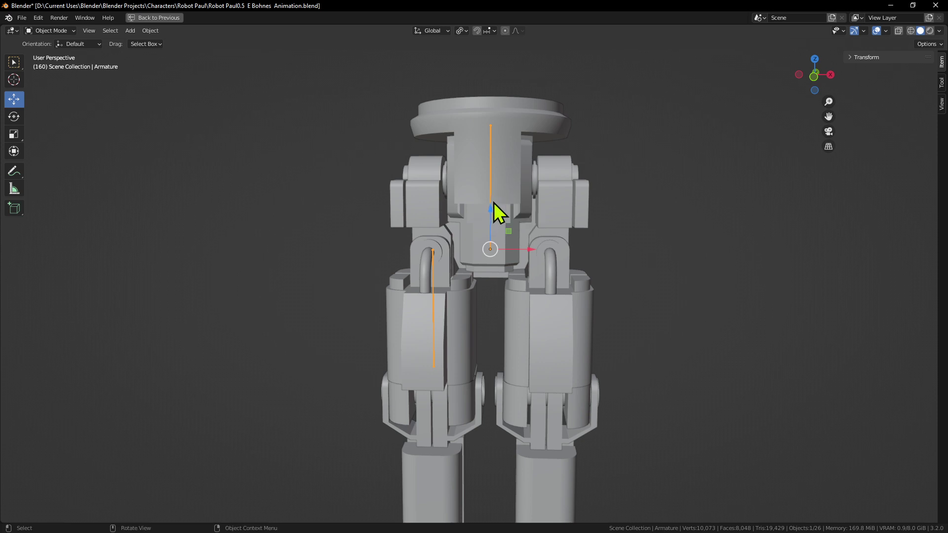
key("Tab")
right_click(514, 224)
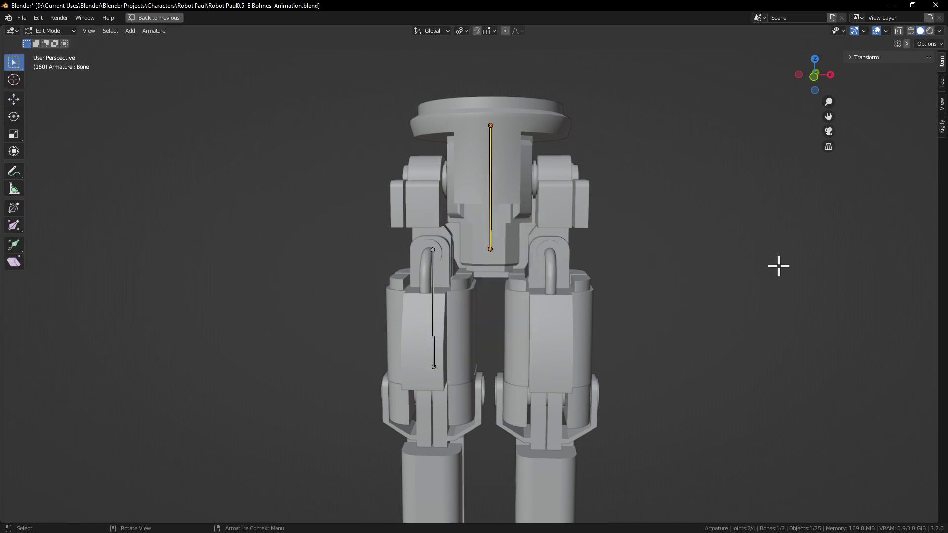
key("p")
left_click(684, 340)
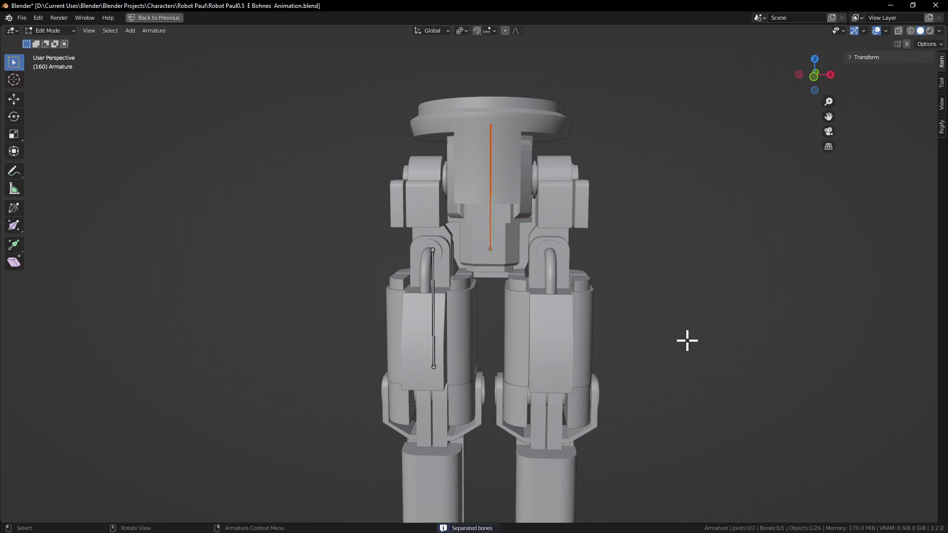
key("Tab")
left_click(670, 333)
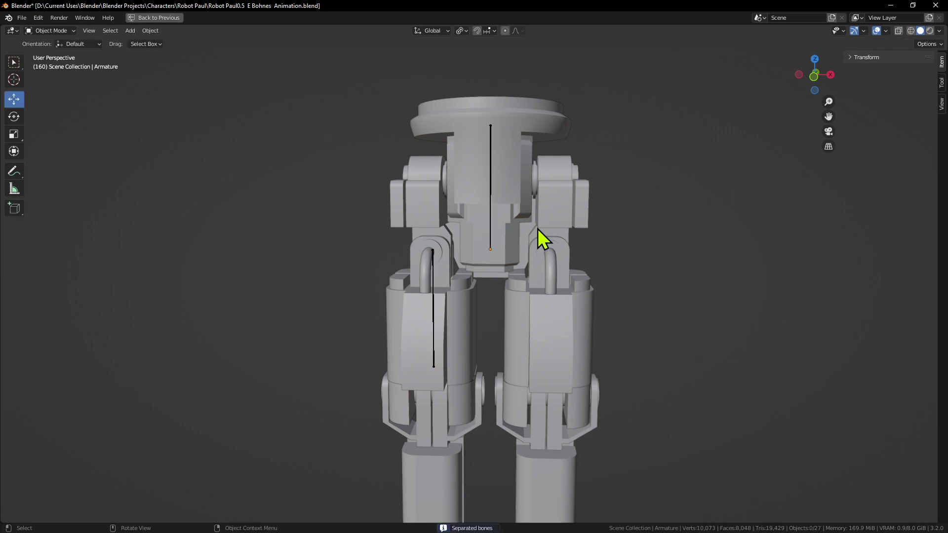
Select the hip and thigh armatures, edit them together, and try to parent their bones with Keep Offset before returning to Object Mode
left_click(491, 249)
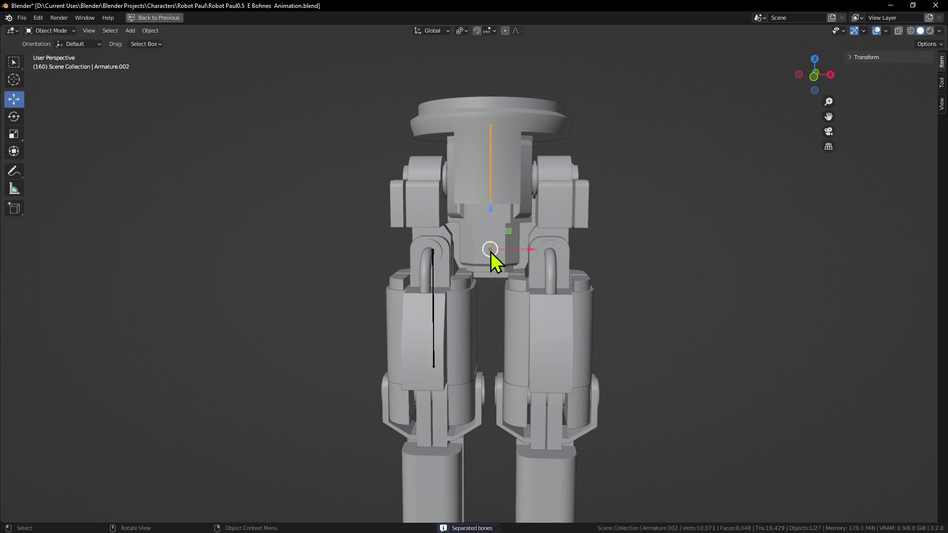
left_click(433, 290, "shift")
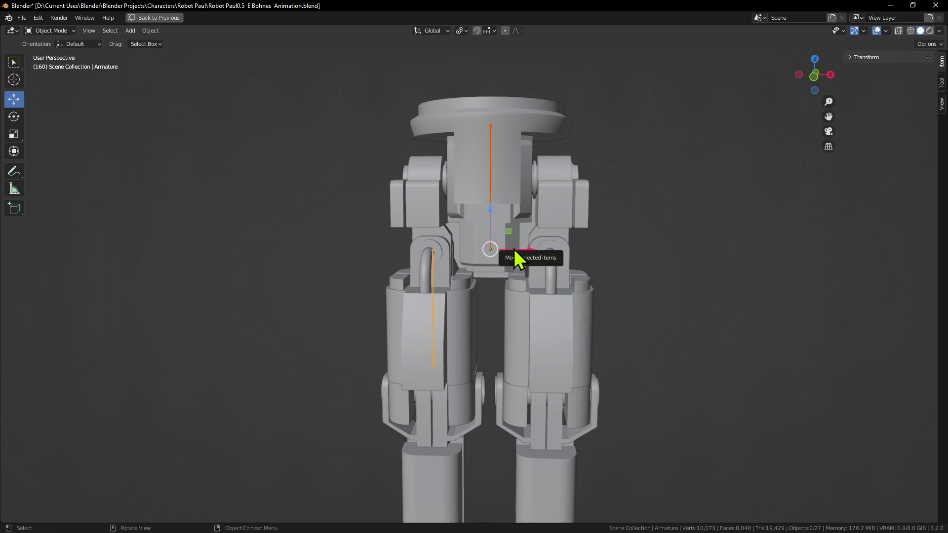
key("ctrl+j")
key("Tab")
left_click(491, 130)
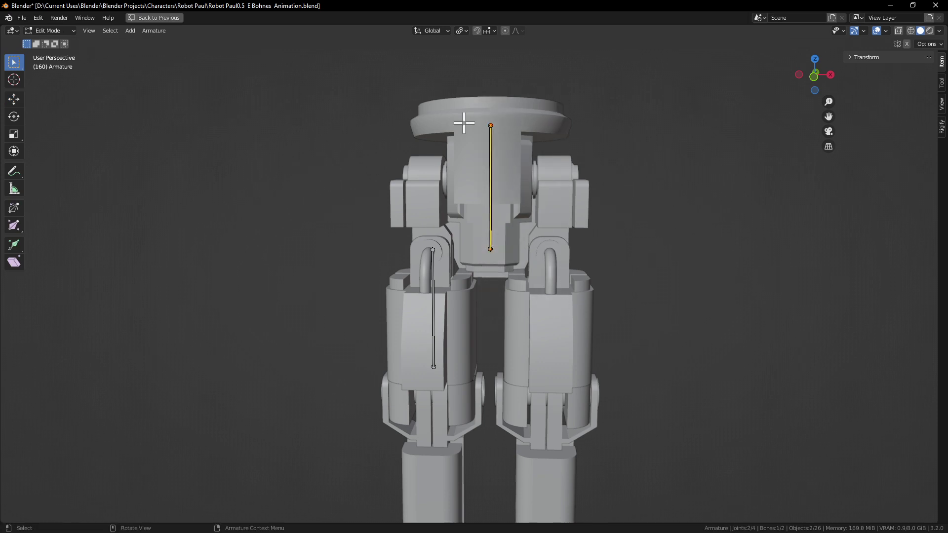
left_click(430, 291, "shift")
key("ctrl+p")
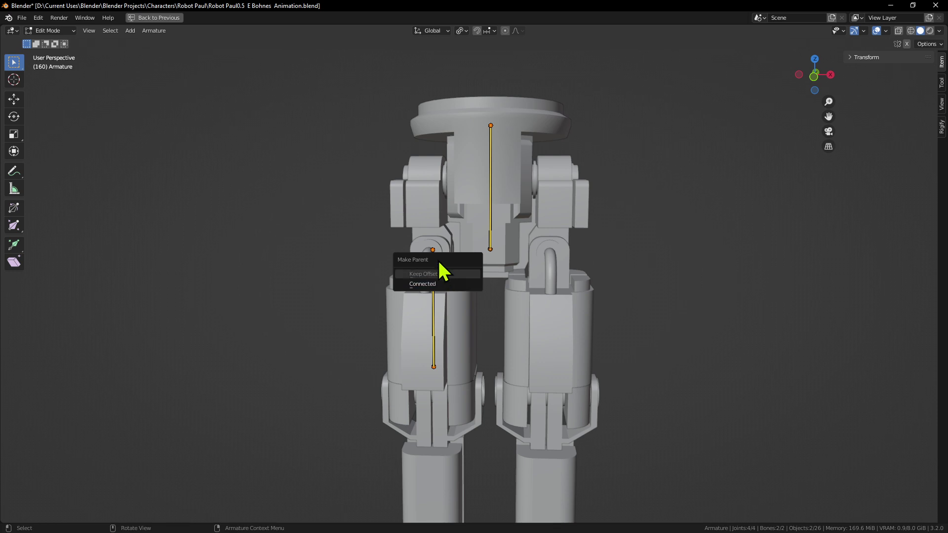
left_click(431, 274)
left_click(651, 321)
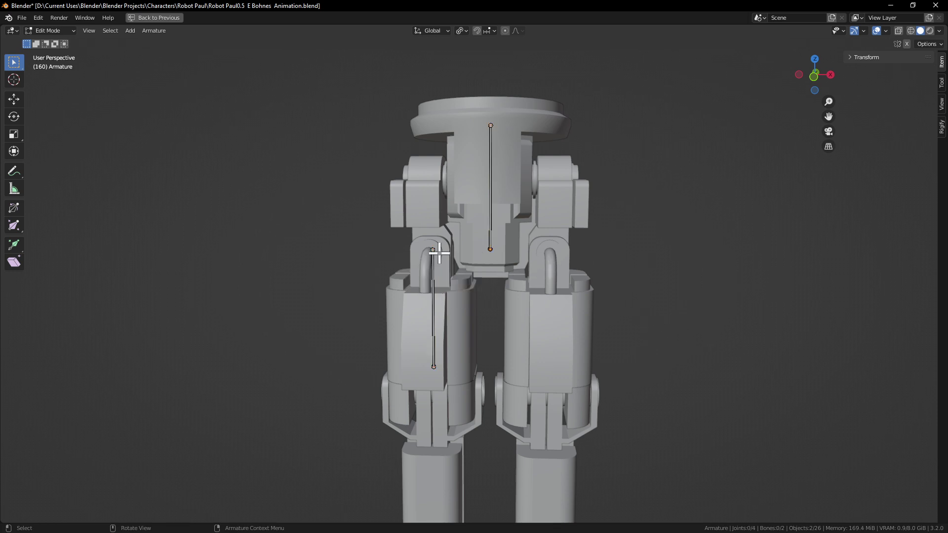
key("Tab")
left_click(603, 328)
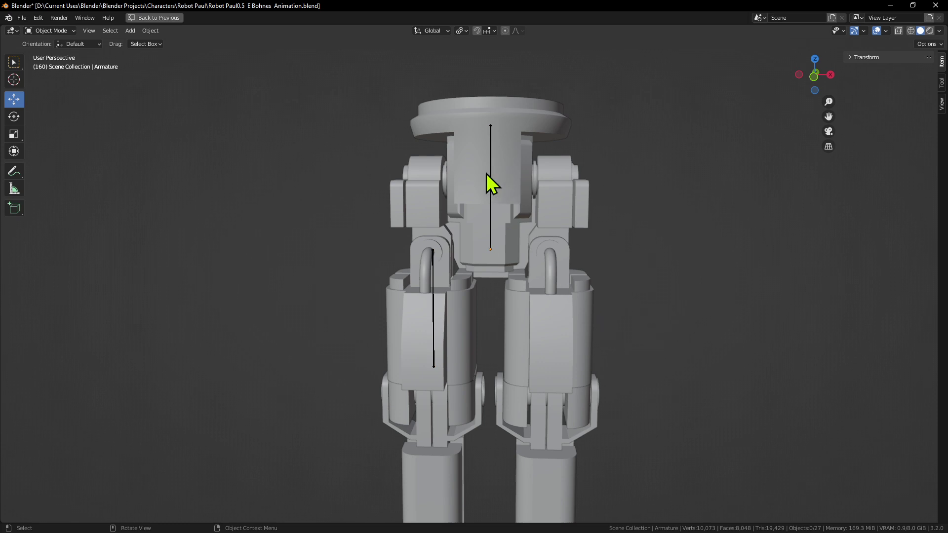
Join the hip armature into the thigh armature in Object Mode and test-move the joined armature, cancelling the move
left_click(487, 173)
left_click(489, 214)
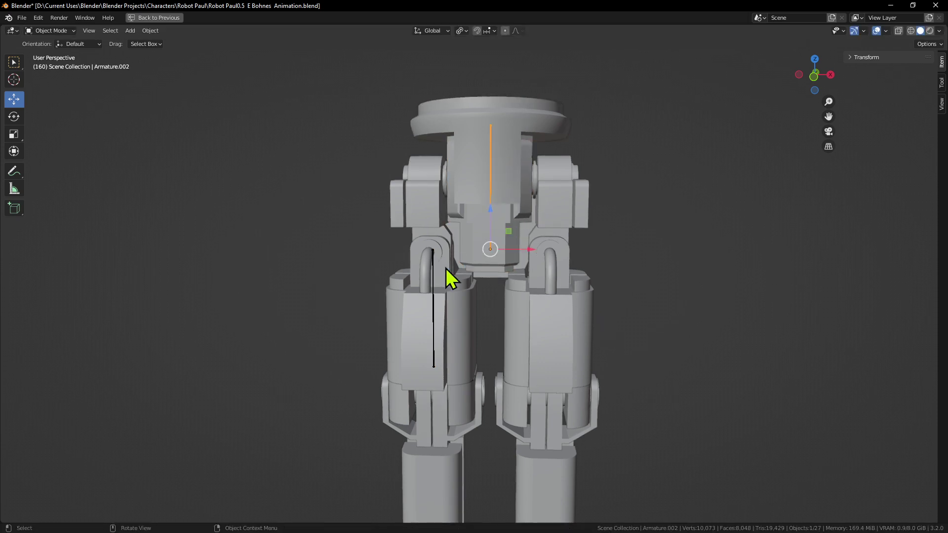
left_click(436, 283)
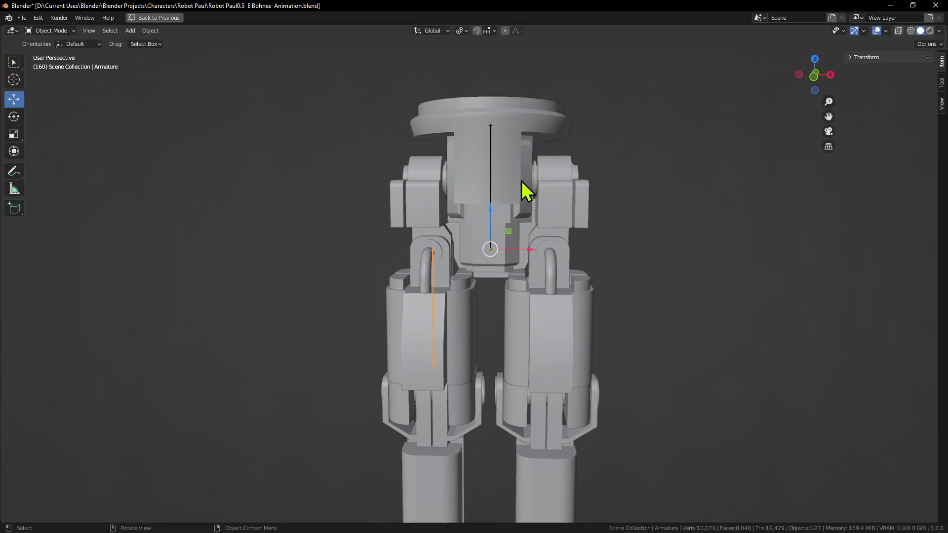
left_click(492, 191)
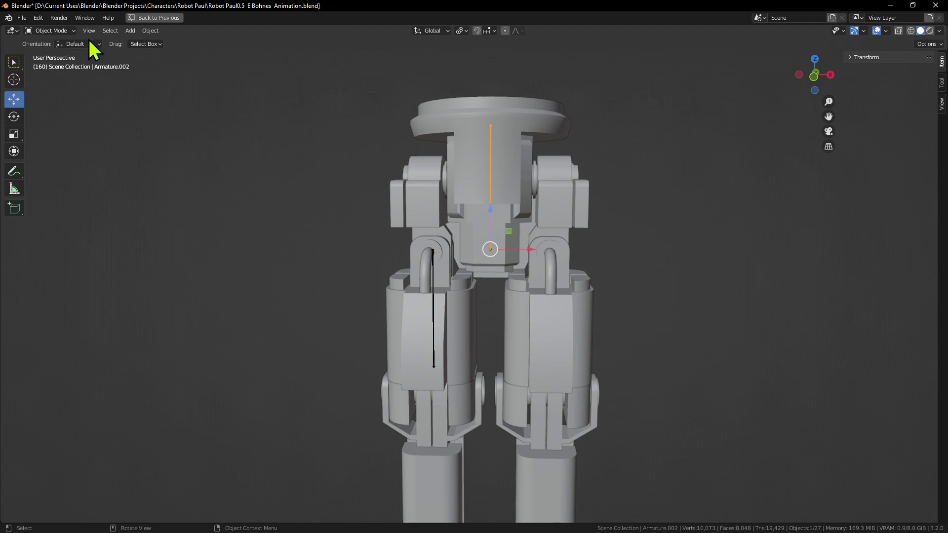
left_click(434, 291, "shift")
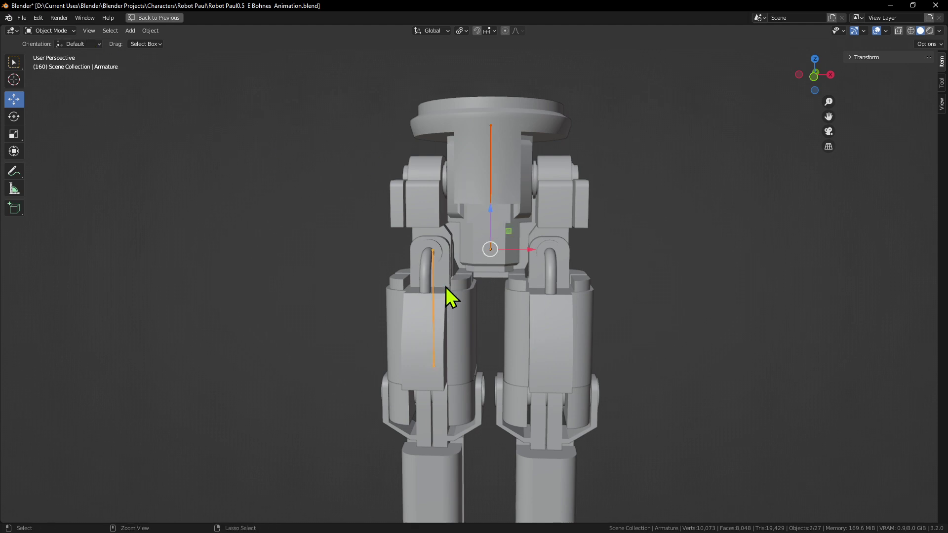
key("ctrl+j")
key("g")
right_click(536, 261)
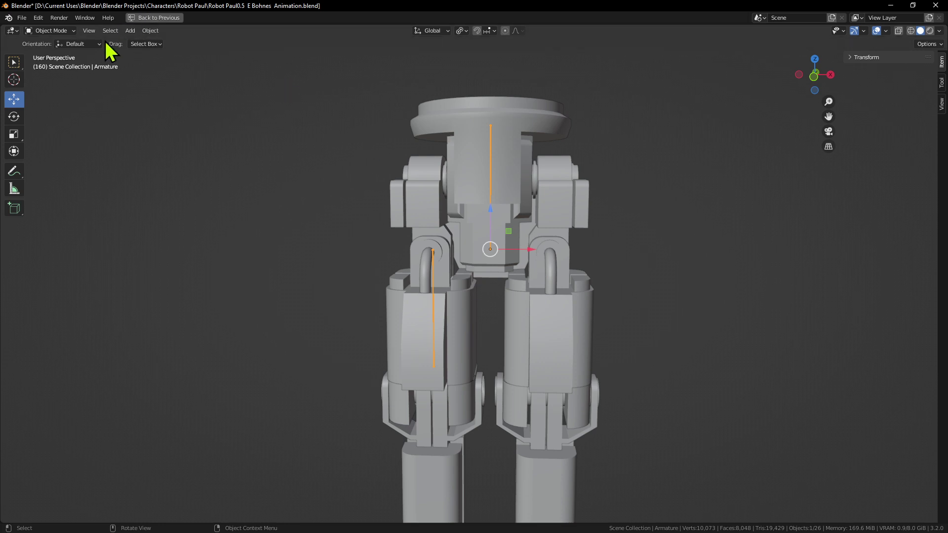
Put the joined armature in Edit Mode, select the hip and thigh bones, and bring up the parenting options before deselecting the bones
left_click(59, 30)
left_click(69, 54)
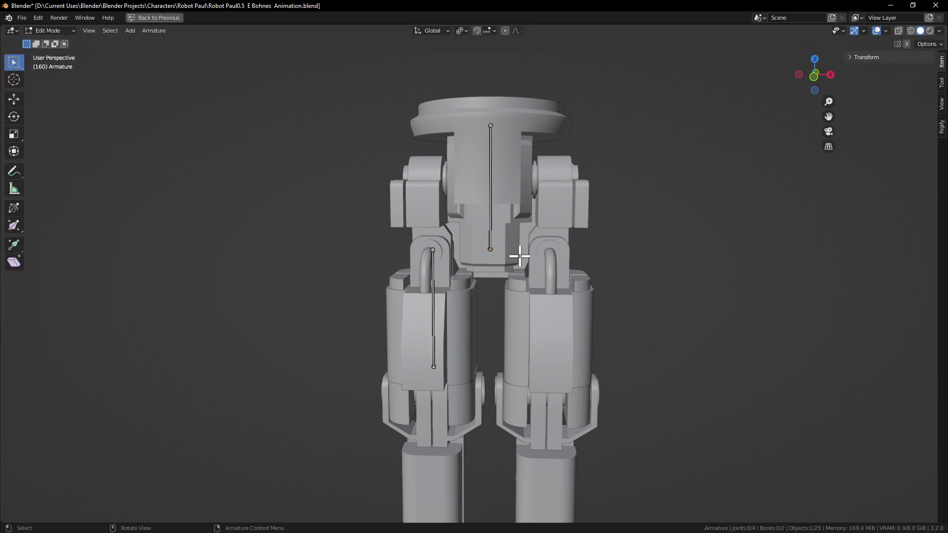
left_click(490, 237)
left_click_drag(459, 398, 384, 220)
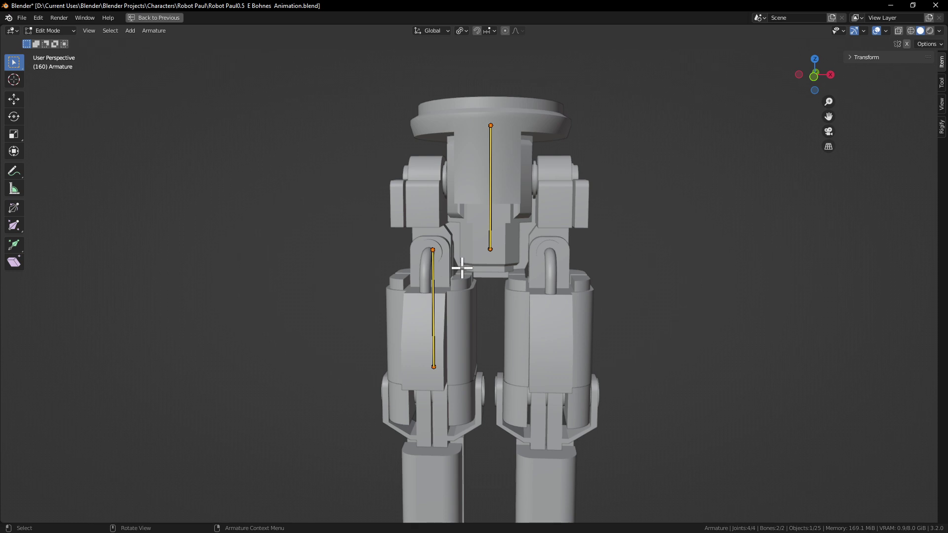
key("ctrl+p")
left_click(583, 351)
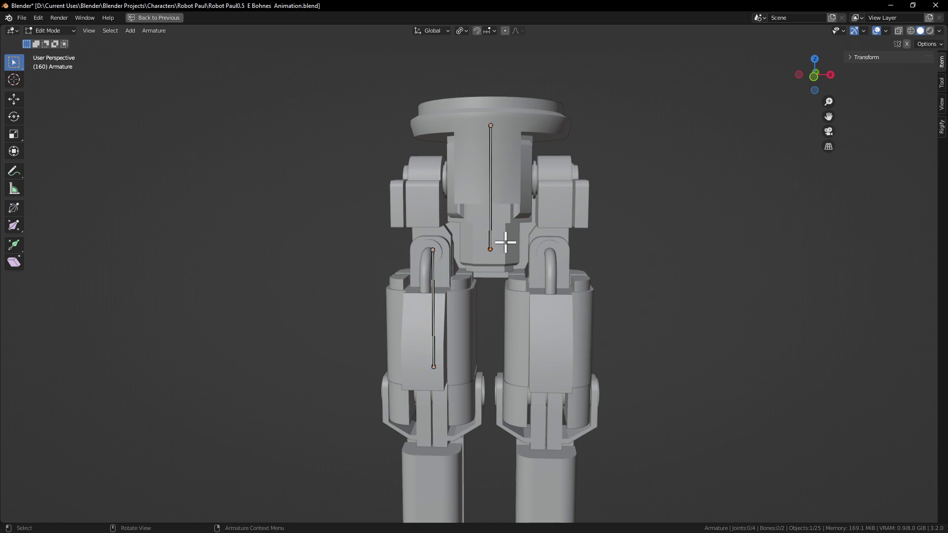
Test-move the hip bone's lower joint and the thigh bone in turn, cancelling each move
left_click(491, 250)
key("g")
key("Escape")
key("g")
key("Escape")
left_click(433, 306)
key("g")
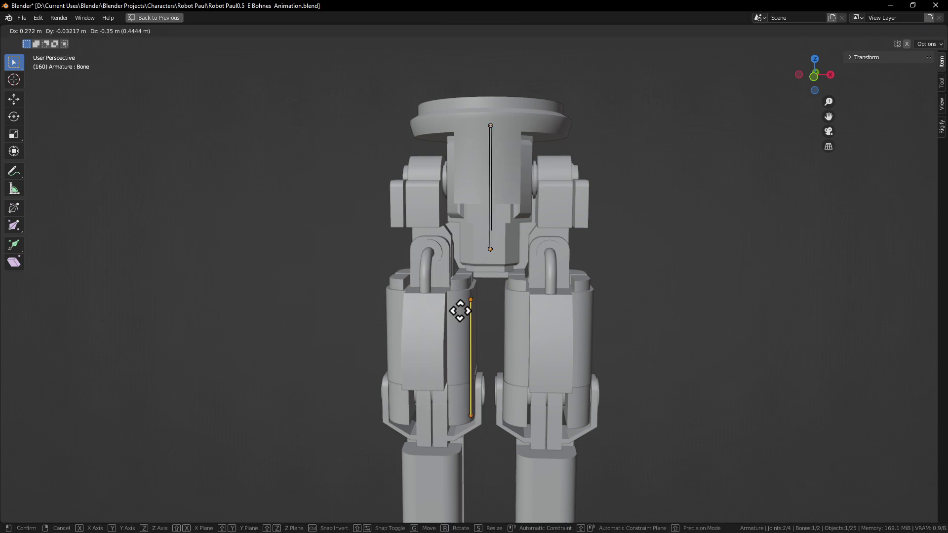
key("Escape")
left_click_drag(536, 162, 453, 67)
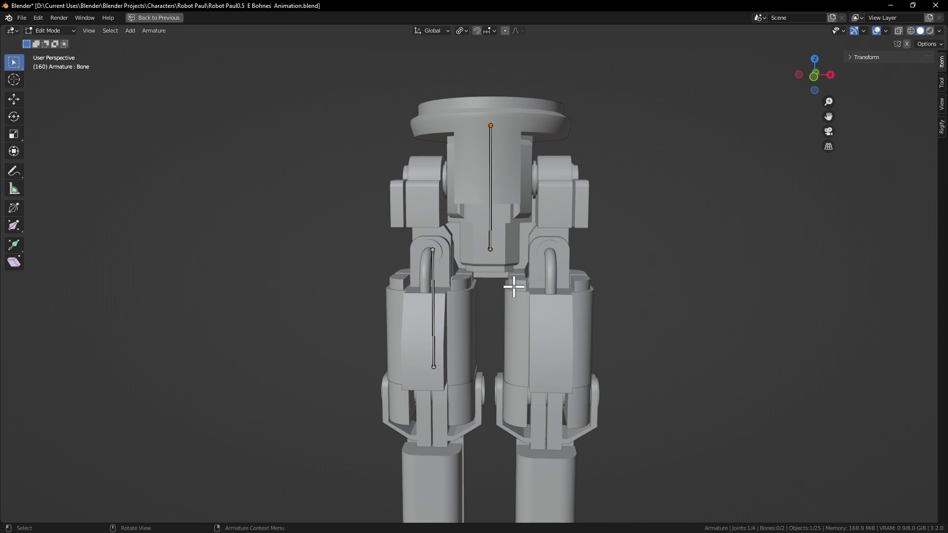
key("a")
key("ctrl+p")
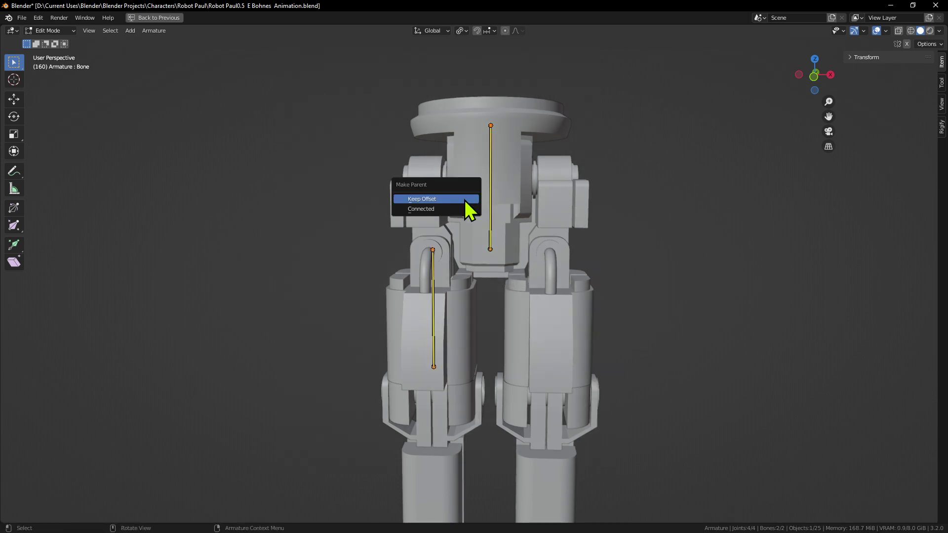
left_click(688, 452)
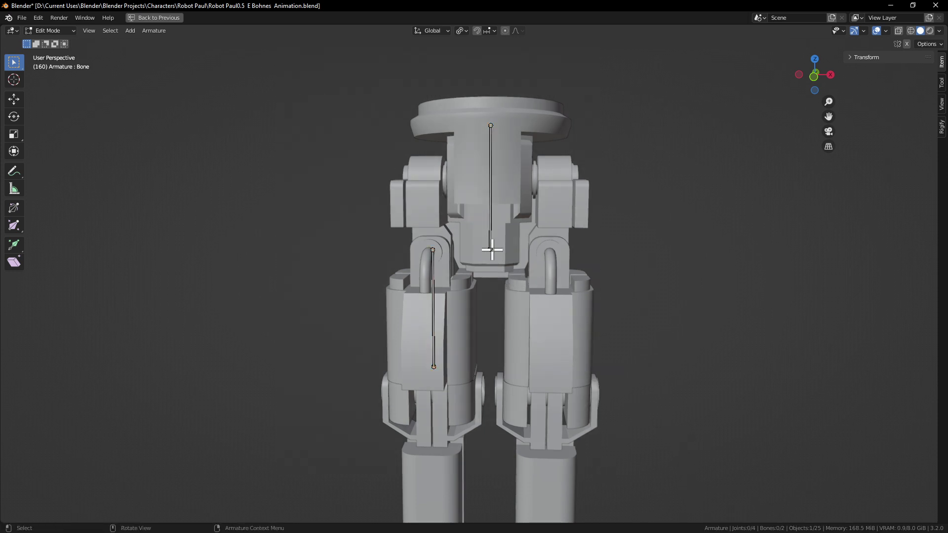
Select the hip and thigh bones with the thigh bone active and parent them with Keep Offset
left_click(433, 250, "shift")
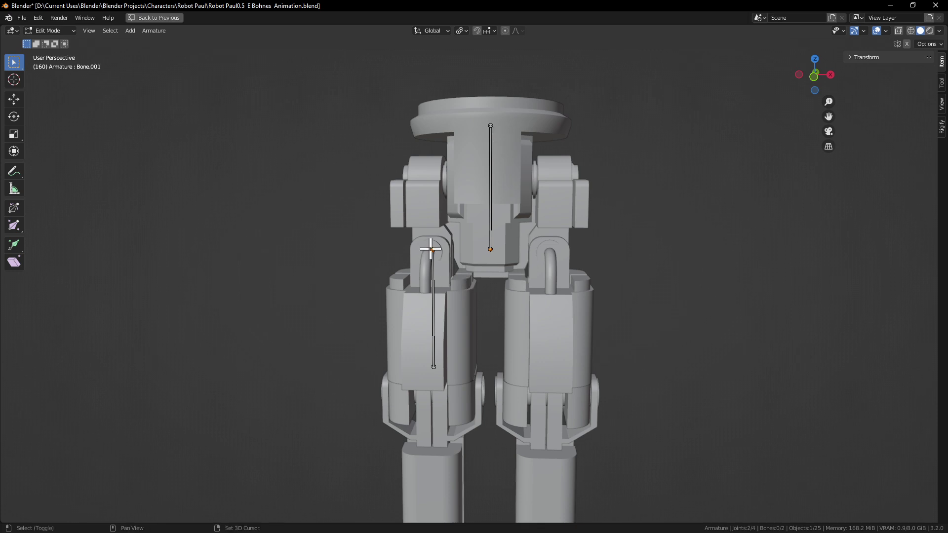
key("ctrl+p")
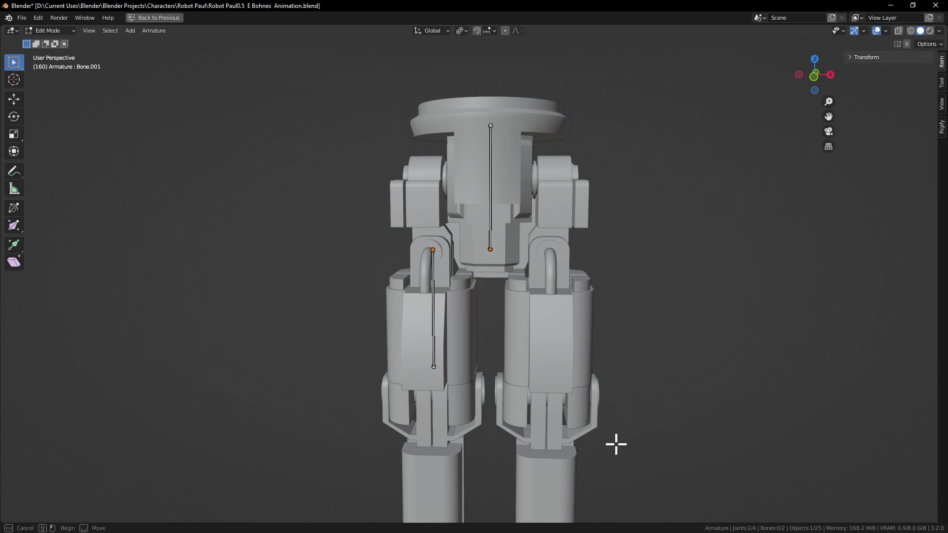
key("a")
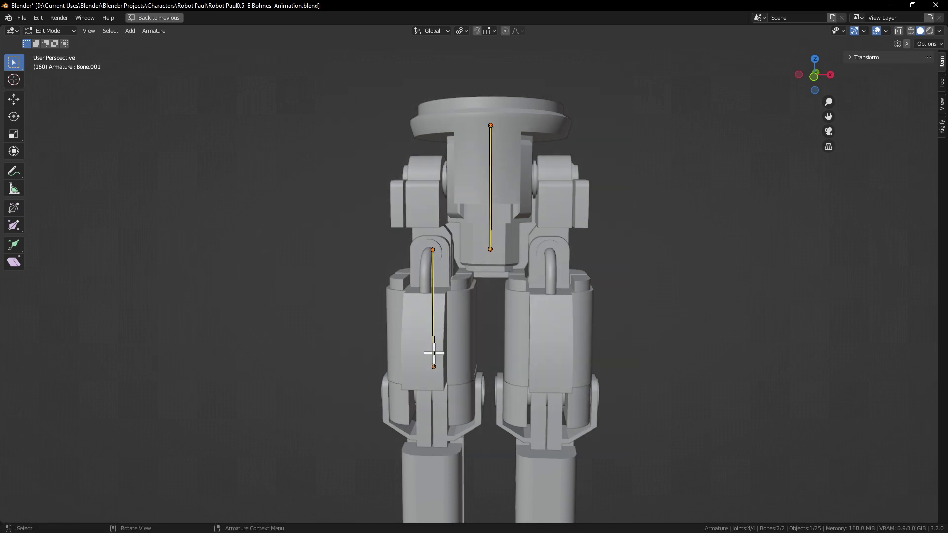
key("ctrl+p")
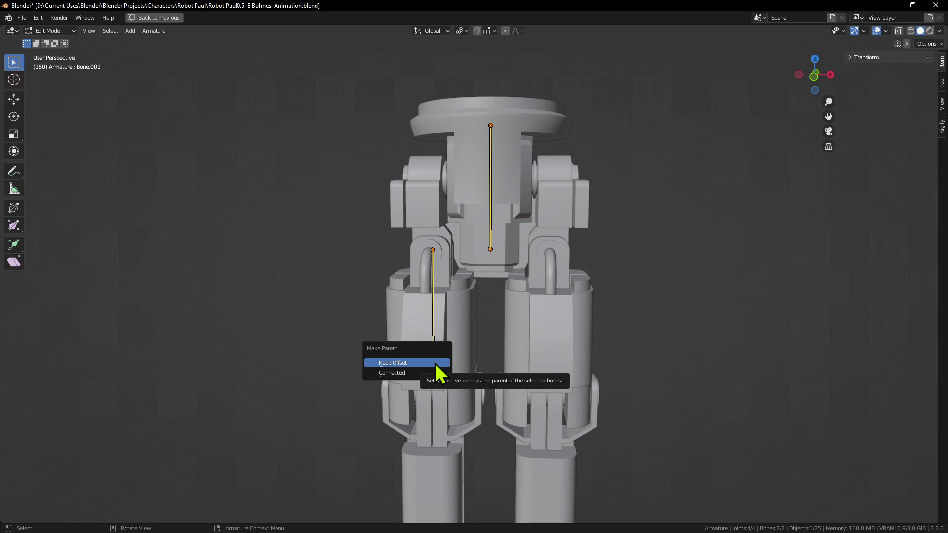
left_click(435, 364)
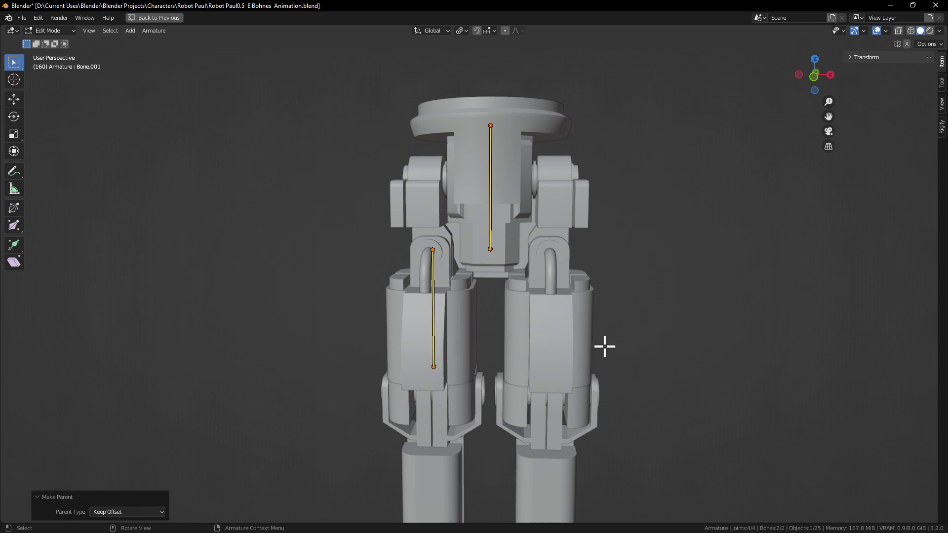
Put the joined armature in Pose Mode and test-move the thigh bone, cancelling the move
key("Tab")
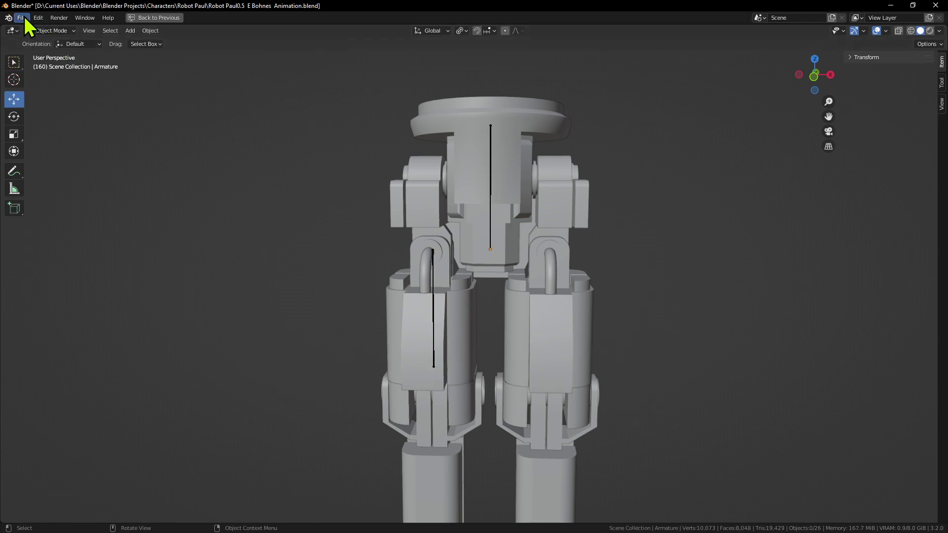
left_click(21, 18)
mouse_move(39, 17)
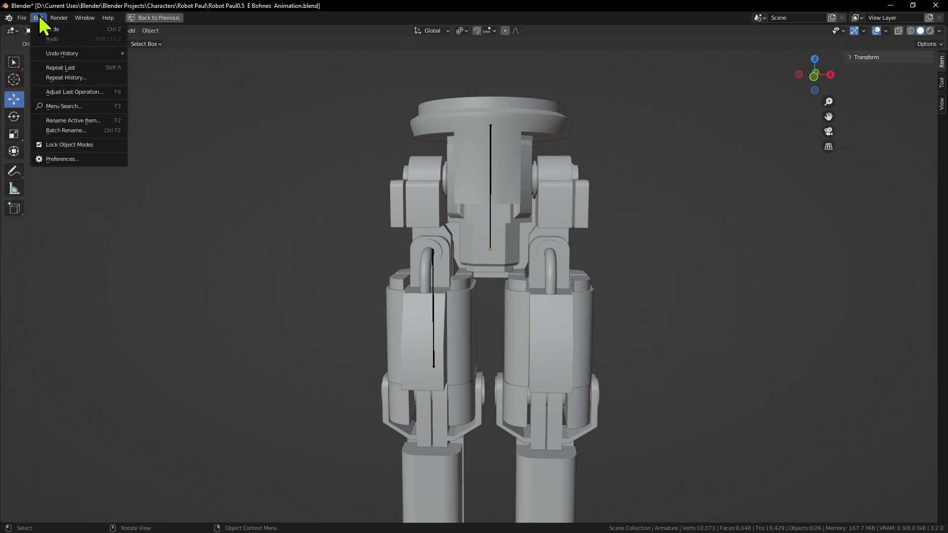
left_click(72, 33)
left_click(62, 67)
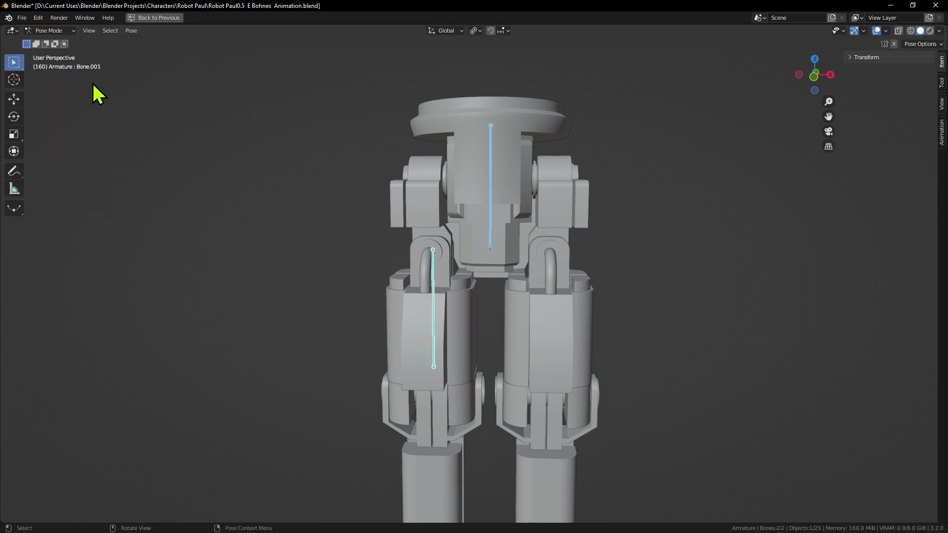
left_click(436, 259)
key("g")
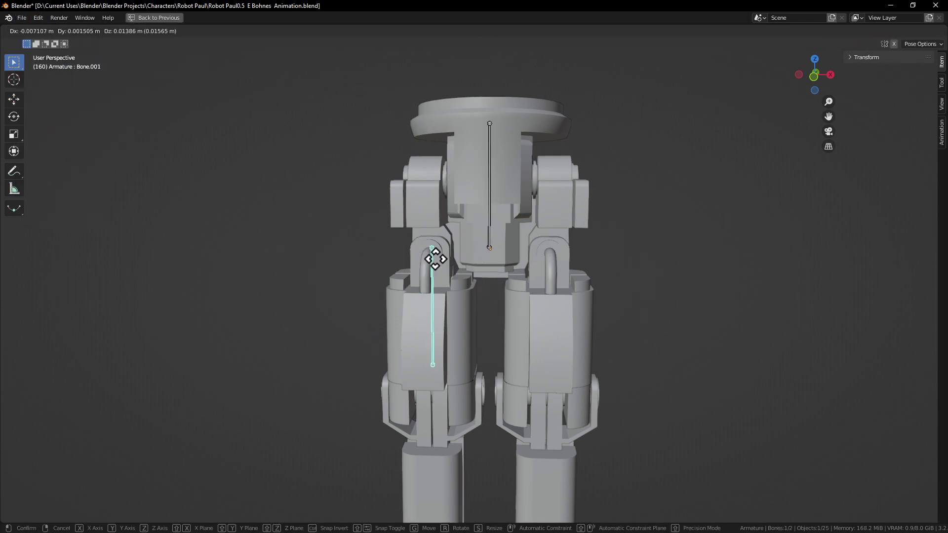
right_click(436, 260)
scroll(492, 332, "down", 1)
scroll(470, 338, "up", 2)
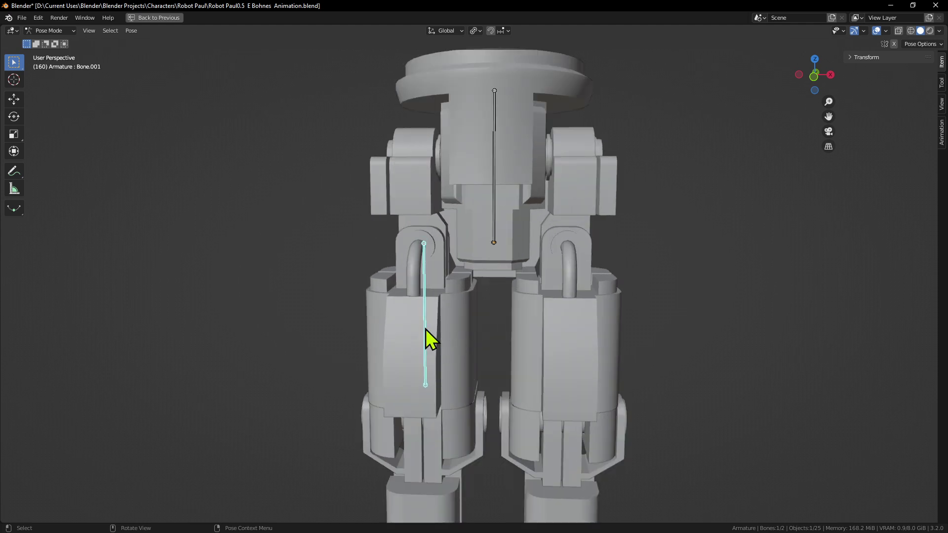
Test-move the hip bone and the thigh bone in turn in Pose Mode, cancelling each move
left_click(495, 222)
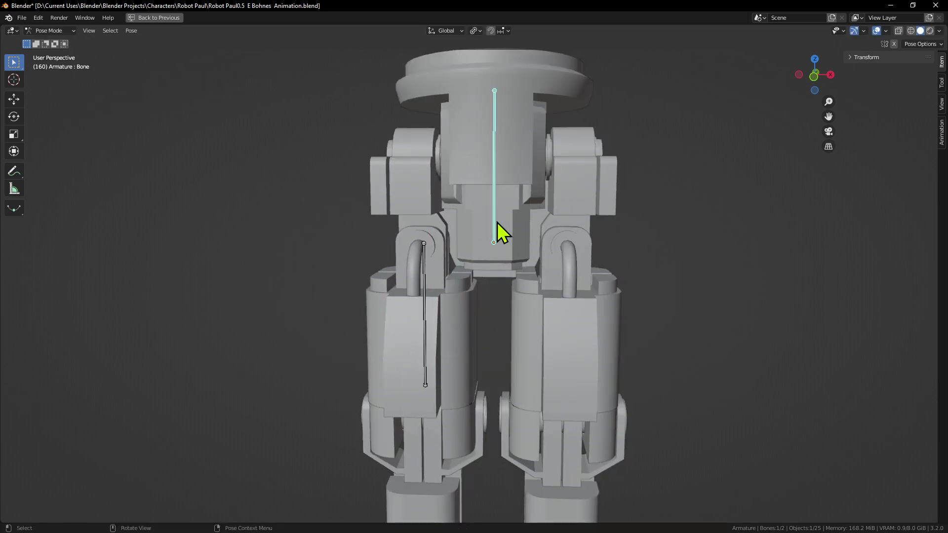
key("g")
right_click(555, 177)
left_click(428, 267)
key("g")
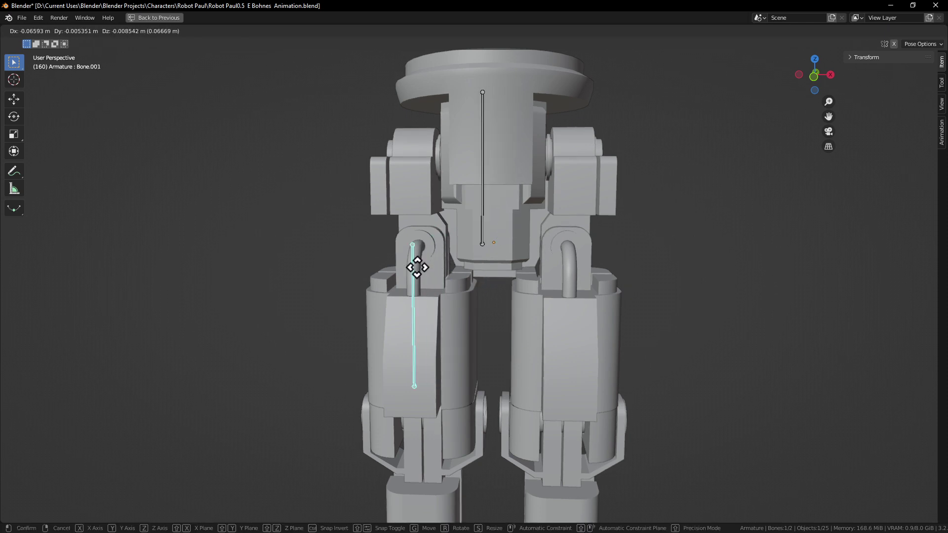
right_click(513, 290)
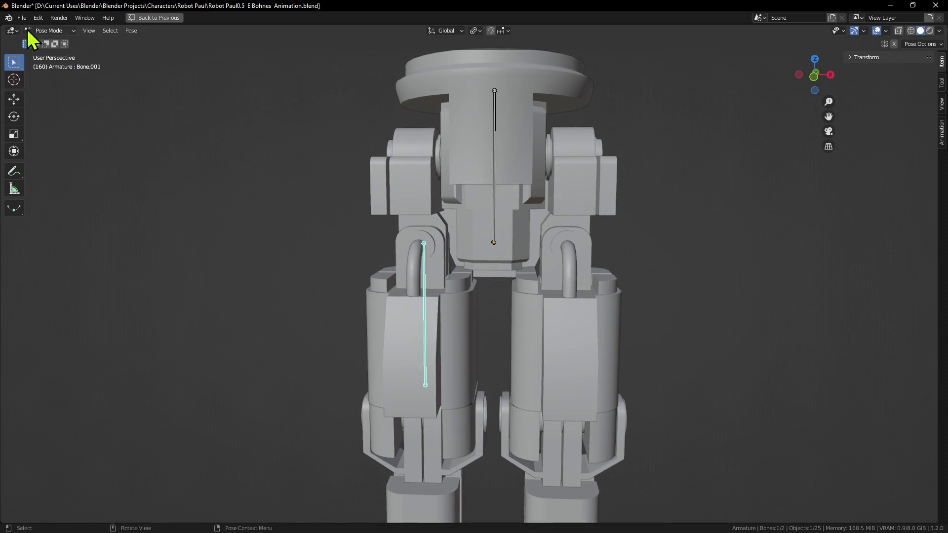
left_click(50, 31)
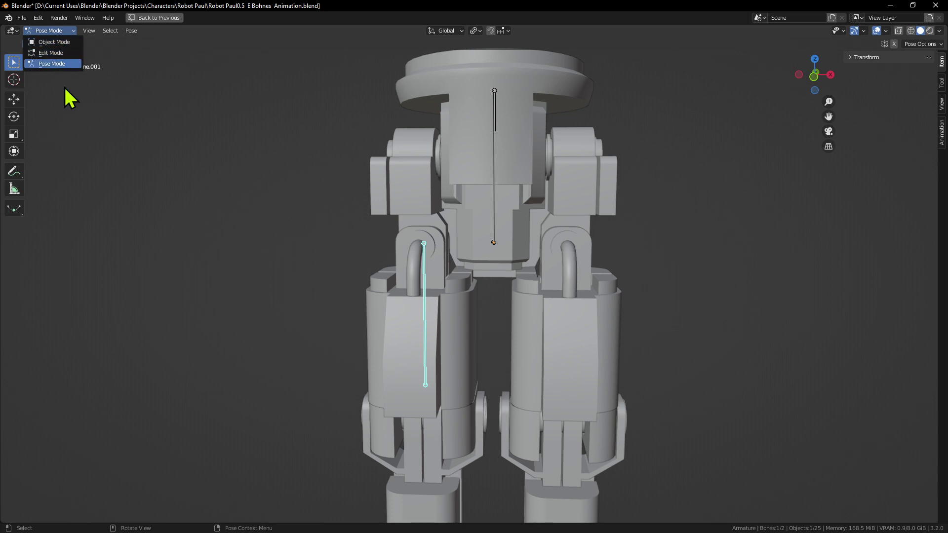
left_click(67, 66)
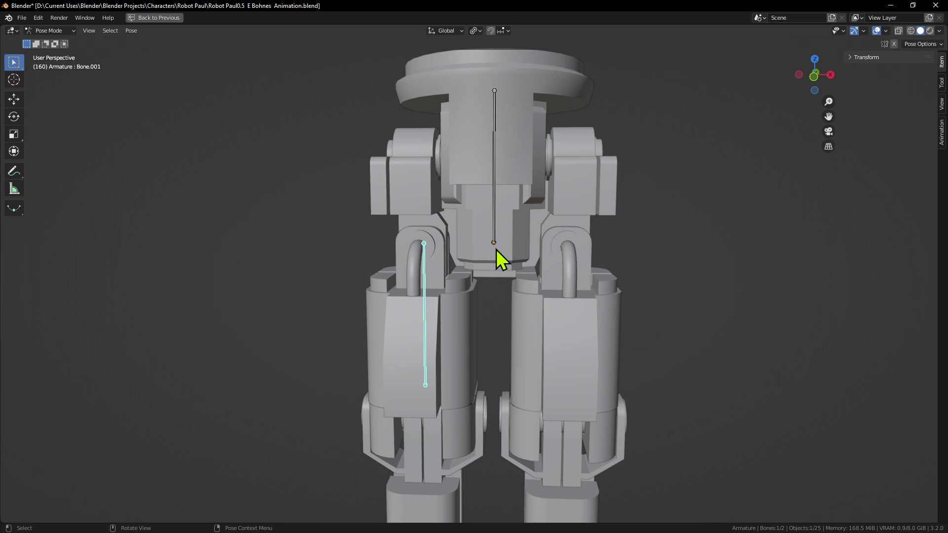
Edit the joined armature, separate the thigh bone into its own armature, and return to Object Mode
left_click(58, 31)
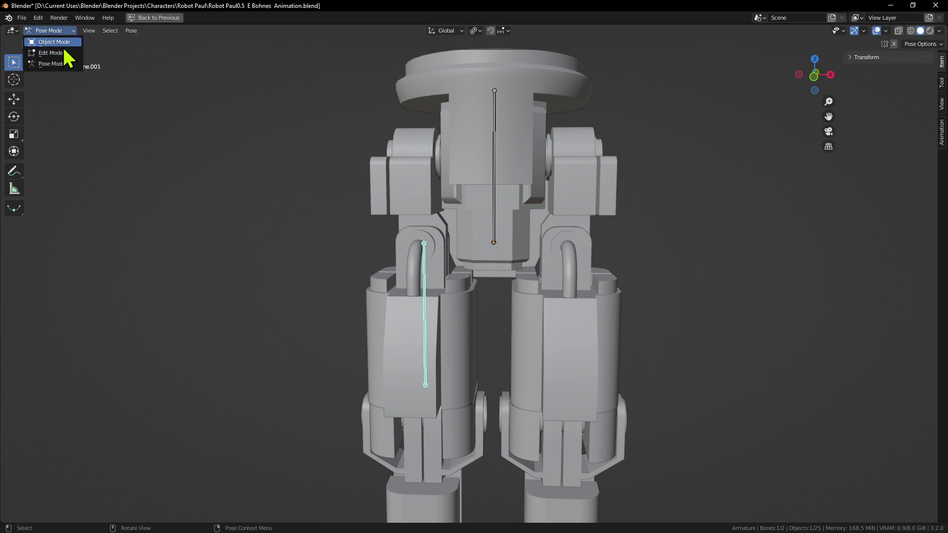
left_click(55, 43)
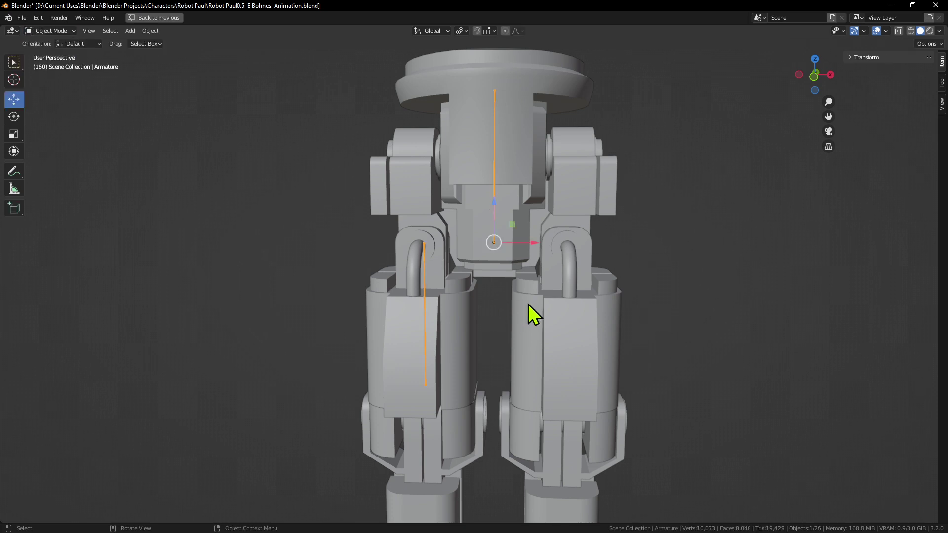
left_click(491, 235)
key("Tab")
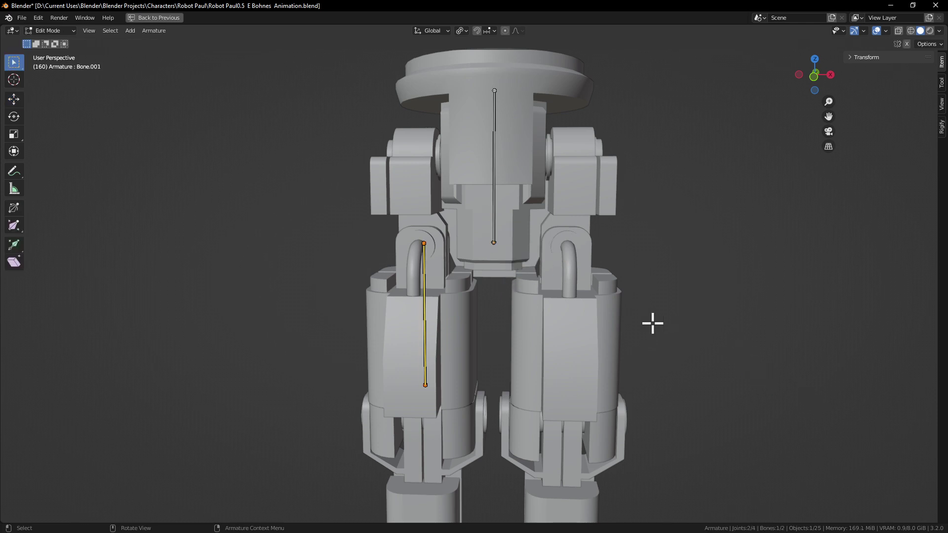
key("p")
left_click(600, 350)
key("Tab")
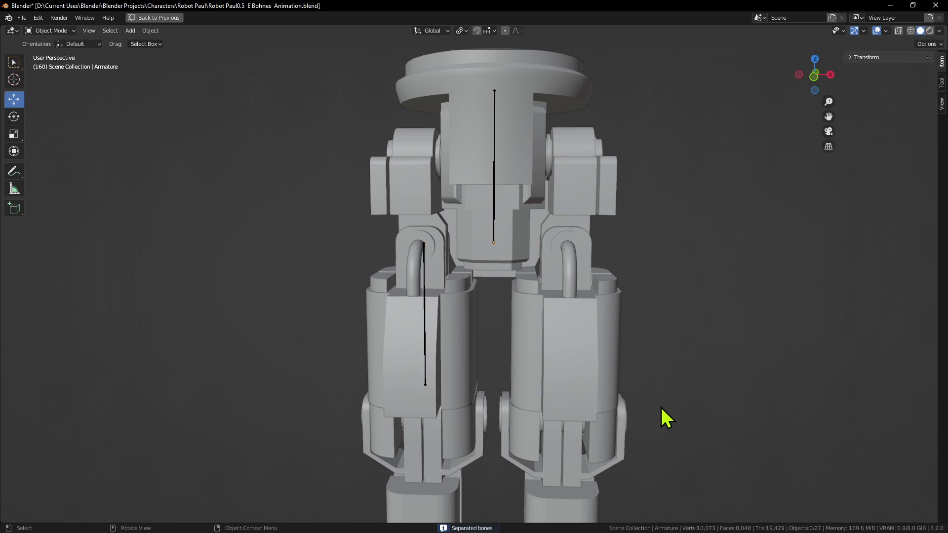
Select the separated thigh armature and test-move it on its own, leaving it in its original place
left_click(428, 272)
left_click(425, 277)
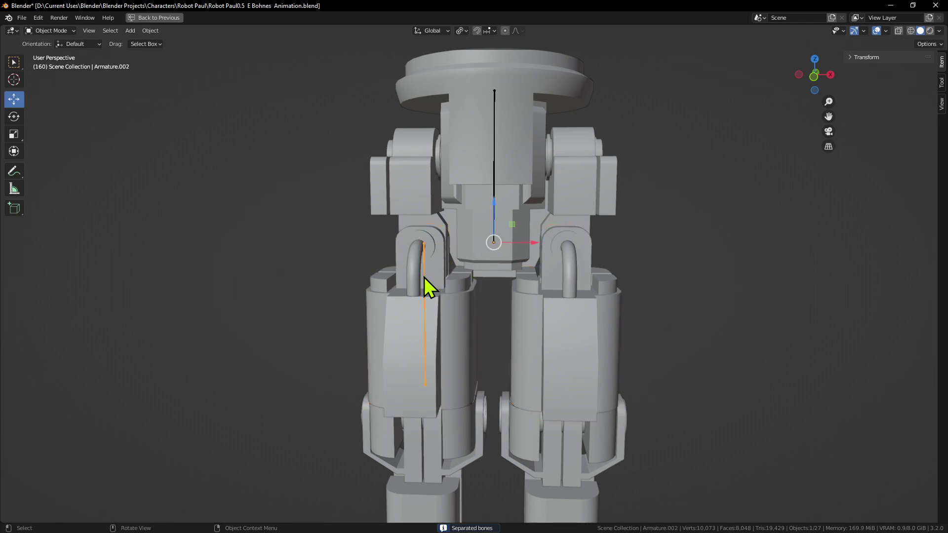
key("g")
left_click(425, 257)
Join the thigh armature into the hip armature and put the result in Edit Mode
left_click(494, 190, "shift")
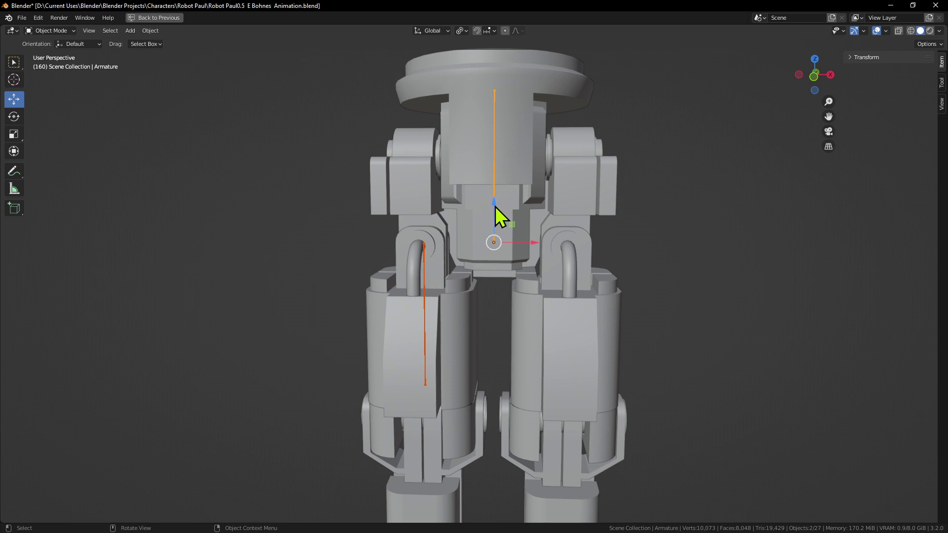
key("ctrl+j")
left_click(45, 29)
left_click(45, 52)
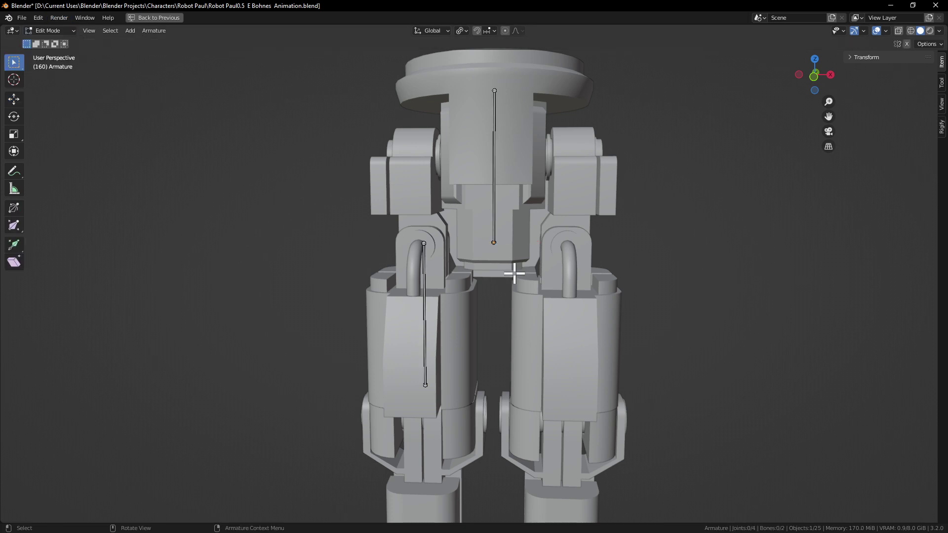
Try to parent the hip and thigh bones by selecting both without an active bone, then deselect them
key("a")
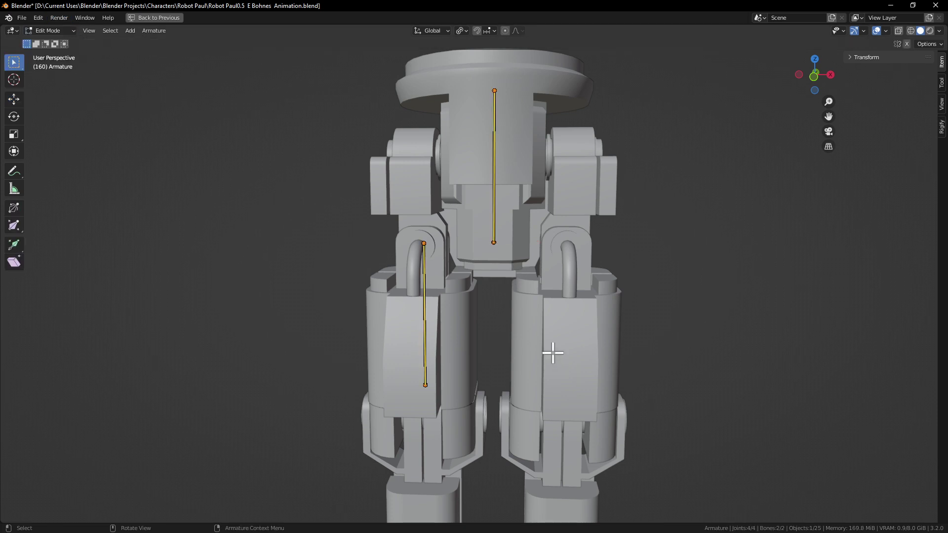
right_click(553, 352)
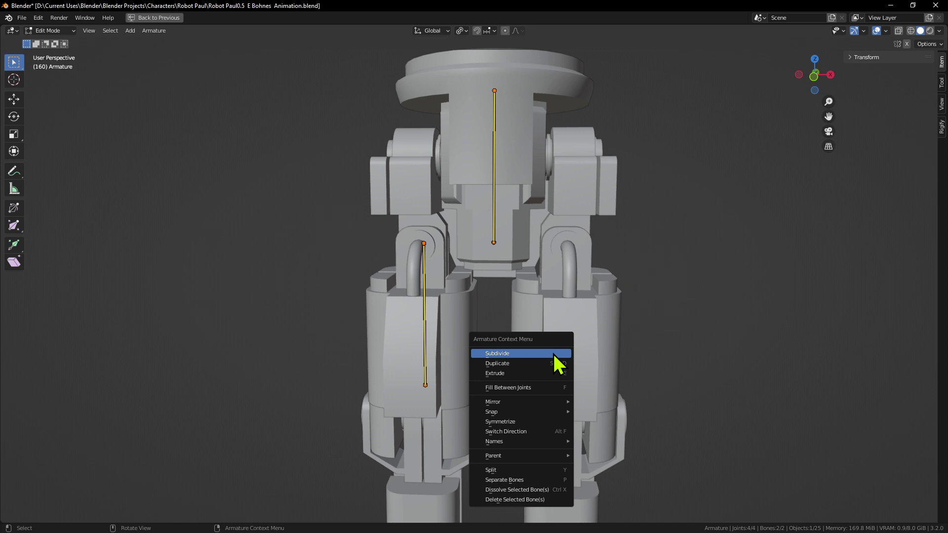
key("ctrl+p")
left_click(534, 315)
key("alt+a")
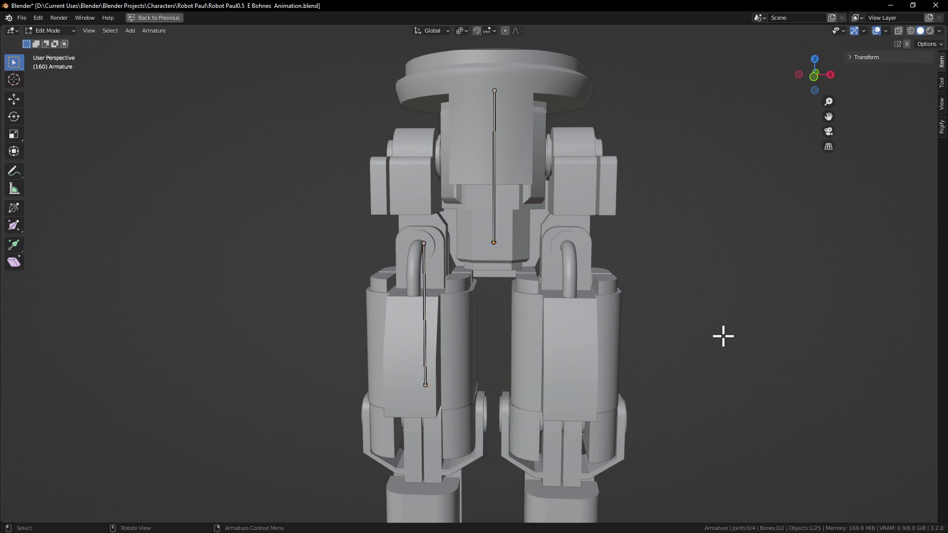
key("b")
left_click_drag(674, 482, 321, 33)
right_click(502, 89)
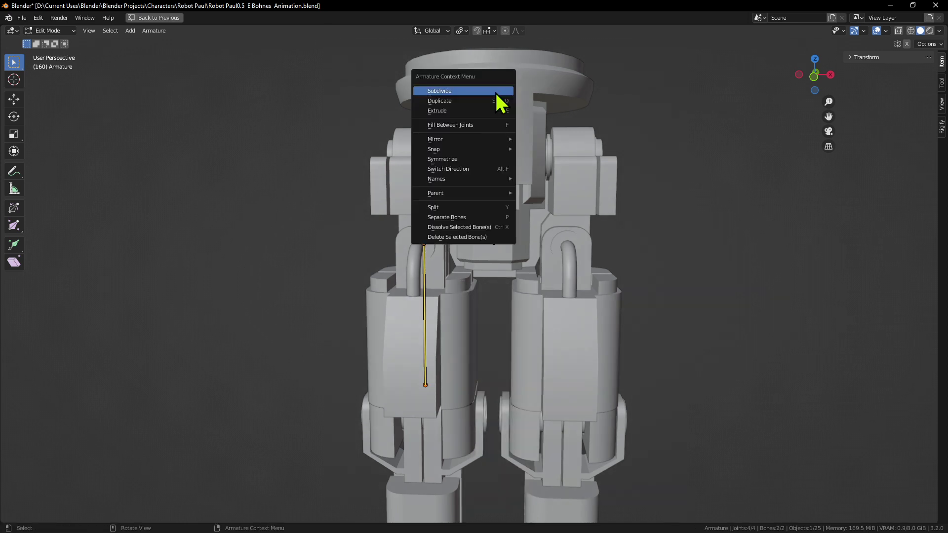
key("ctrl+p")
left_click(571, 291)
key("alt+a")
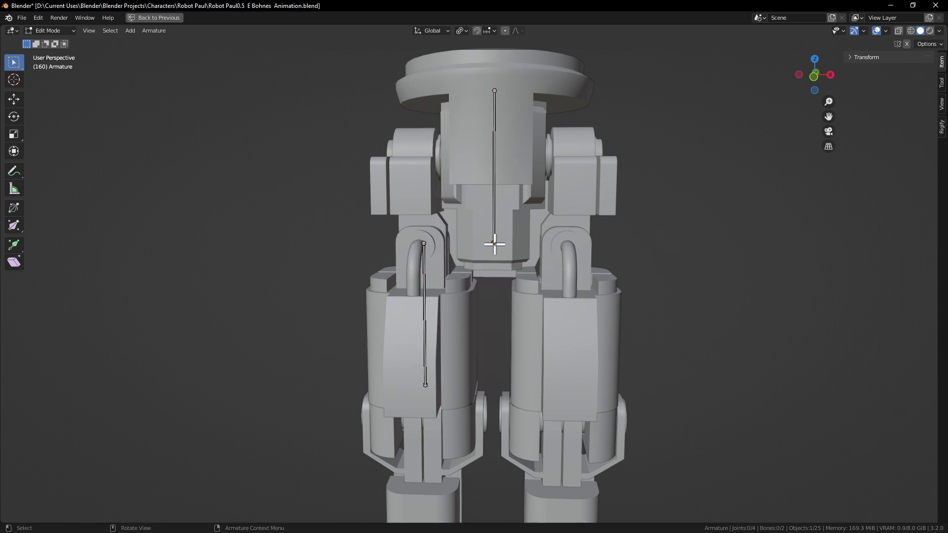
Try to parent the bones with only the hip bone's lower joint and the thigh bone's upper joint selected
left_click(513, 255)
key("p")
left_click_drag(528, 524, 319, 93)
left_click(424, 243, "shift")
key("p")
key("p")
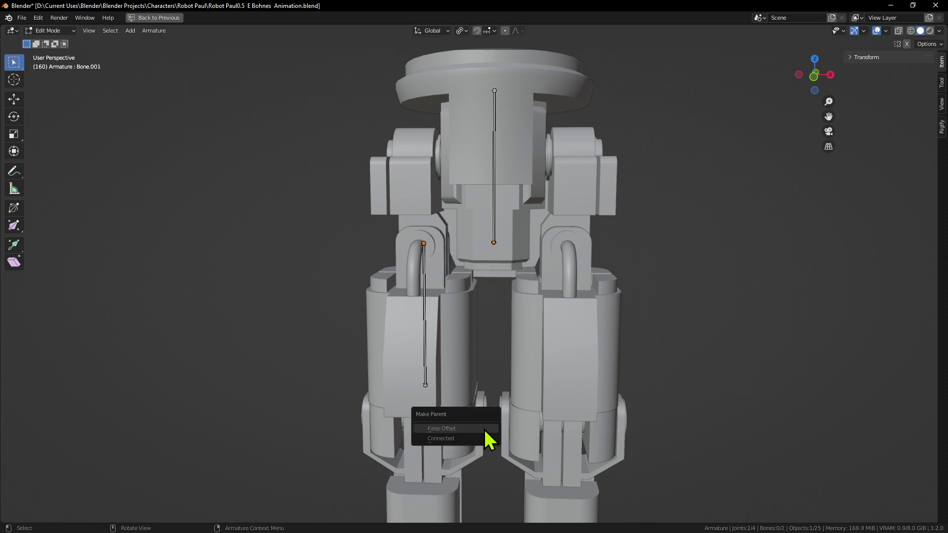
Make the hip bone active, select both bones, parent them with Keep Offset, and deselect them
left_click(494, 90)
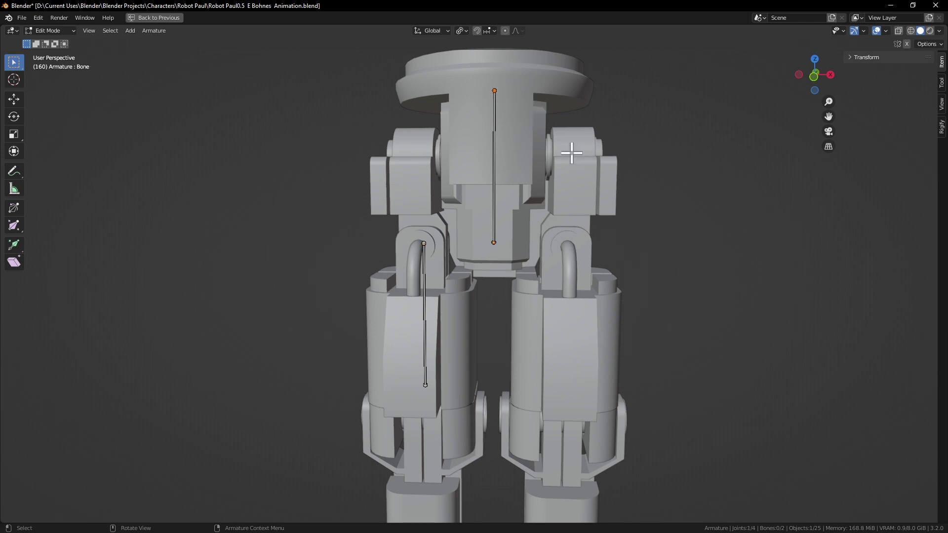
left_click_drag(578, 70, 314, 418)
key("ctrl+p")
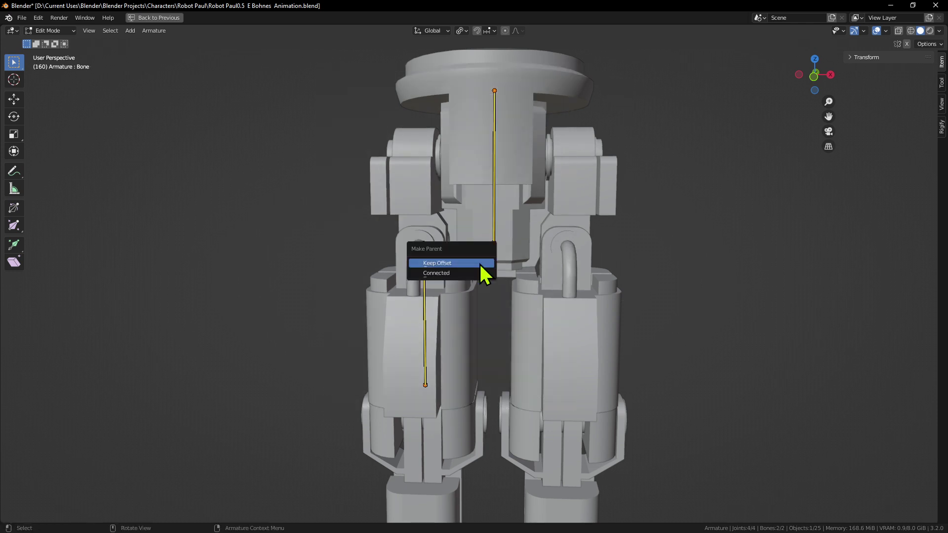
left_click(480, 265)
left_click(751, 325)
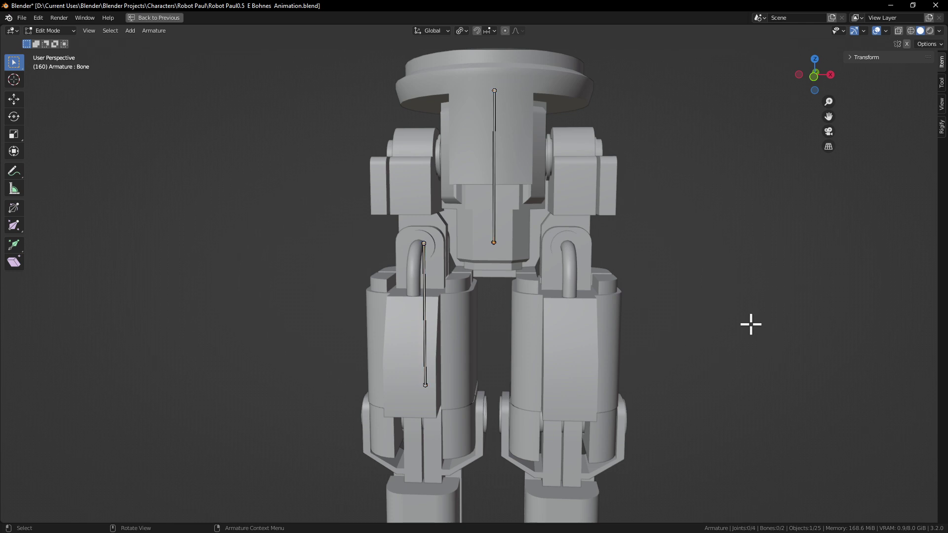
Make the thigh bone active by its upper joint, add both bones to the selection, and parent them with Keep Offset
left_click(424, 245)
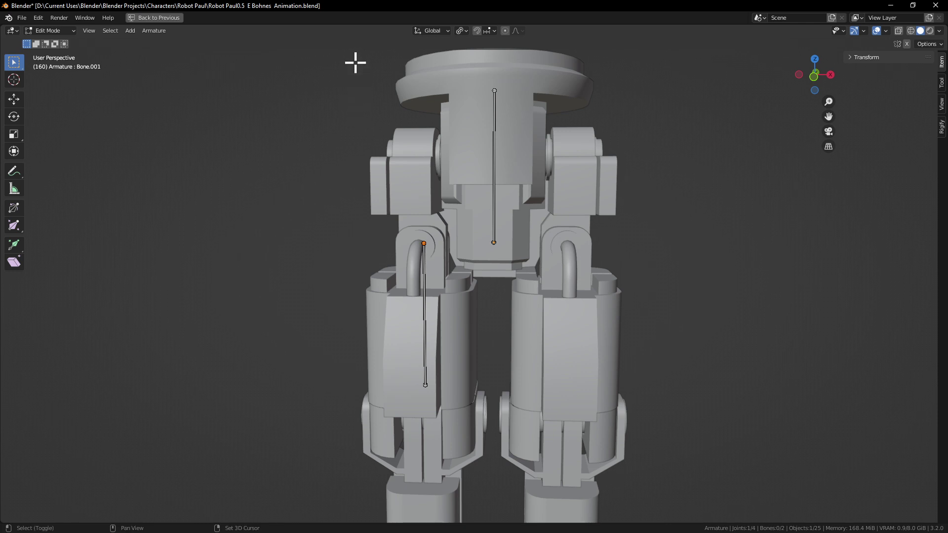
left_click_drag(355, 62, 621, 446)
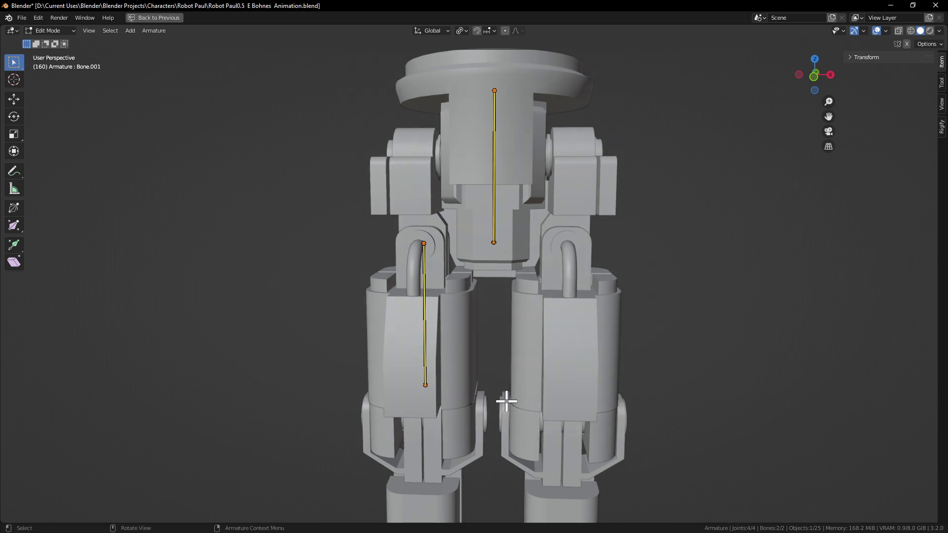
key("ctrl+p")
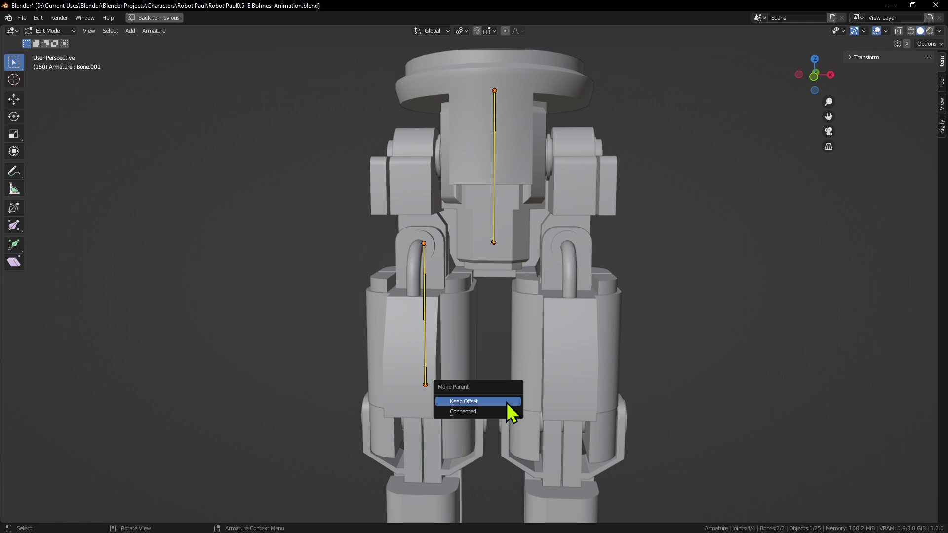
left_click(506, 402)
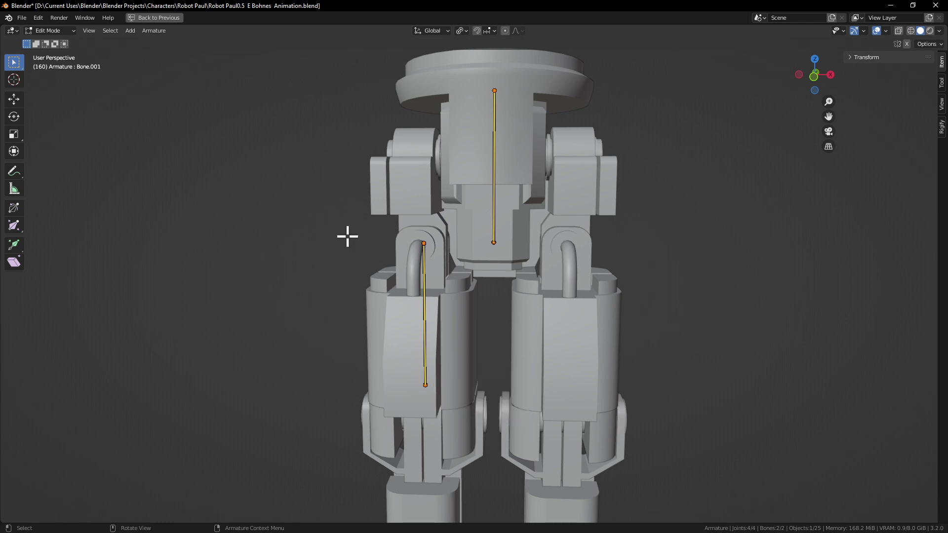
Deselect everything, make the hip bone active by its joints, select both bones, and parent them with Keep Offset
left_click(607, 362)
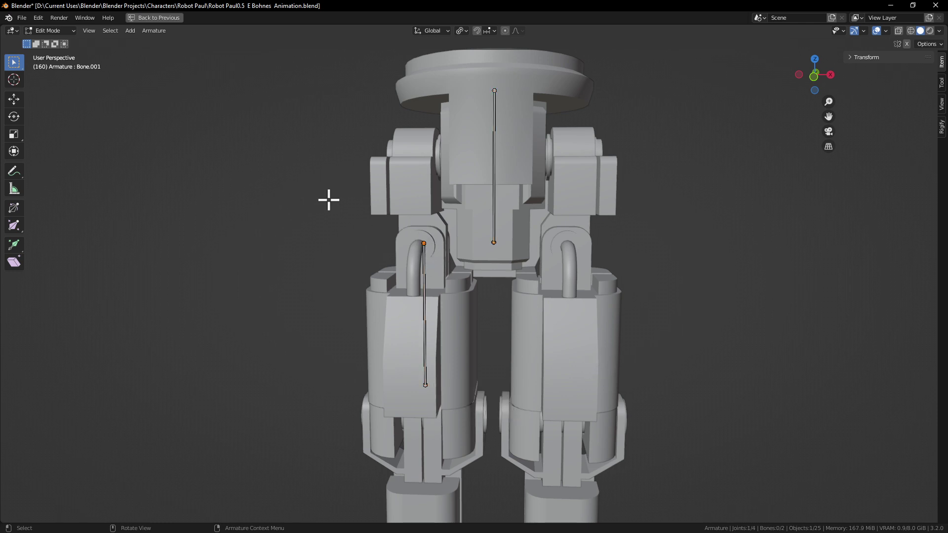
left_click(423, 238)
left_click(494, 91)
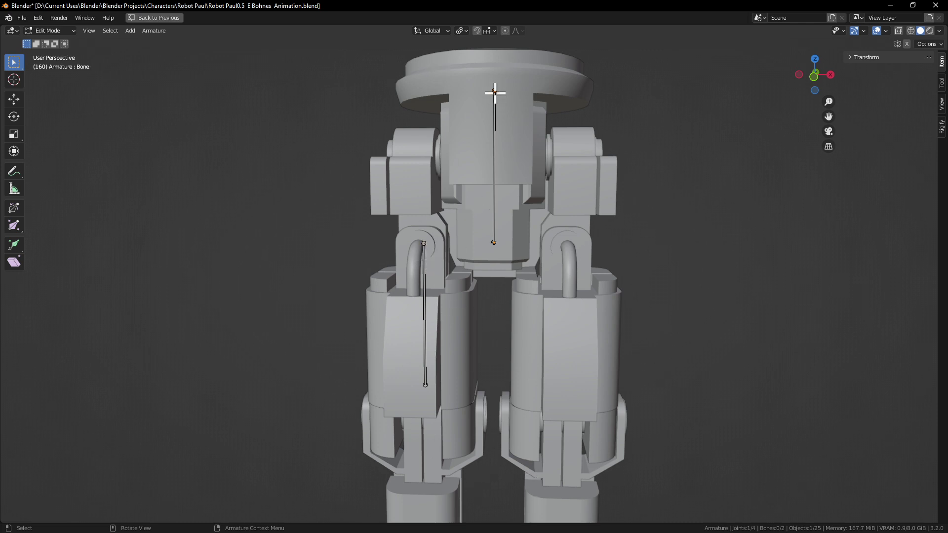
left_click(494, 242)
left_click(425, 384, "shift")
left_click(494, 90)
key("a")
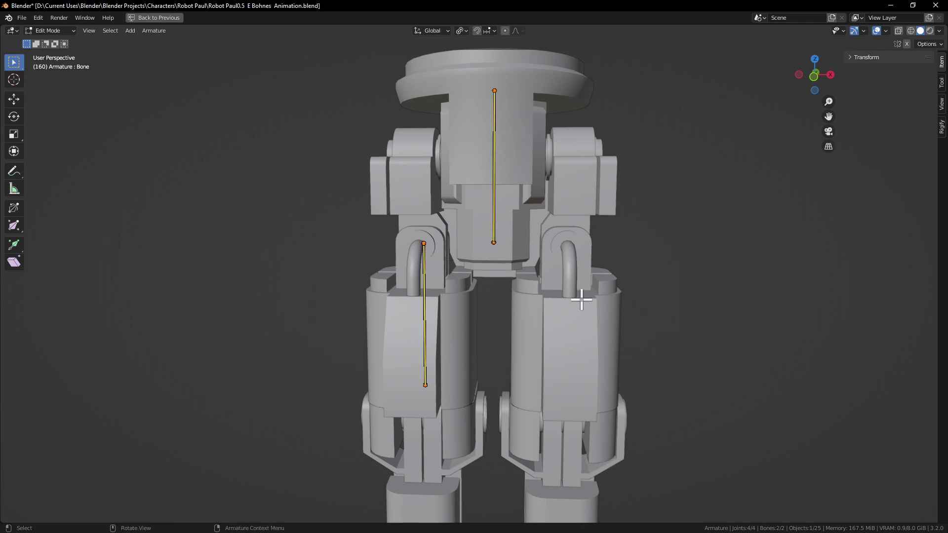
key("ctrl+p")
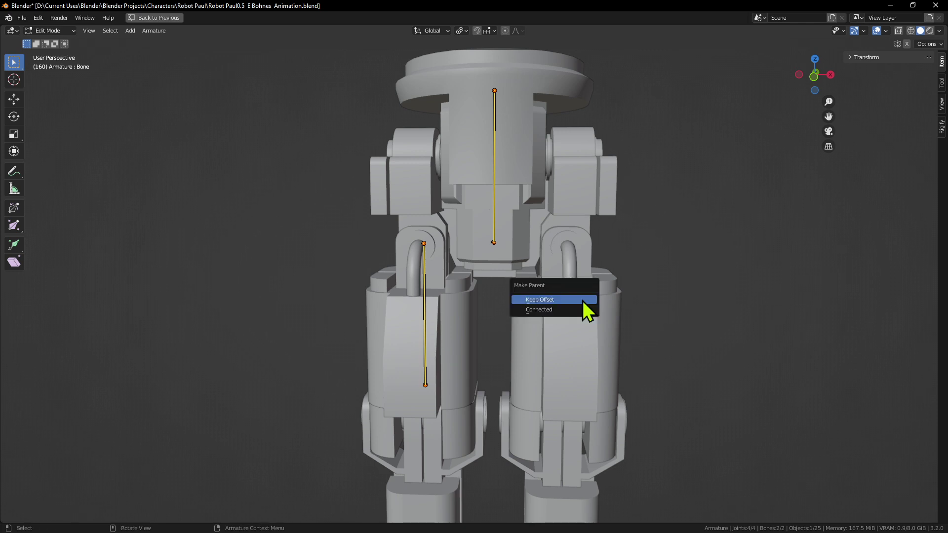
left_click(583, 301)
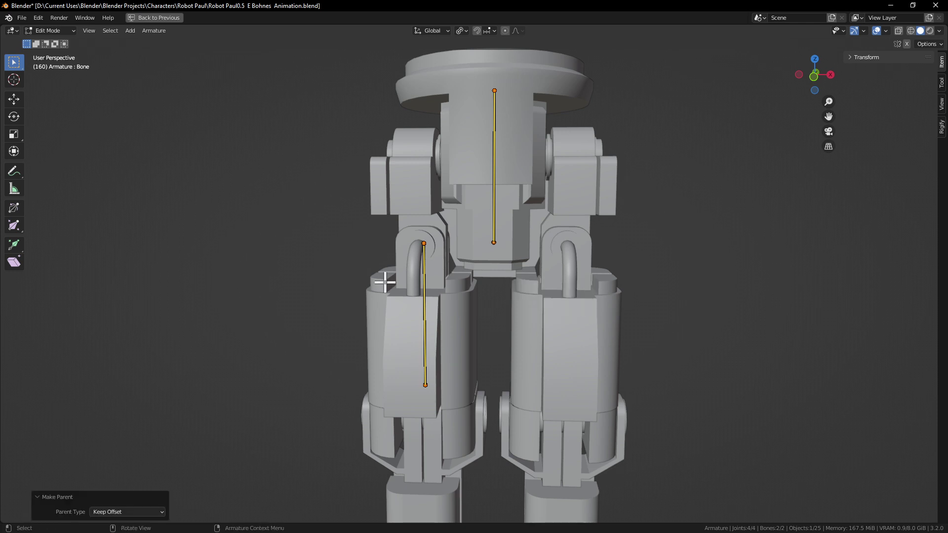
Test the hip bone's movement and rotation in Pose Mode, cancelling each transform
left_click(70, 31)
left_click(49, 68)
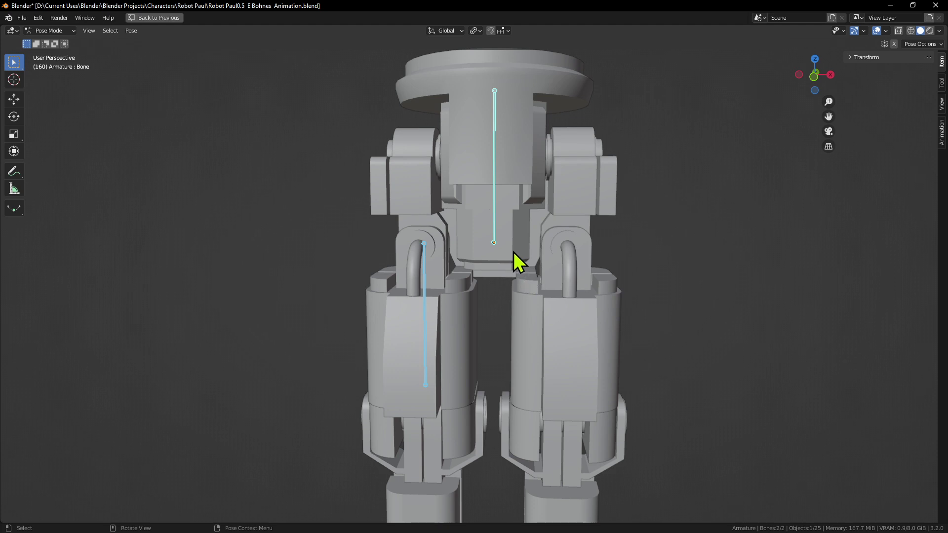
left_click(495, 241)
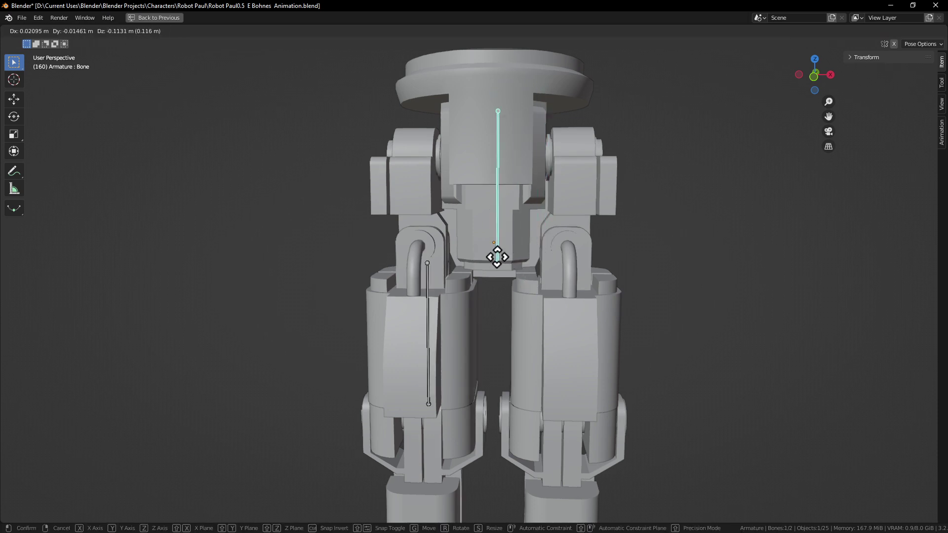
key("r")
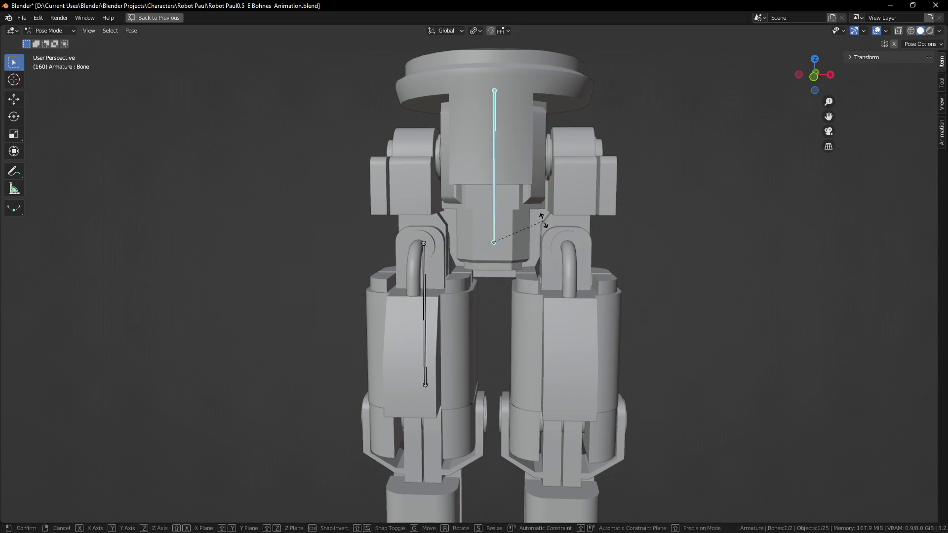
key("Escape")
scroll(593, 270, "down", 1)
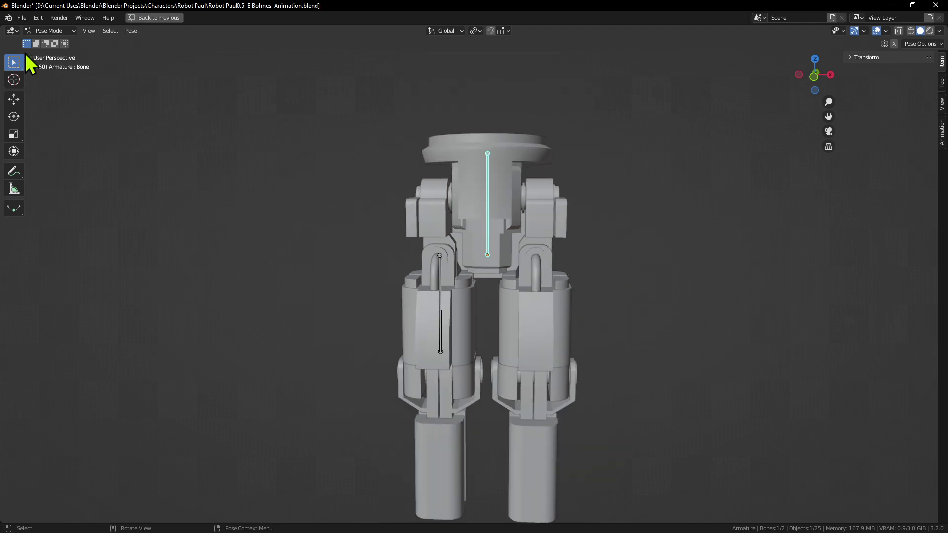
scroll(519, 344, "up", 1)
Return to Edit Mode, make the thigh bone active by its upper joint, select both bones, and parent them with Keep Offset
left_click(47, 31)
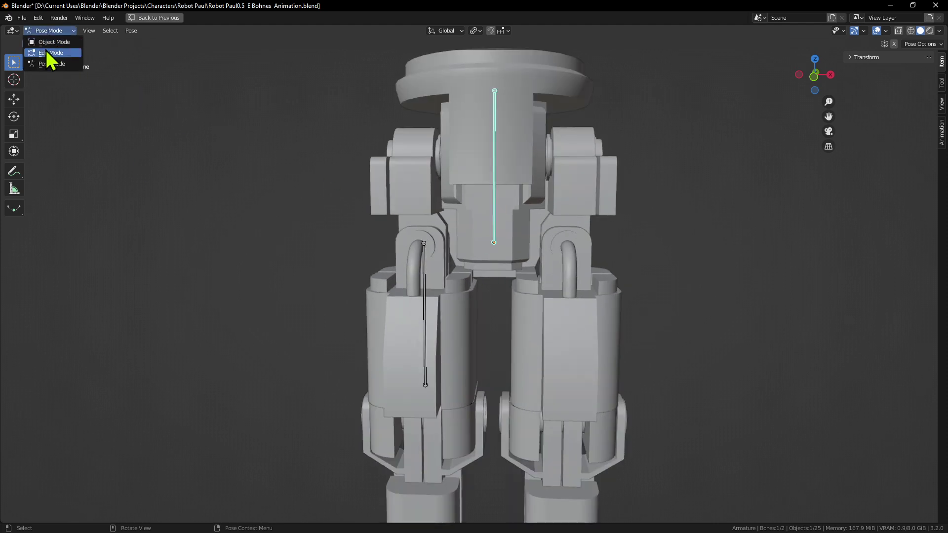
left_click(46, 56)
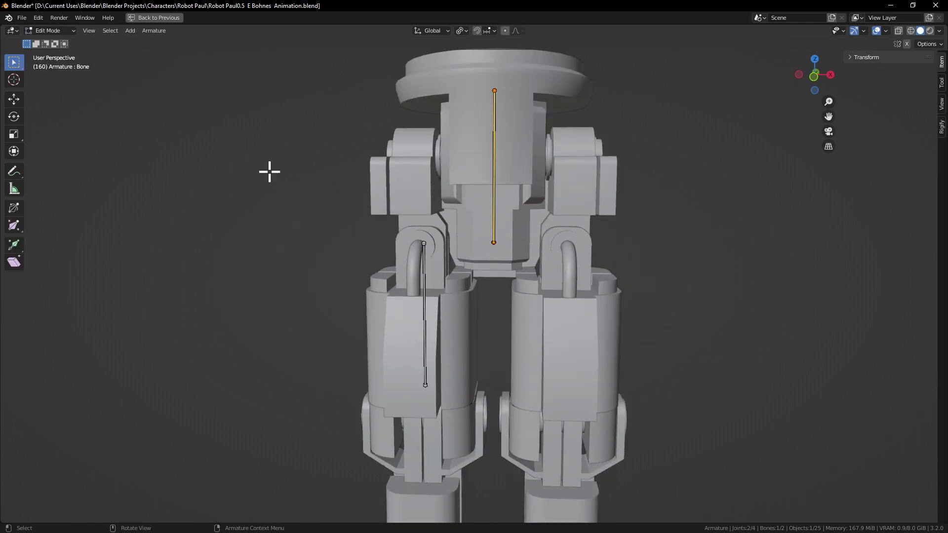
left_click(424, 243)
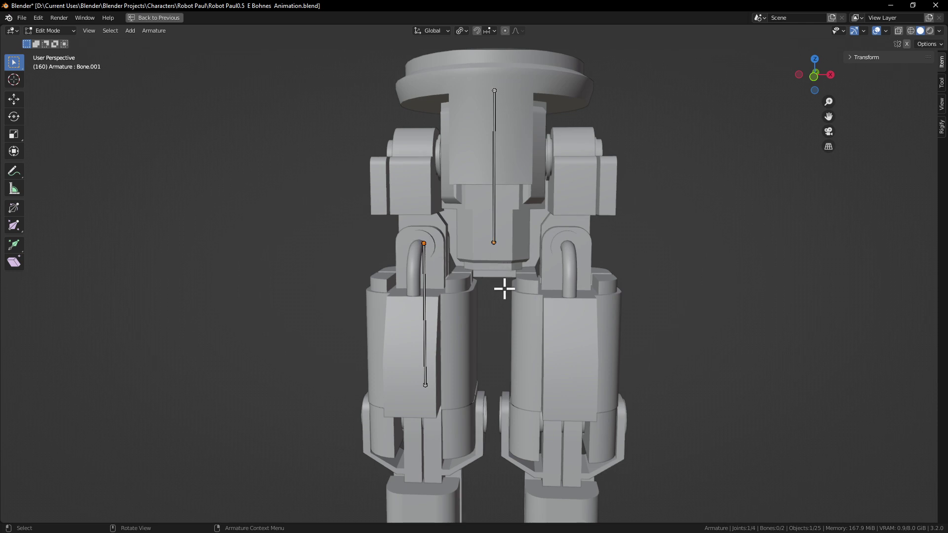
key("a")
key("ctrl+p")
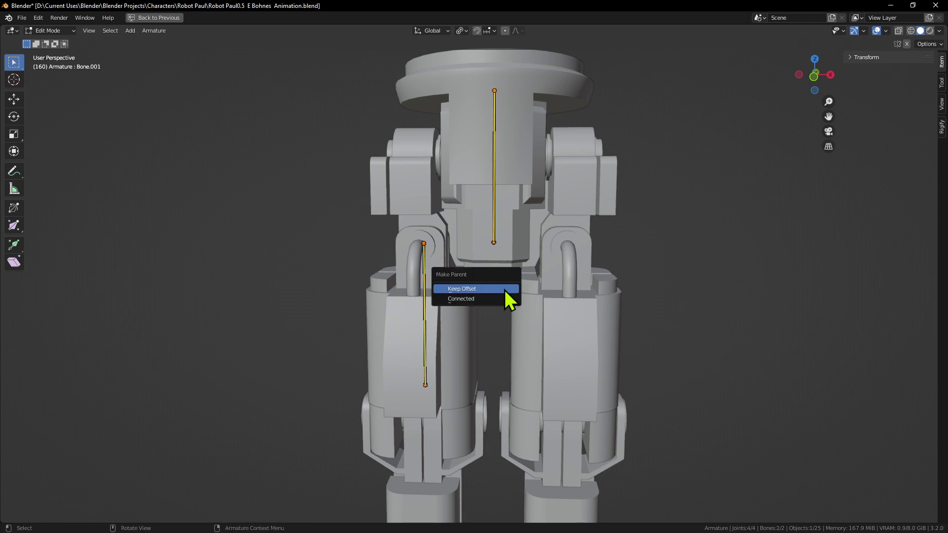
left_click(508, 291)
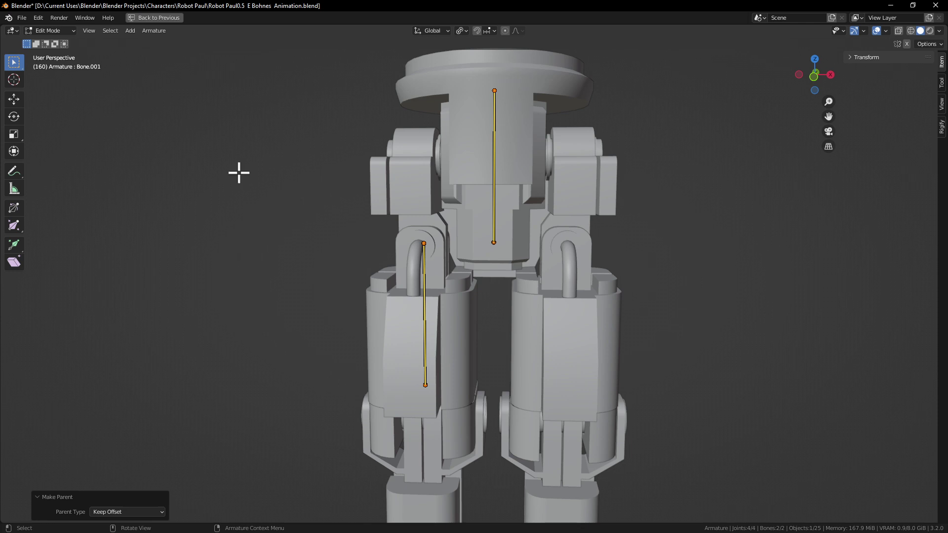
Test the thigh bone's rotation in Pose Mode and cancel it
left_click(43, 31)
left_click(51, 64)
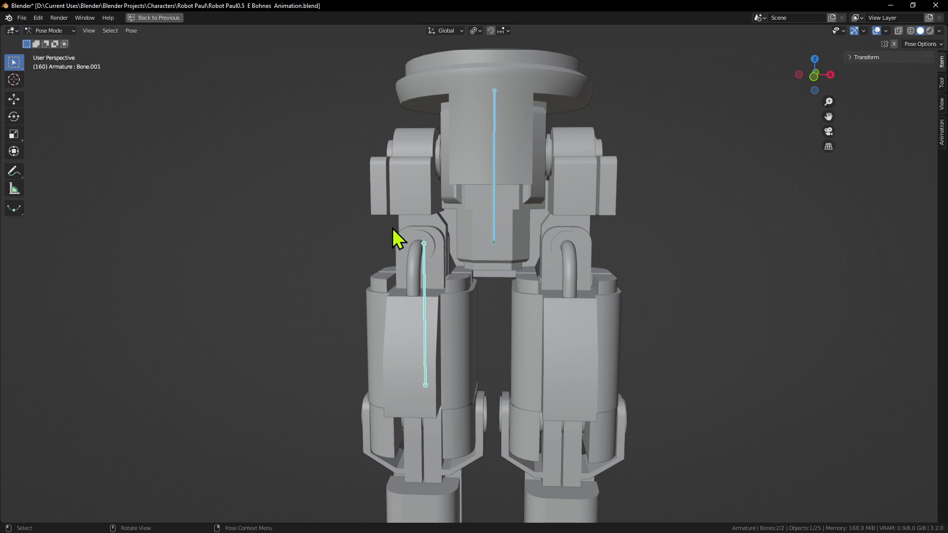
left_click(425, 274)
key("r")
right_click(433, 275)
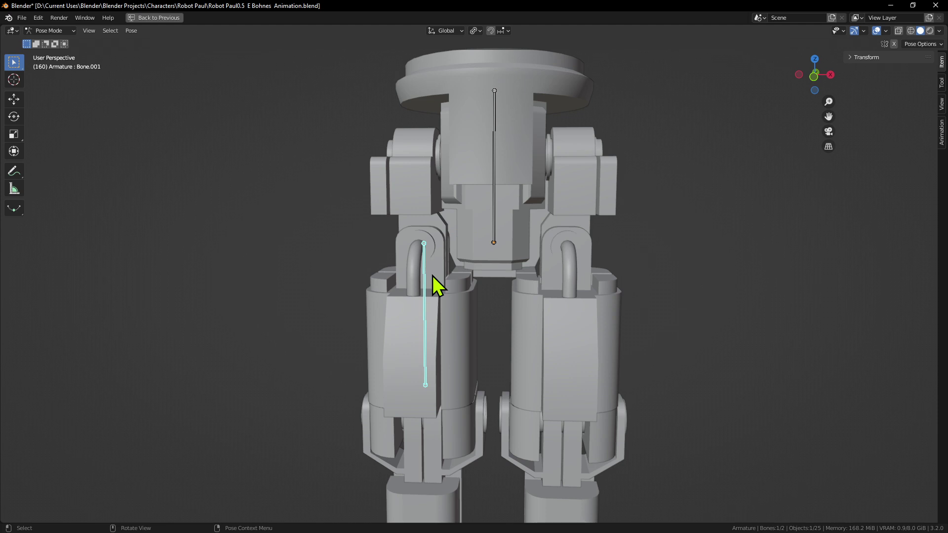
In Edit Mode, make the hip bone active by its lower joint, select both bones, and parent them with Keep Offset
left_click(55, 32)
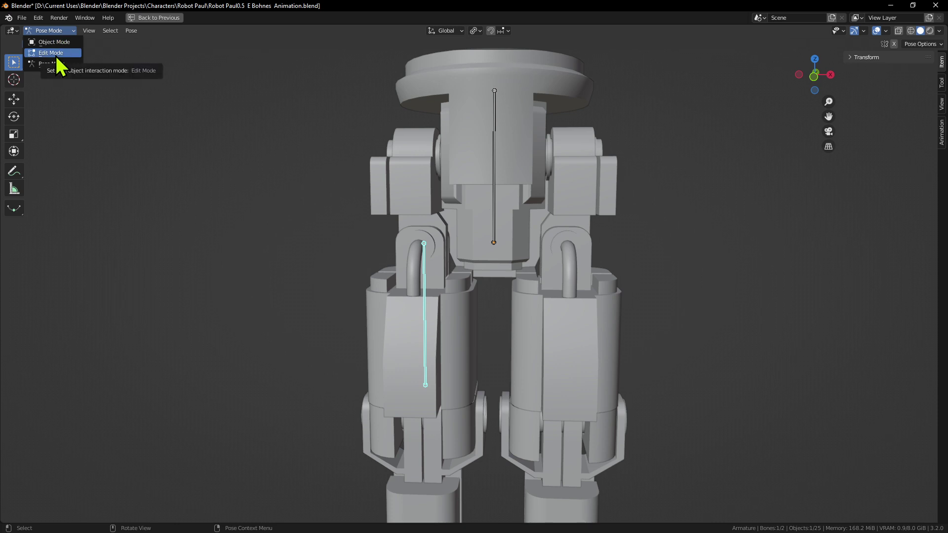
left_click(55, 54)
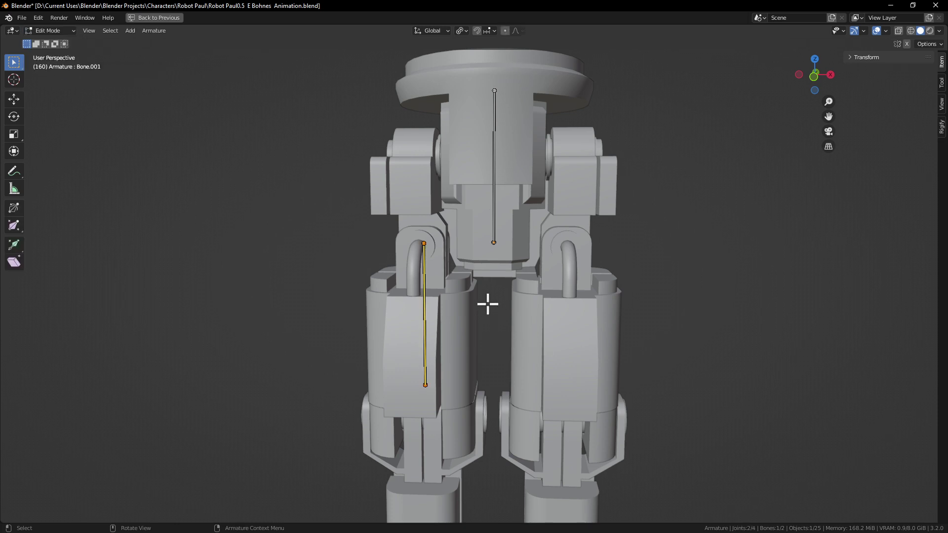
key("a")
left_click(494, 242, "shift")
left_click(722, 311)
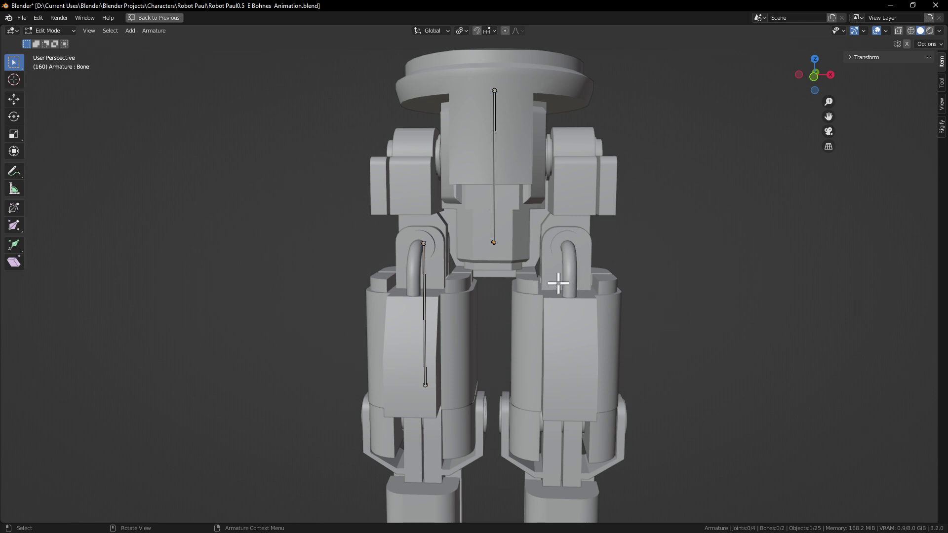
left_click(505, 246)
key("a")
left_click(51, 30)
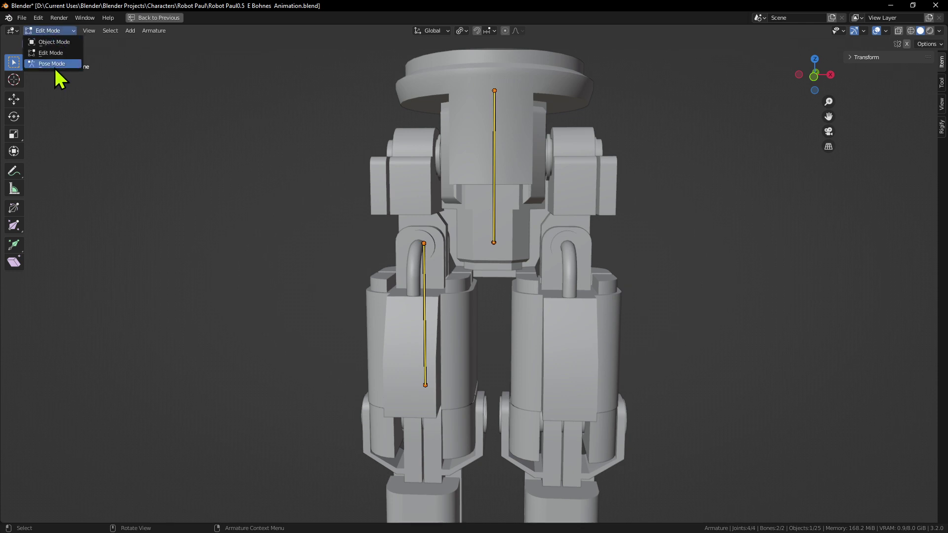
key("ctrl+p")
left_click(498, 275)
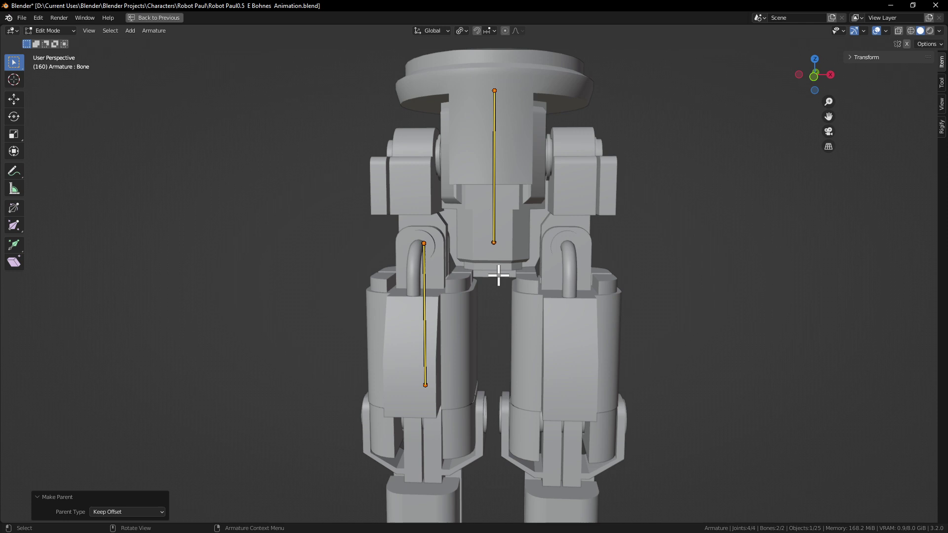
Check the hip bone in Pose Mode and return to Edit Mode
left_click(49, 32)
left_click(52, 63)
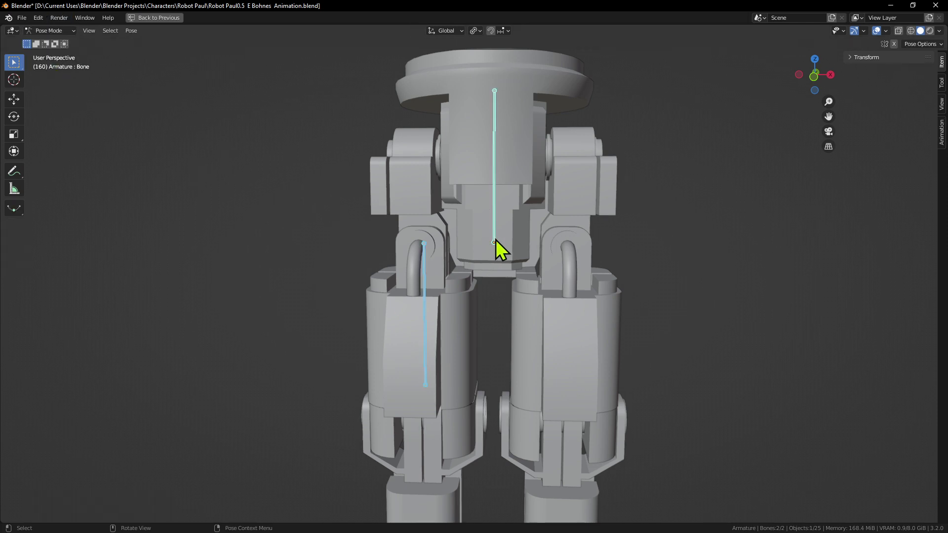
left_click(48, 31)
left_click(49, 56)
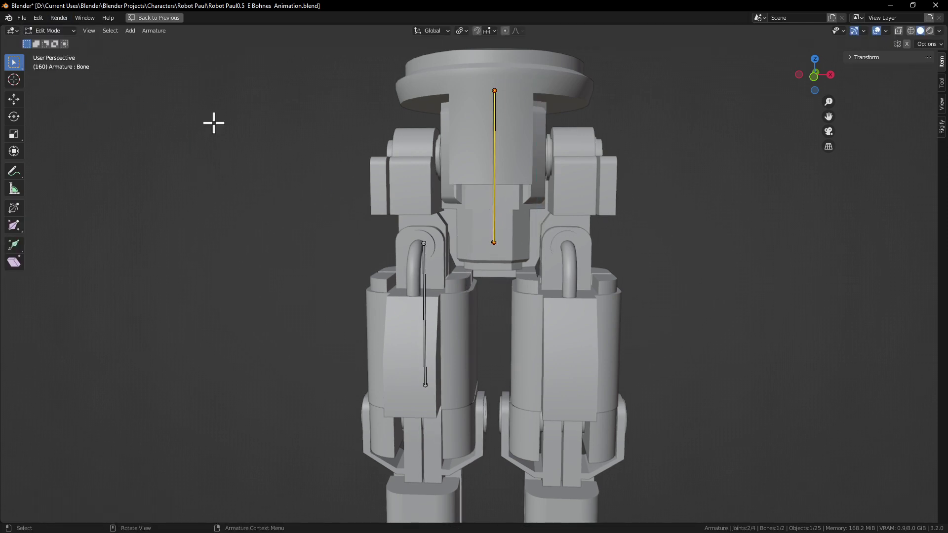
Make the thigh bone active by its upper joint, select both bones, and parent them with Keep Offset
left_click(427, 246)
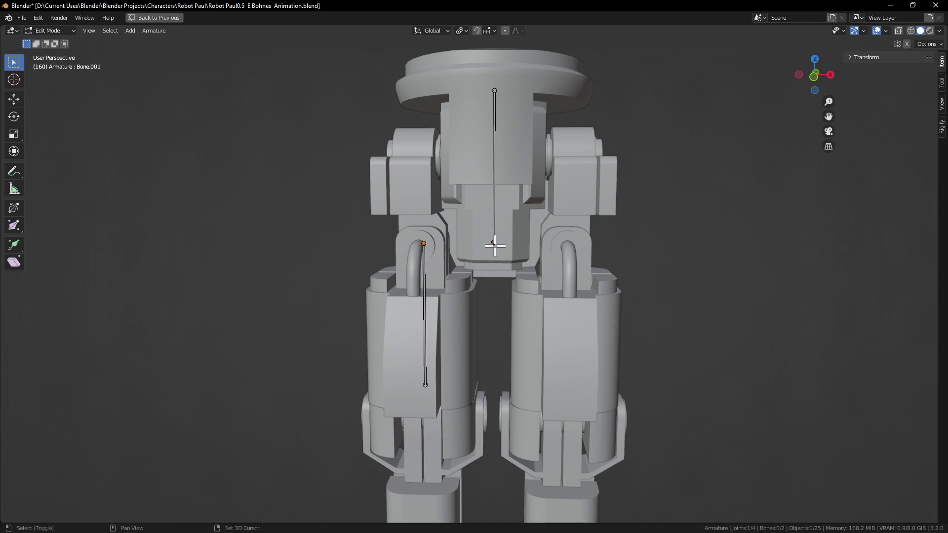
key("a")
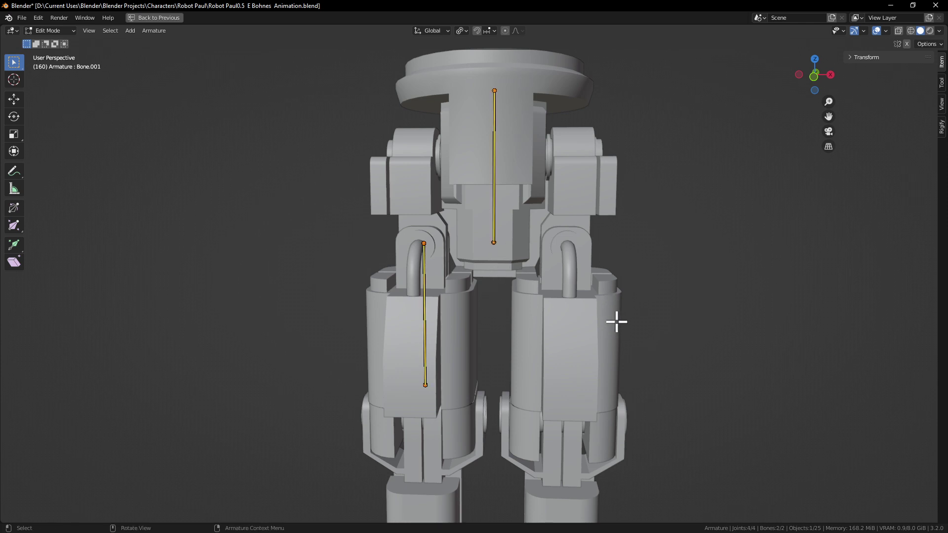
key("alt+a")
left_click(423, 243)
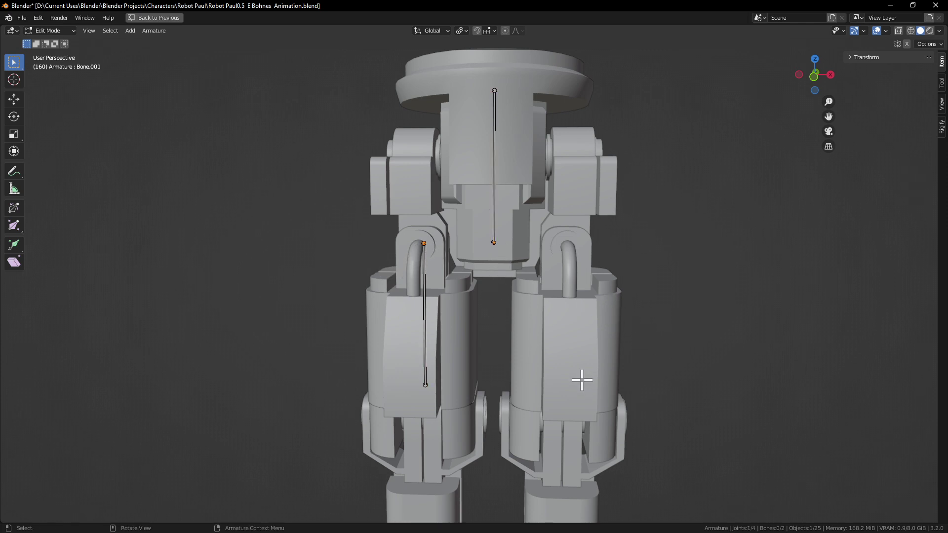
key("a")
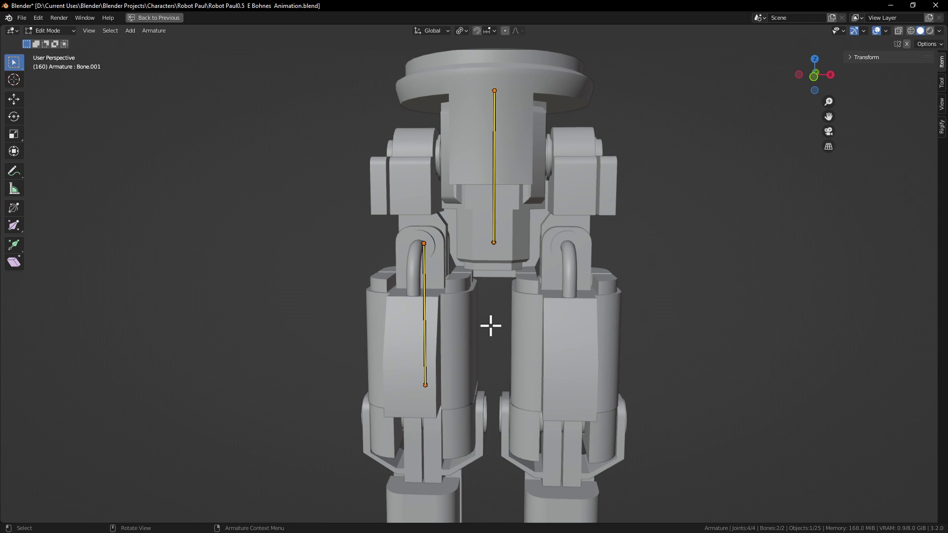
key("ctrl+p")
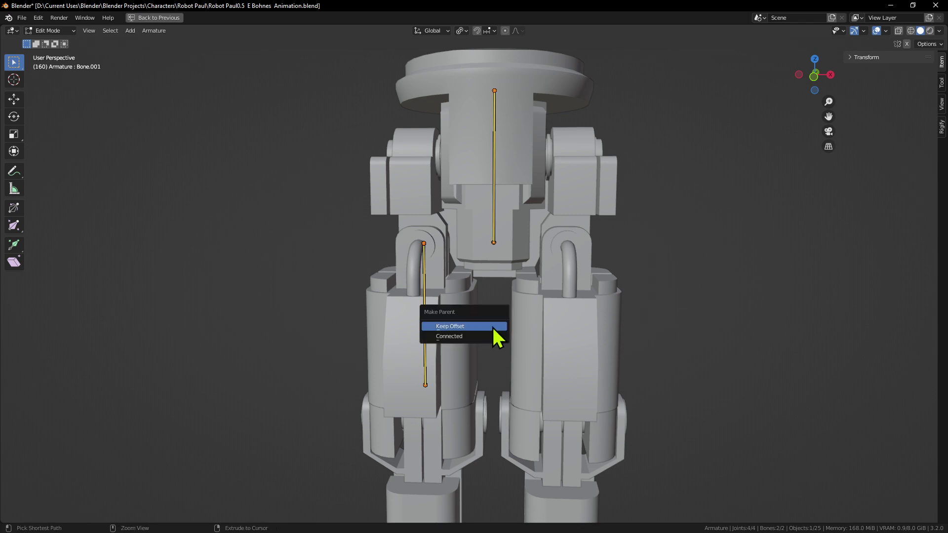
left_click(494, 327)
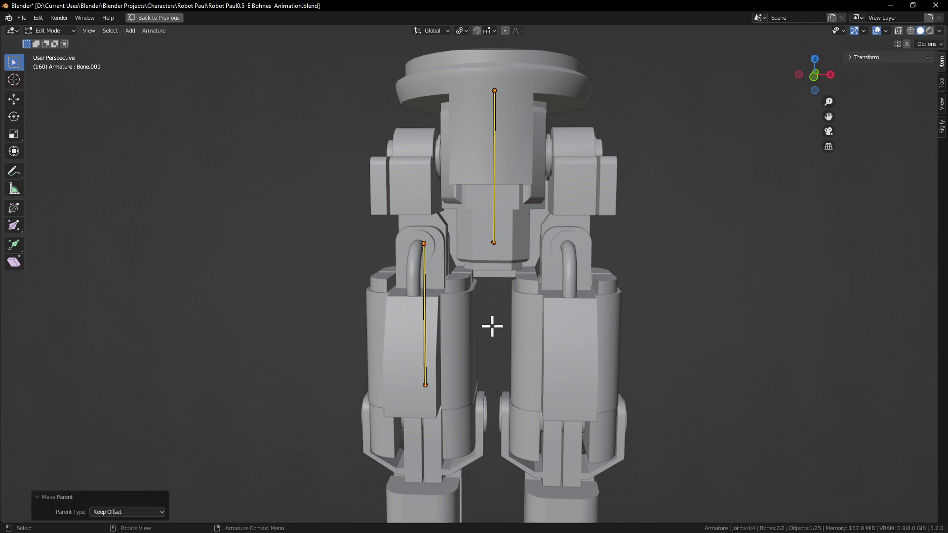
In Pose Mode, test moving both bones together and the hip bone alone, cancelling each move
left_click(49, 31)
left_click(54, 66)
key("g")
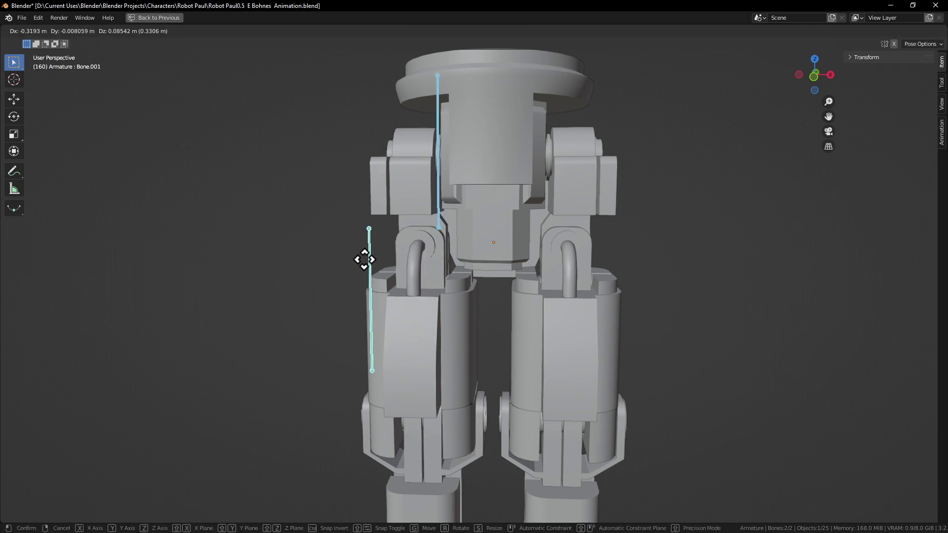
key("Escape")
left_click(500, 213)
key("g")
key("Escape")
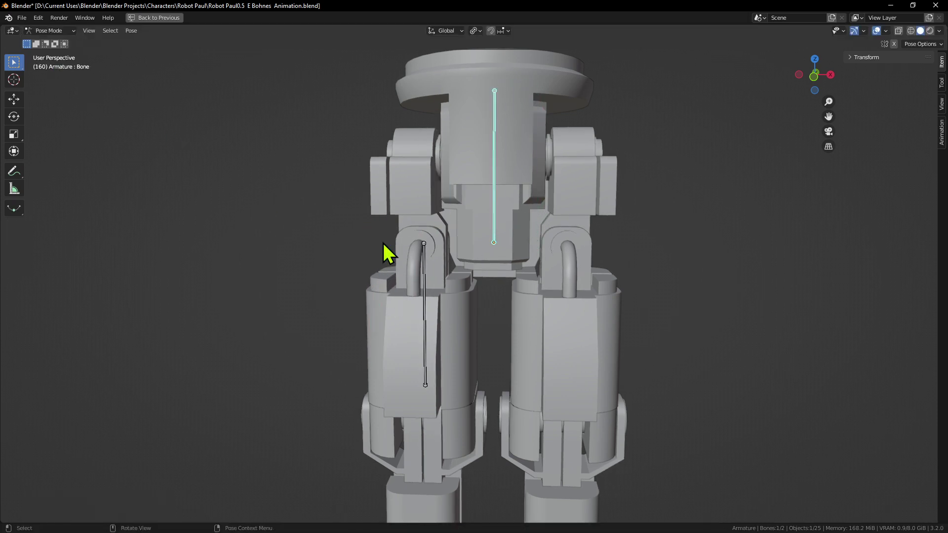
Return to Edit Mode and view the robot's legs and bones from the front in orthographic view
left_click(48, 31)
left_click(54, 53)
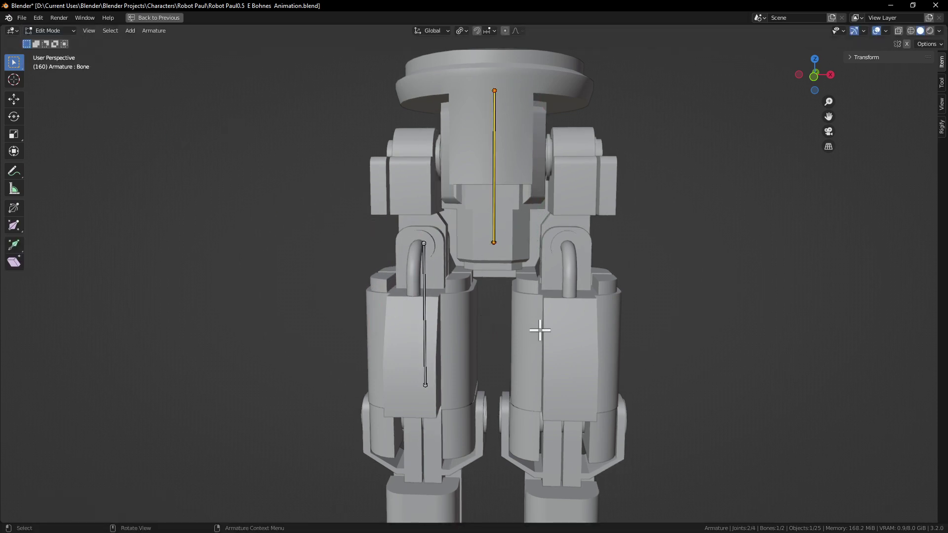
scroll(482, 396, "up", 2)
scroll(526, 381, "down", 3)
scroll(526, 381, "down", 2)
key("KP_1")
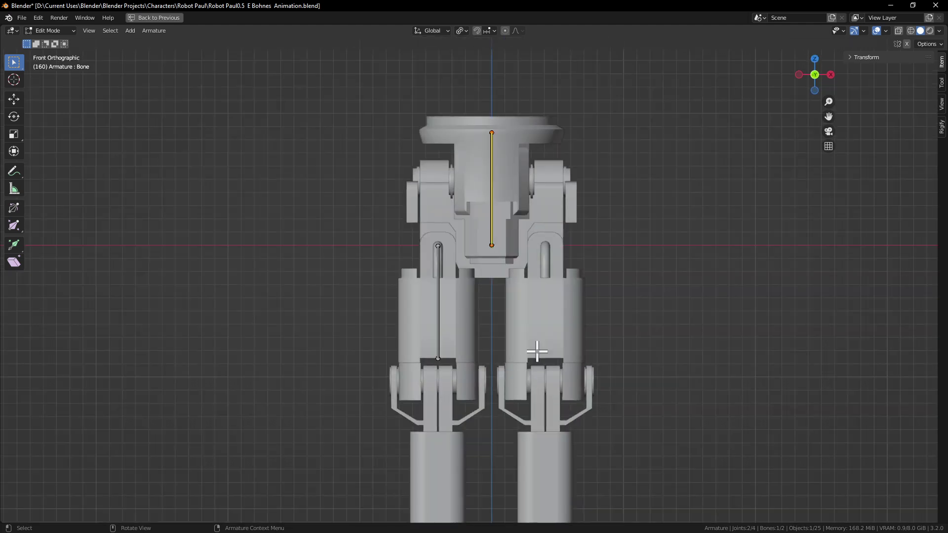
scroll(535, 349, "down", 2)
middle_click_drag(503, 313, 473, 278, "shift")
scroll(474, 278, "up", 2)
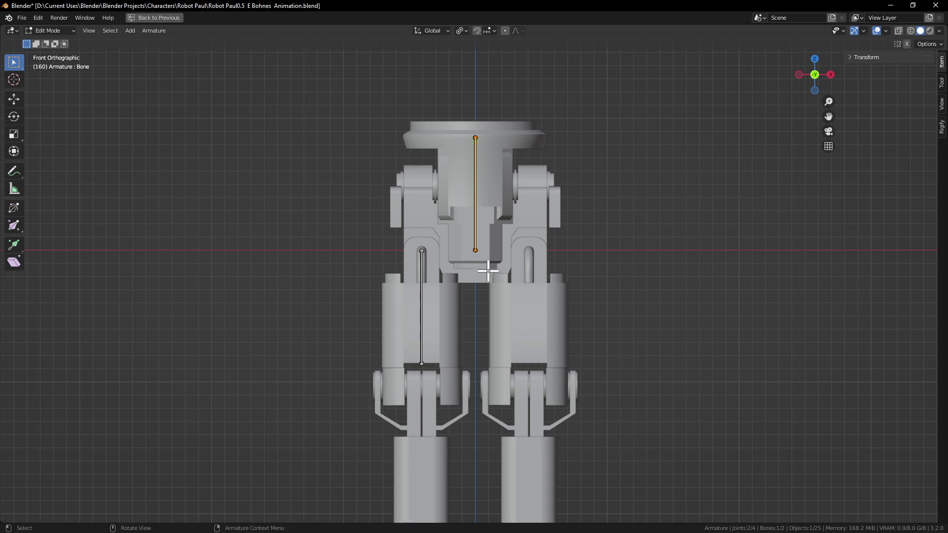
Switch to Object Mode and test moving the whole armature, cancelling the move
key("Tab")
key("g")
right_click(478, 241)
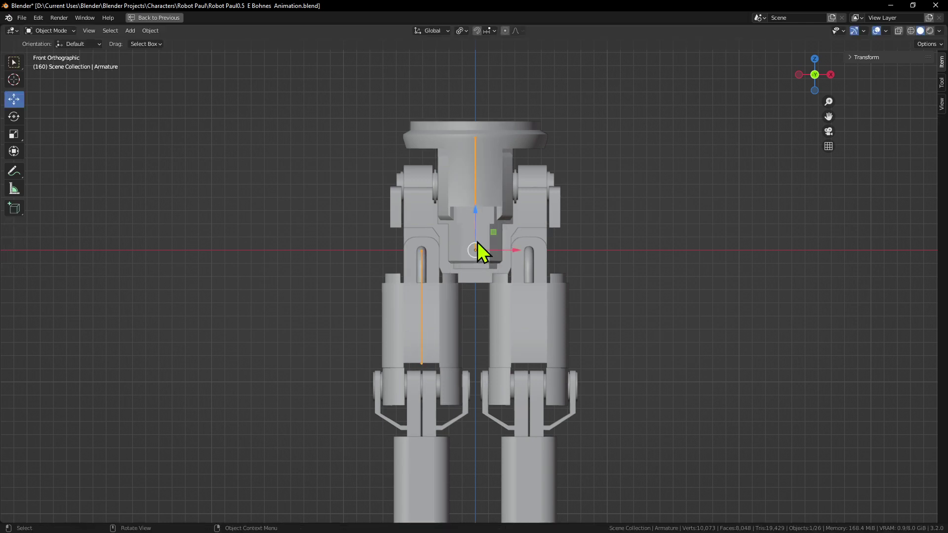
Switch the armature to Pose Mode and test moving the hip bone, cancelling the move
left_click(49, 30)
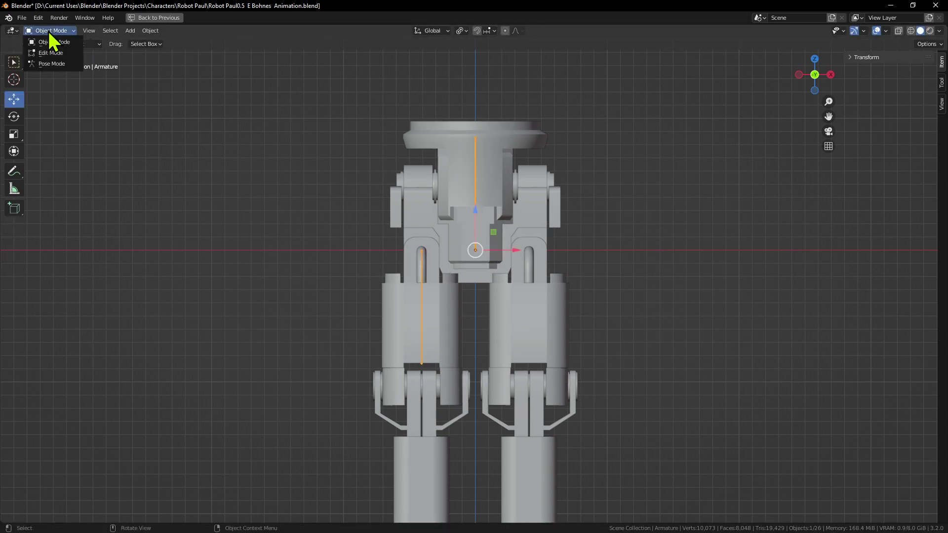
left_click(52, 61)
key("g")
right_click(468, 258)
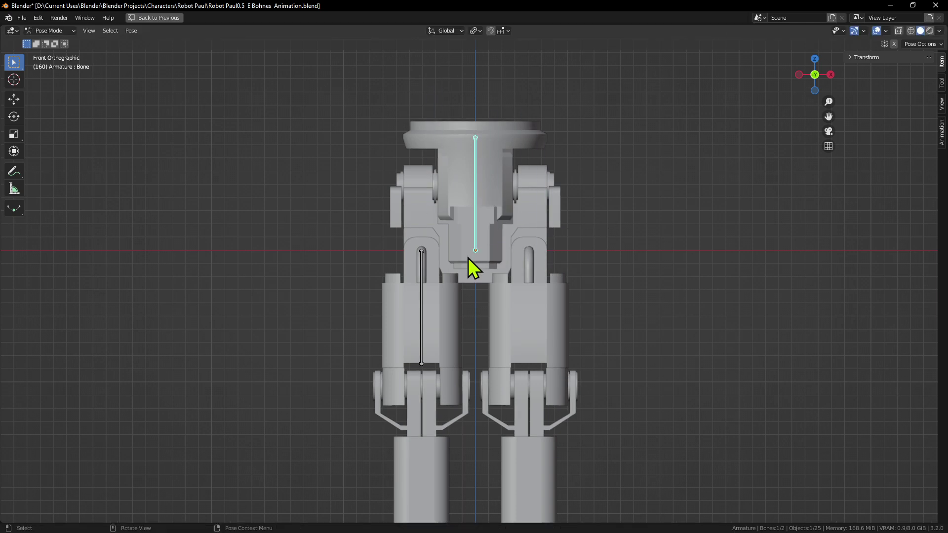
Return to Edit Mode, keep the hip bone active while selecting both bones, and parent them with Keep Offset
left_click(50, 30)
left_click(51, 53)
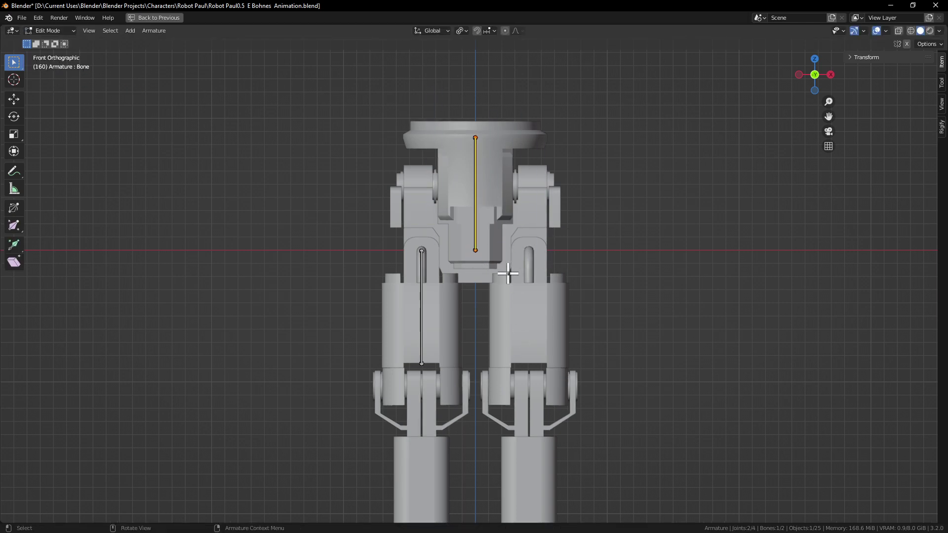
left_click(475, 251)
key("a")
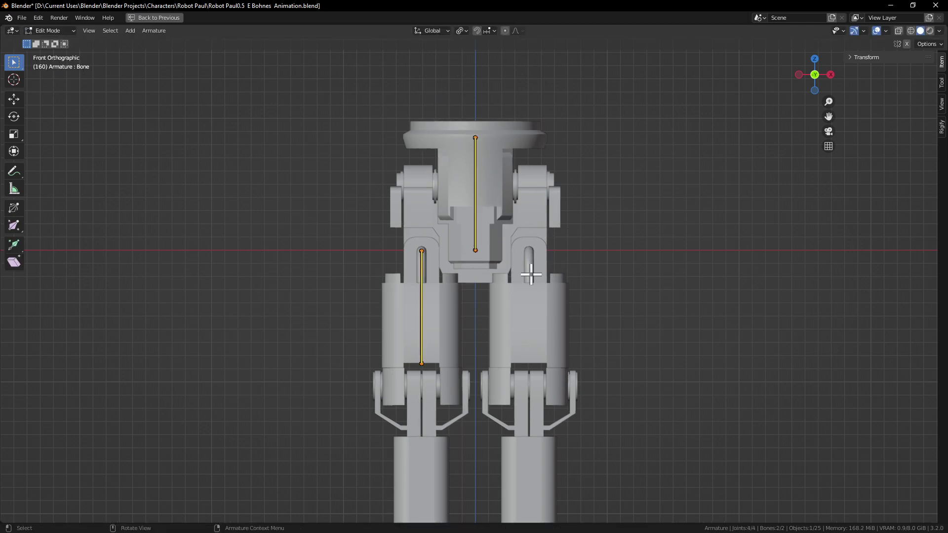
key("ctrl+p")
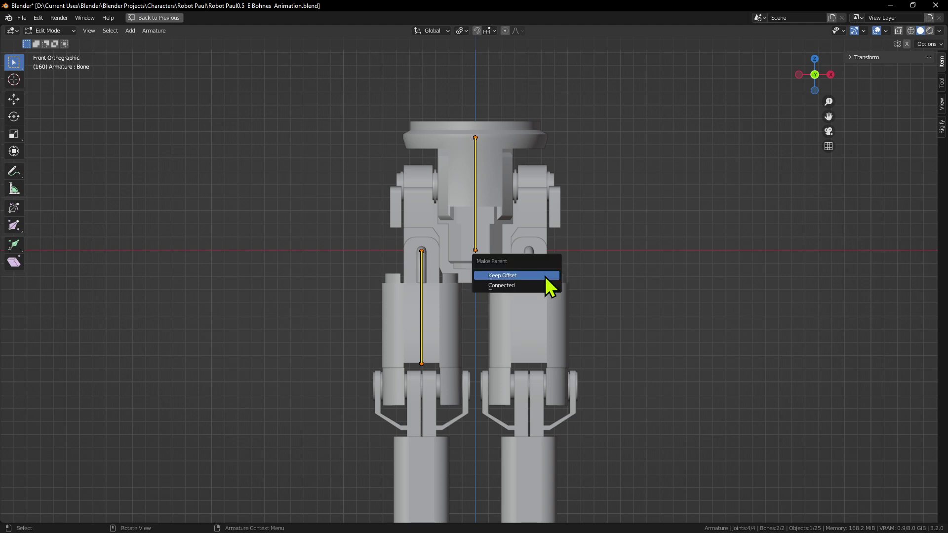
left_click(545, 276)
In Pose Mode, select the hip bone by its lower joint and test moving it, cancelling the move
left_click(59, 32)
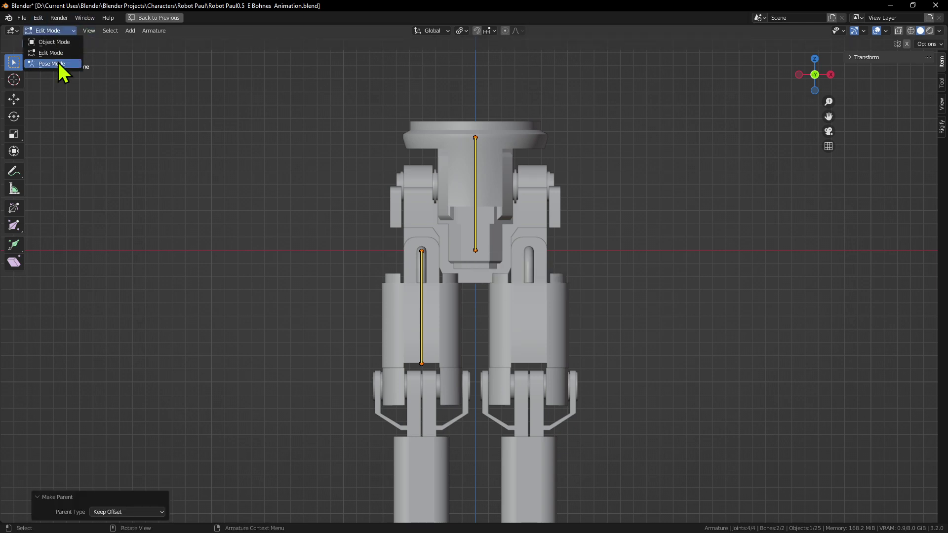
left_click(58, 62)
left_click(474, 252)
key("g")
right_click(550, 268)
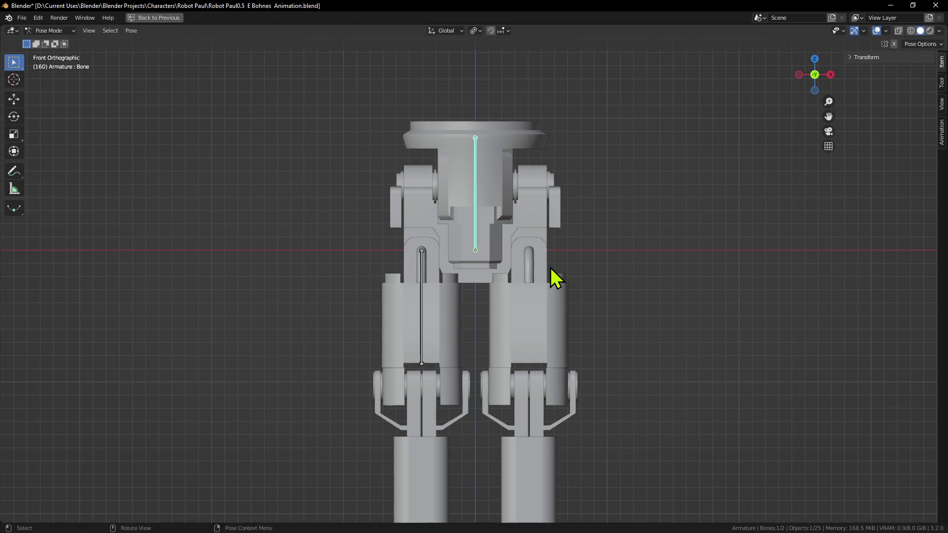
Examine the placement of the hip and thigh bones in the robot's legs from angled and front orthographic views
scroll(550, 290, "down", 2)
middle_click_drag(550, 289, 551, 313)
scroll(551, 313, "up", 3)
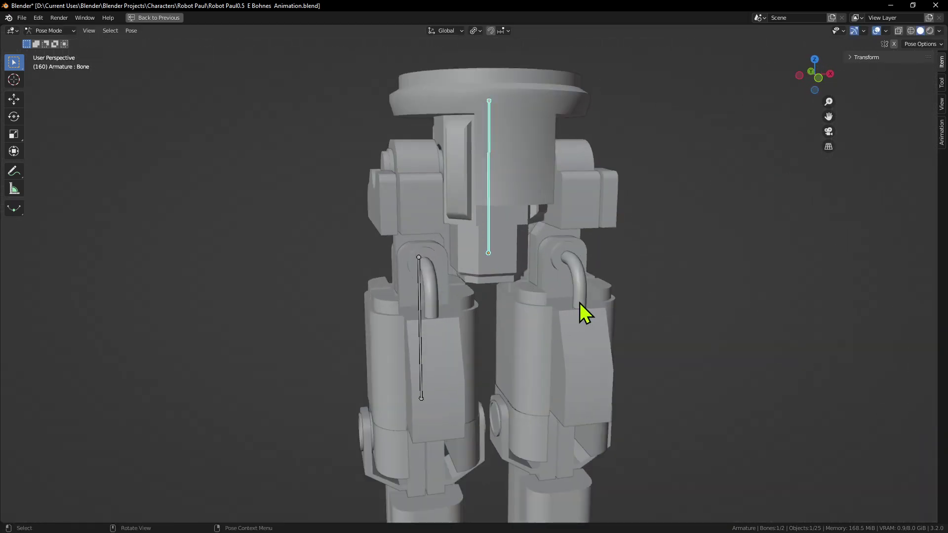
key("KP_7")
key("KP_1")
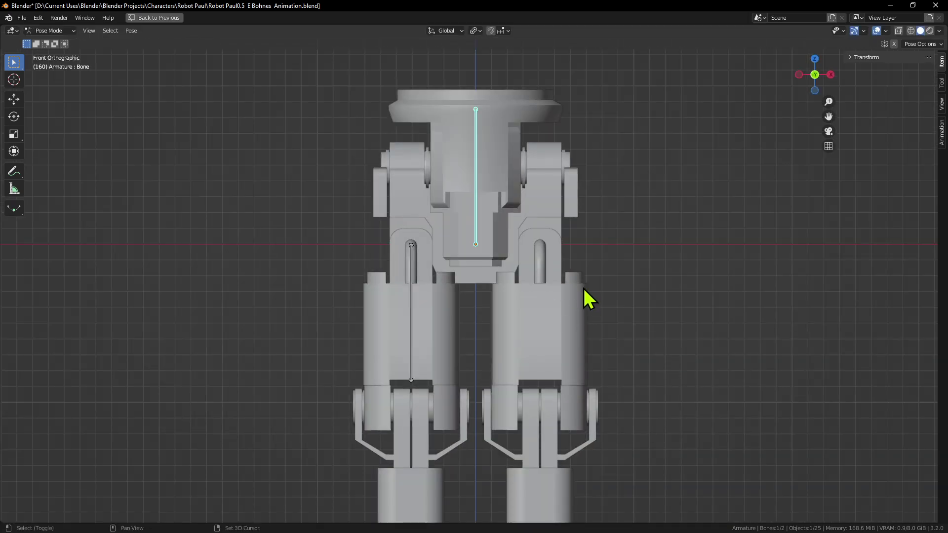
middle_click_drag(583, 288, 521, 257, "shift")
scroll(524, 258, "down", 1)
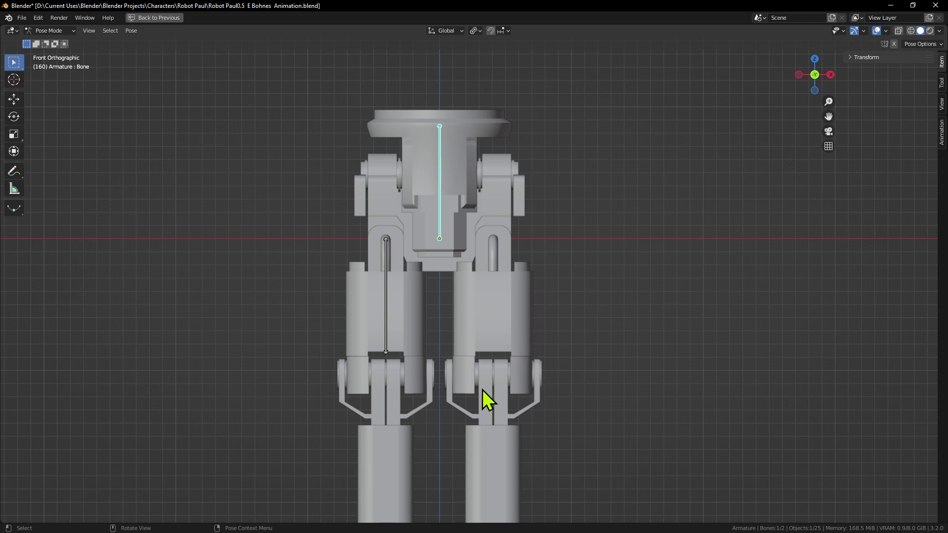
middle_click_drag(545, 312, 559, 274, "shift")
Select the thigh bone and test rotating it about its upper joint, cancelling the rotation
middle_click_drag(445, 303, 470, 316)
left_click(400, 343)
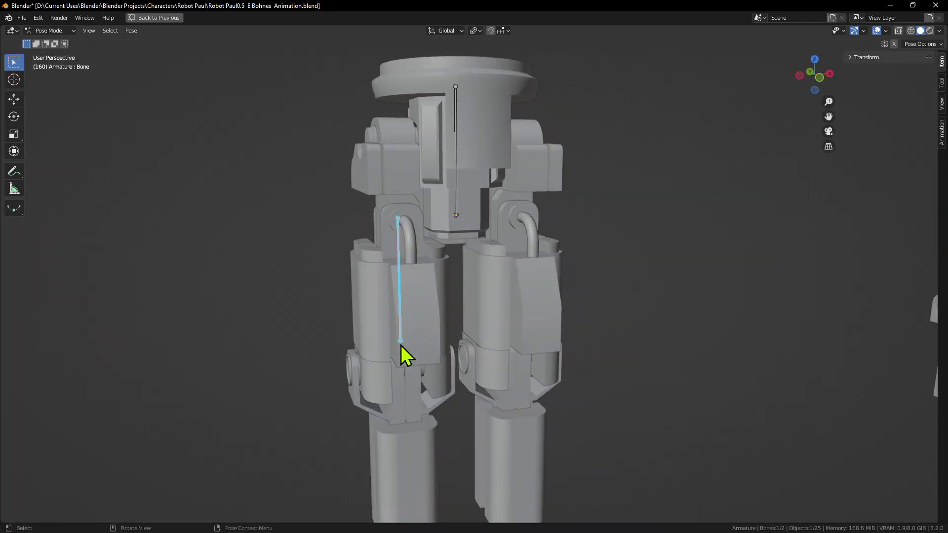
left_click(653, 289)
left_click(396, 230)
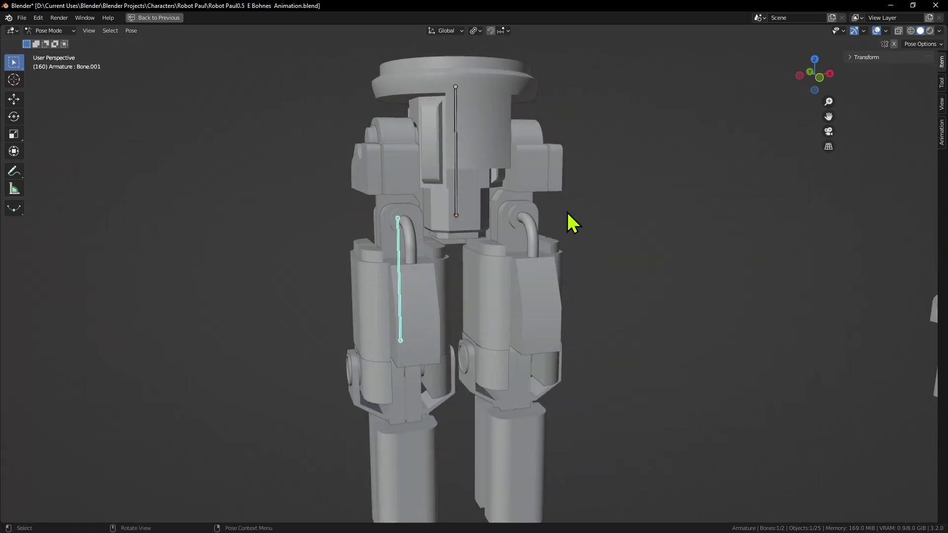
key("r")
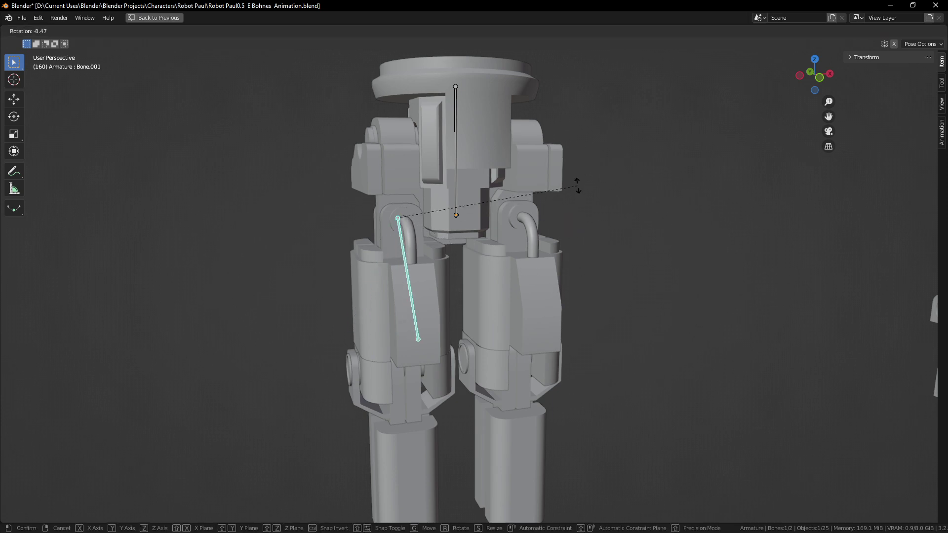
key("Escape")
middle_click_drag(582, 269, 477, 250)
left_click(448, 228)
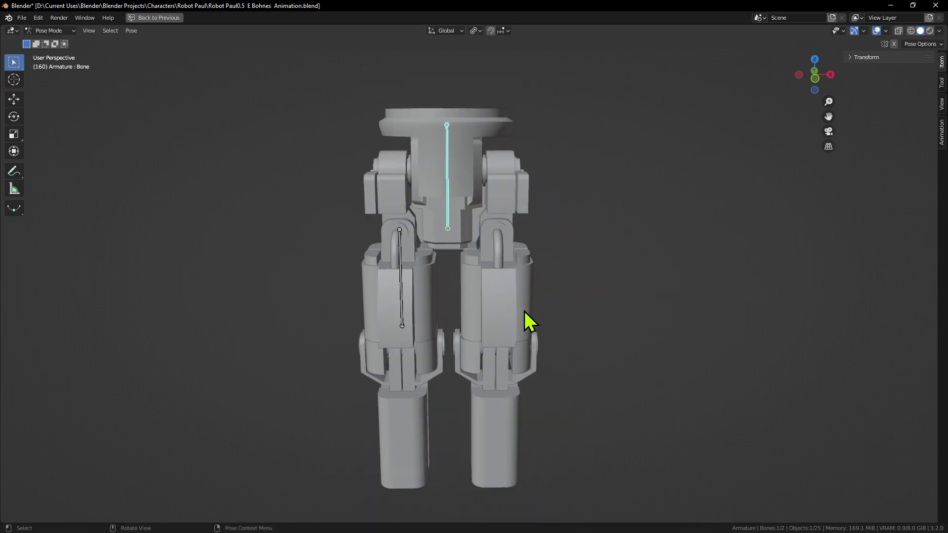
middle_click_drag(441, 239, 644, 300)
left_click(645, 300)
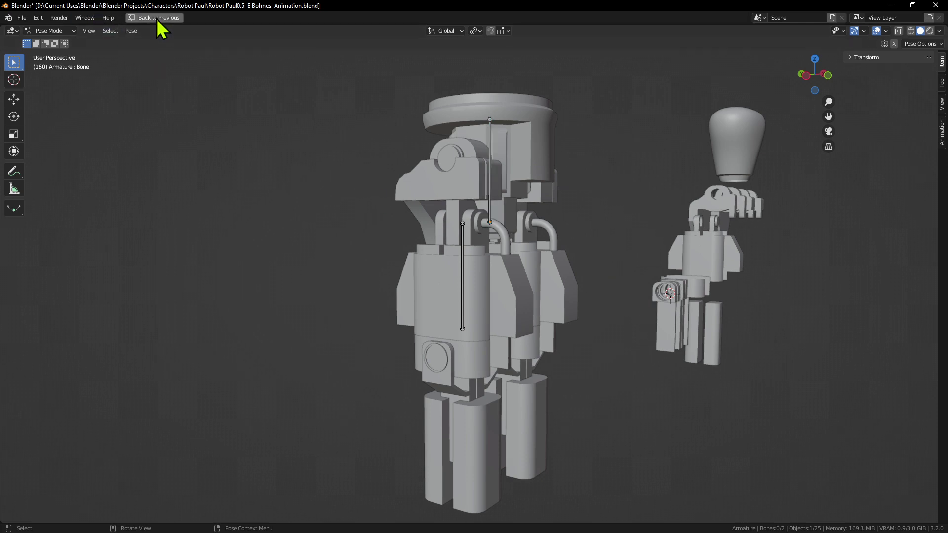
middle_click_drag(573, 328, 702, 60)
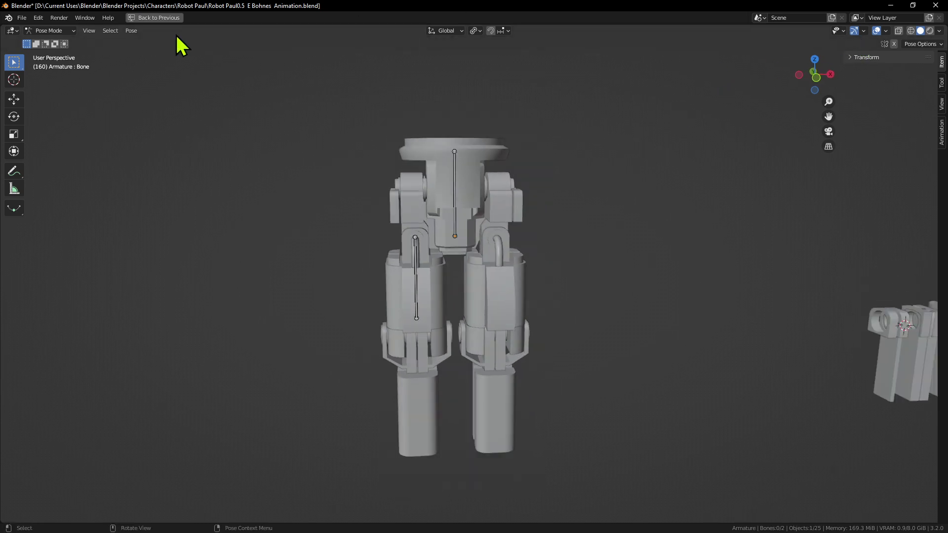
Leave the maximized viewport, switch to the Layout workspace, and select the hip bone
left_click(154, 18)
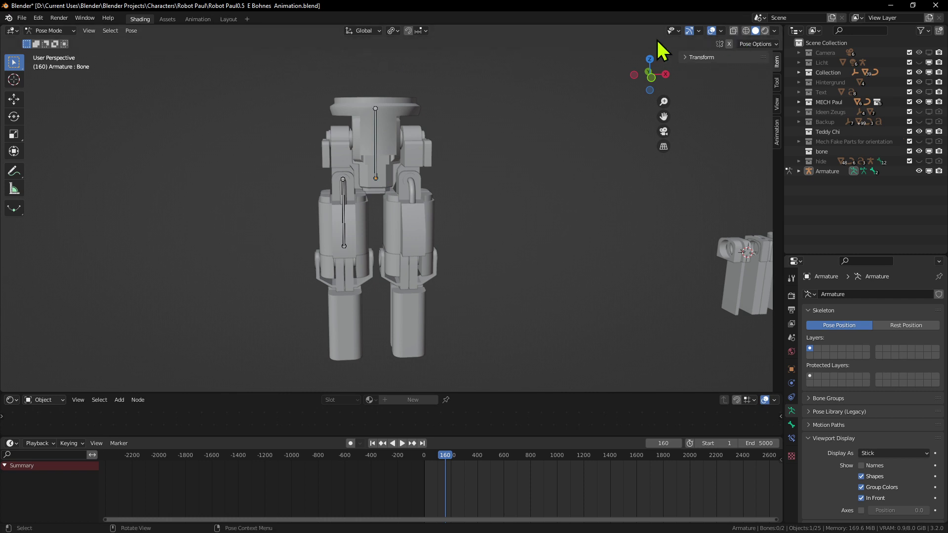
left_click(221, 20)
middle_click_drag(269, 82, 381, 129)
left_click(379, 120)
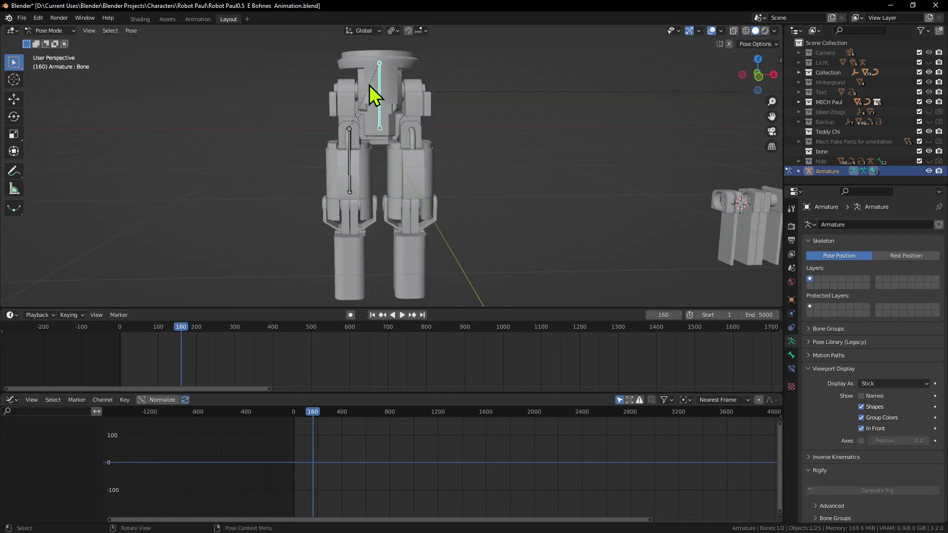
middle_click_drag(387, 118, 428, 200)
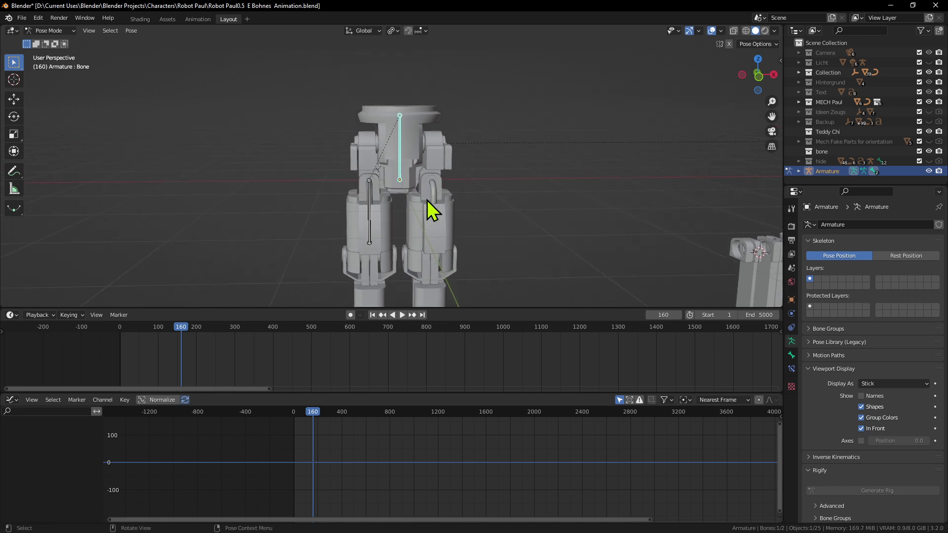
scroll(428, 199, "up", 2)
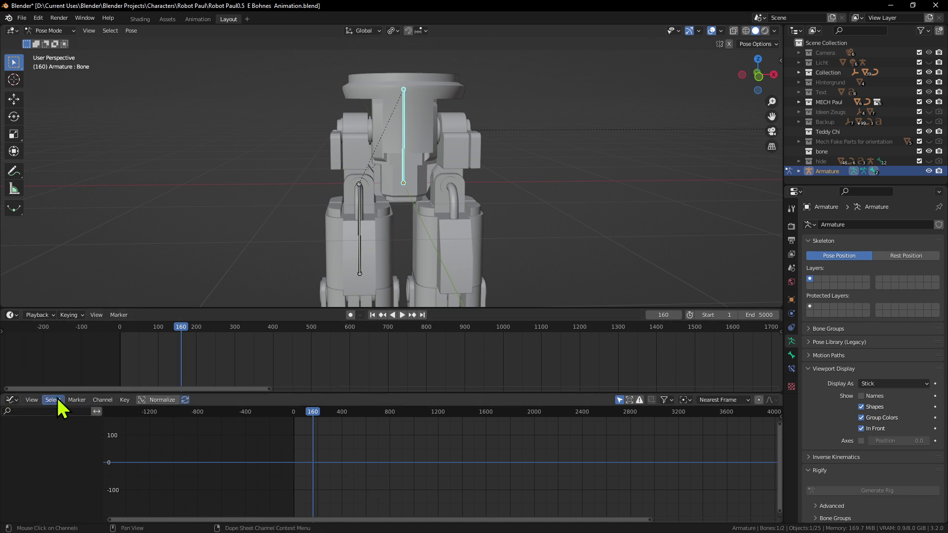
Join the timeline area over the graph editor below it, and shrink the timeline to enlarge the 3D viewport
left_click(12, 399)
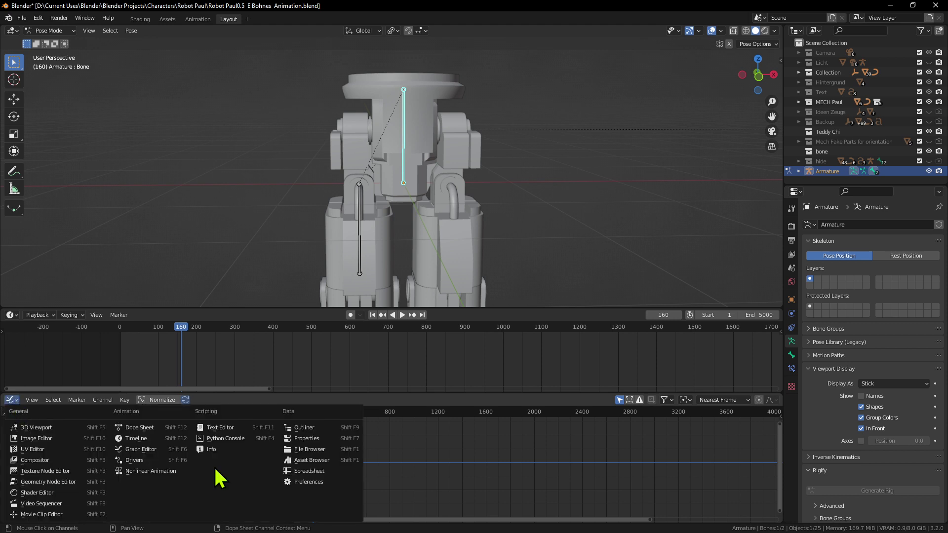
left_click(146, 446)
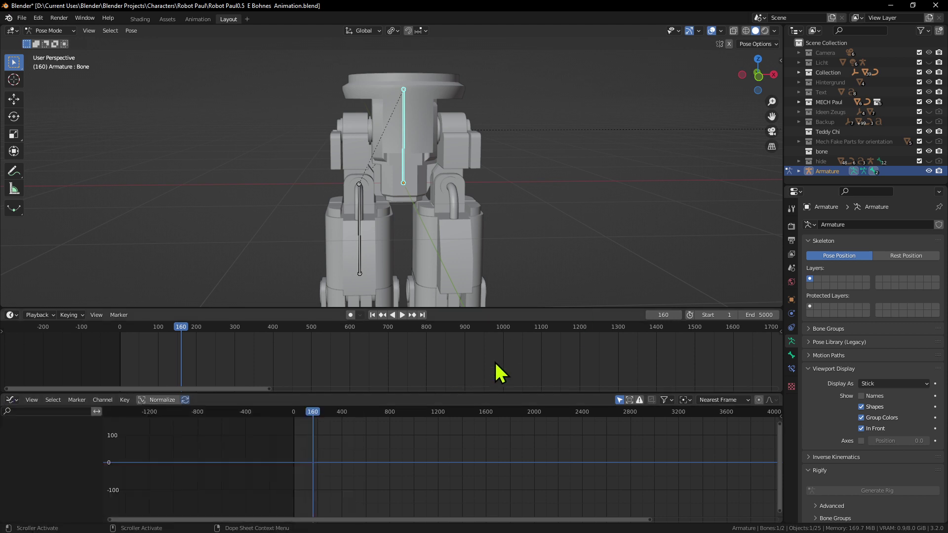
right_click(453, 393)
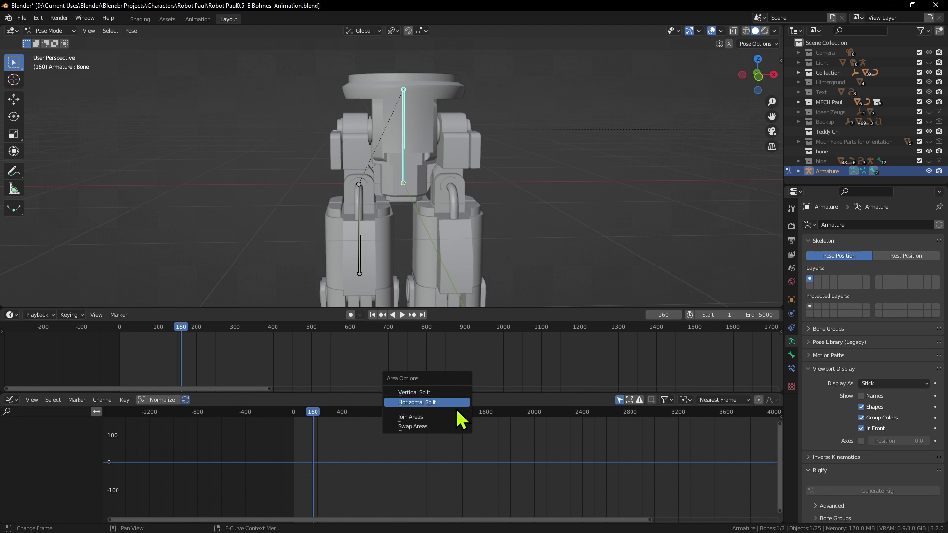
left_click(454, 415)
left_click(483, 467)
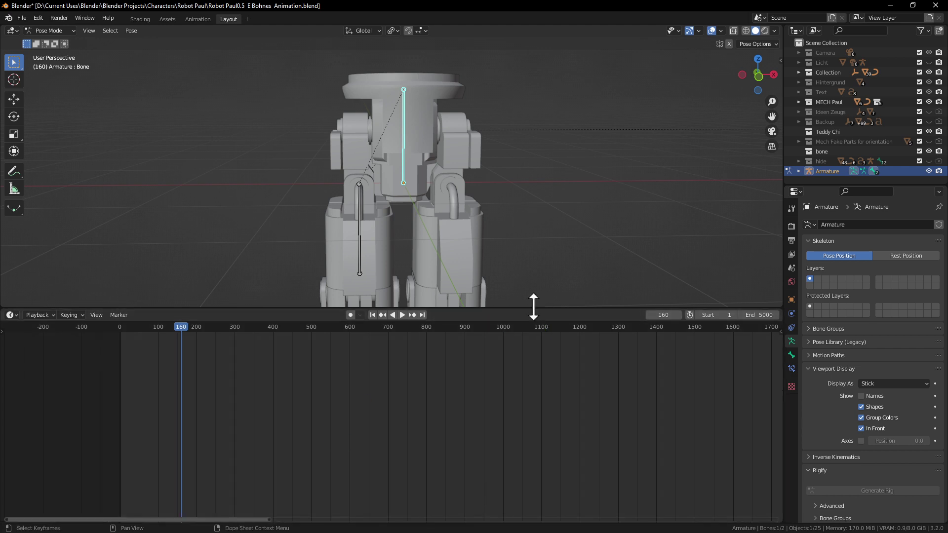
left_click_drag(533, 309, 556, 485)
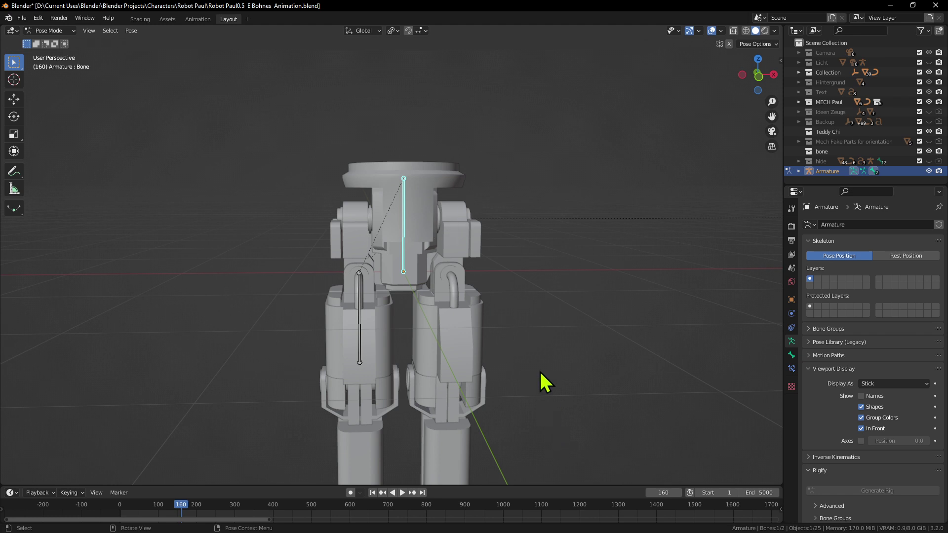
Deselect the bones and switch the armature from Pose Mode to Object Mode
left_click(345, 339)
middle_click_drag(345, 339, 426, 348)
left_click(38, 31)
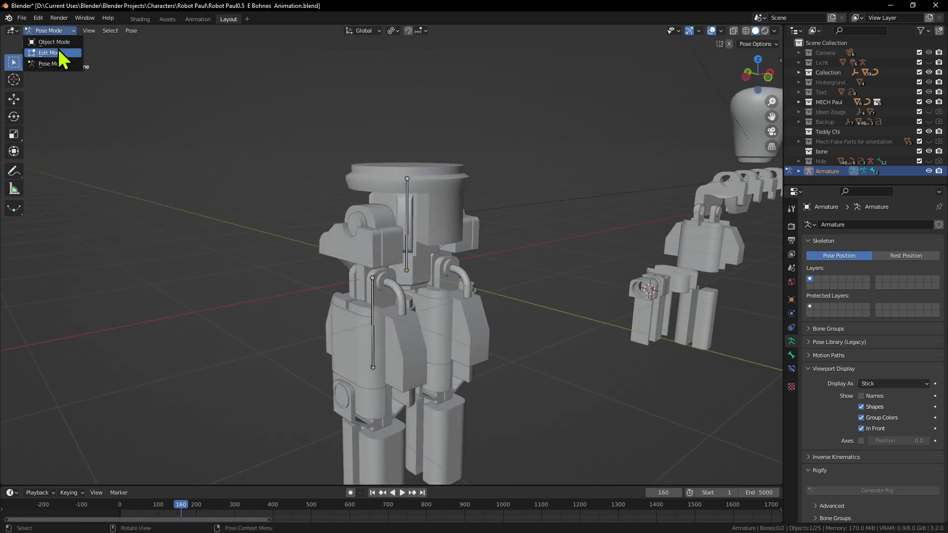
left_click(49, 41)
mouse_move(485, 279)
middle_mouse_down()
mouse_move(600, 262)
mouse_move(473, 283)
middle_mouse_up()
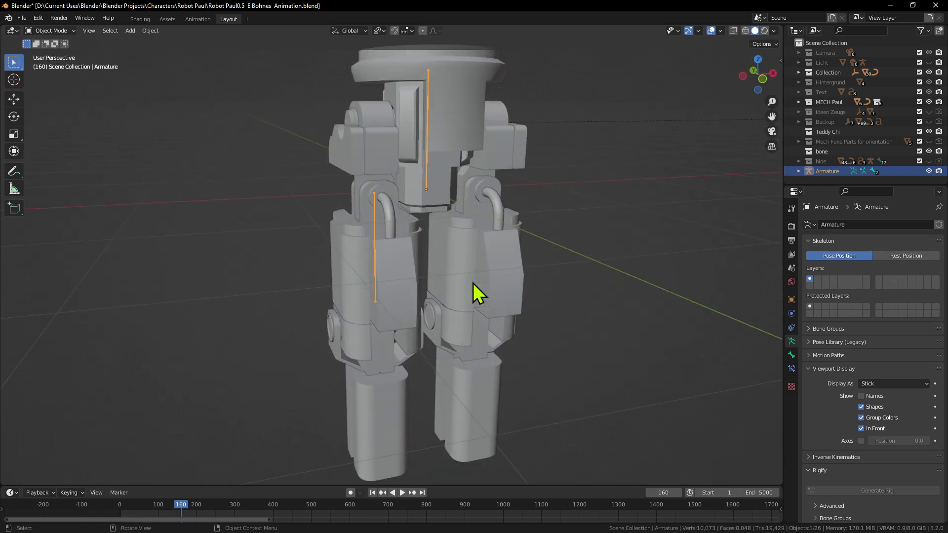
Select the thigh mesh around the thigh bone and test moving it, cancelling the move
left_click(490, 195)
left_click(377, 247)
middle_click_drag(377, 247, 423, 279)
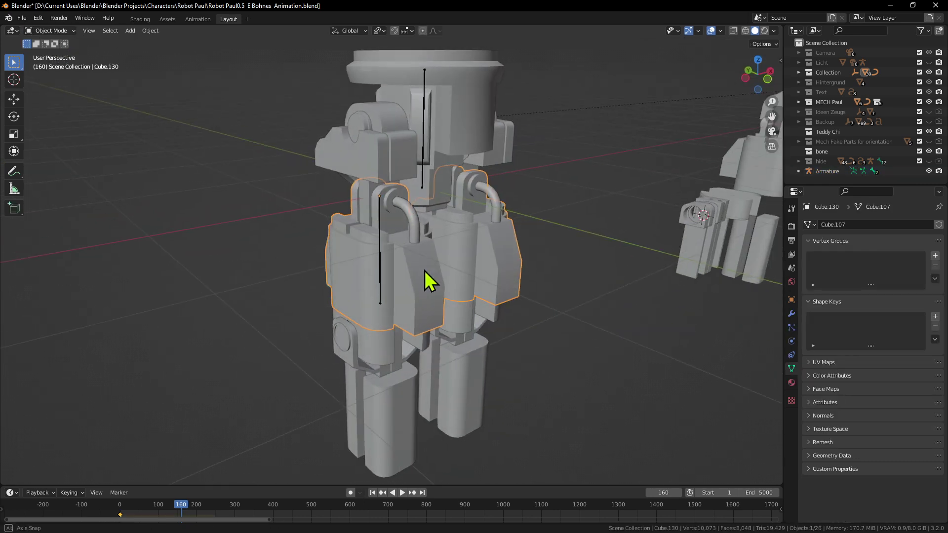
key("g")
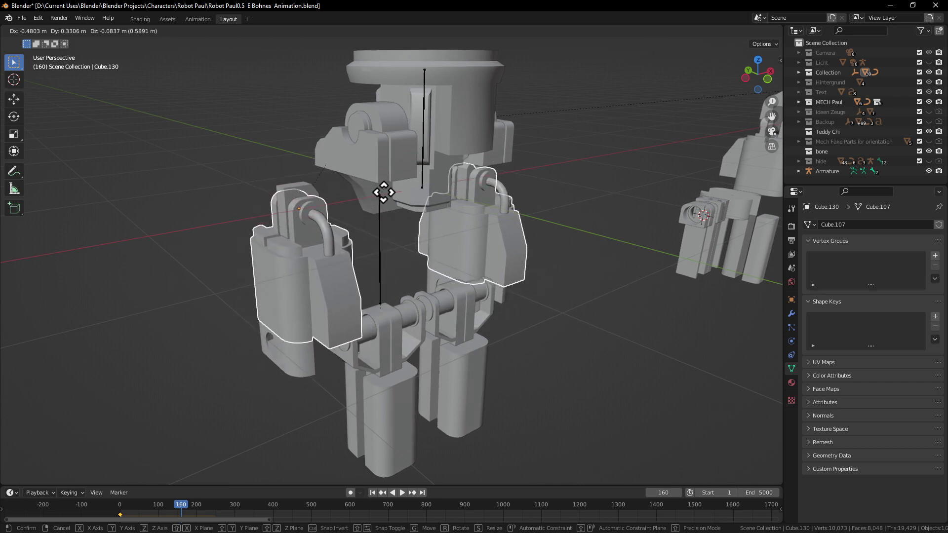
key("Escape")
Select the thigh mesh, add the armature to the selection as active, and parent the mesh with the Bone option
scroll(408, 249, "up", 3)
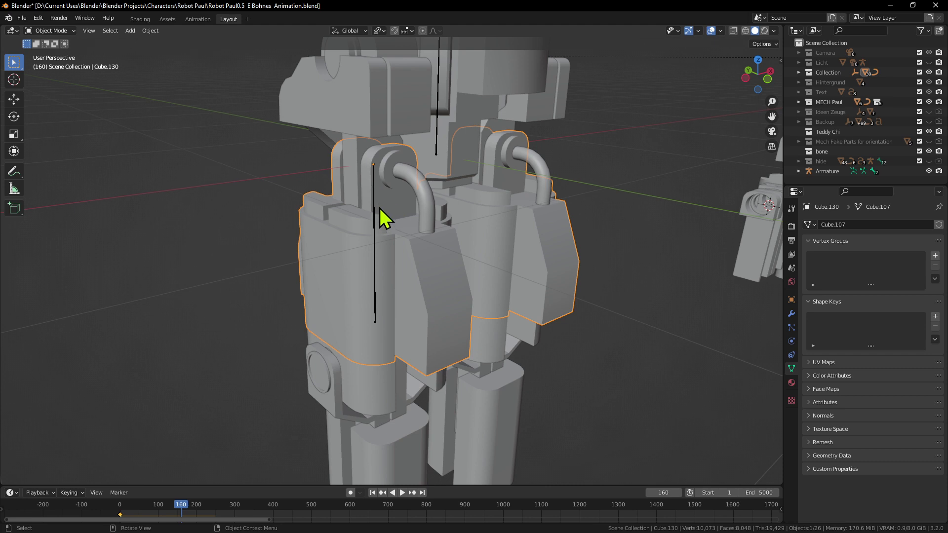
left_click(612, 302)
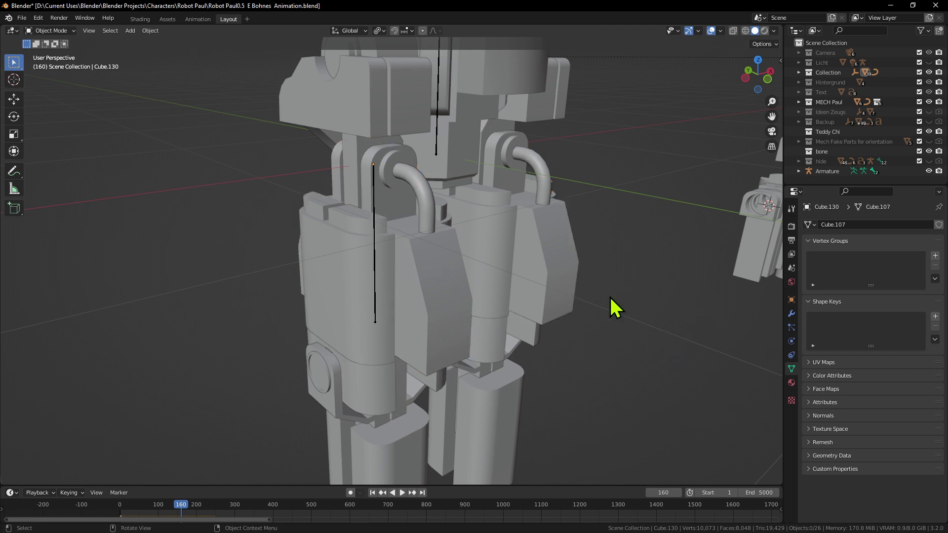
left_click(413, 257)
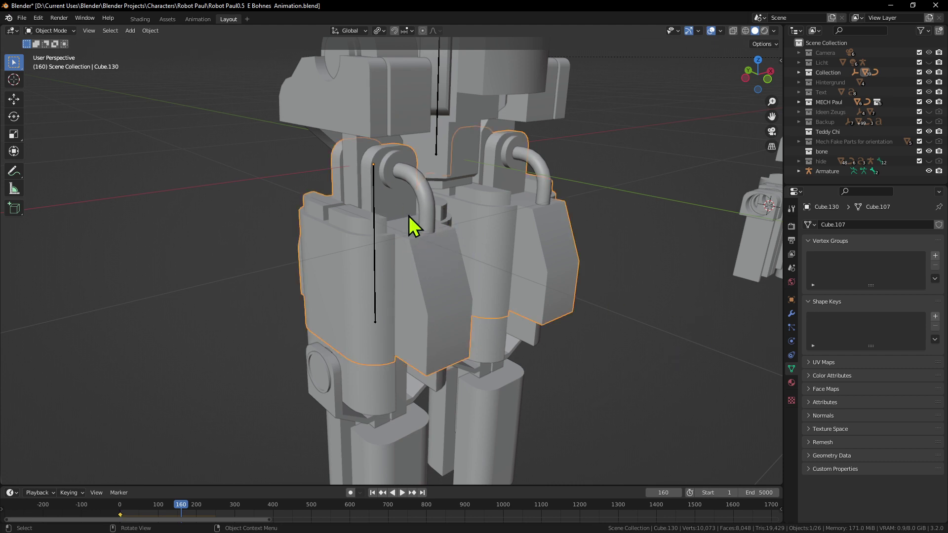
left_click(375, 213, "shift")
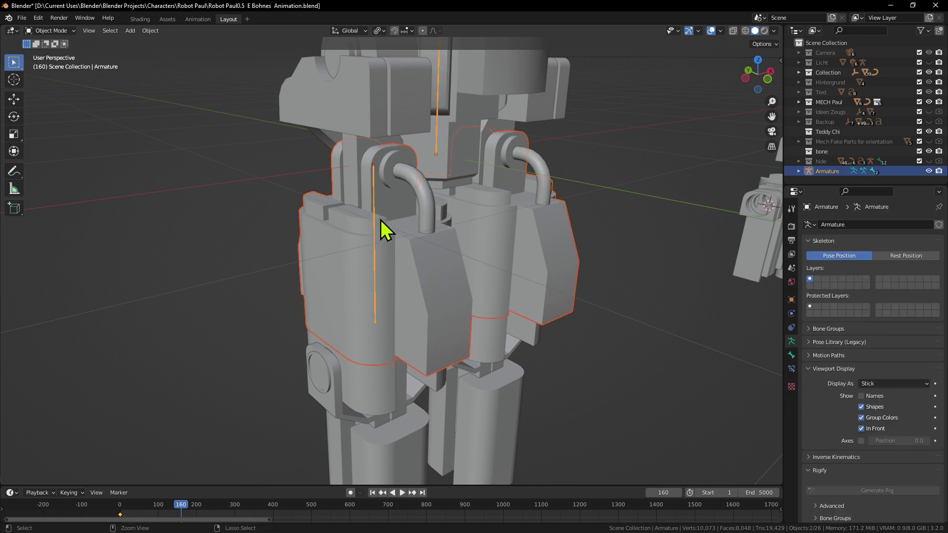
key("ctrl+p")
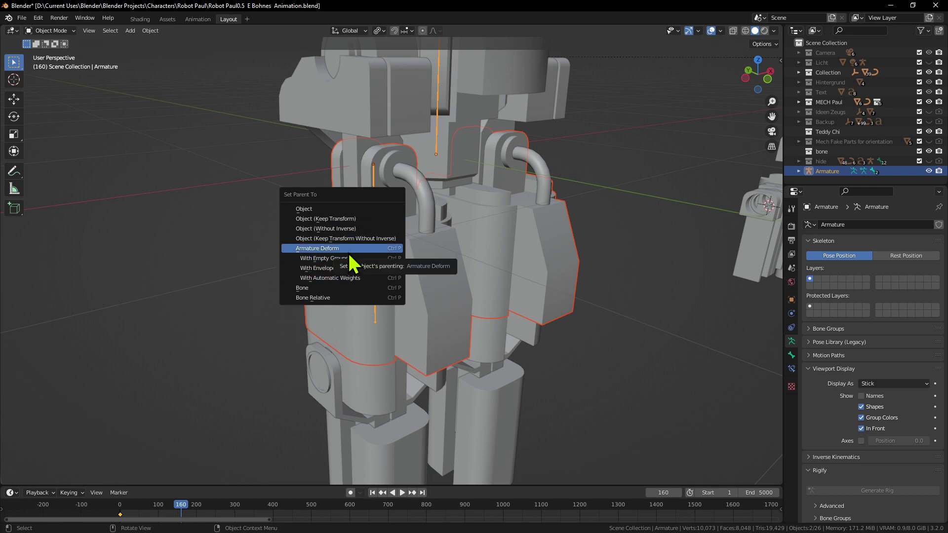
left_click(341, 291)
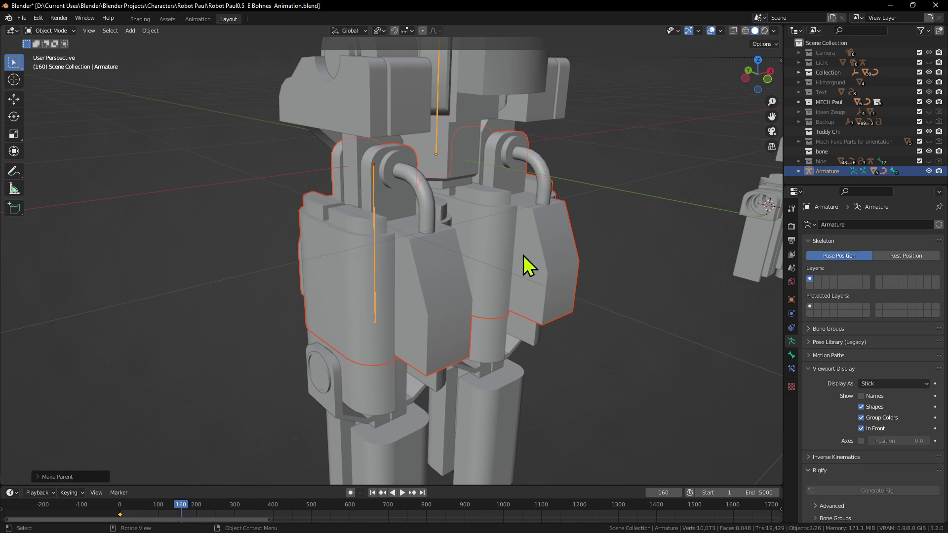
Switch the armature to Pose Mode, select the thigh bone and test its rotation, cancelling the rotation
middle_click_drag(523, 255, 425, 259)
left_click(53, 31)
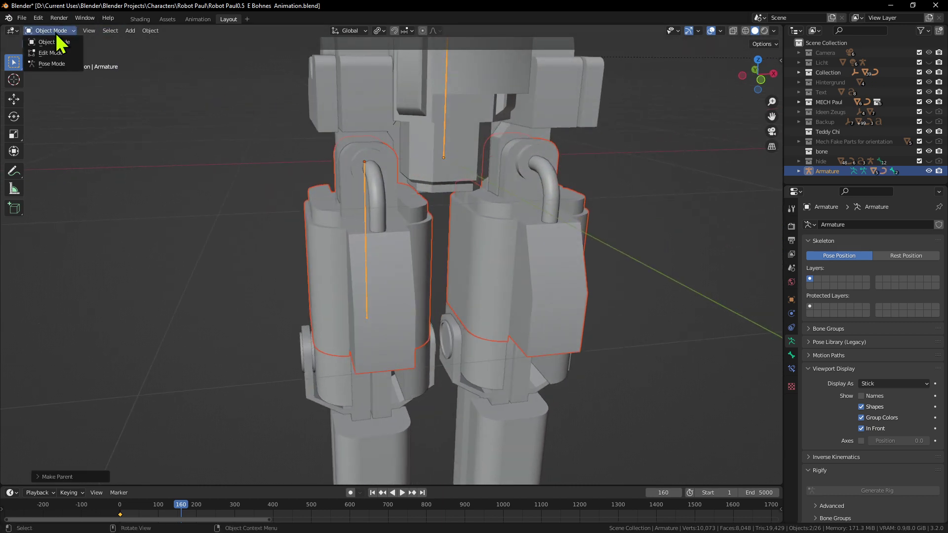
left_click(63, 63)
scroll(445, 269, "down", 4)
scroll(447, 226, "up", 4)
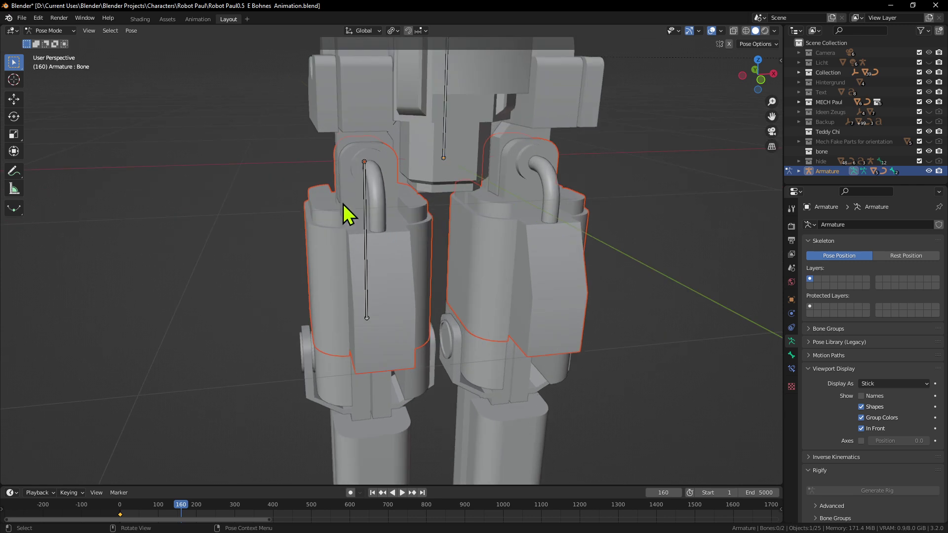
left_click(366, 213)
scroll(533, 208, "down", 4)
key("r")
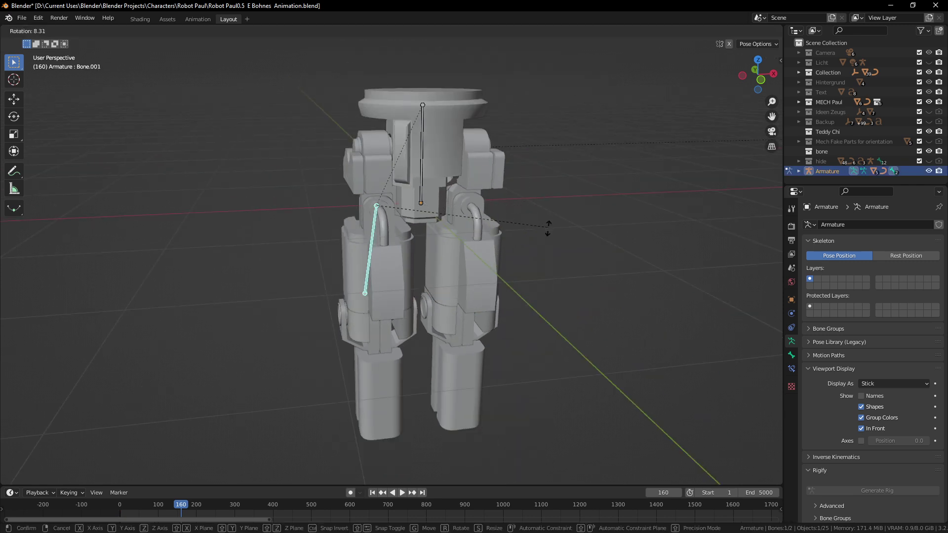
key("Escape")
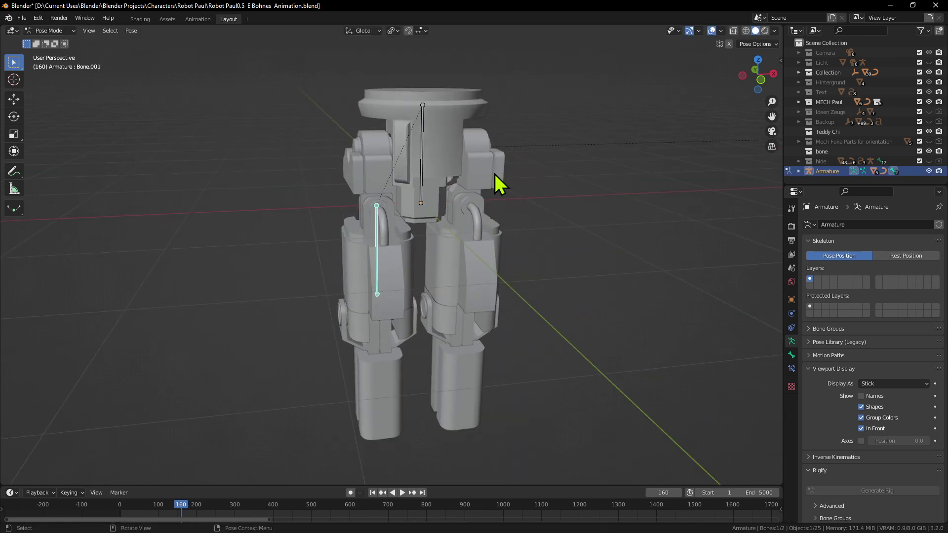
scroll(431, 290, "down", 2)
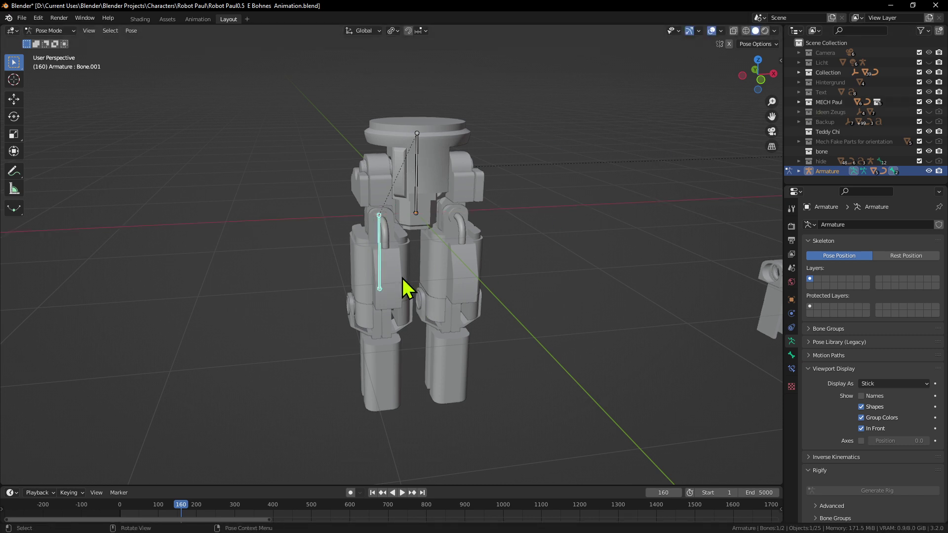
Return to Object Mode, select the thigh mesh with the armature as active object, and parent the mesh to the active thigh bone
middle_click_drag(401, 277, 743, 99)
left_click(64, 30)
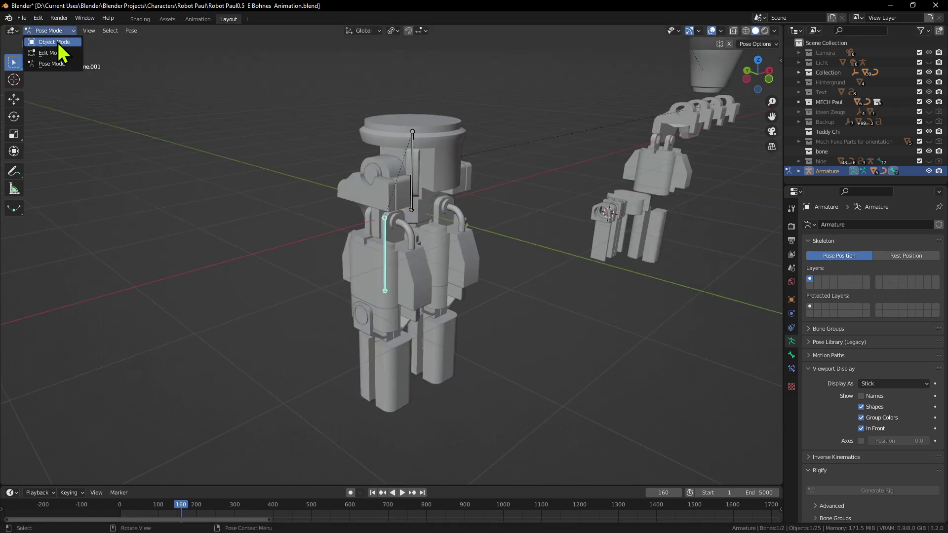
left_click(55, 42)
scroll(377, 267, "up", 6)
left_click(388, 247)
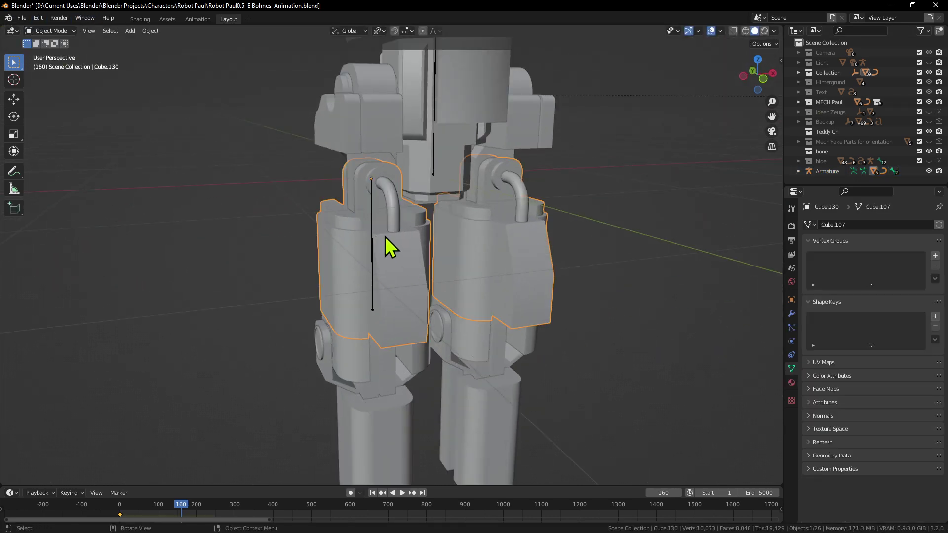
left_click(371, 211, "shift")
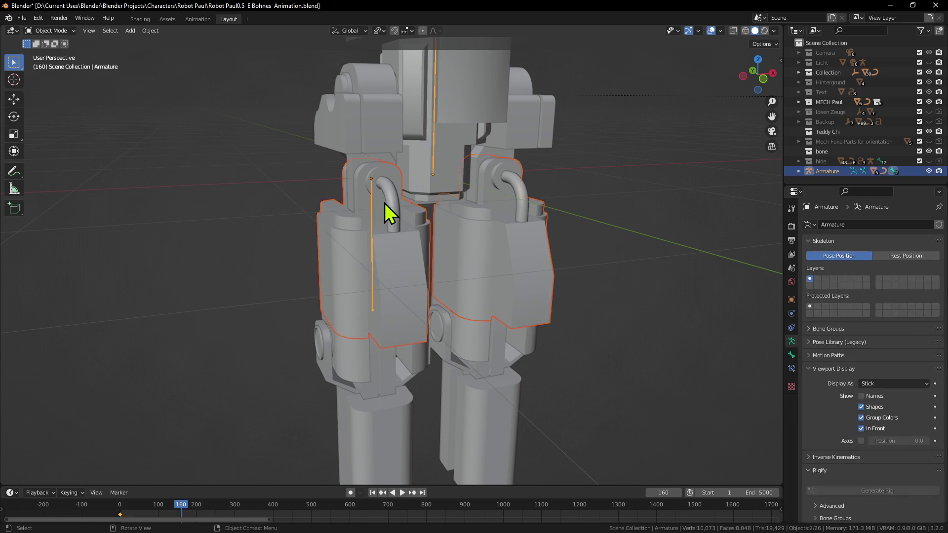
key("ctrl+p")
left_click(384, 203)
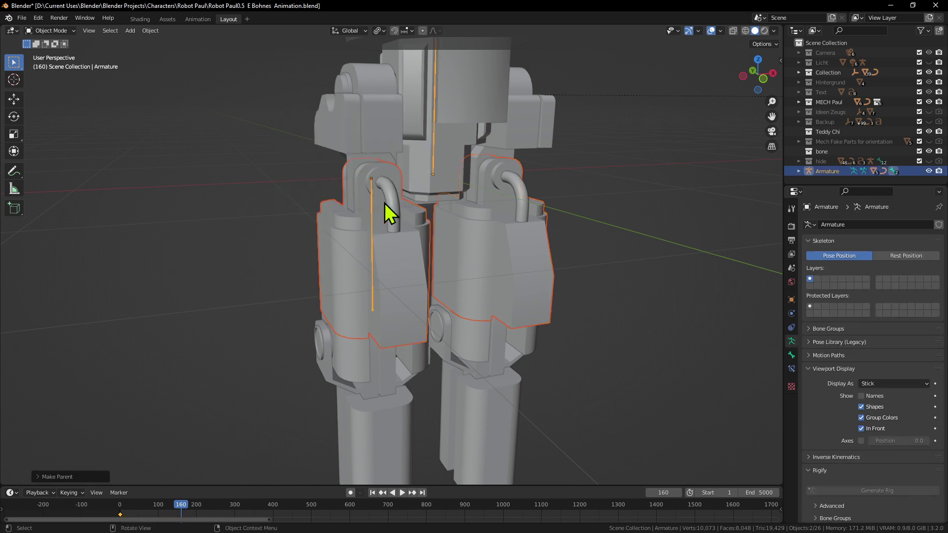
Switch the armature to Pose Mode and test whether the thigh meshes follow the thigh bone's rotation, cancelling the rotation
mouse_move(209, 151)
middle_mouse_down()
mouse_move(236, 185)
mouse_move(210, 146)
middle_mouse_up()
left_click(49, 31)
left_click(64, 58)
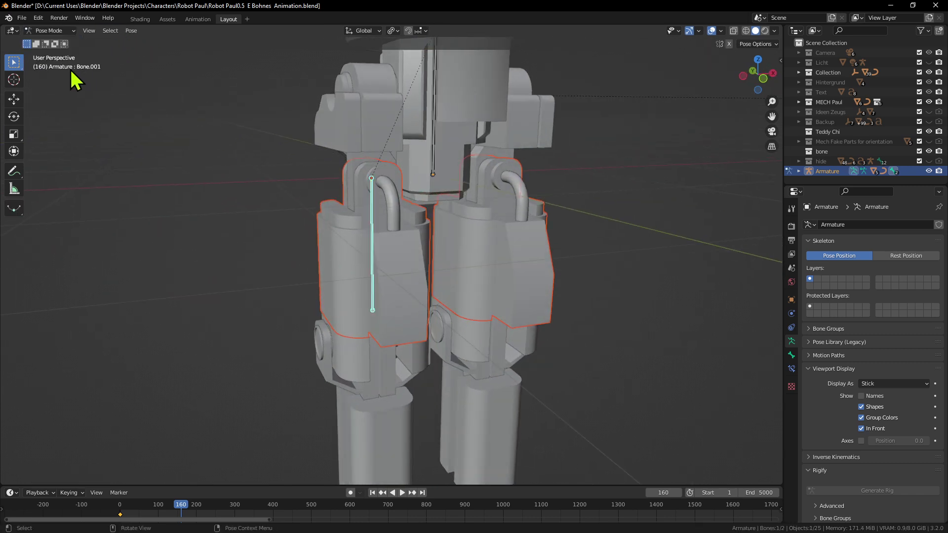
left_click(372, 194)
key("r")
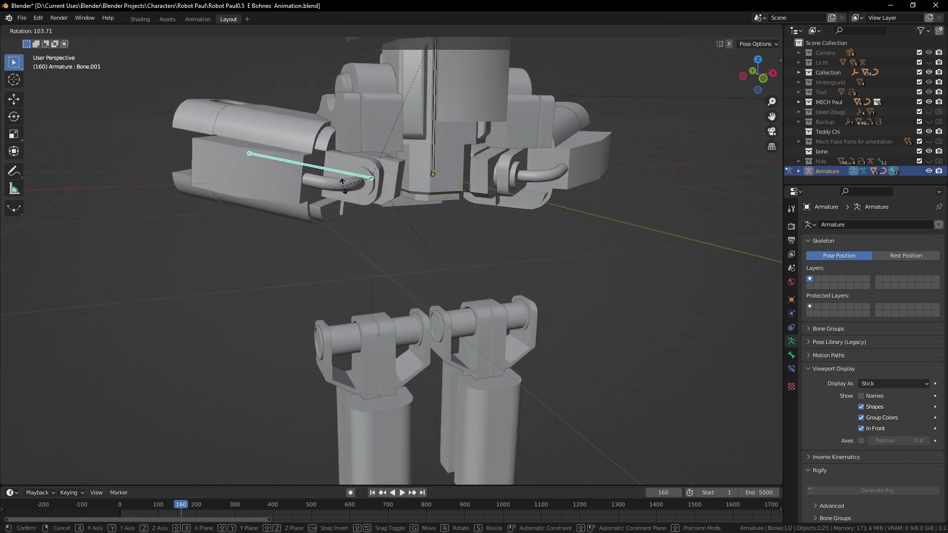
key("Escape")
scroll(480, 273, "up", 1)
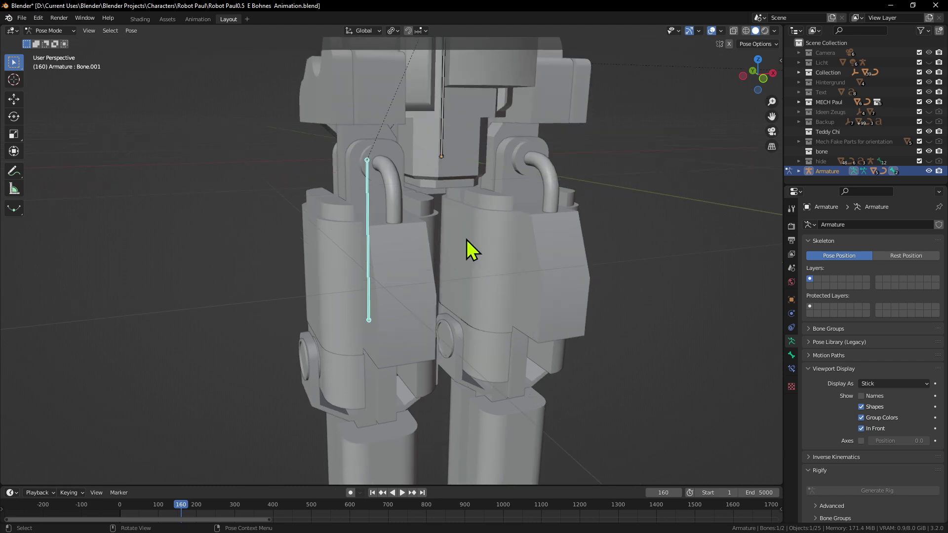
Test the thigh bone's sideways rotation in the front orthographic view and cancel it
key("KP_7")
key("KP_1")
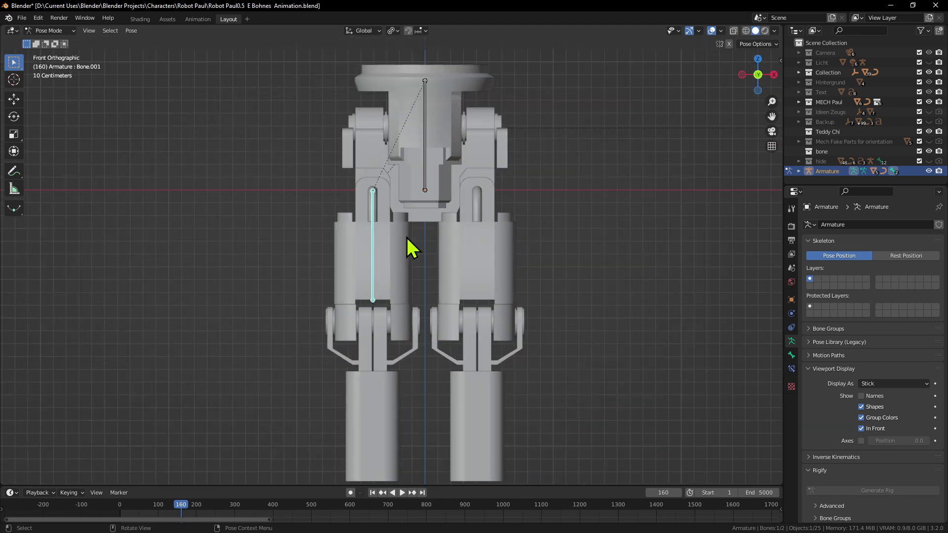
scroll(406, 238, "up", 1)
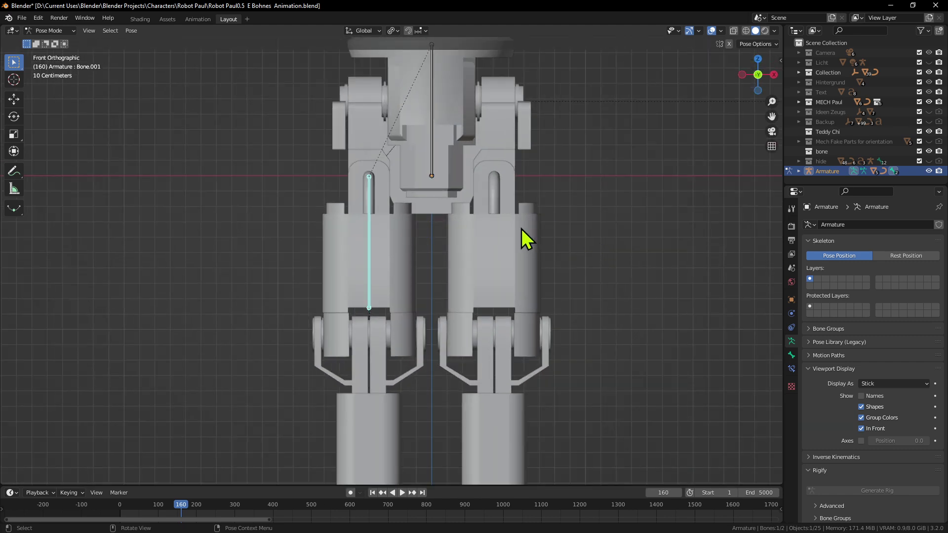
key("r")
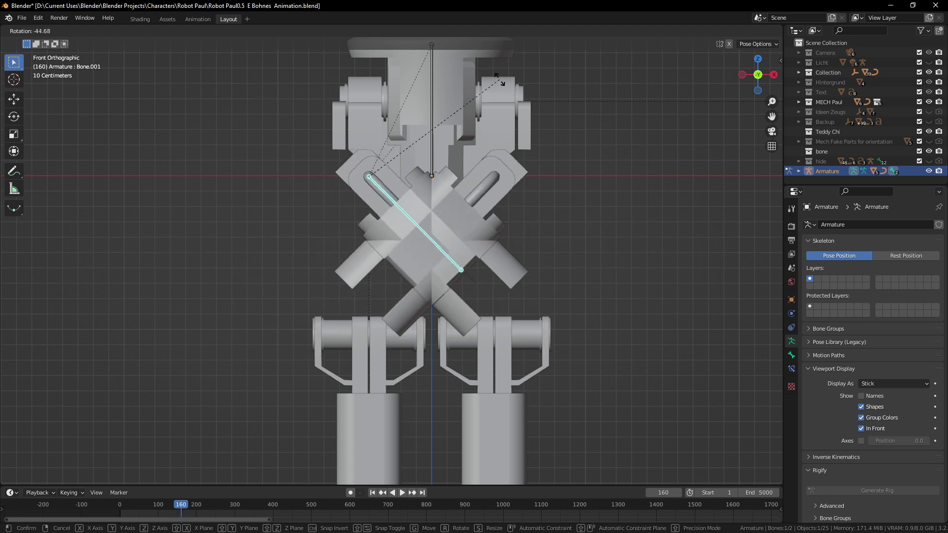
right_click(531, 268)
middle_click_drag(532, 268, 520, 321)
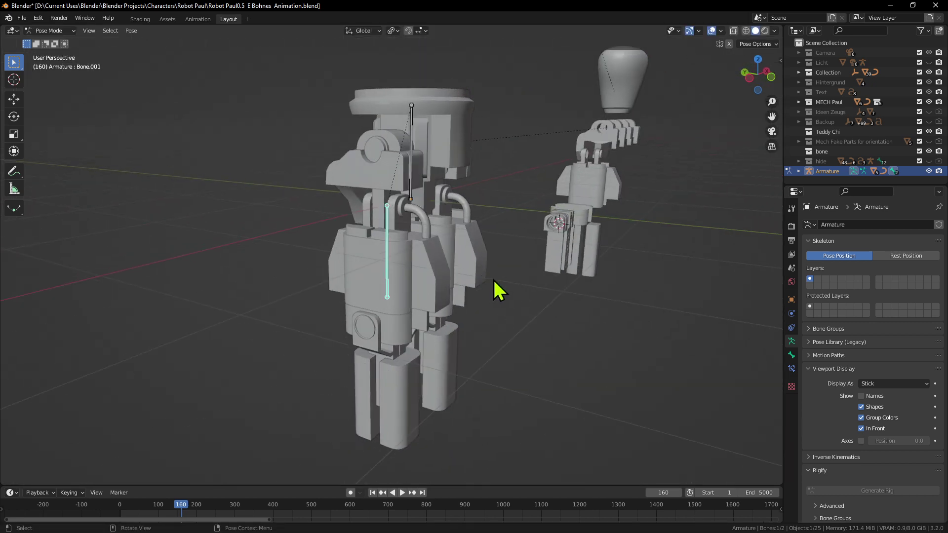
Examine the knee joints and lower legs below the thigh bone from several angles and from the front
middle_click_drag(498, 290, 392, 302)
scroll(348, 225, "up", 5)
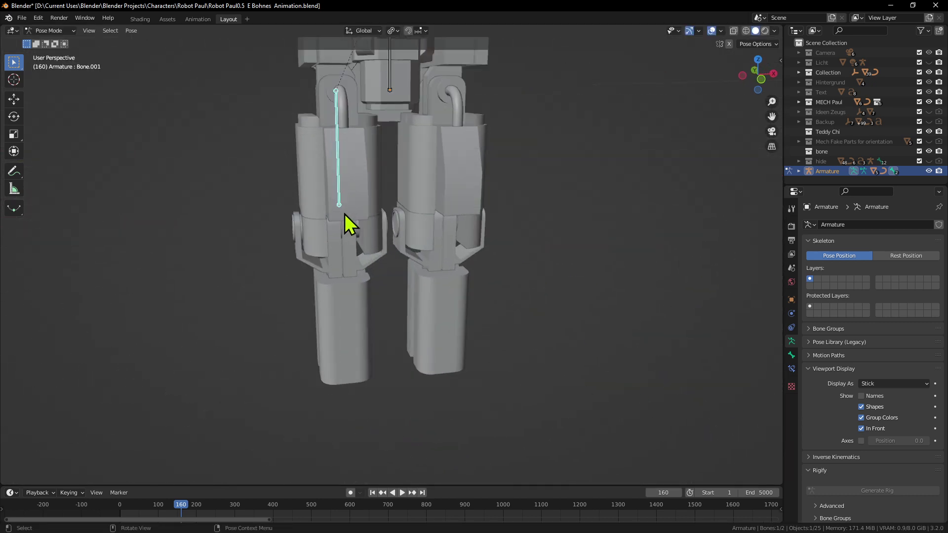
scroll(351, 221, "down", 5)
middle_click_drag(435, 208, 451, 258)
scroll(398, 266, "up", 4)
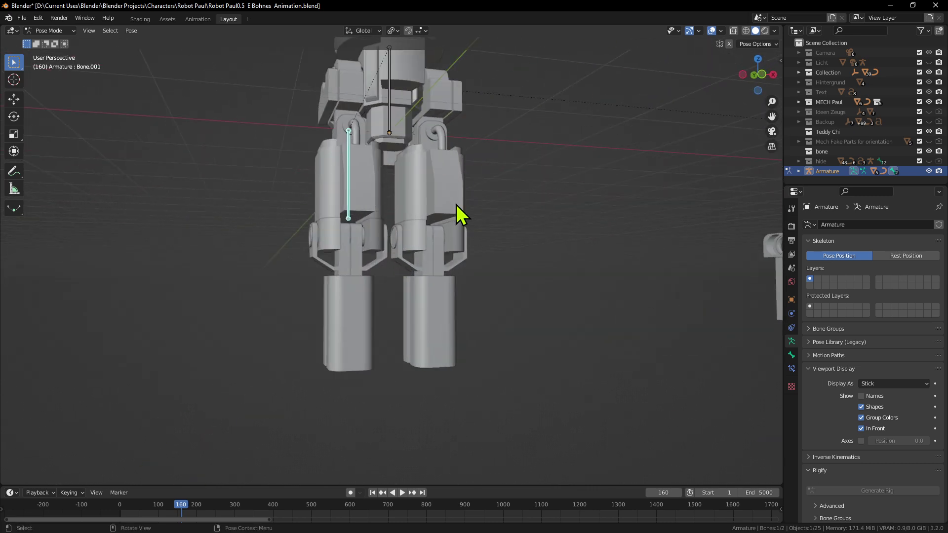
middle_click_drag(456, 204, 395, 144)
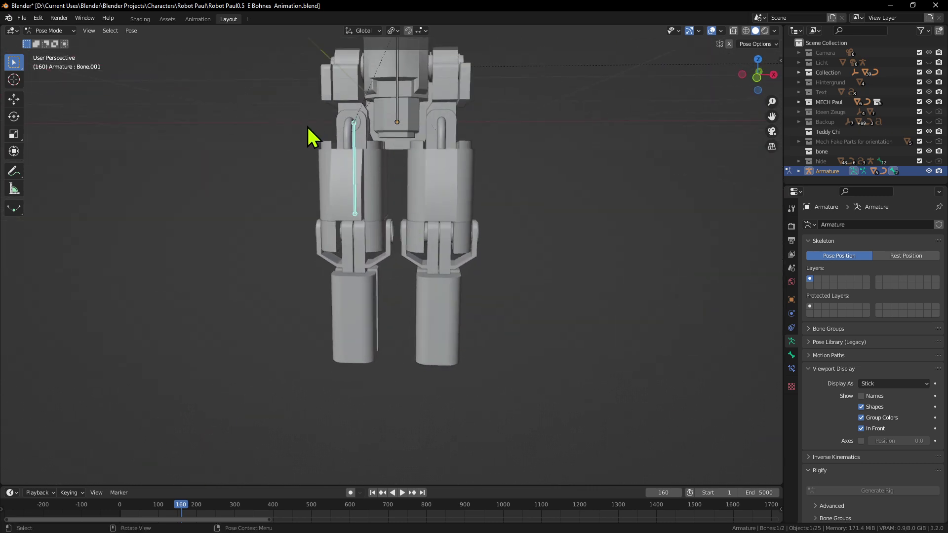
middle_click_drag(484, 232, 409, 231)
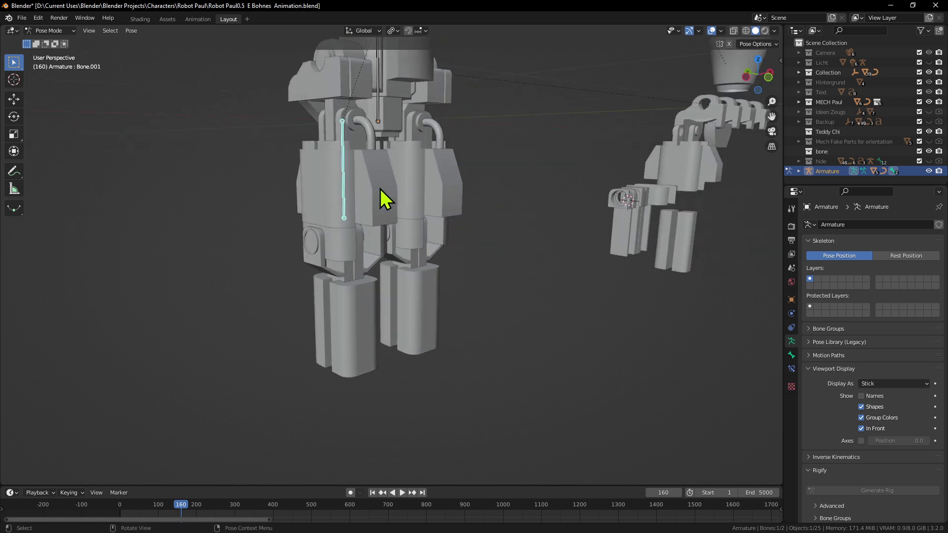
middle_click_drag(562, 188, 506, 199)
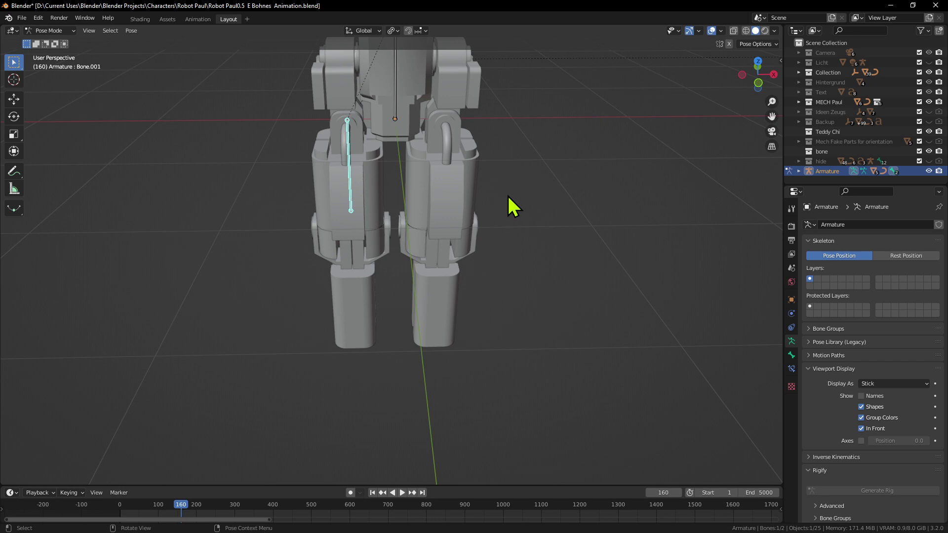
key("KP_1")
middle_click_drag(523, 146, 522, 191, "shift")
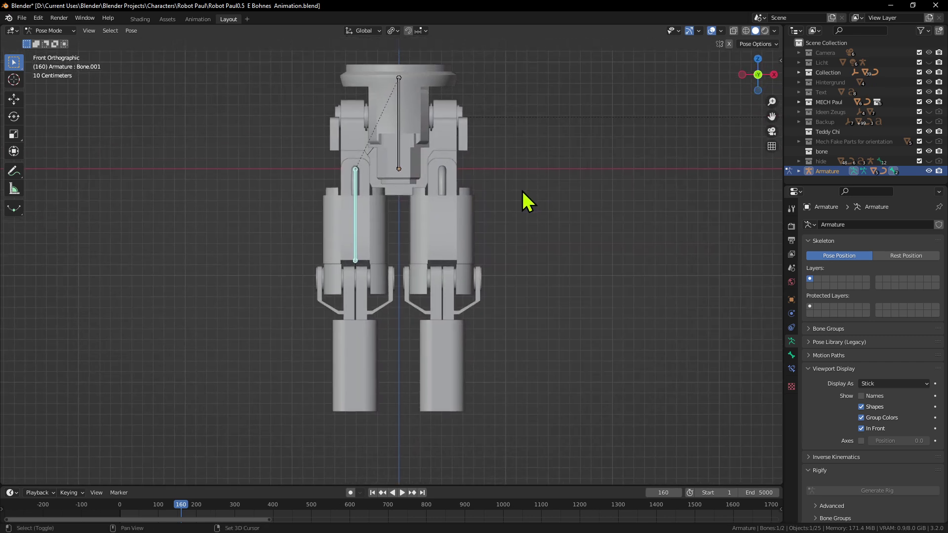
scroll(382, 269, "up", 3)
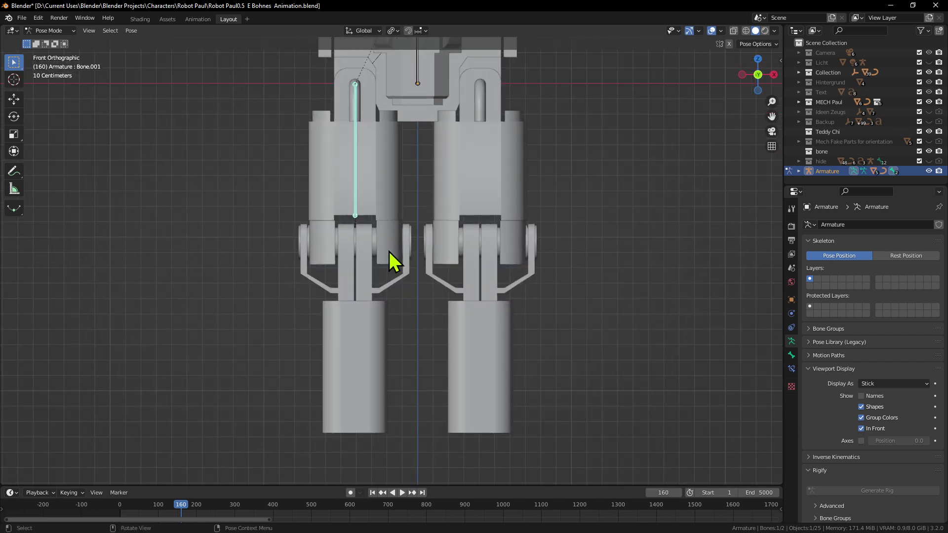
middle_click_drag(389, 250, 353, 210)
scroll(355, 209, "down", 3)
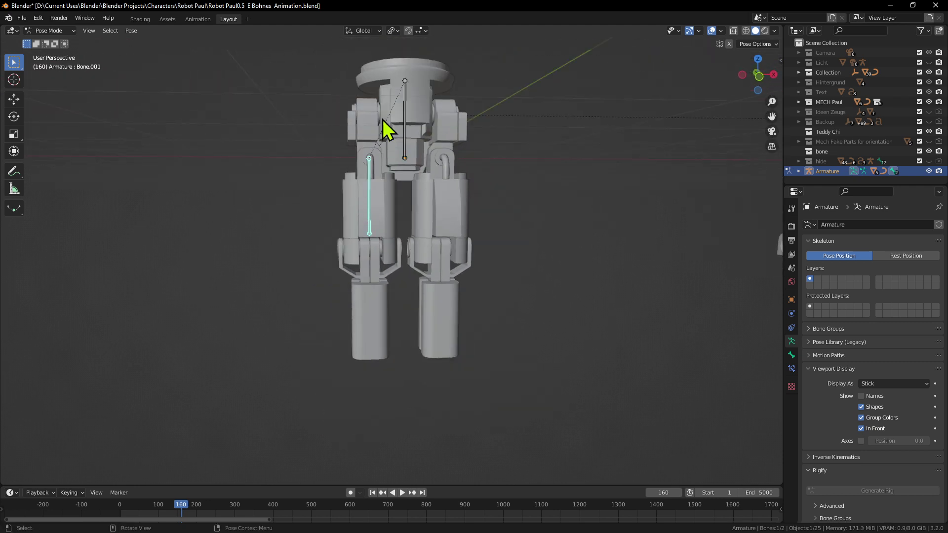
Switch the armature to Edit Mode, duplicate the thigh bone and place the copy down at the lower leg
left_click(48, 30)
left_click(48, 52)
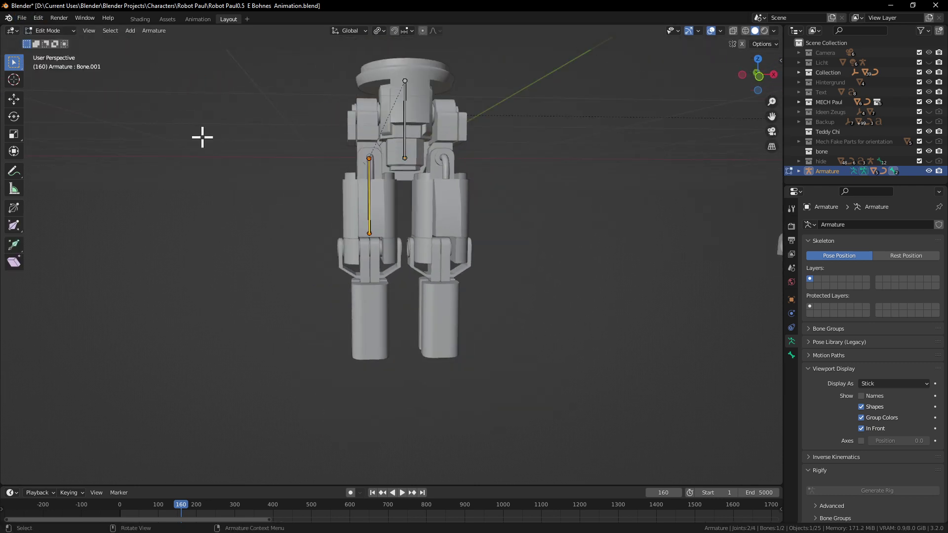
scroll(398, 229, "up", 4)
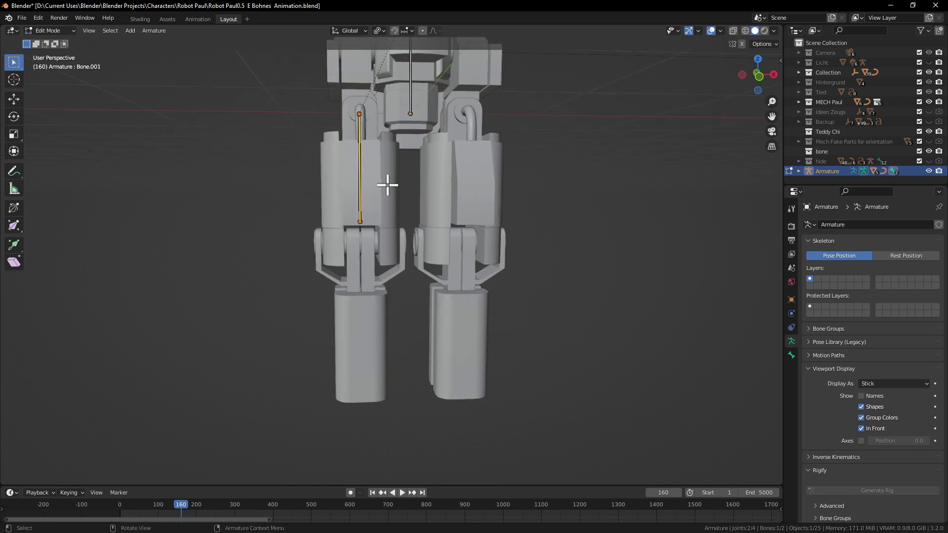
key("shift+d")
key("z")
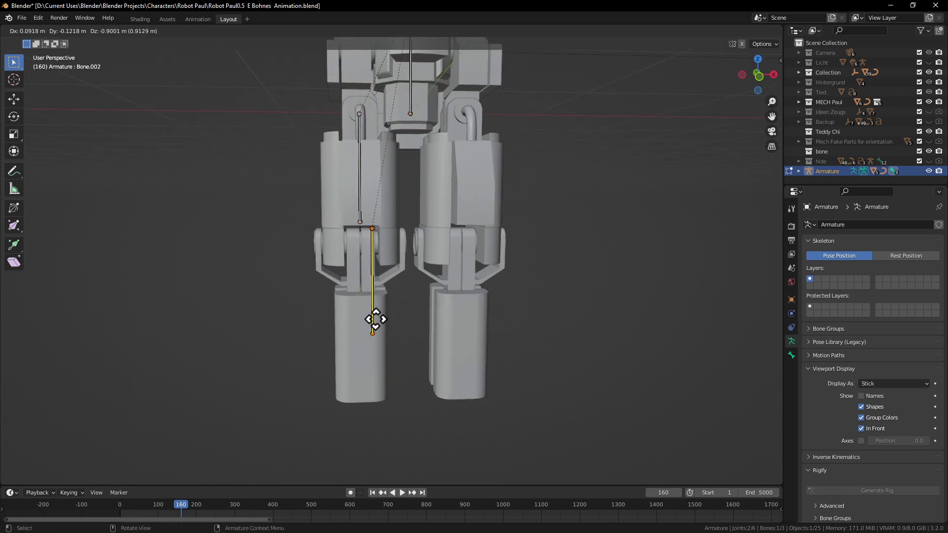
left_click(368, 398)
Move the duplicated lower-leg bone along the global X axis until it stands clear outside the leg
mouse_move(399, 354)
middle_mouse_down()
mouse_move(438, 358)
mouse_move(393, 353)
mouse_move(393, 337)
middle_mouse_up()
key("g")
key("x")
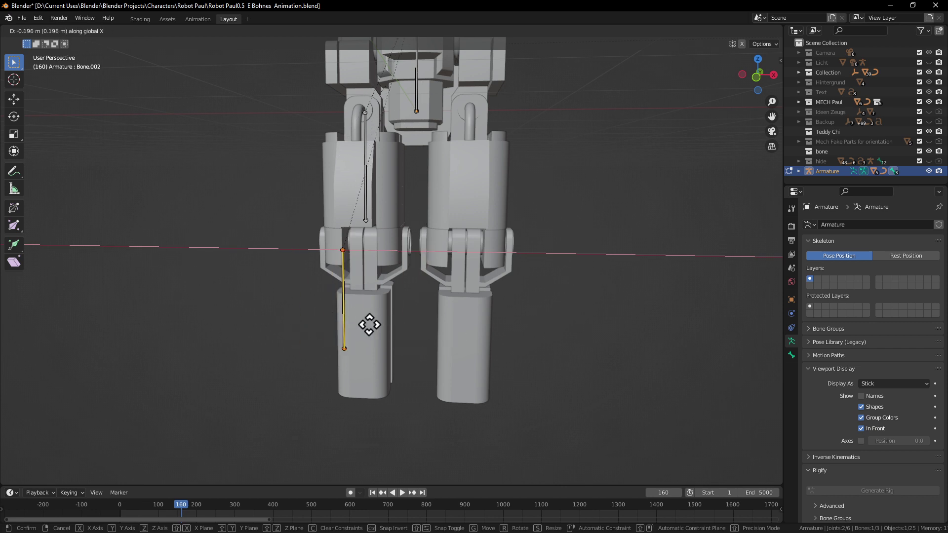
left_click(291, 322)
middle_click_drag(295, 323, 317, 302)
scroll(318, 302, "up", 3)
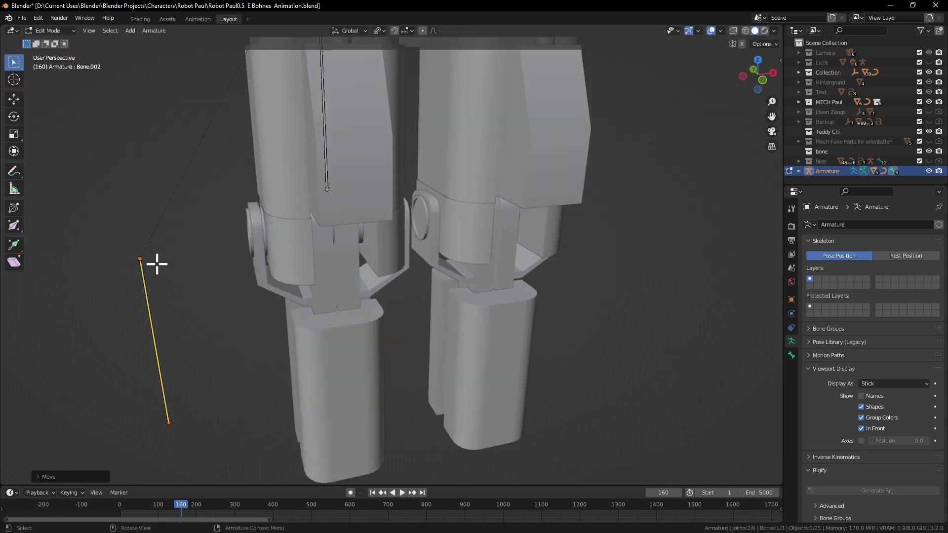
middle_click_drag(137, 283, 259, 247)
Return the armature to Object Mode, select the knee cylinder mesh, and reselect the armature by its lower-leg bone
key("Tab")
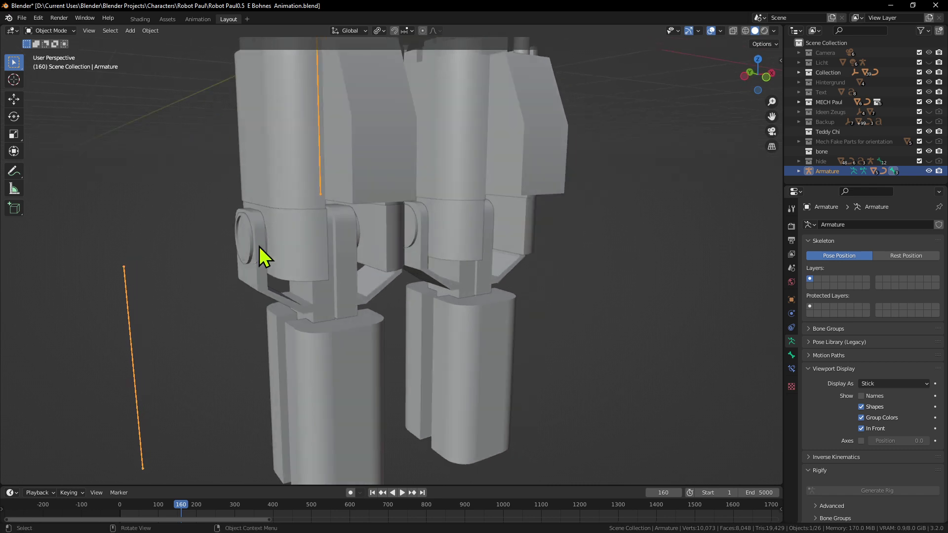
left_click(261, 259)
scroll(261, 258, "down", 4)
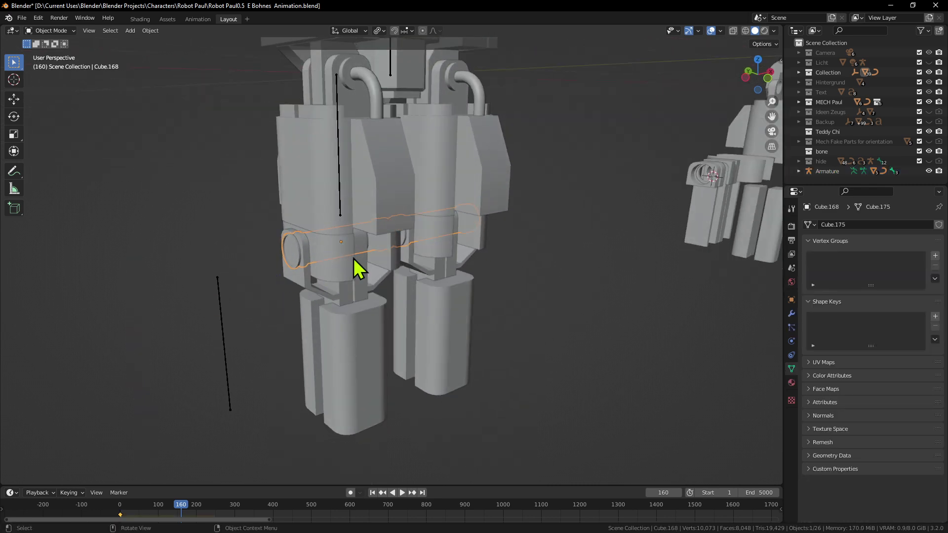
mouse_move(297, 294)
middle_mouse_down()
mouse_move(282, 271)
mouse_move(310, 288)
middle_mouse_up()
left_click(218, 306)
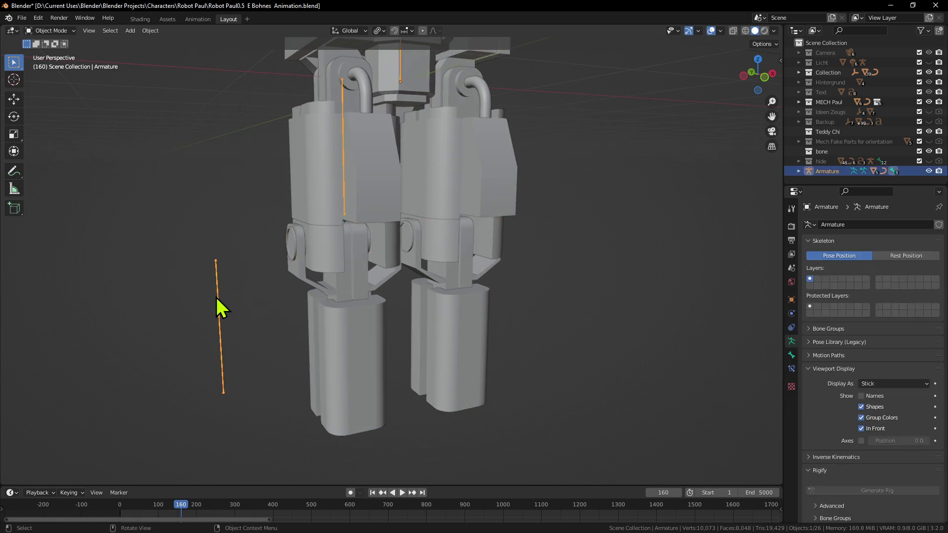
middle_click_drag(218, 307, 330, 271)
scroll(330, 271, "down", 2)
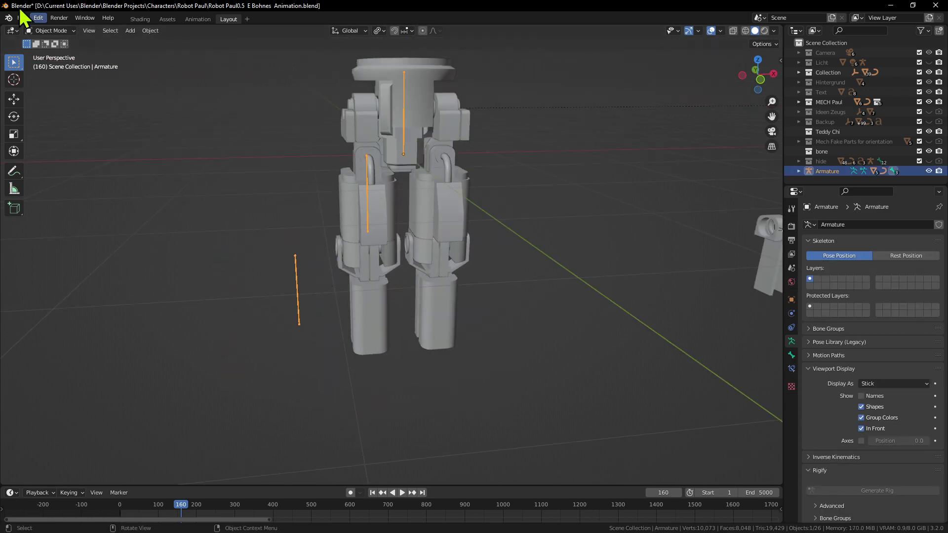
scroll(280, 286, "up", 3)
scroll(243, 268, "down", 4)
middle_click_drag(265, 298, 291, 279)
scroll(291, 279, "up", 3)
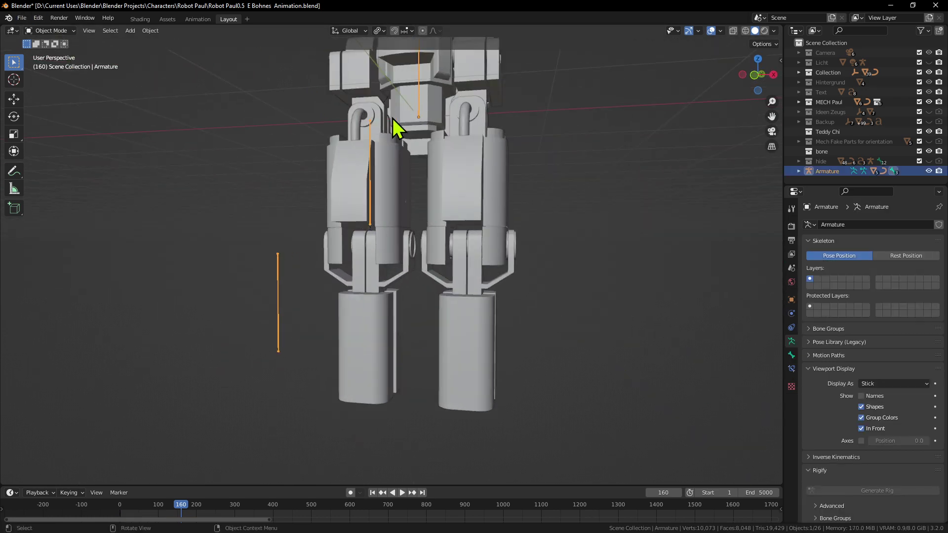
middle_click_drag(419, 135, 291, 142)
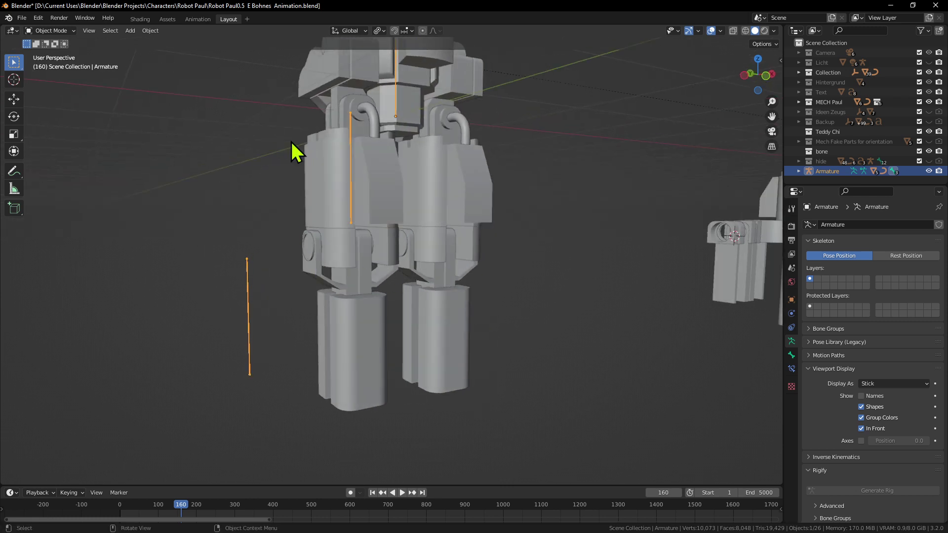
Add the knee fork mesh to the armature selection and select a face on its central upright in Edit Mode
key("Tab")
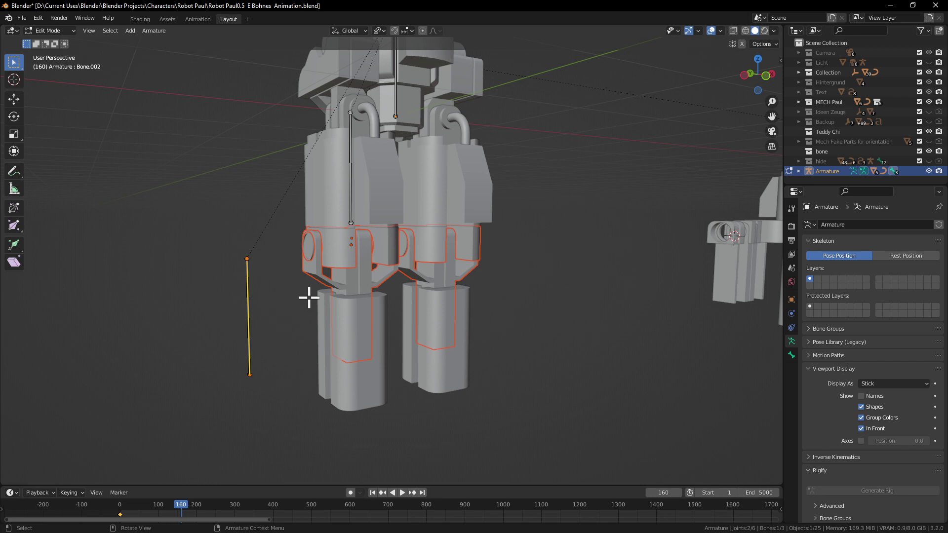
middle_click_drag(359, 257, 338, 249)
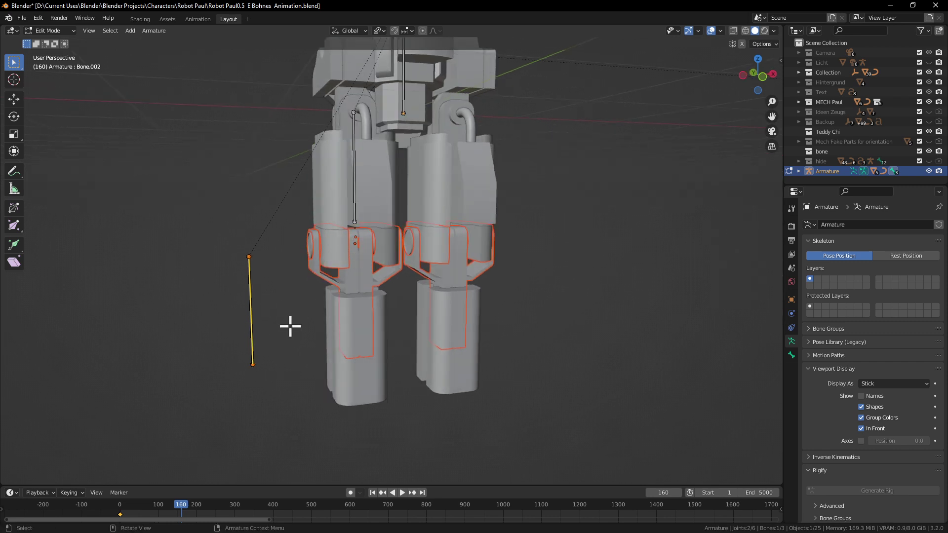
key("Tab")
left_click(298, 400)
left_click(248, 303)
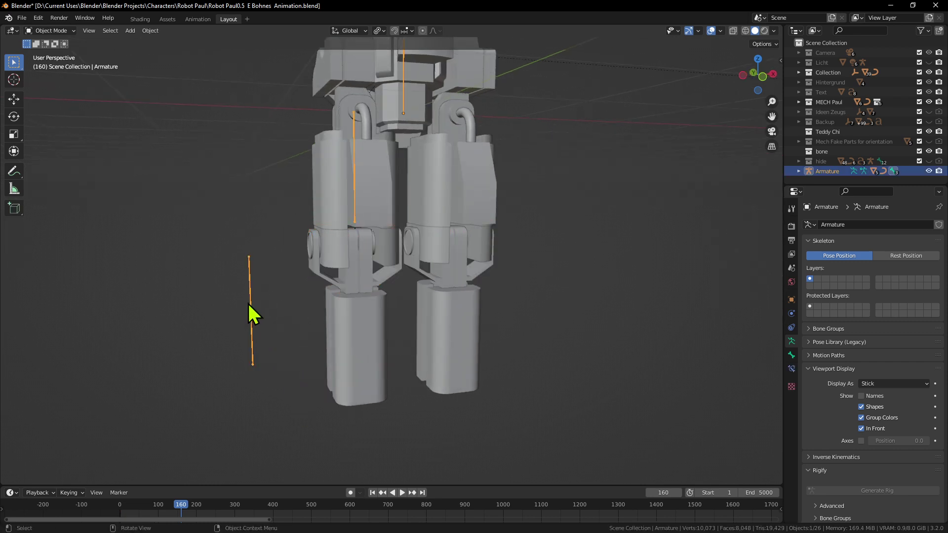
left_click(363, 251, "shift")
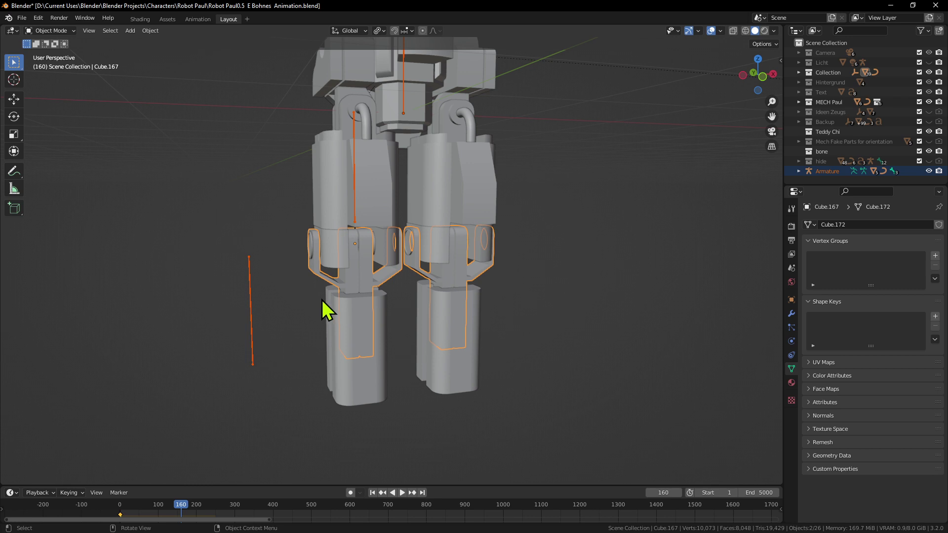
key("Tab")
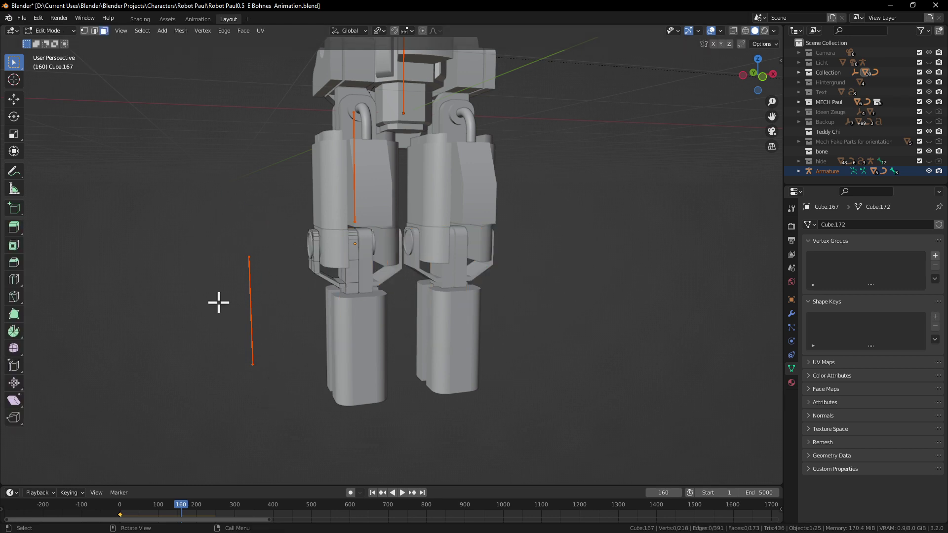
left_click(353, 250)
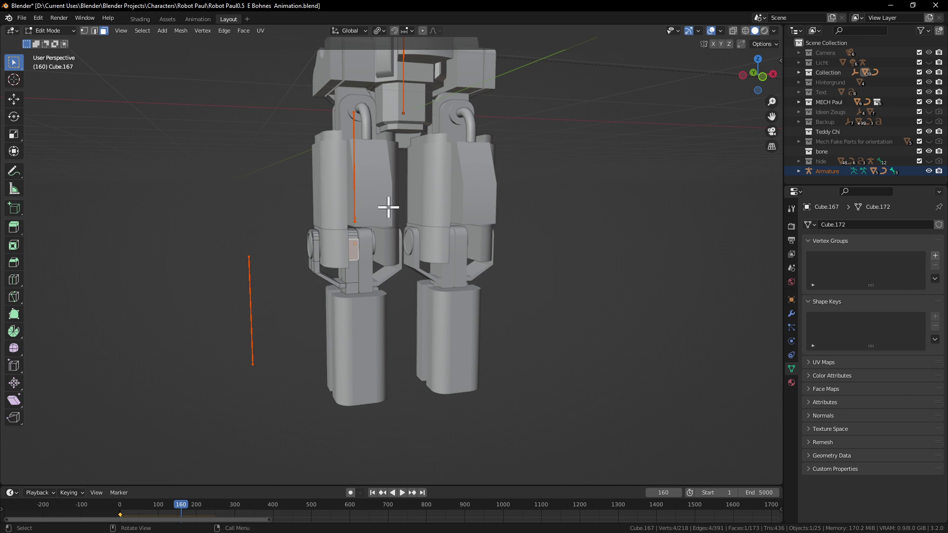
key("Tab")
scroll(180, 265, "up", 2)
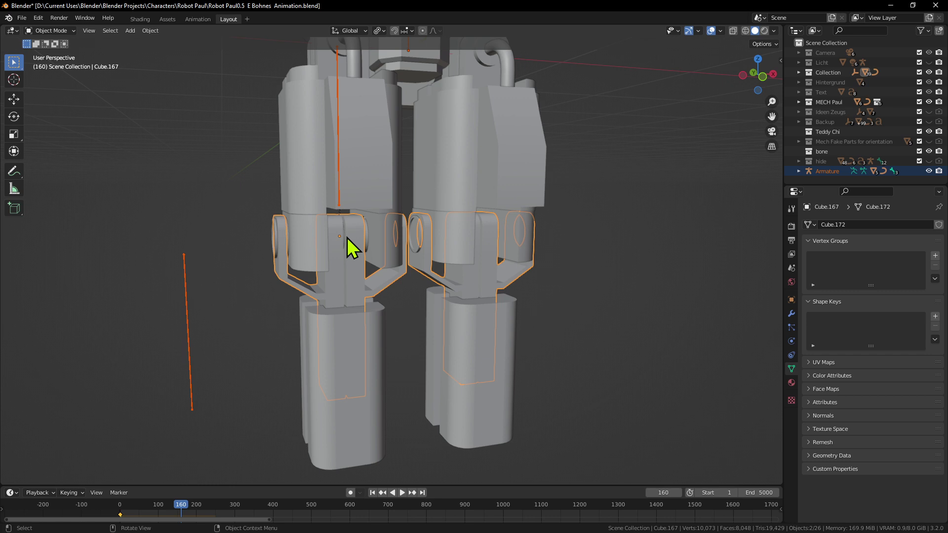
left_click_drag(232, 416, 147, 225)
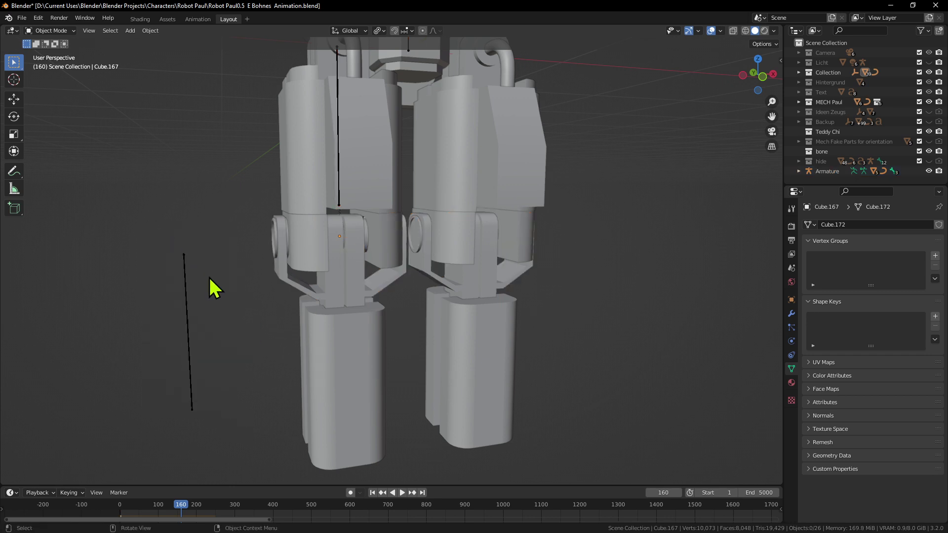
left_click(190, 302)
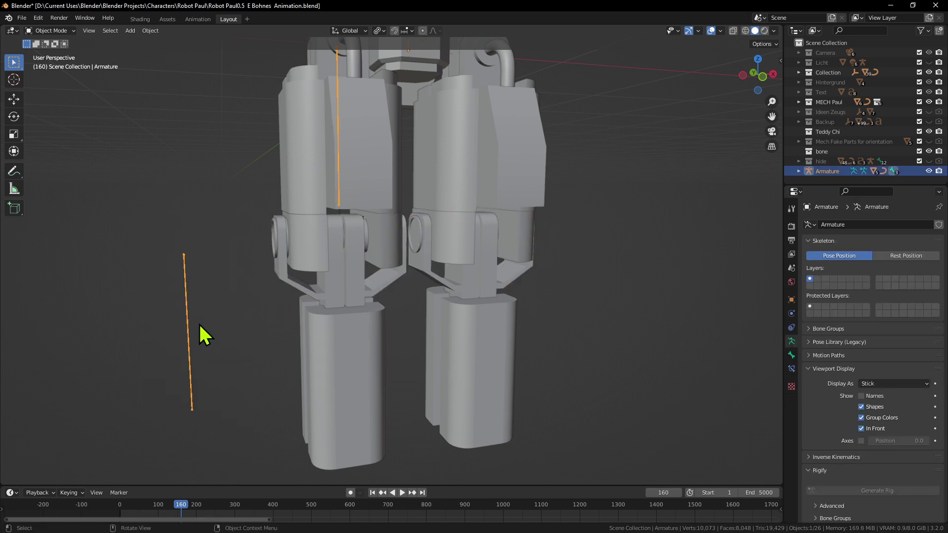
key("Tab")
left_click_drag(227, 455, 173, 362)
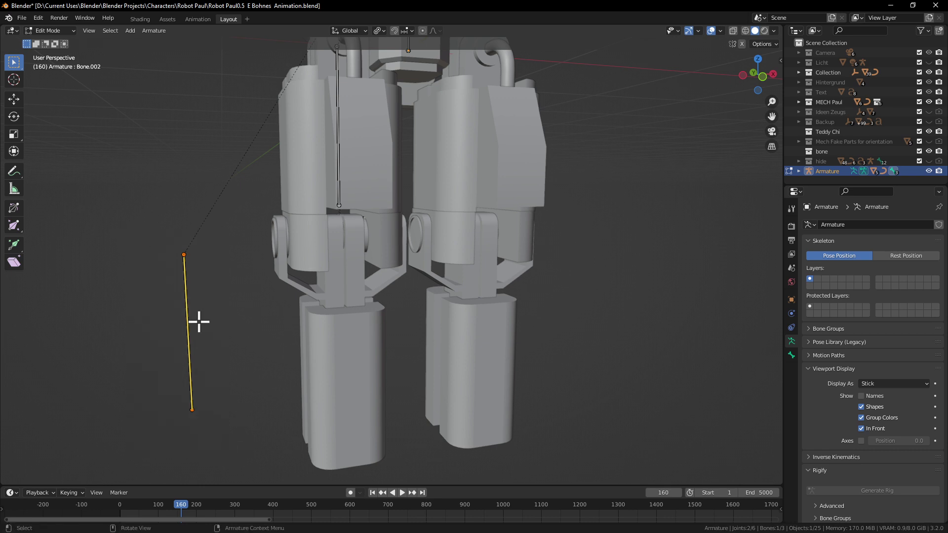
key("g")
right_click(190, 299)
right_click(196, 309)
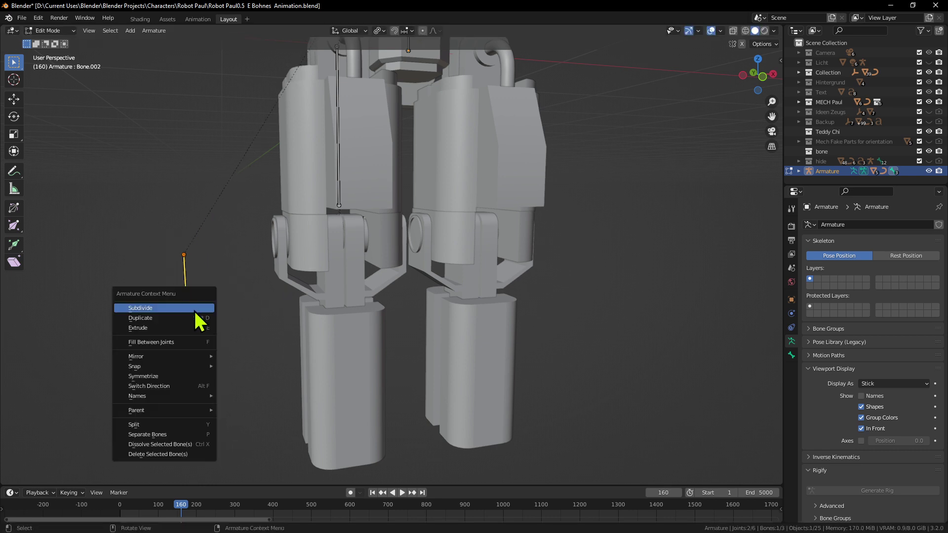
mouse_move(155, 368)
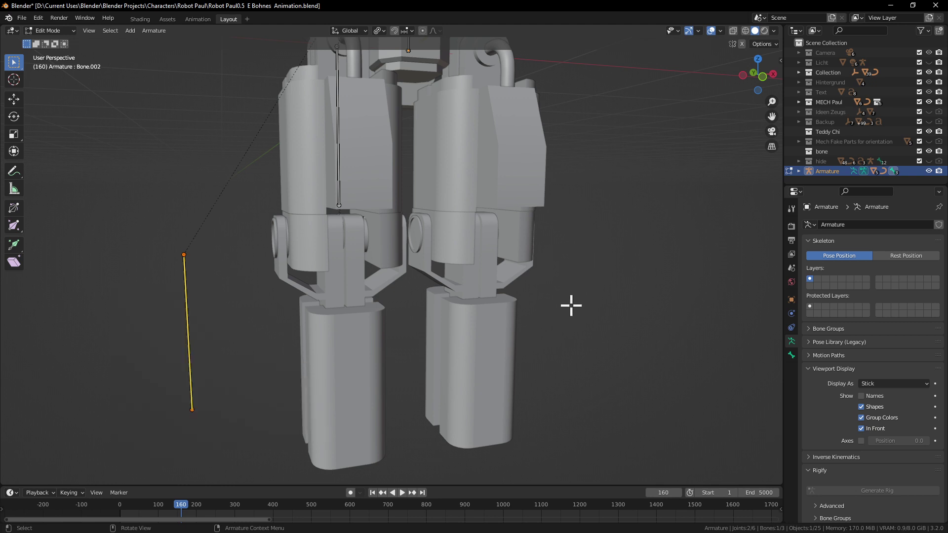
key("Tab")
Place the 3D cursor in the empty space beside the robot's legs, outside the thigh
middle_click_drag(514, 368, 451, 311)
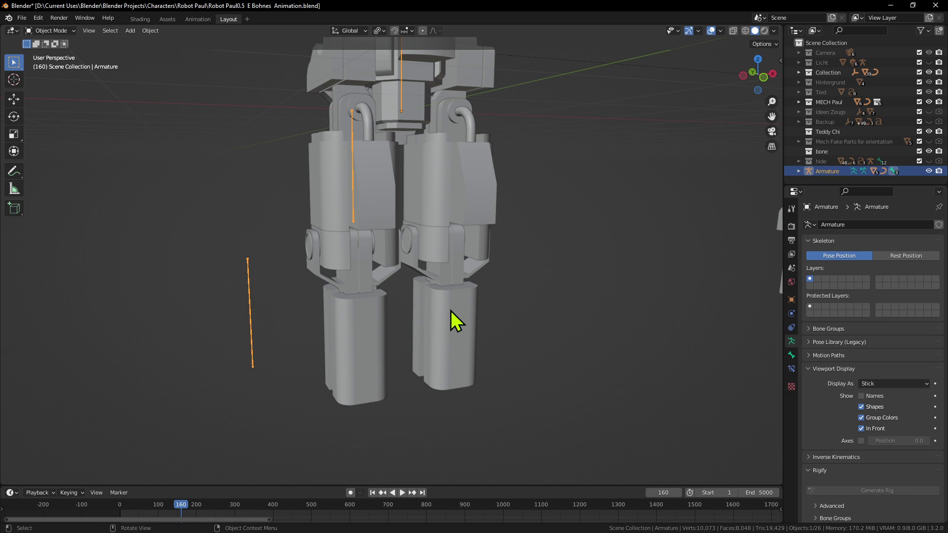
right_click(620, 195)
right_click(647, 217)
scroll(454, 212, "down", 5)
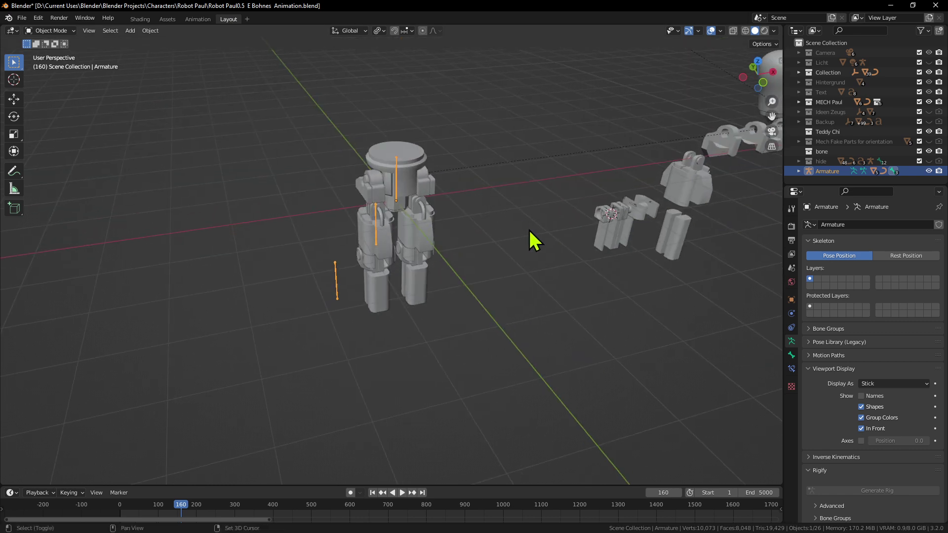
right_click_drag(229, 165, 223, 163, "shift")
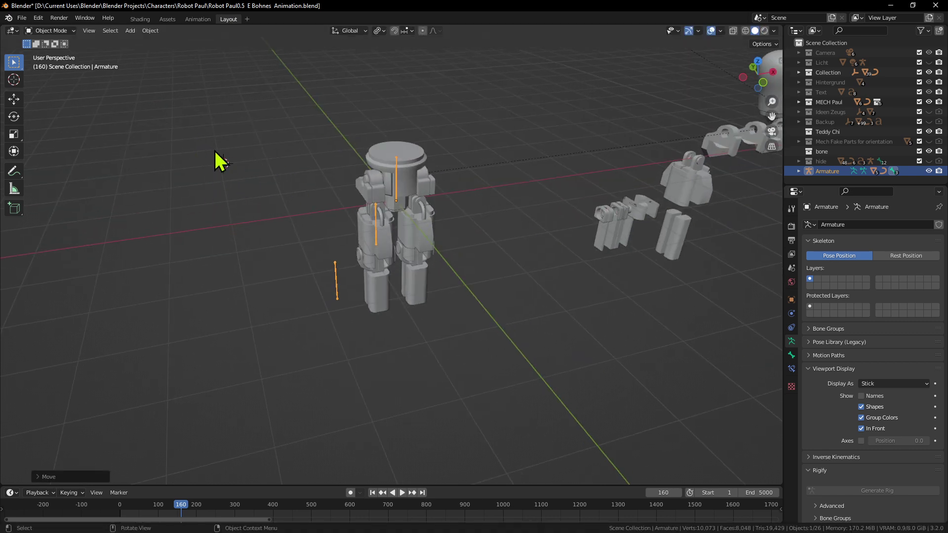
scroll(391, 297, "up", 4)
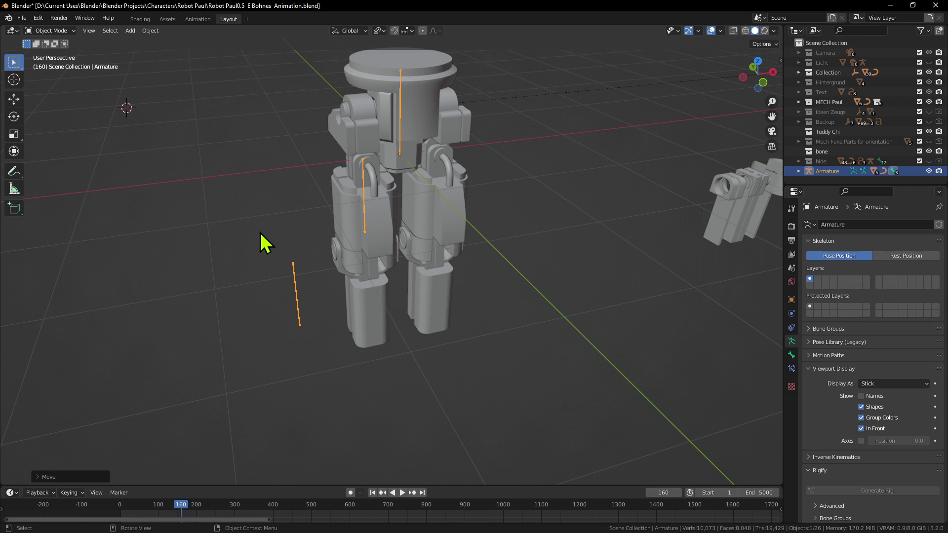
scroll(362, 292, "up", 4)
middle_click_drag(313, 271, 216, 205)
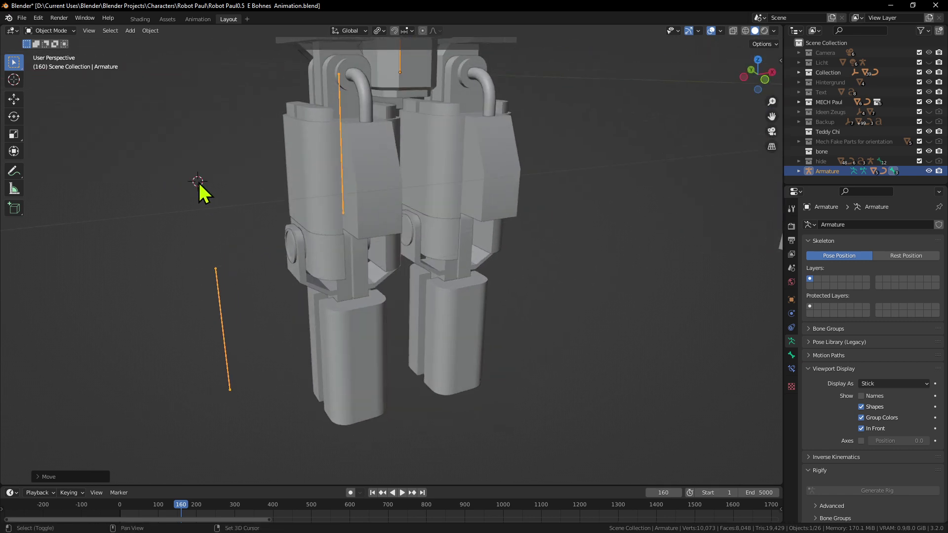
right_click(94, 178, "shift")
right_click(177, 176)
middle_click_drag(330, 247, 204, 273)
Hide the thigh mesh and the knee housing mesh directly below it
left_click(339, 261)
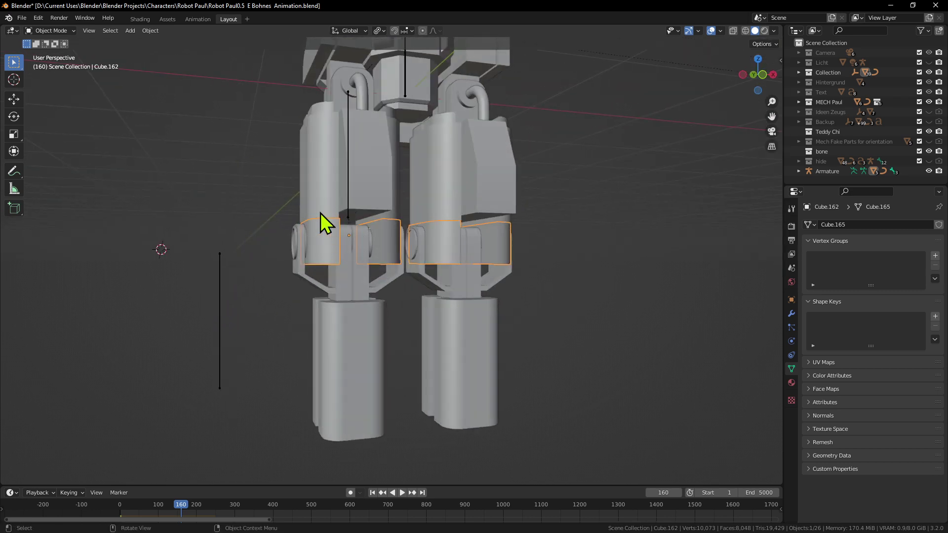
middle_click_drag(375, 330, 345, 329)
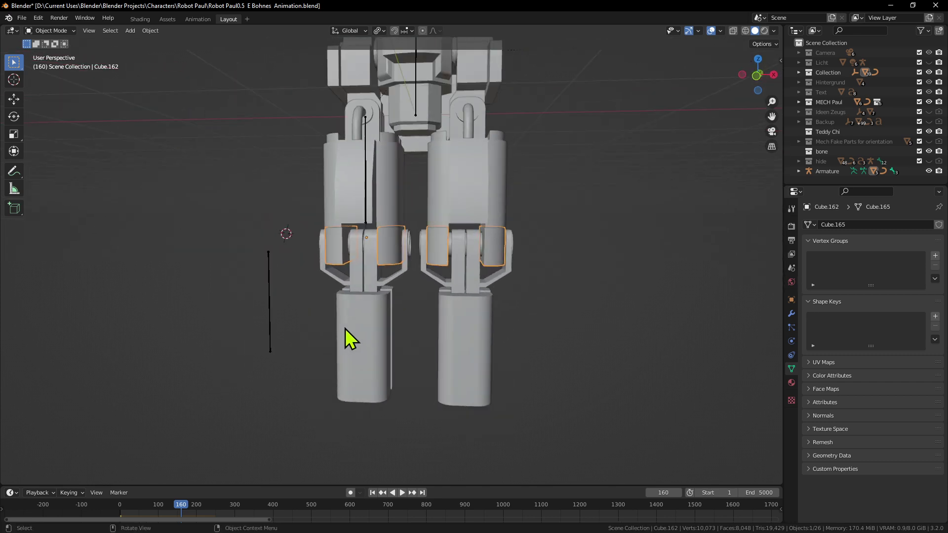
middle_click_drag(327, 313, 368, 325)
middle_click_drag(300, 377, 301, 336)
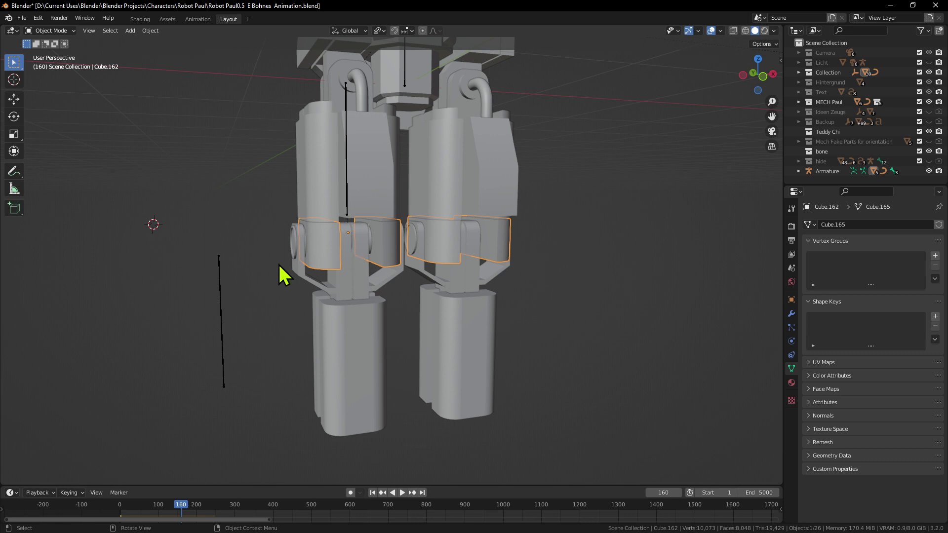
left_click(325, 173)
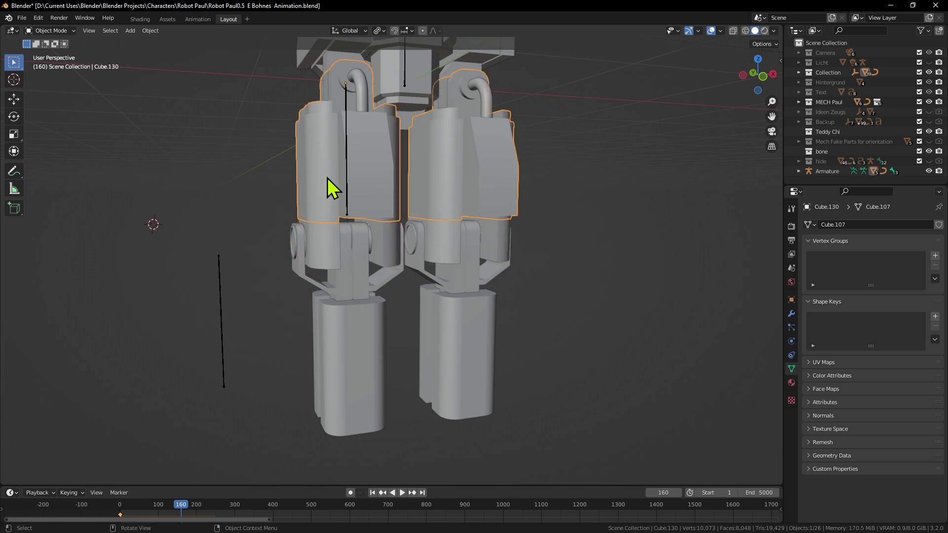
key("h")
left_click(312, 248)
key("h")
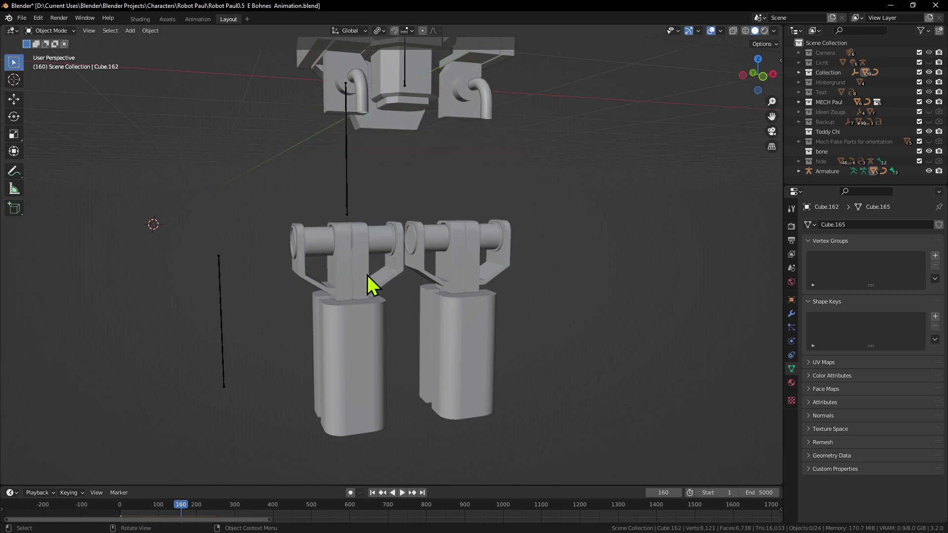
Hide the cylindrical knee pins that run through the lower-leg forks
left_click(367, 275)
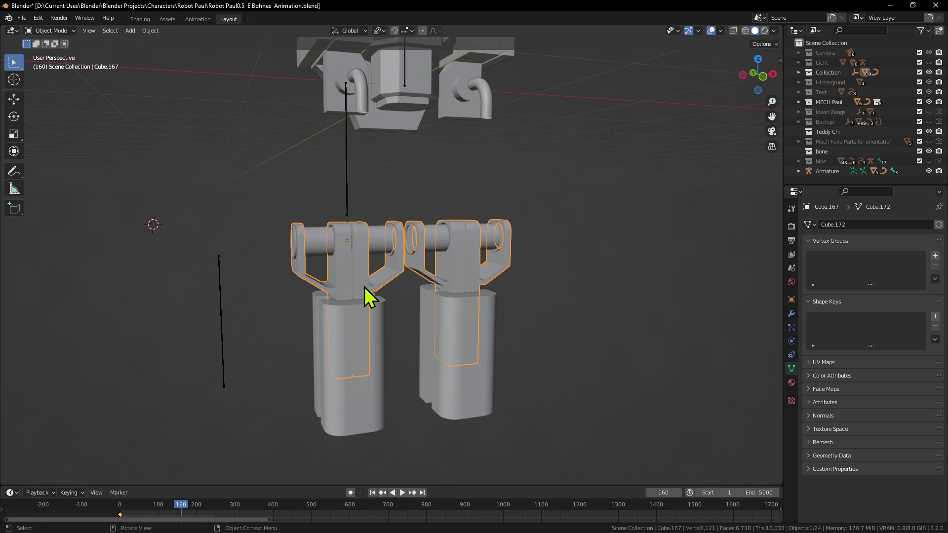
middle_click_drag(359, 305, 321, 244)
left_click(322, 244)
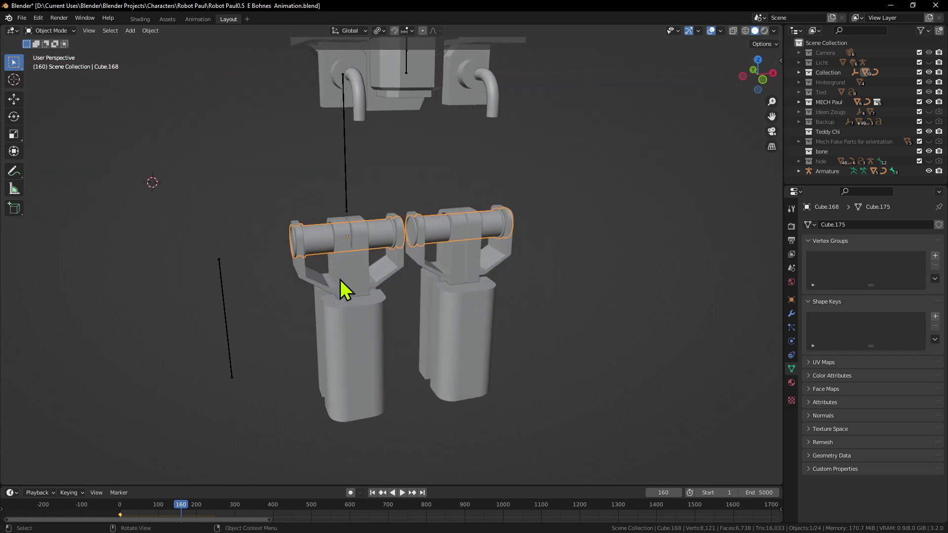
key("h")
Select the knee fork mesh and snap the 3D cursor to its origin with Cursor to Active
left_click(341, 279)
key("r")
key("Escape")
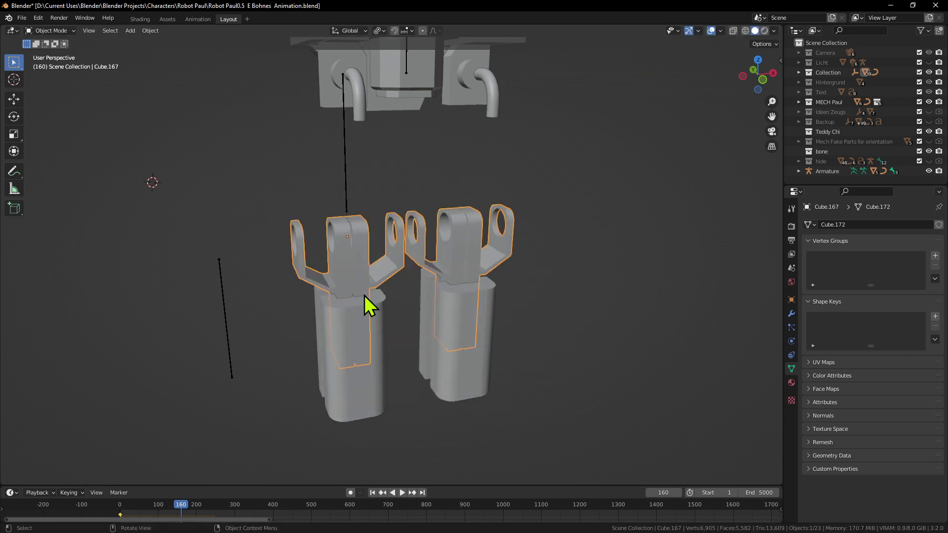
middle_click_drag(340, 315, 271, 297)
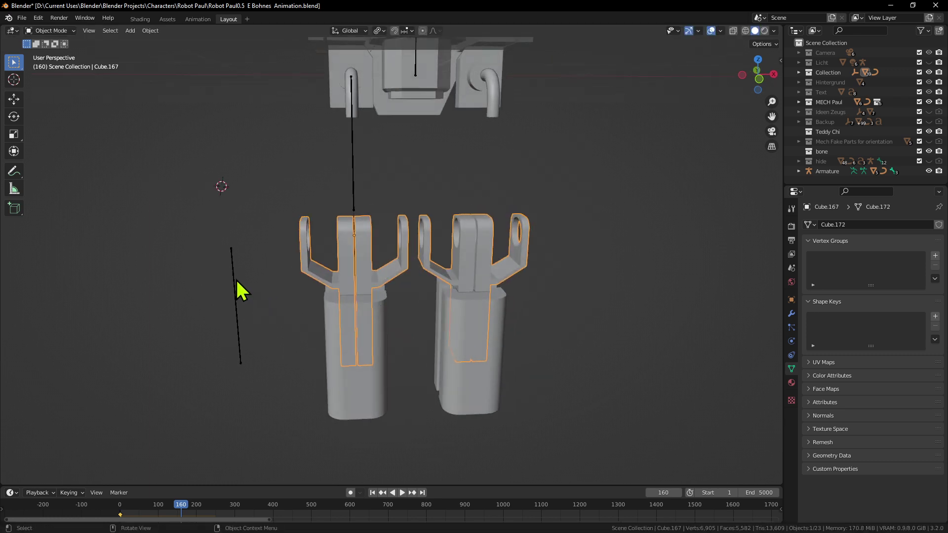
left_click(227, 195)
left_click(353, 244)
right_click(354, 239)
mouse_move(355, 240)
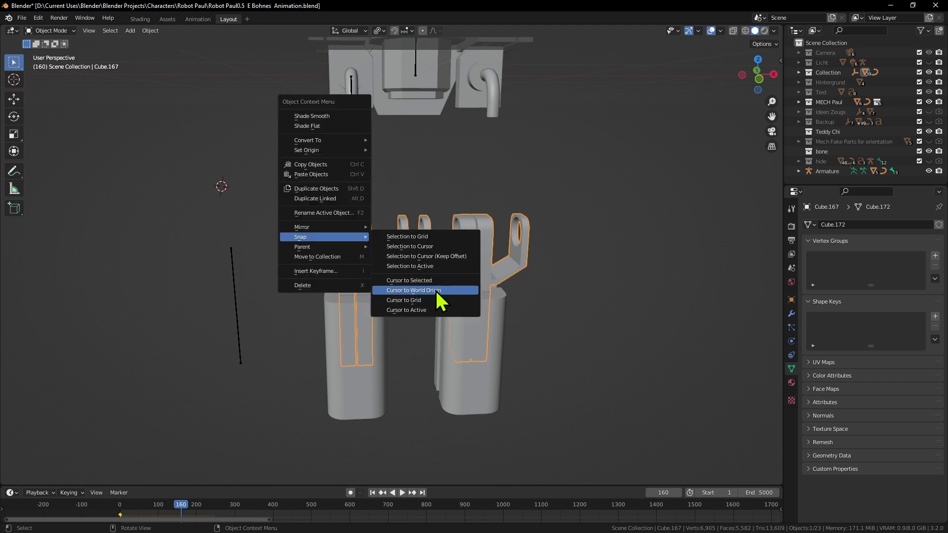
left_click(427, 310)
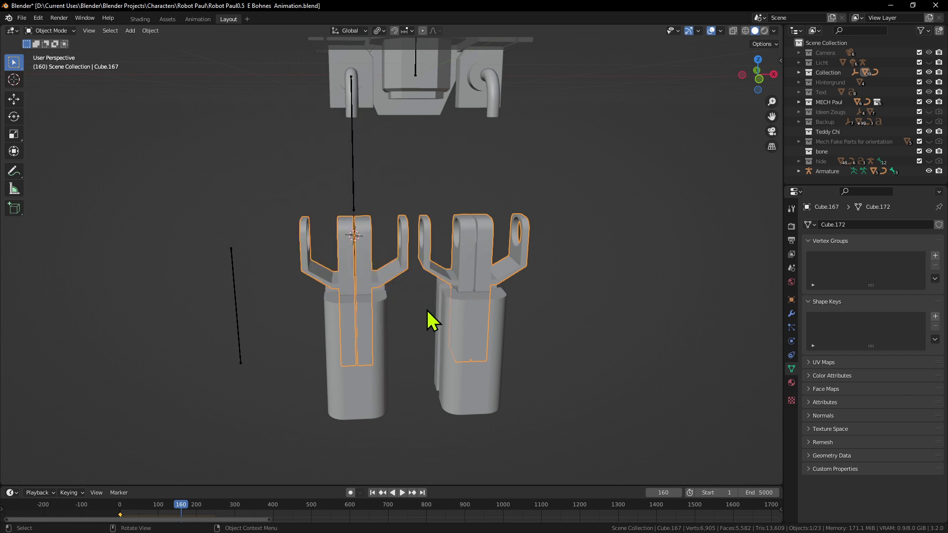
Select the armature and switch it to Edit Mode with the loose lower-leg bone selected
scroll(414, 286, "up", 3)
scroll(356, 238, "down", 3)
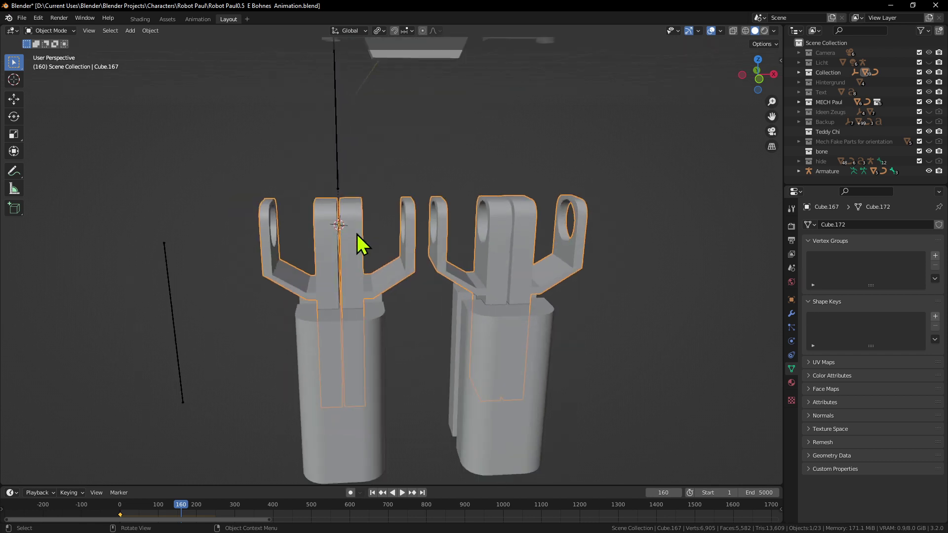
left_click(206, 308)
middle_click_drag(205, 311, 264, 353)
scroll(231, 303, "down", 3)
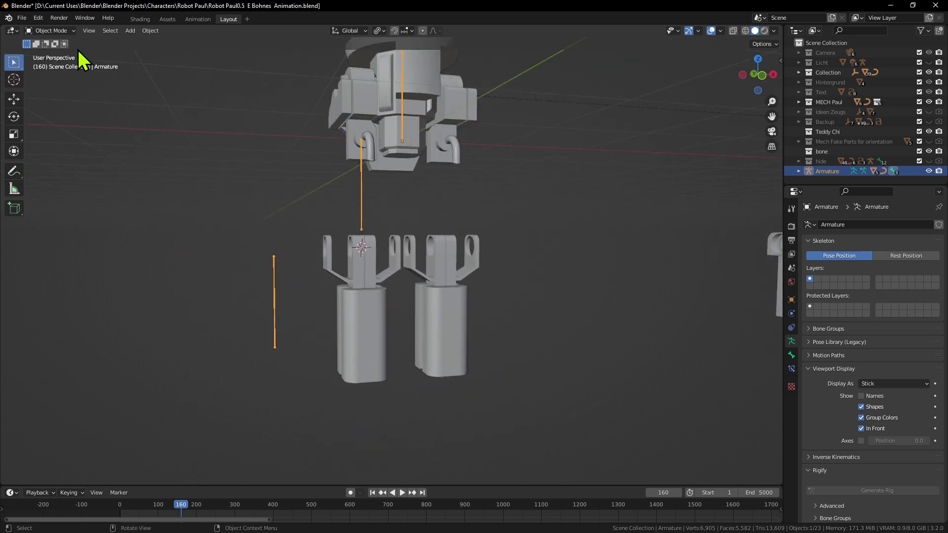
key("Tab")
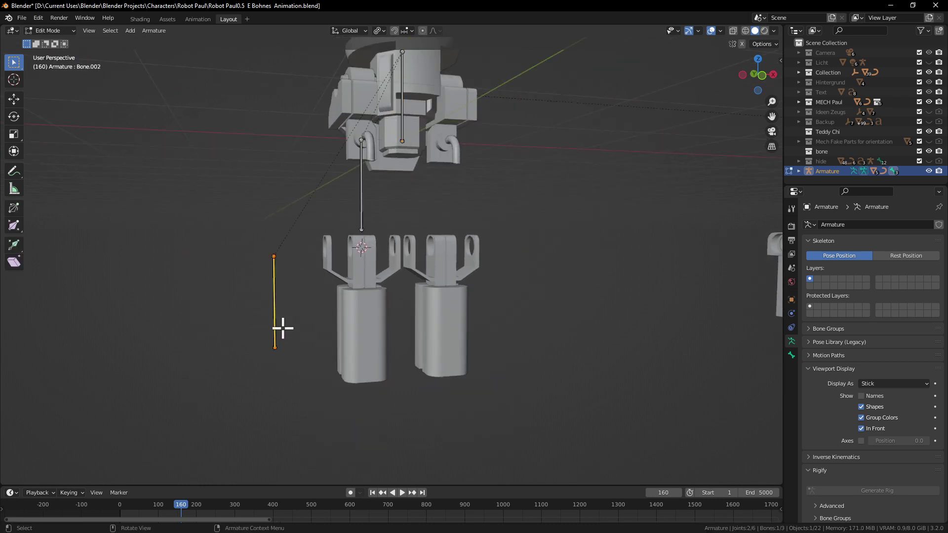
scroll(285, 366, "up", 1)
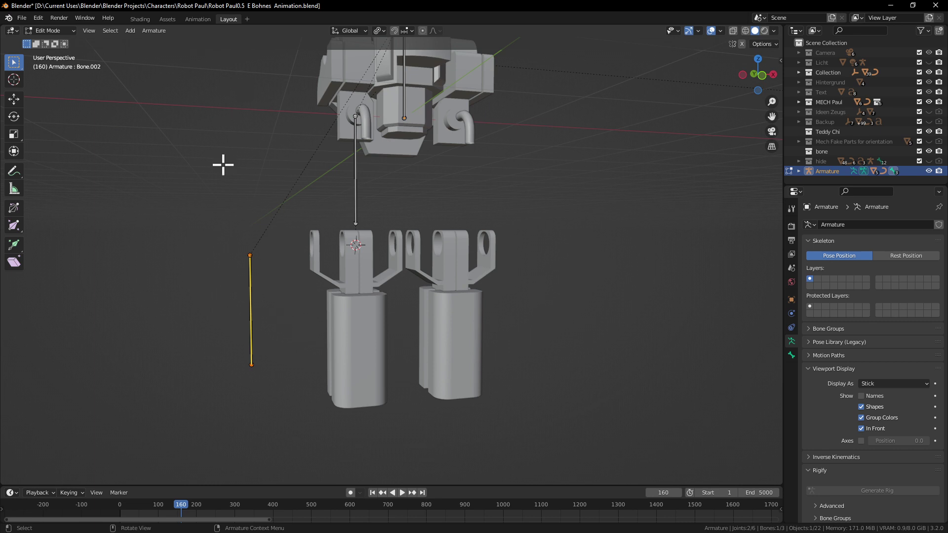
right_click(261, 272)
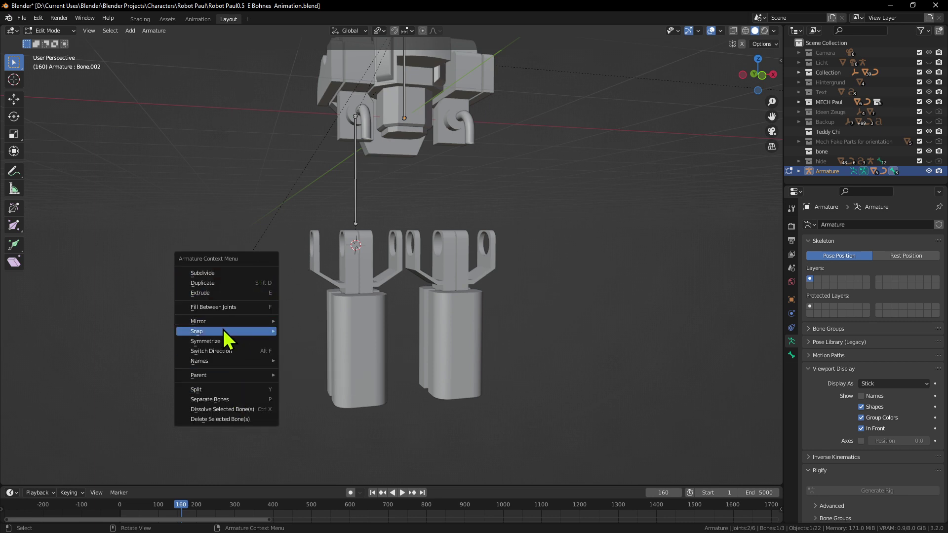
mouse_move(223, 330)
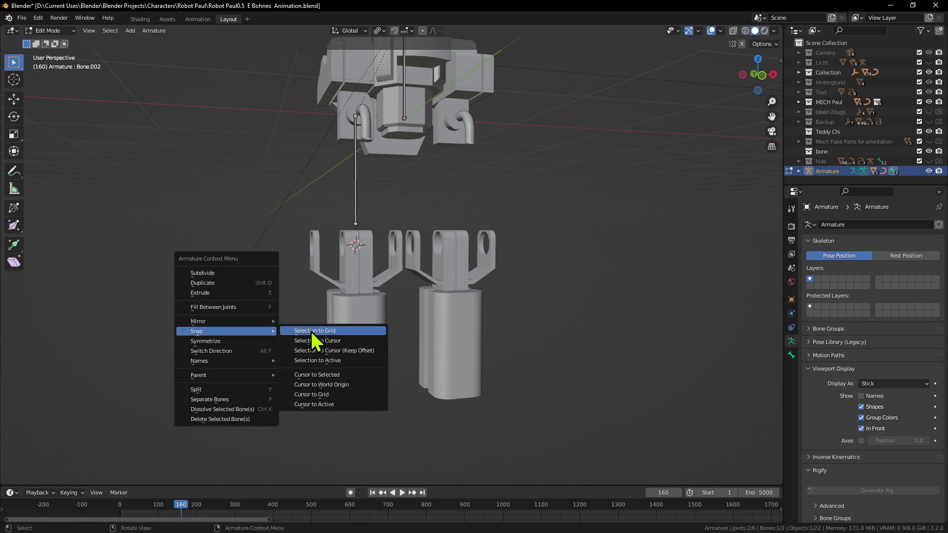
left_click(340, 361)
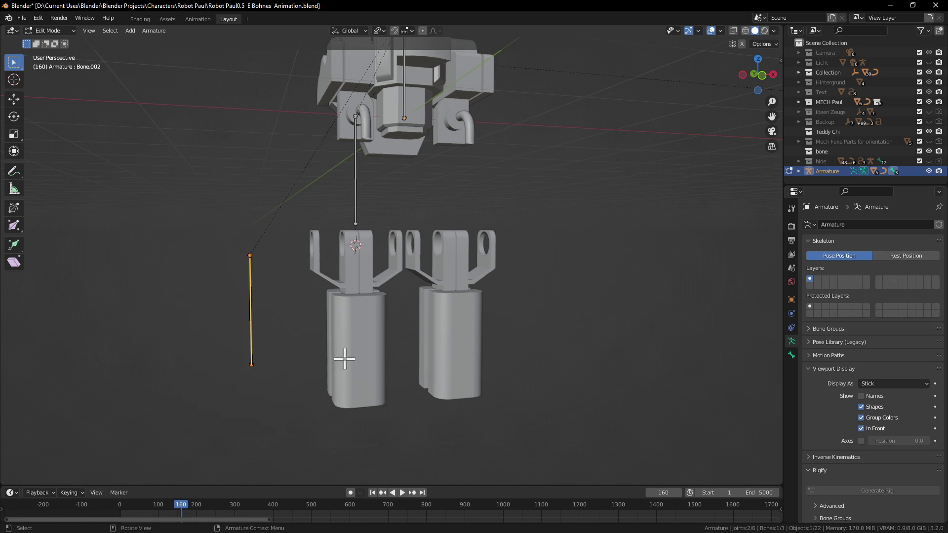
right_click(326, 272)
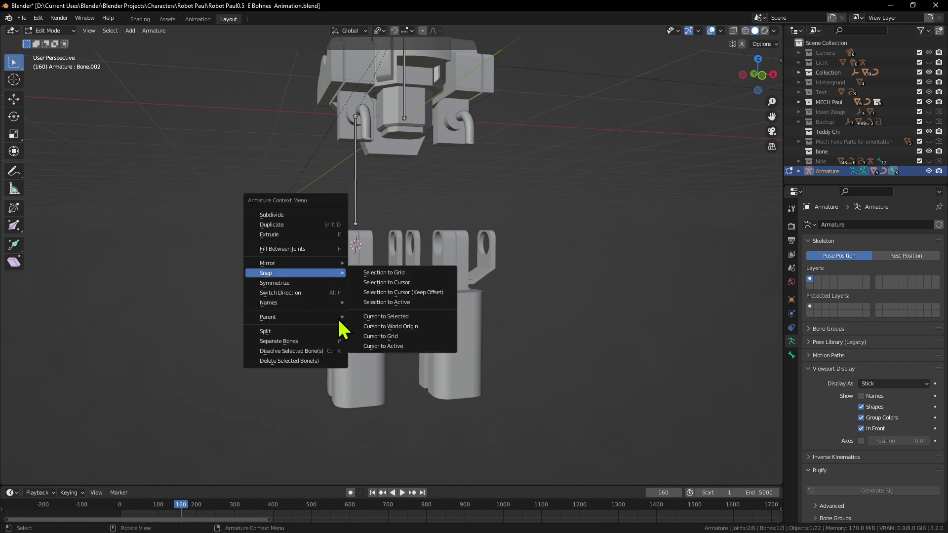
left_click_drag(303, 413, 188, 240)
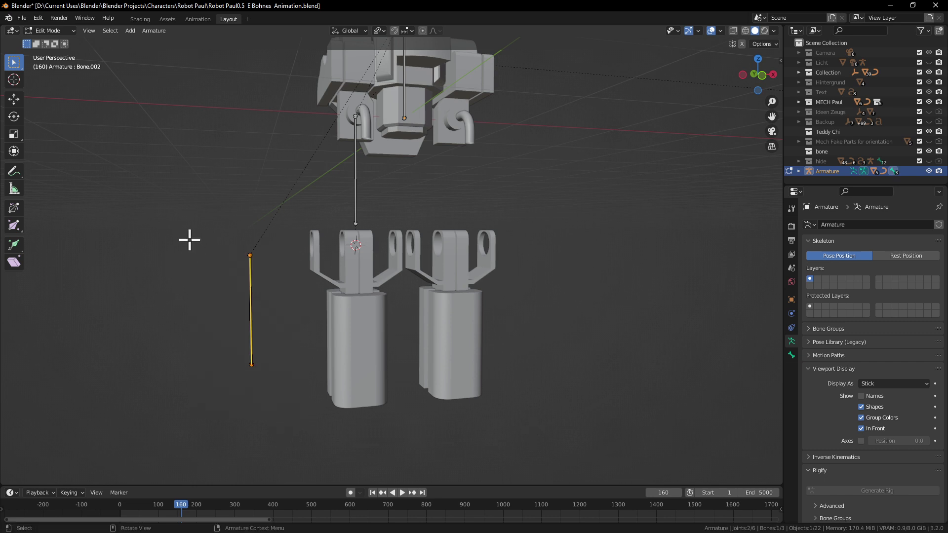
Snap the loose lower-leg bone to the 3D cursor in the knee joint with Selection to Cursor
right_click(253, 271)
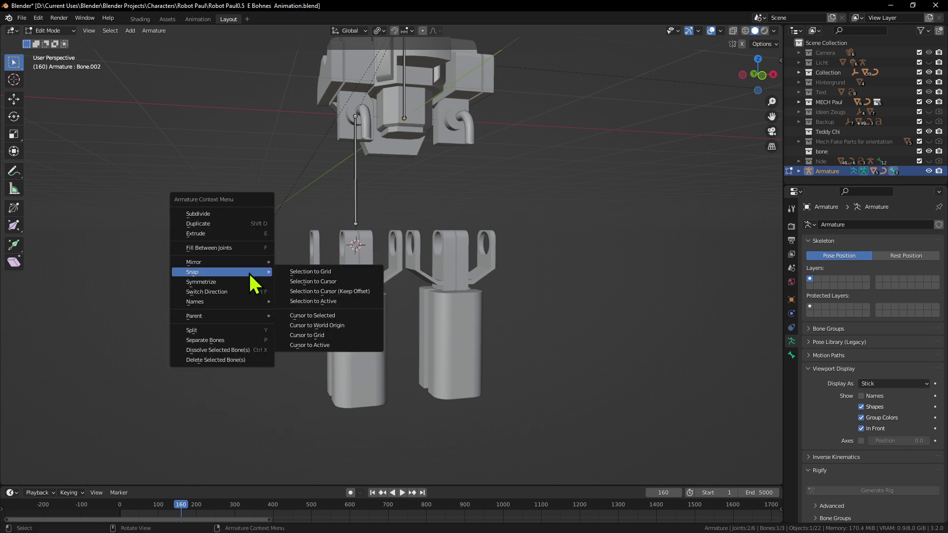
mouse_move(238, 273)
left_click(330, 282)
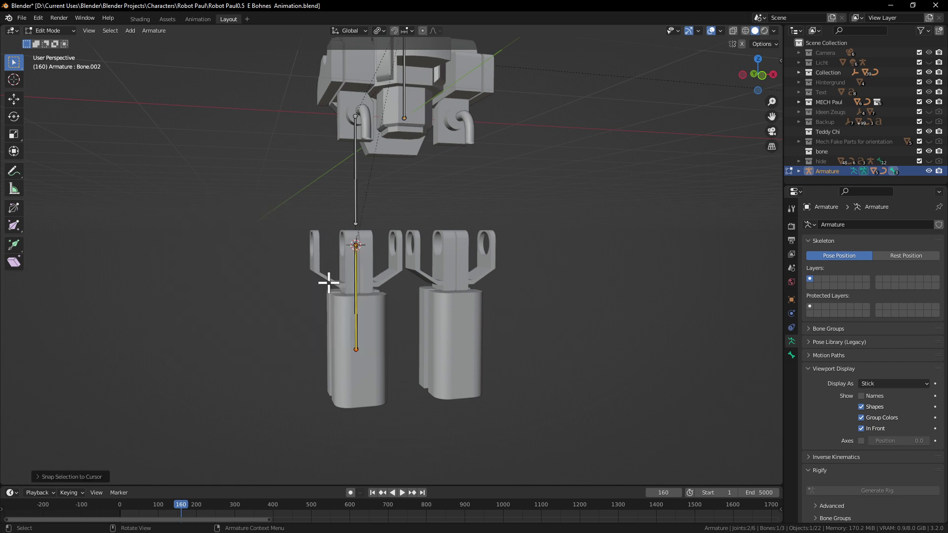
Examine how the lower-leg bone sits in the knee fork from several angles, including the front orthographic view
middle_click_drag(330, 284, 430, 255)
middle_click_drag(419, 223, 384, 210)
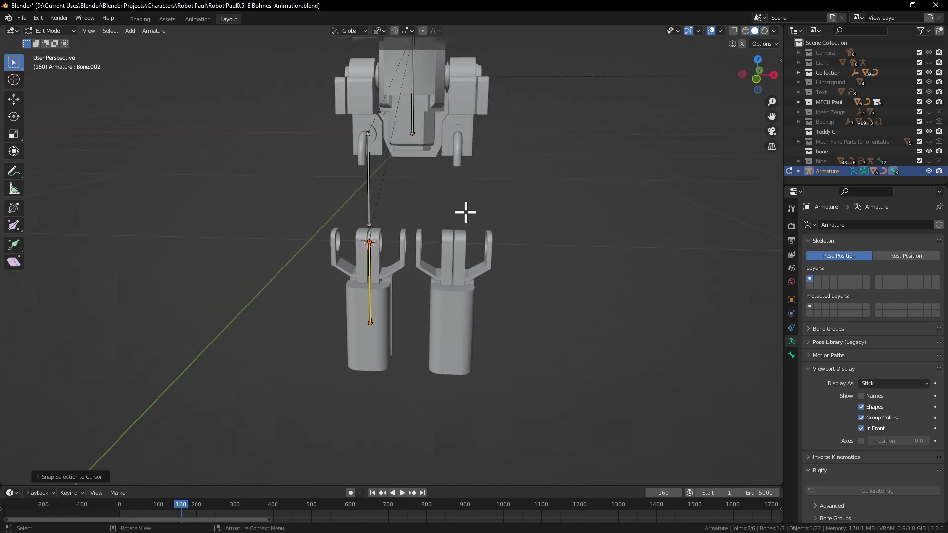
scroll(465, 232, "up", 1)
middle_click_drag(441, 230, 486, 277)
scroll(459, 242, "up", 1)
scroll(511, 264, "up", 2)
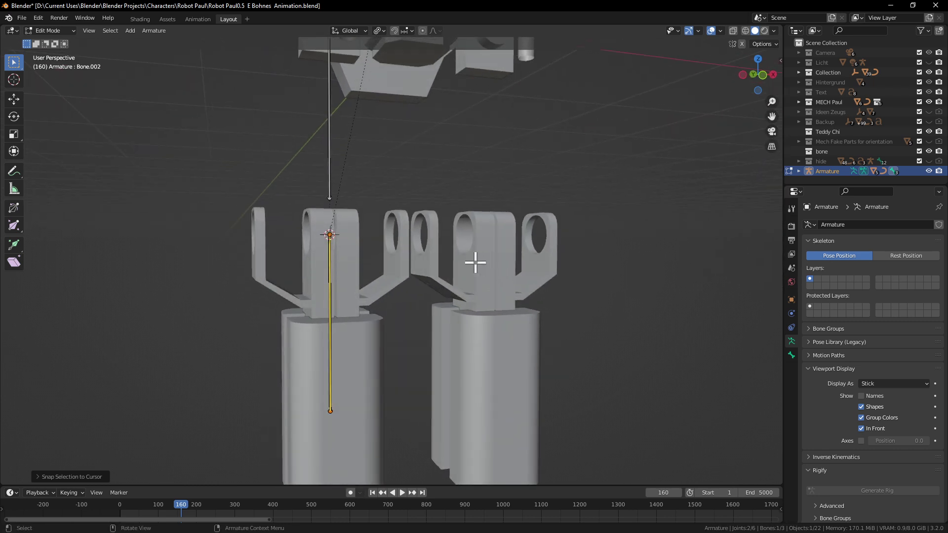
scroll(535, 297, "down", 5)
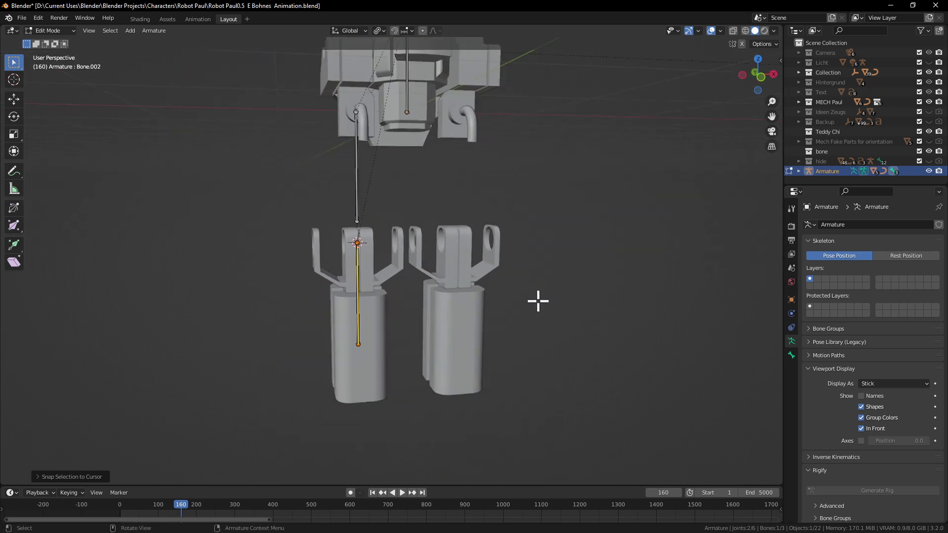
scroll(539, 297, "down", 2)
scroll(548, 368, "up", 2)
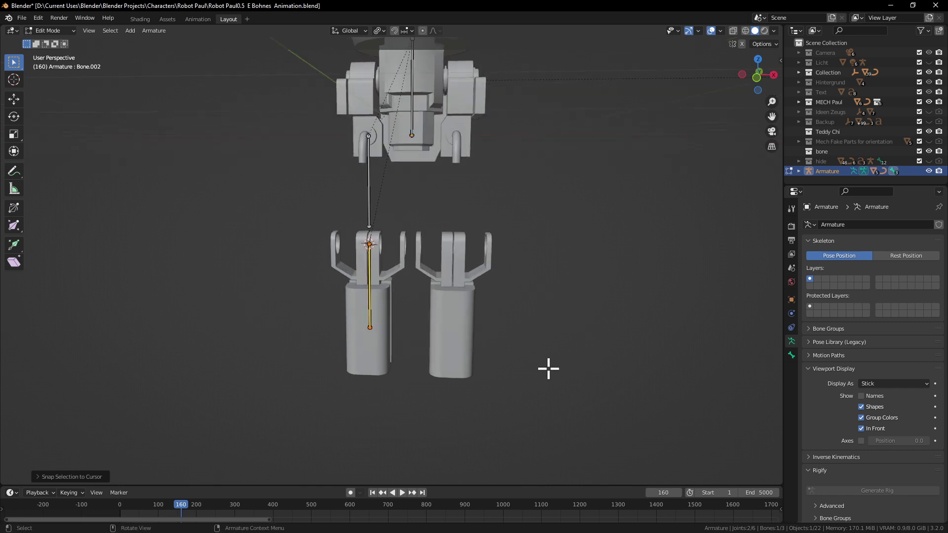
middle_click_drag(410, 346, 543, 275)
key("KP_7")
key("KP_1")
scroll(586, 300, "up", 1)
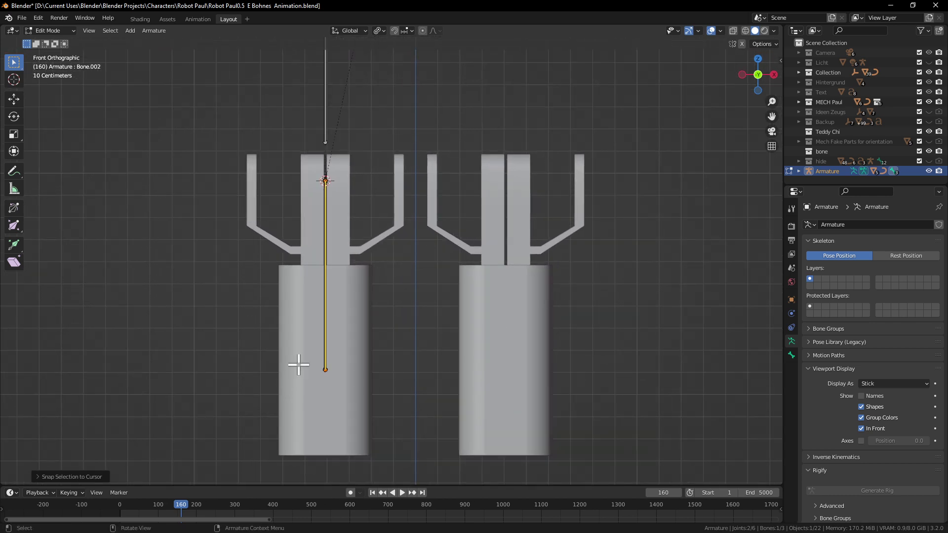
scroll(409, 337, "down", 2)
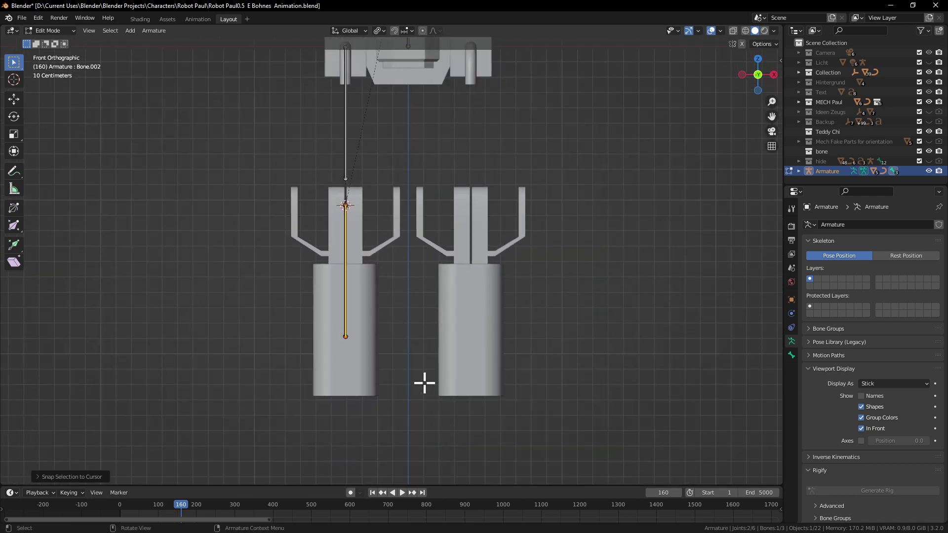
scroll(424, 383, "up", 1)
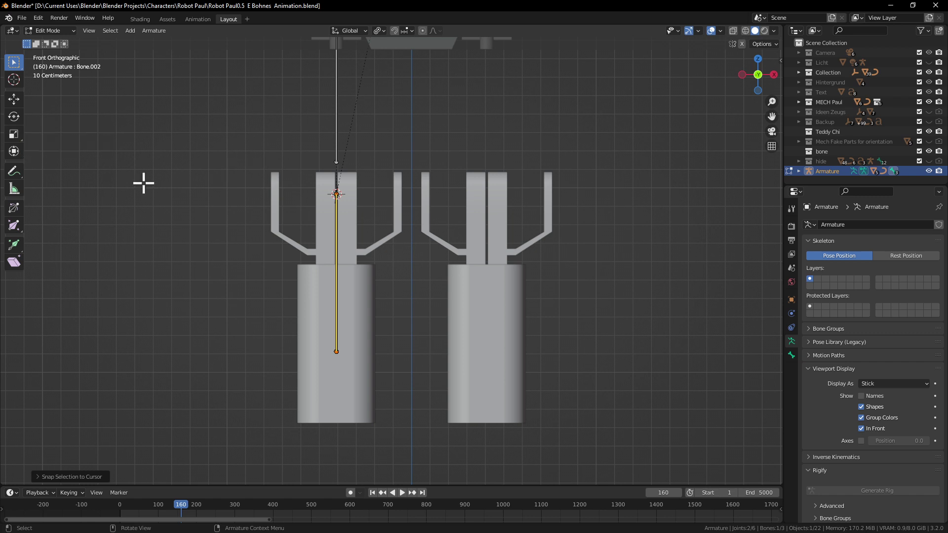
middle_click_drag(340, 224, 409, 239)
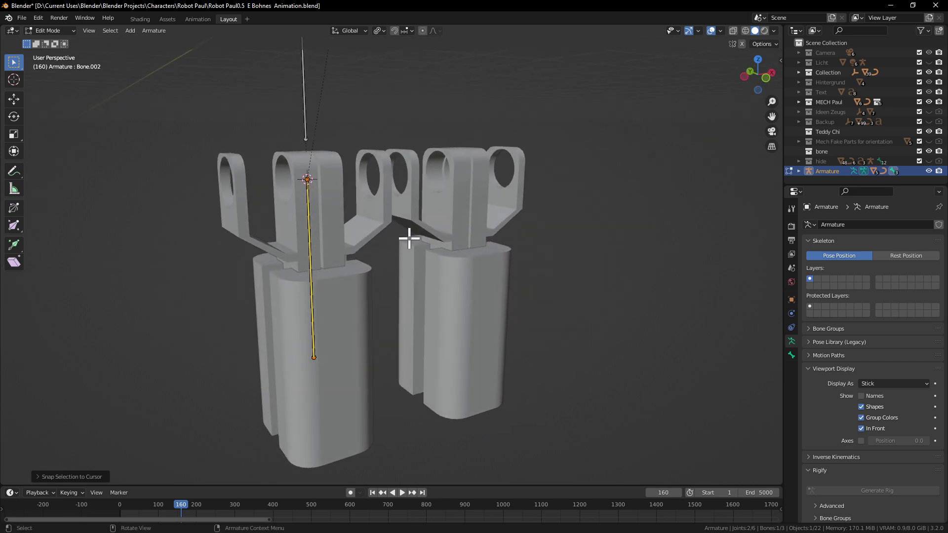
middle_click_drag(385, 205, 350, 234)
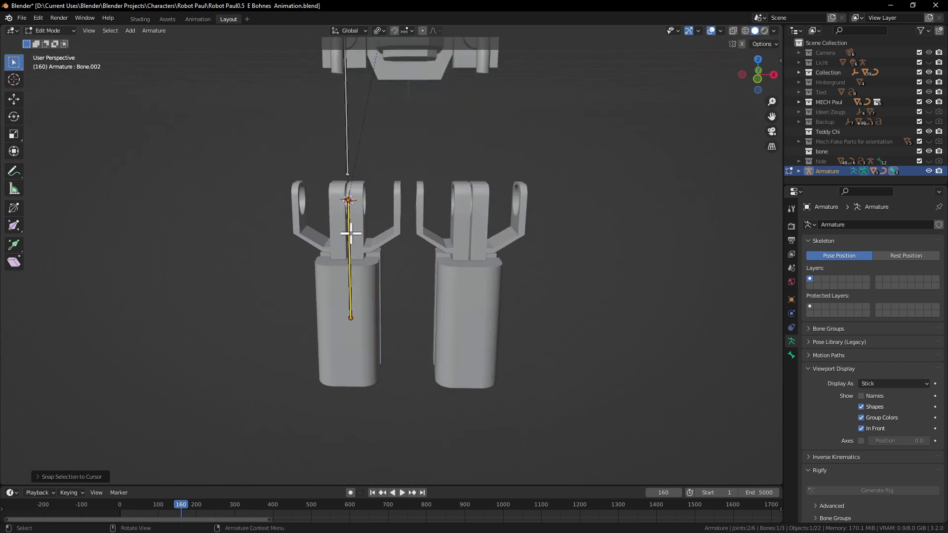
Return to Object Mode, reveal all hidden meshes and clear the selection
key("Tab")
scroll(381, 301, "down", 3)
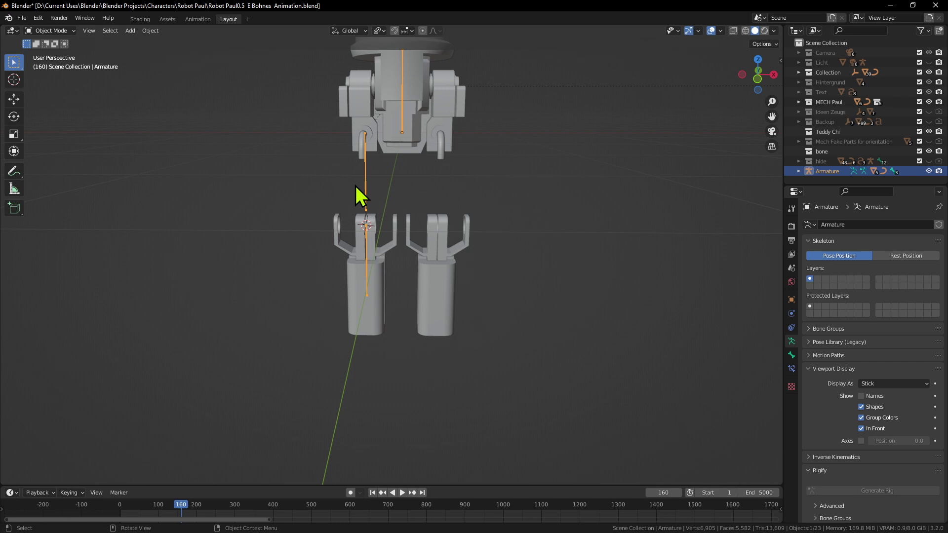
key("alt+h")
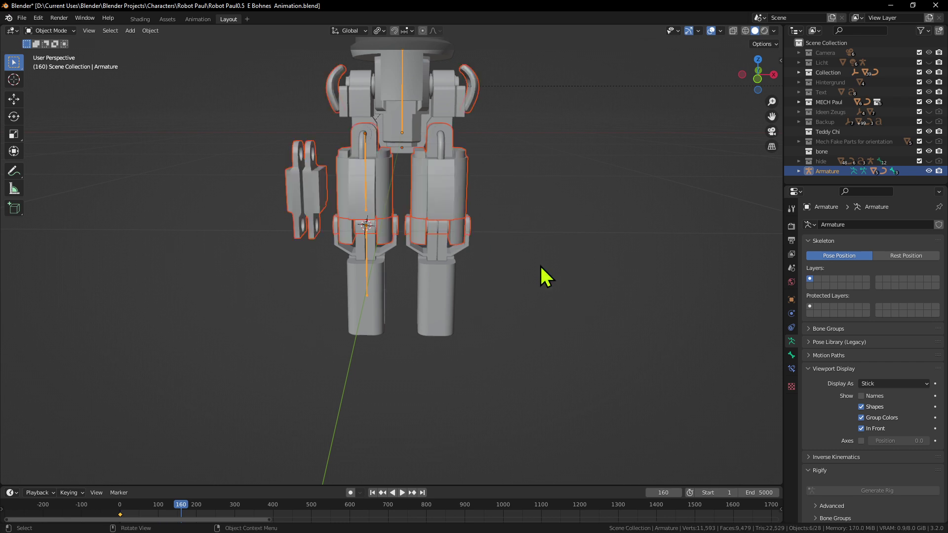
left_click(540, 265)
Select the lower-leg block, then the knee housing mesh, and try moving the housing
middle_click_drag(500, 241, 422, 250)
left_click(364, 316)
scroll(340, 270, "up", 4)
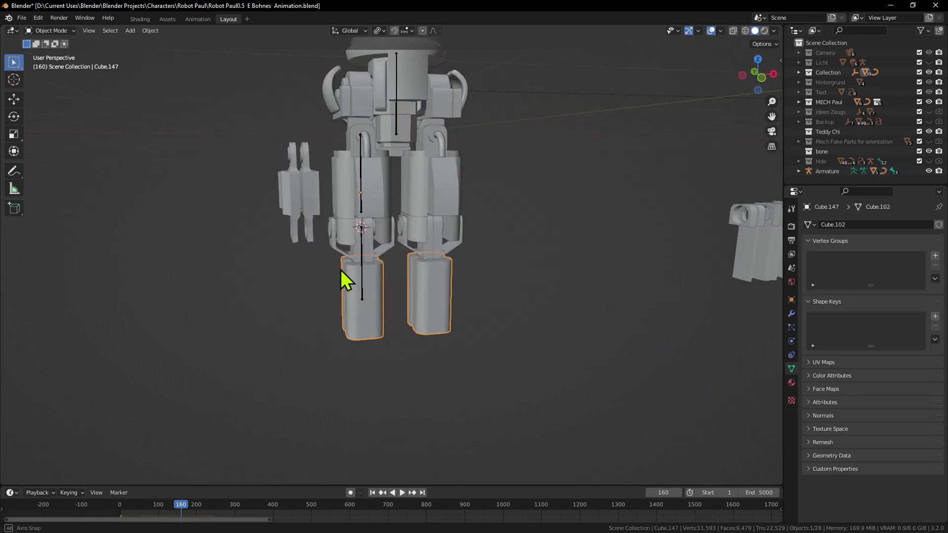
left_click(344, 235)
key("g")
right_click(331, 240)
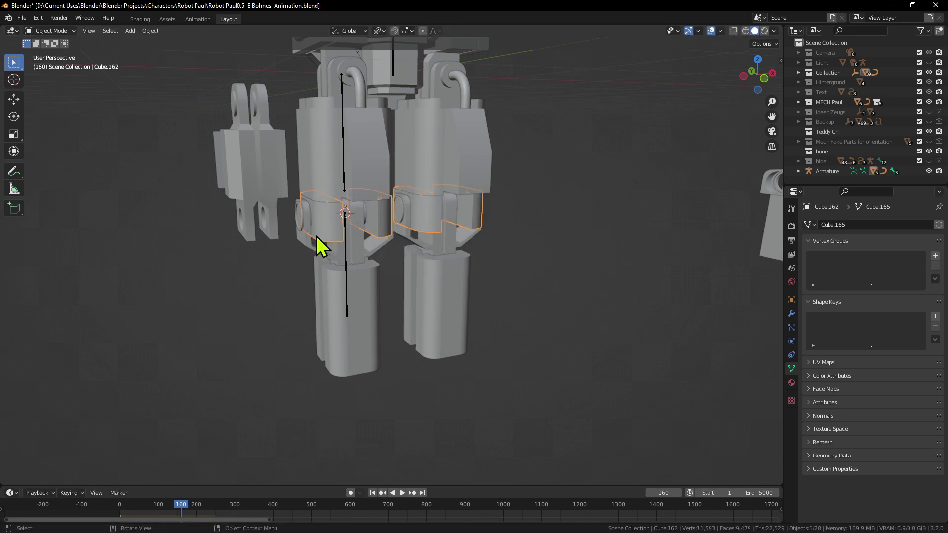
Try rotating and moving the knee pins to test whether the lower legs follow, cancelling each transform
middle_click_drag(297, 236, 316, 232)
left_click(318, 230)
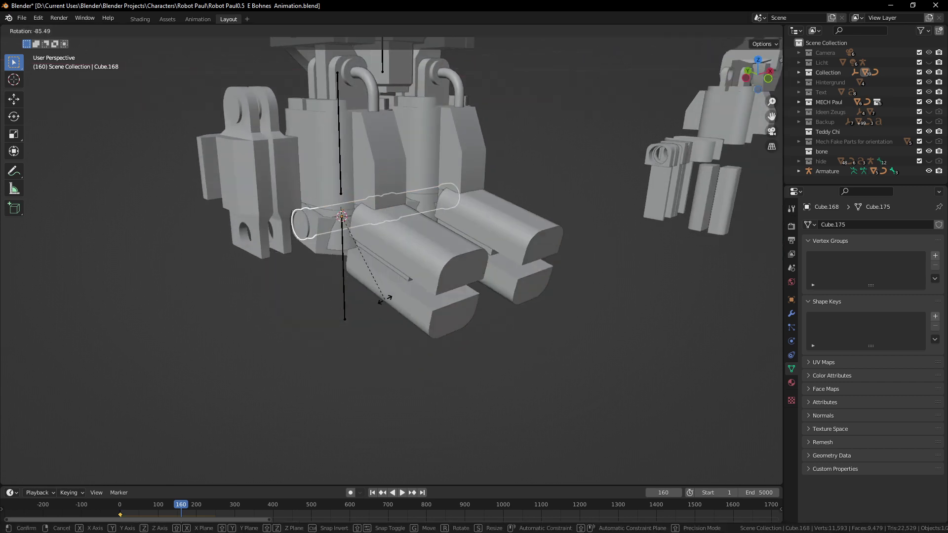
left_click(372, 263)
middle_click_drag(371, 264, 333, 233)
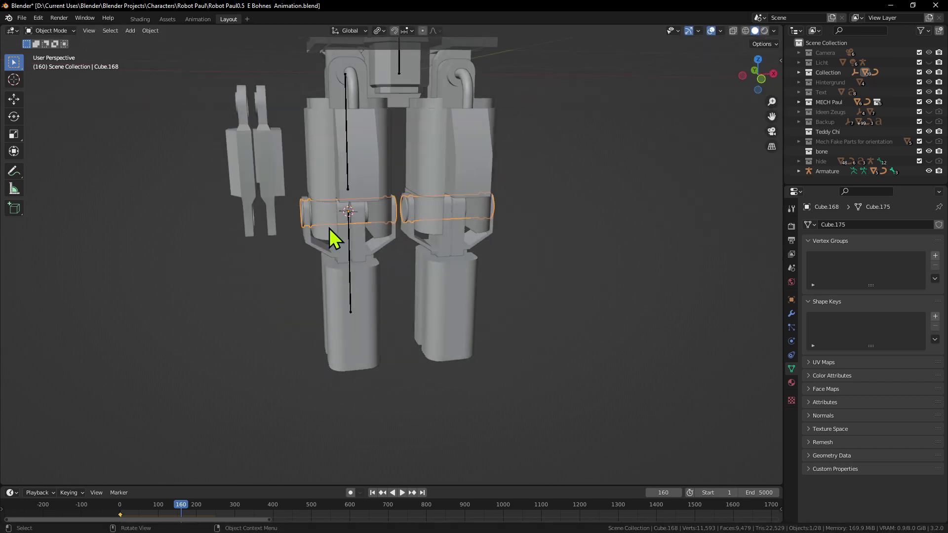
key("g")
right_click(340, 233)
scroll(337, 244, "up", 3)
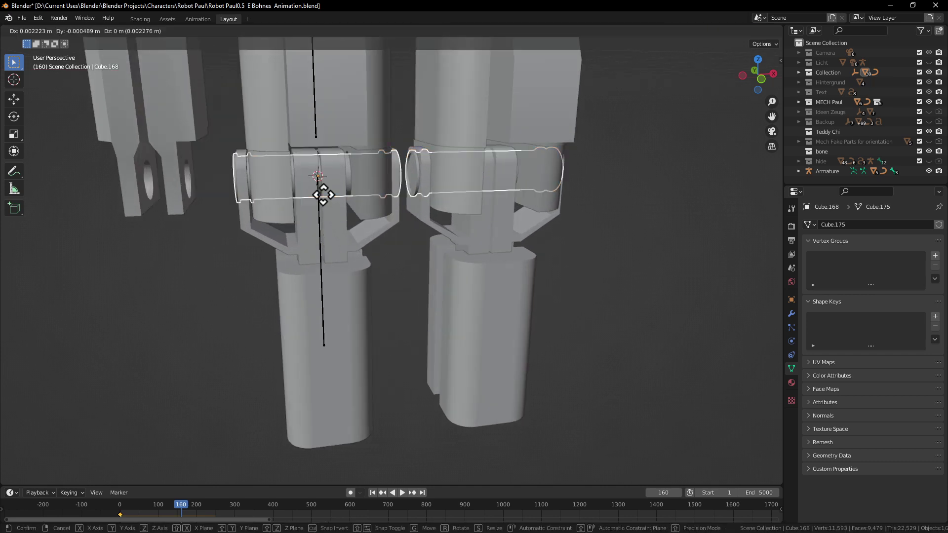
key("g")
key("Escape")
Hide the separate forked limb mesh standing beside the robot's thigh
left_click(182, 143)
key("Delete")
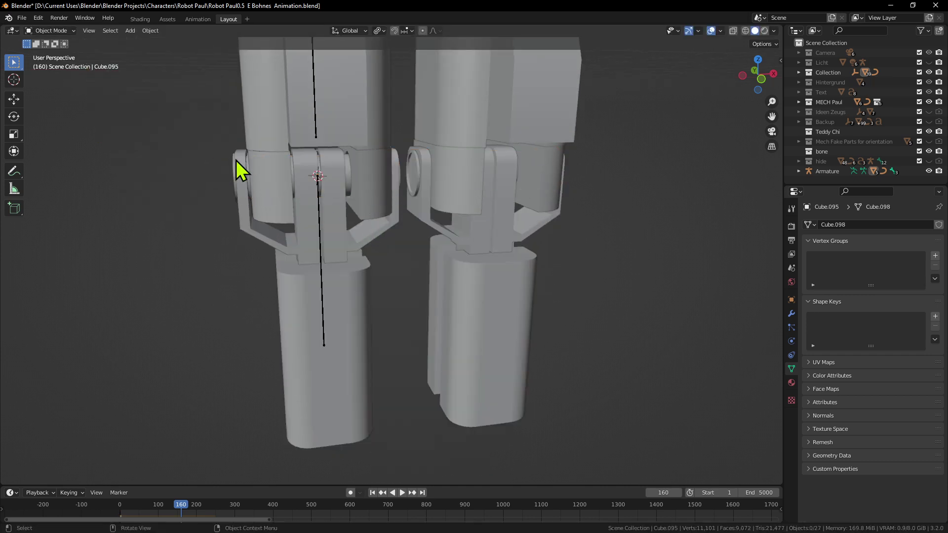
middle_click_drag(236, 160, 309, 218)
Select the knee fork, then the knee pins, and test-move the pins with the attached lower legs before cancelling
left_click(305, 215)
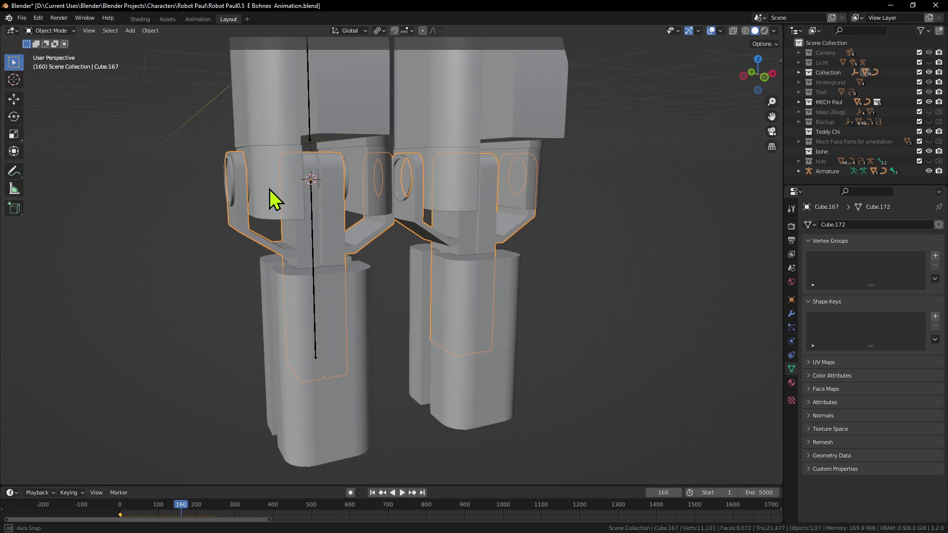
middle_click_drag(270, 195, 233, 201)
left_click(232, 200)
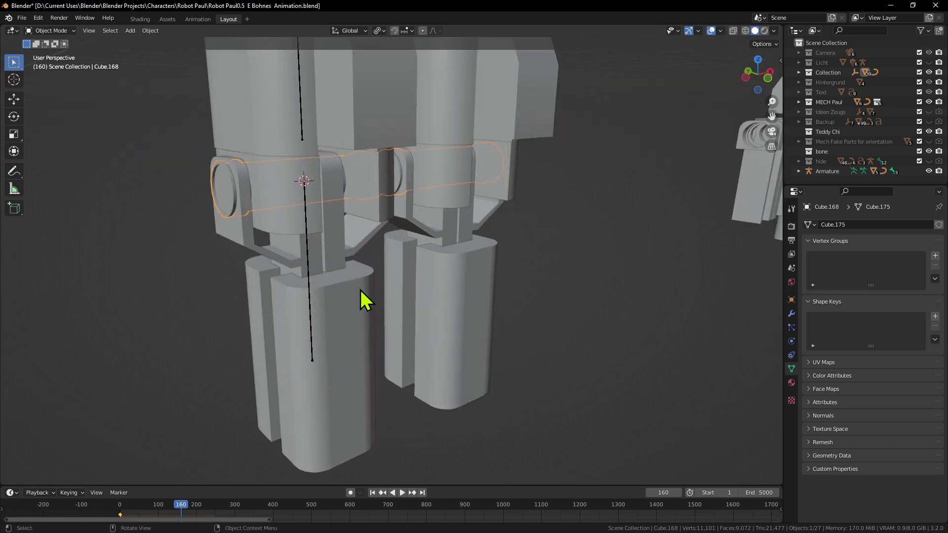
key("g")
key("Escape")
key("g")
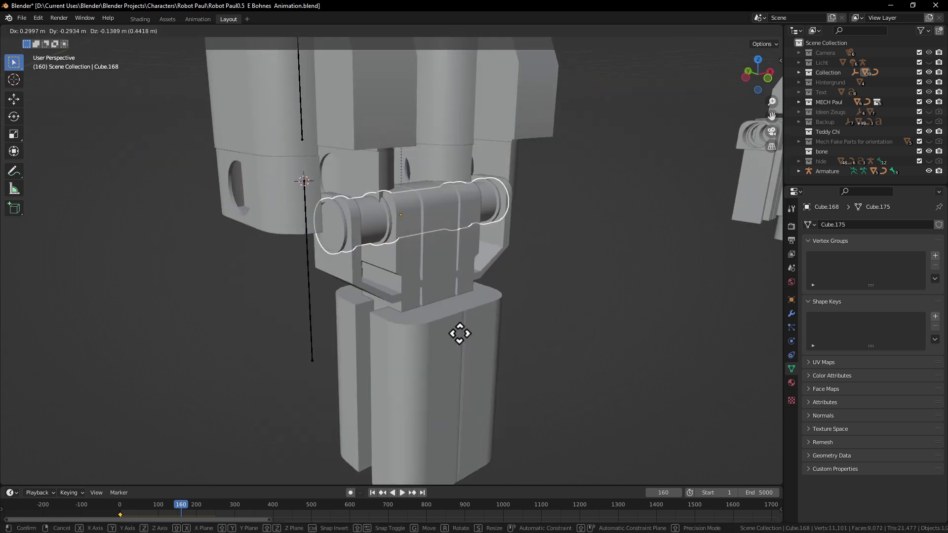
right_click(354, 292)
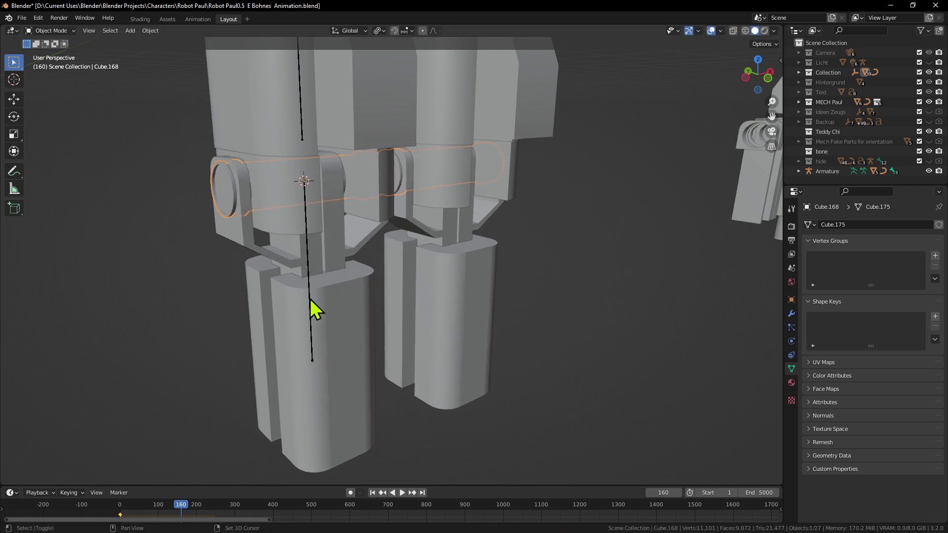
Edit the armature, select the lower-leg bone's tail joint and try moving it along the global Z axis
left_click(316, 361)
middle_click_drag(316, 361, 361, 367)
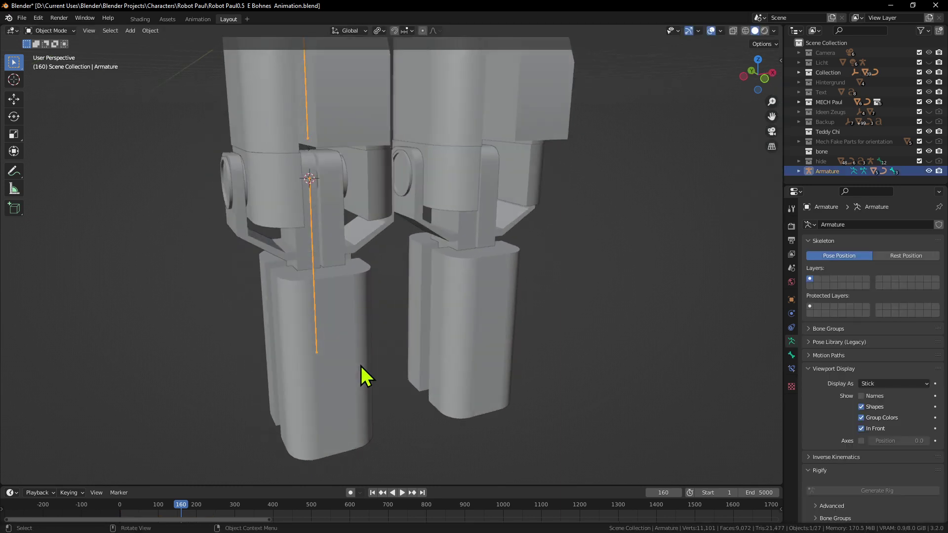
key("ctrl+Tab")
left_click(315, 354)
key("g")
key("z")
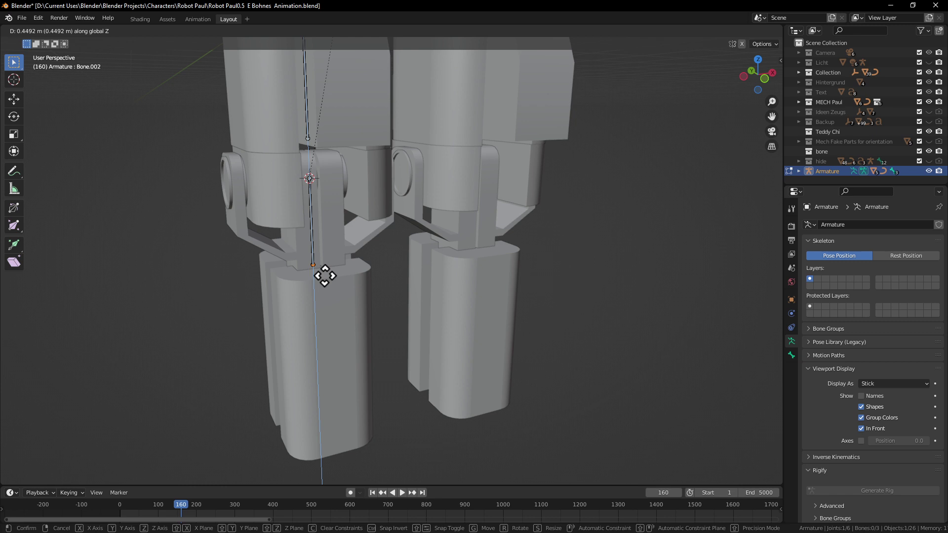
key("Escape")
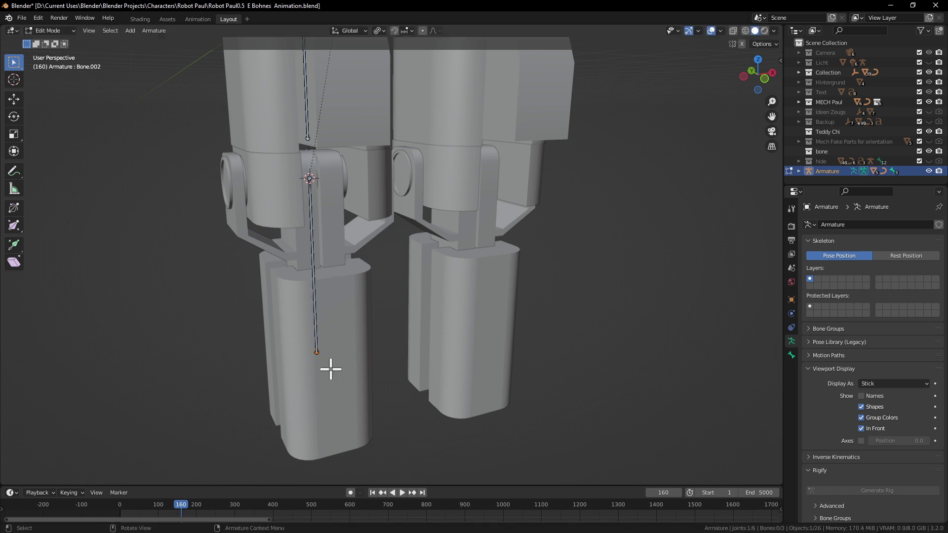
Leave armature editing, test-move the knee pins and cancel, and parent the pins to the armature's lower-leg bone
key("Tab")
middle_click_drag(275, 186, 217, 191)
left_click(229, 196)
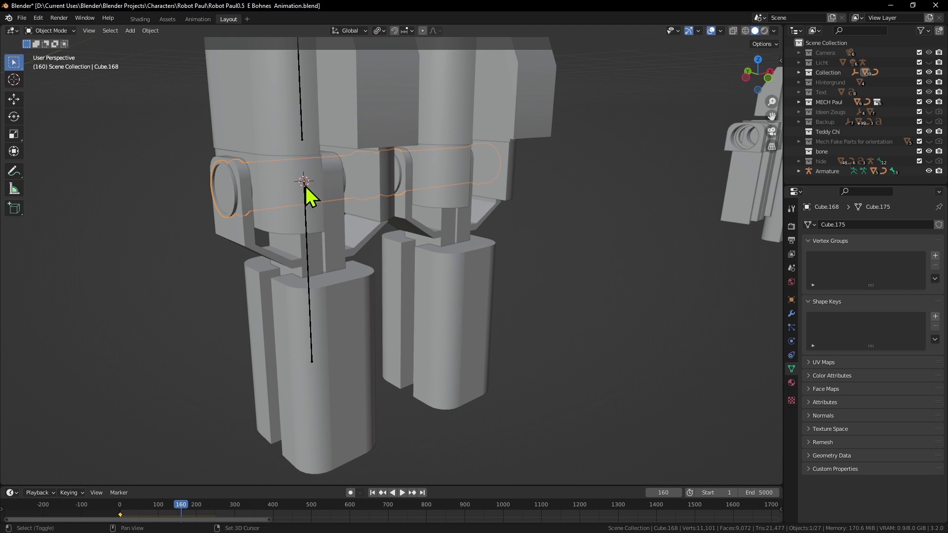
key("g")
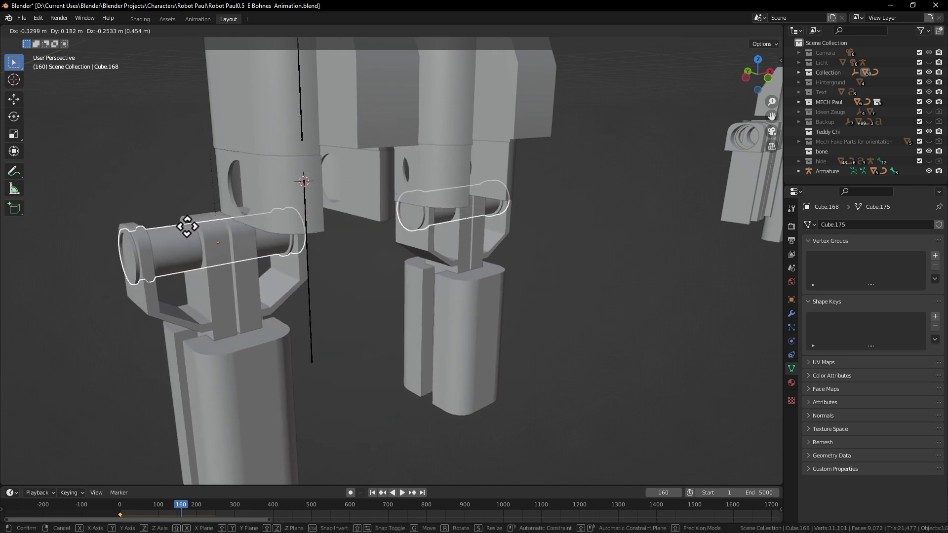
key("Escape")
mouse_move(311, 256)
middle_mouse_down()
mouse_move(321, 251)
mouse_move(253, 244)
mouse_move(312, 253)
middle_mouse_up()
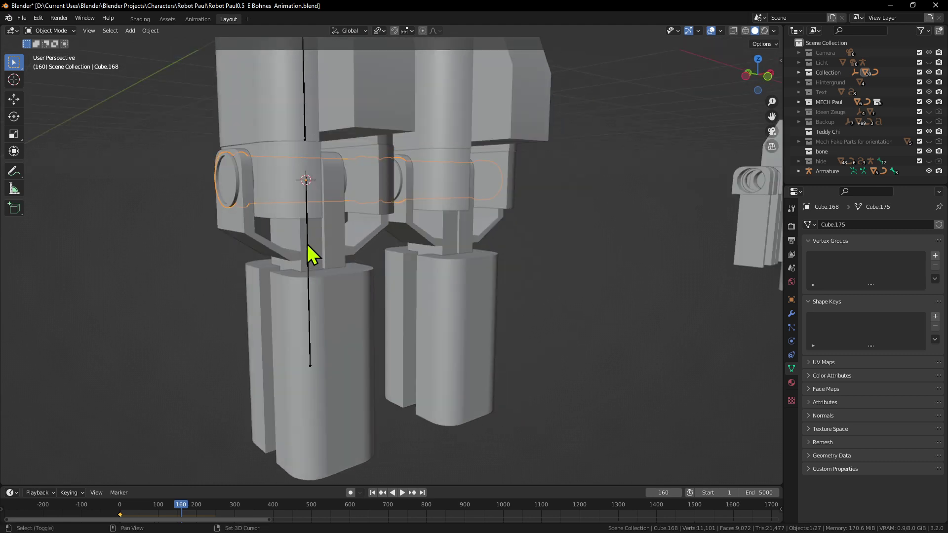
left_click(307, 244, "shift")
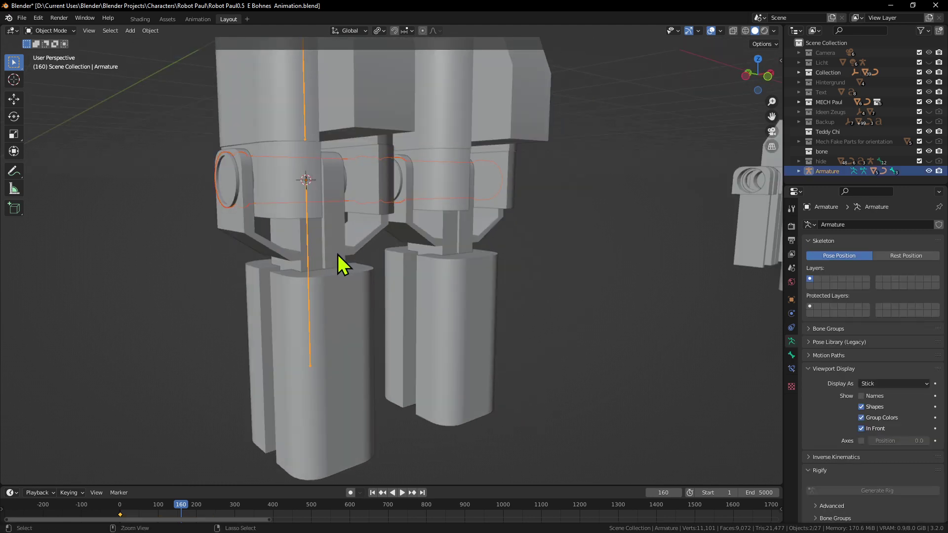
key("ctrl+p")
left_click(338, 254)
Switch the armature to Pose Mode and test-rotate the lower-leg bone about the global X axis, cancelling the rotation
scroll(338, 254, "down", 5)
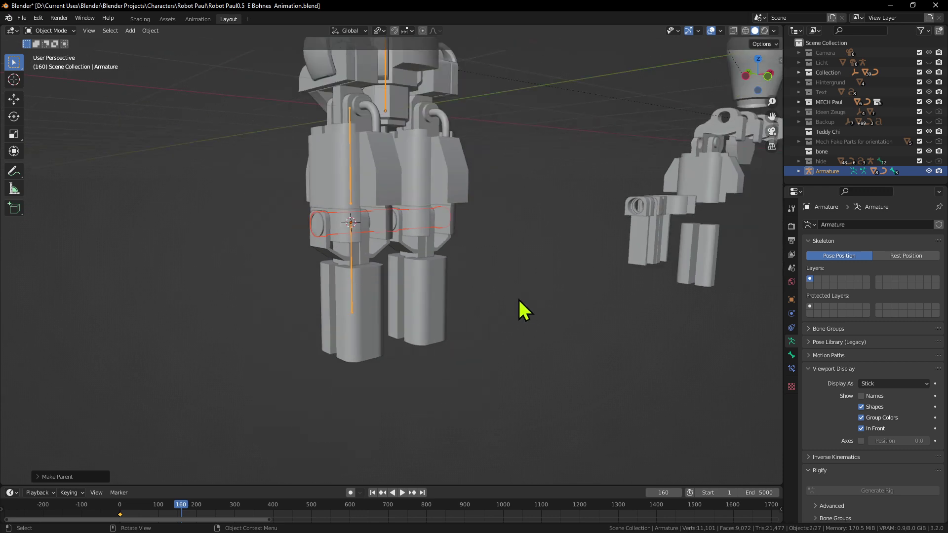
middle_click_drag(519, 300, 496, 300)
left_click(52, 30)
left_click(51, 64)
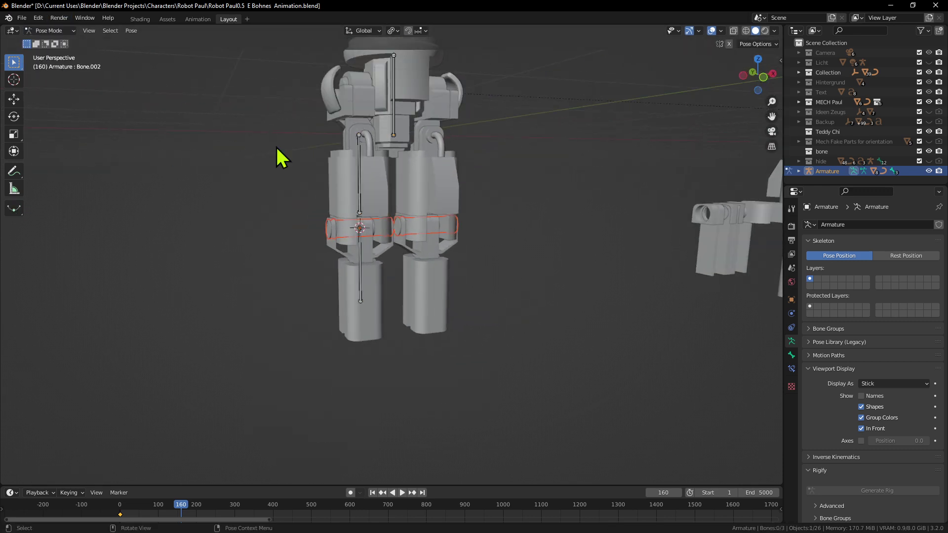
left_click(372, 275)
key("r")
key("Escape")
key("r")
key("x")
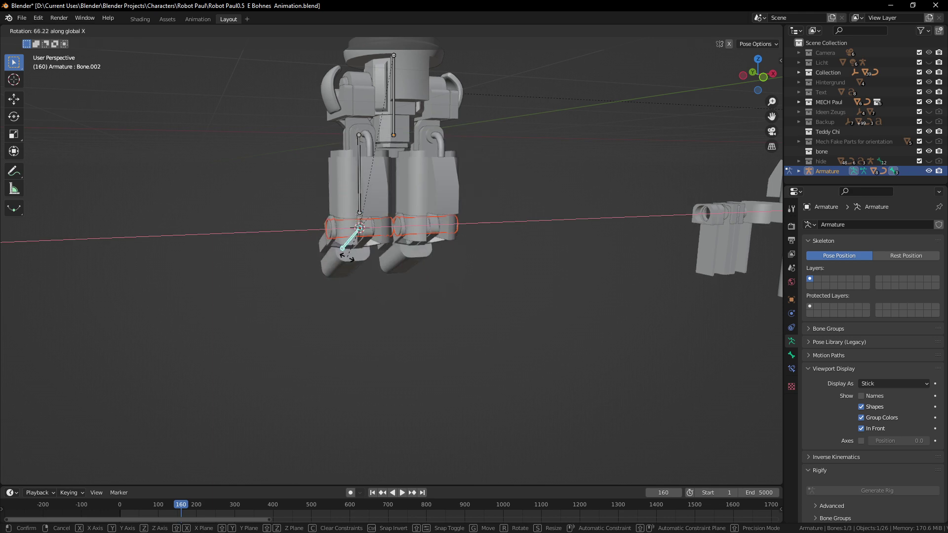
right_click(378, 285)
middle_click_drag(380, 285, 273, 304)
left_click(413, 280)
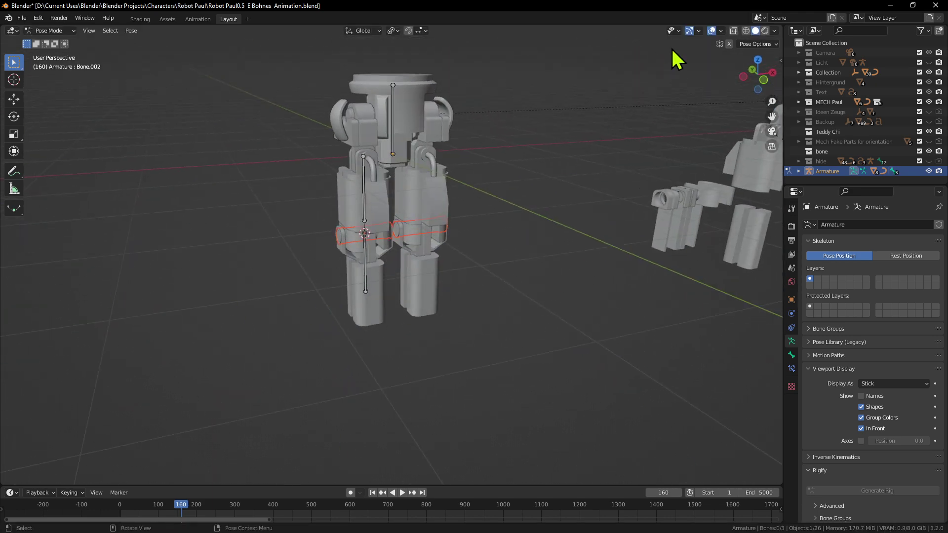
Inspect the robot's hips and legs with the viewport overlays hidden, and restore the overlays
left_click(711, 30)
middle_click_drag(617, 99, 402, 185)
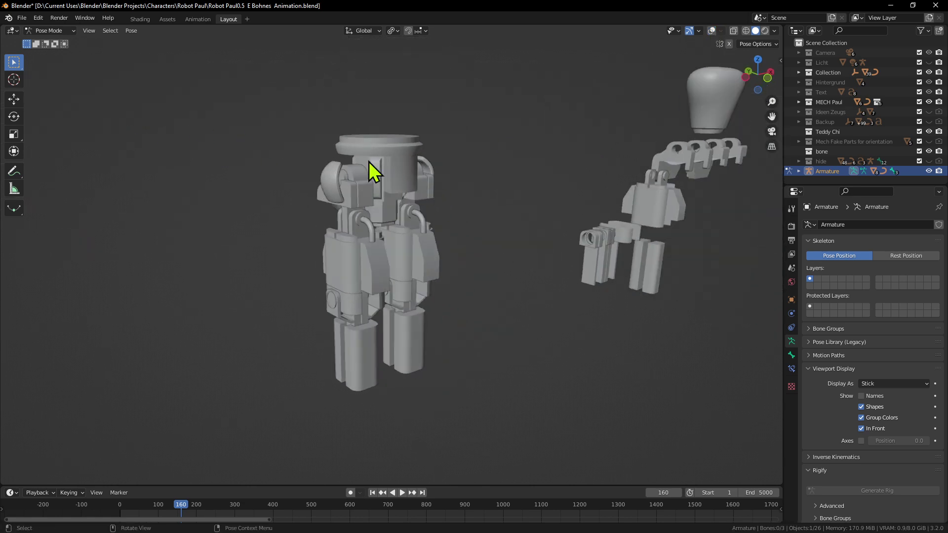
middle_click_drag(330, 184, 412, 192)
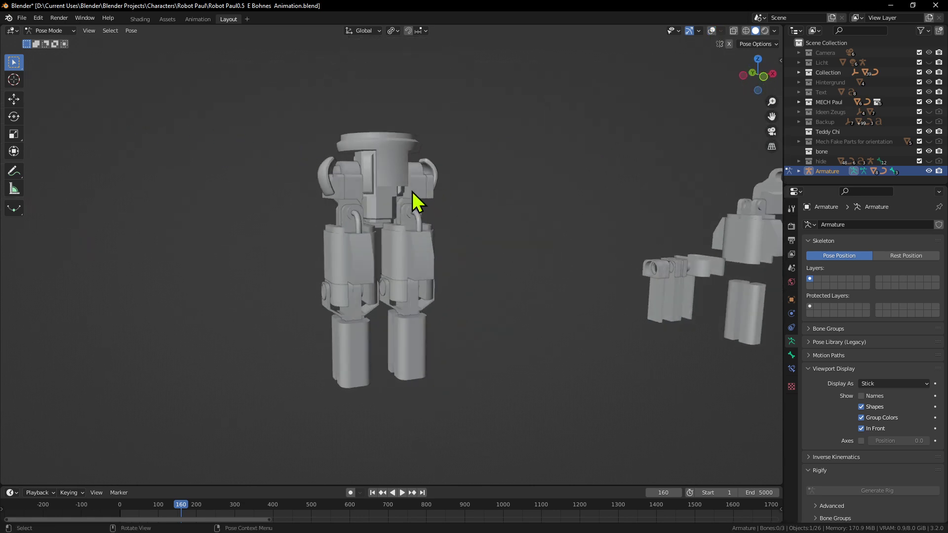
left_click(712, 31)
middle_click_drag(564, 171, 511, 152)
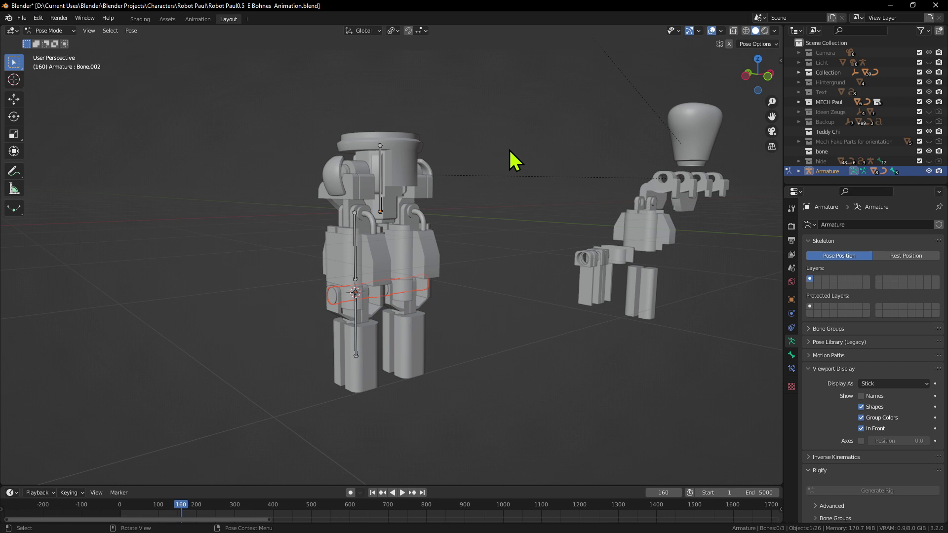
Examine the placement of the hip and leg bones against the robot in the front view and from several angles
key("KP_1")
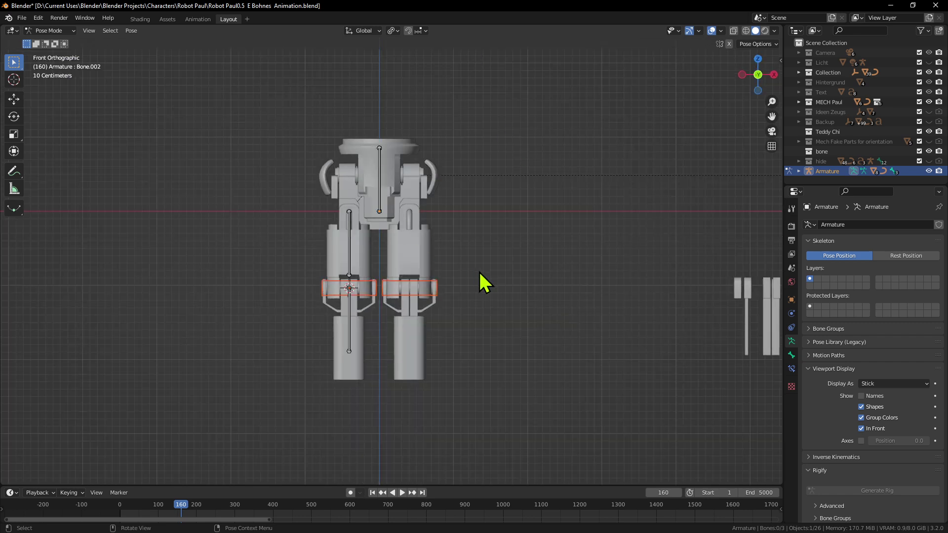
scroll(479, 273, "up", 1)
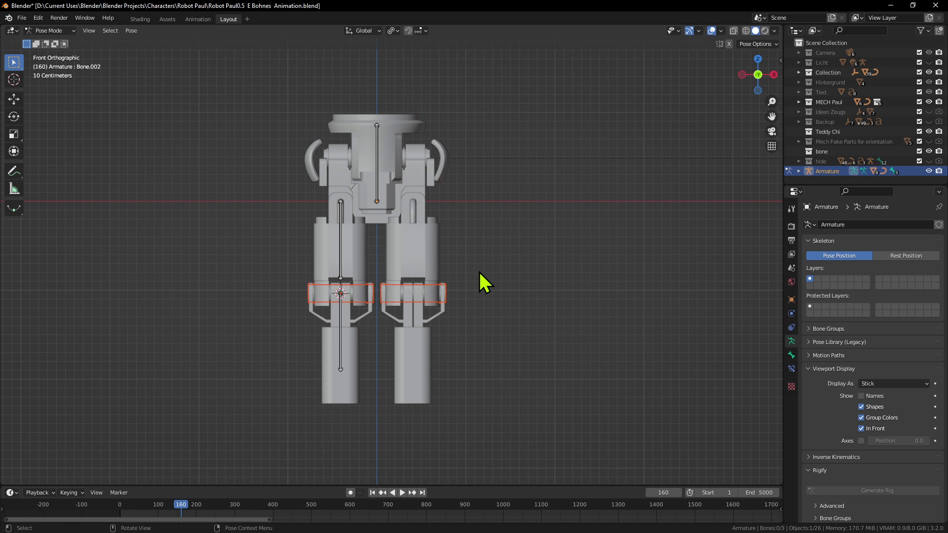
middle_click_drag(449, 247, 496, 256)
middle_click_drag(494, 320, 558, 296)
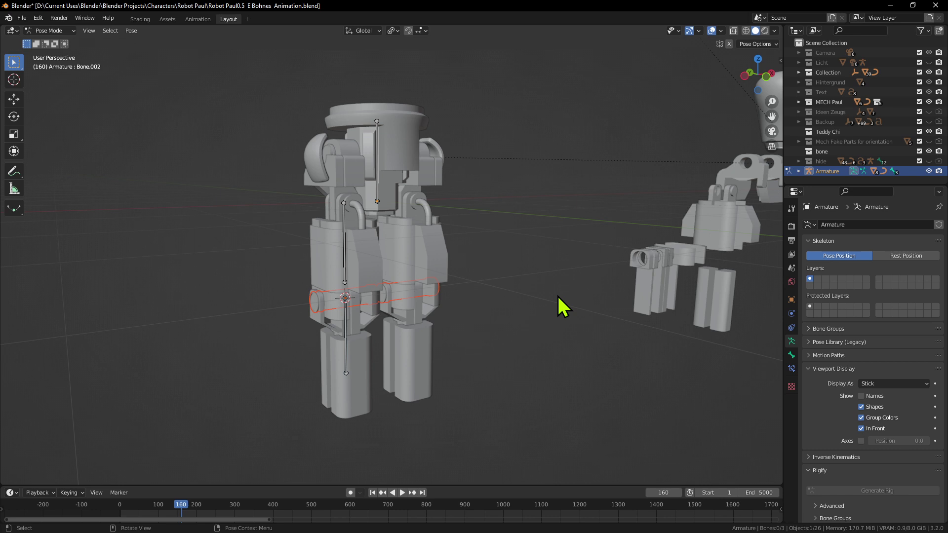
key("KP_7")
key("KP_1")
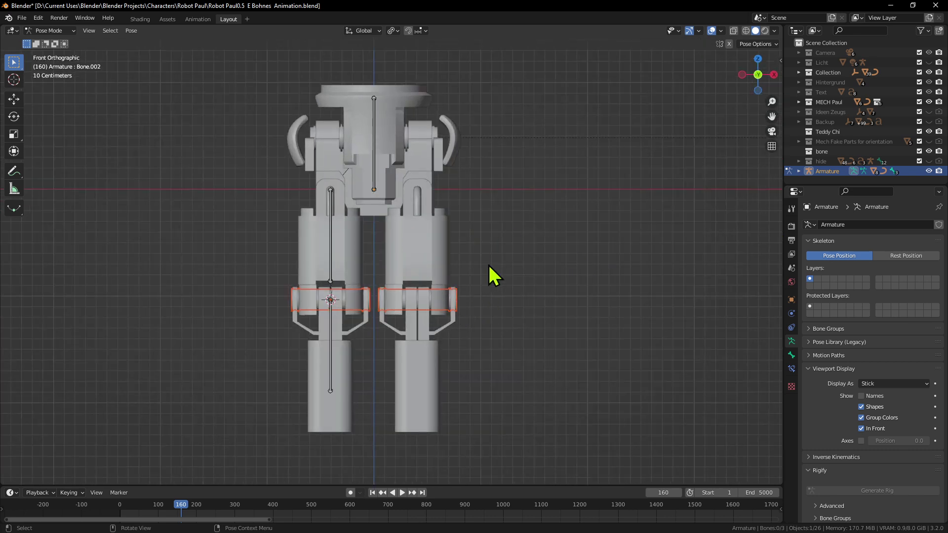
middle_click_drag(487, 301, 545, 276)
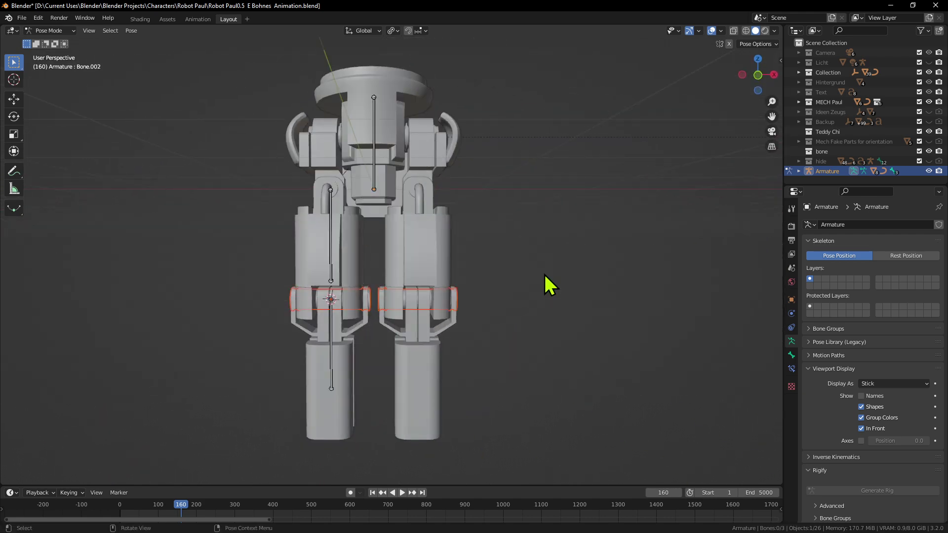
key("KP_7")
key("KP_1")
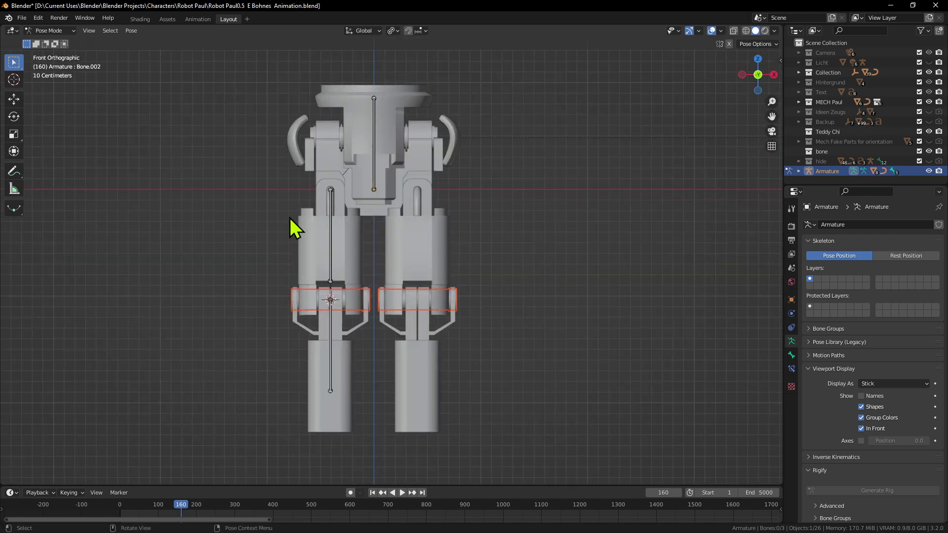
scroll(407, 247, "up", 2)
scroll(431, 343, "down", 2)
left_click(452, 334)
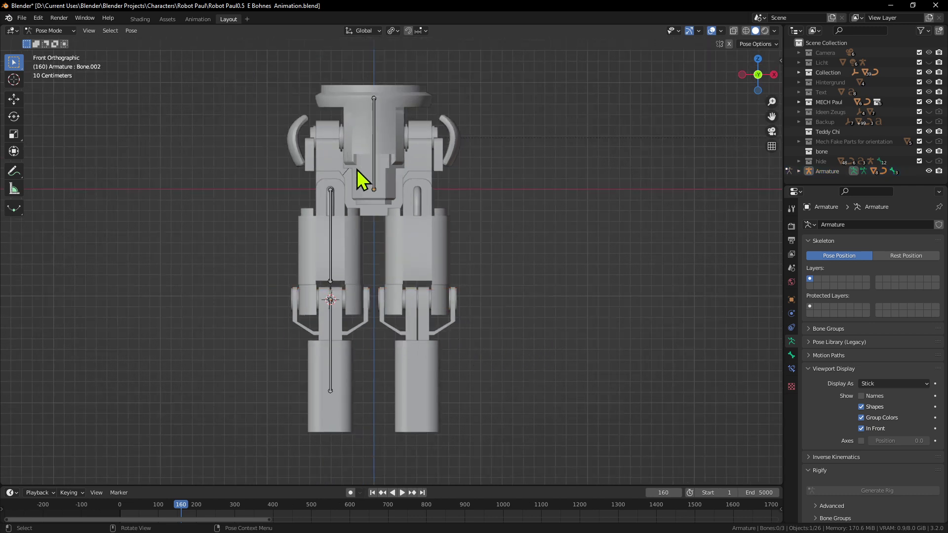